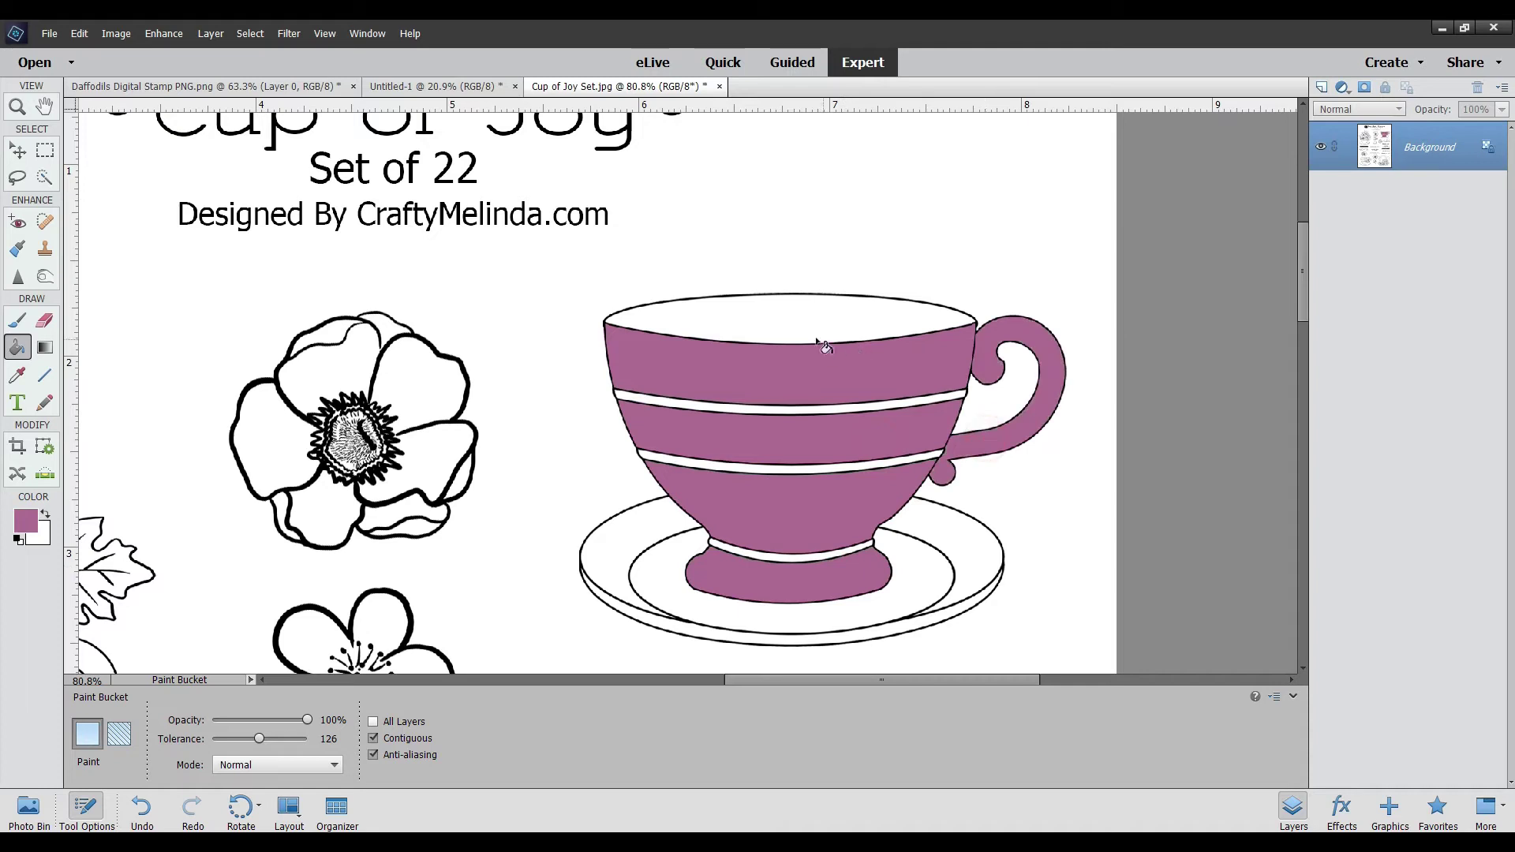
# Set the foreground colour to a darker purple (7f5674) and fill the inside of the cup with the Paint Bucket
pyautogui.click(19, 524)
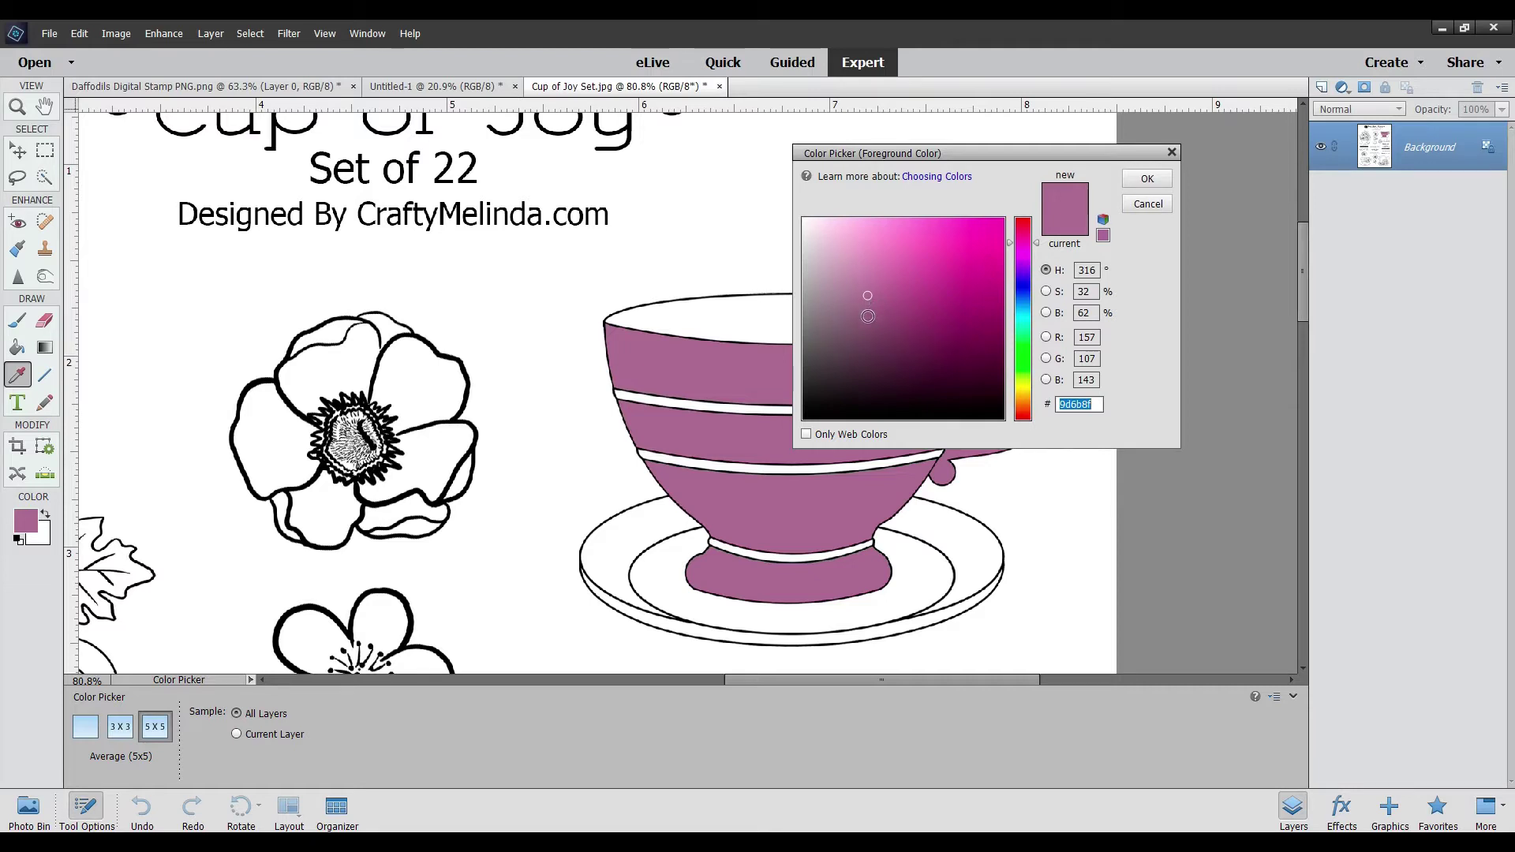
pyautogui.click(868, 319)
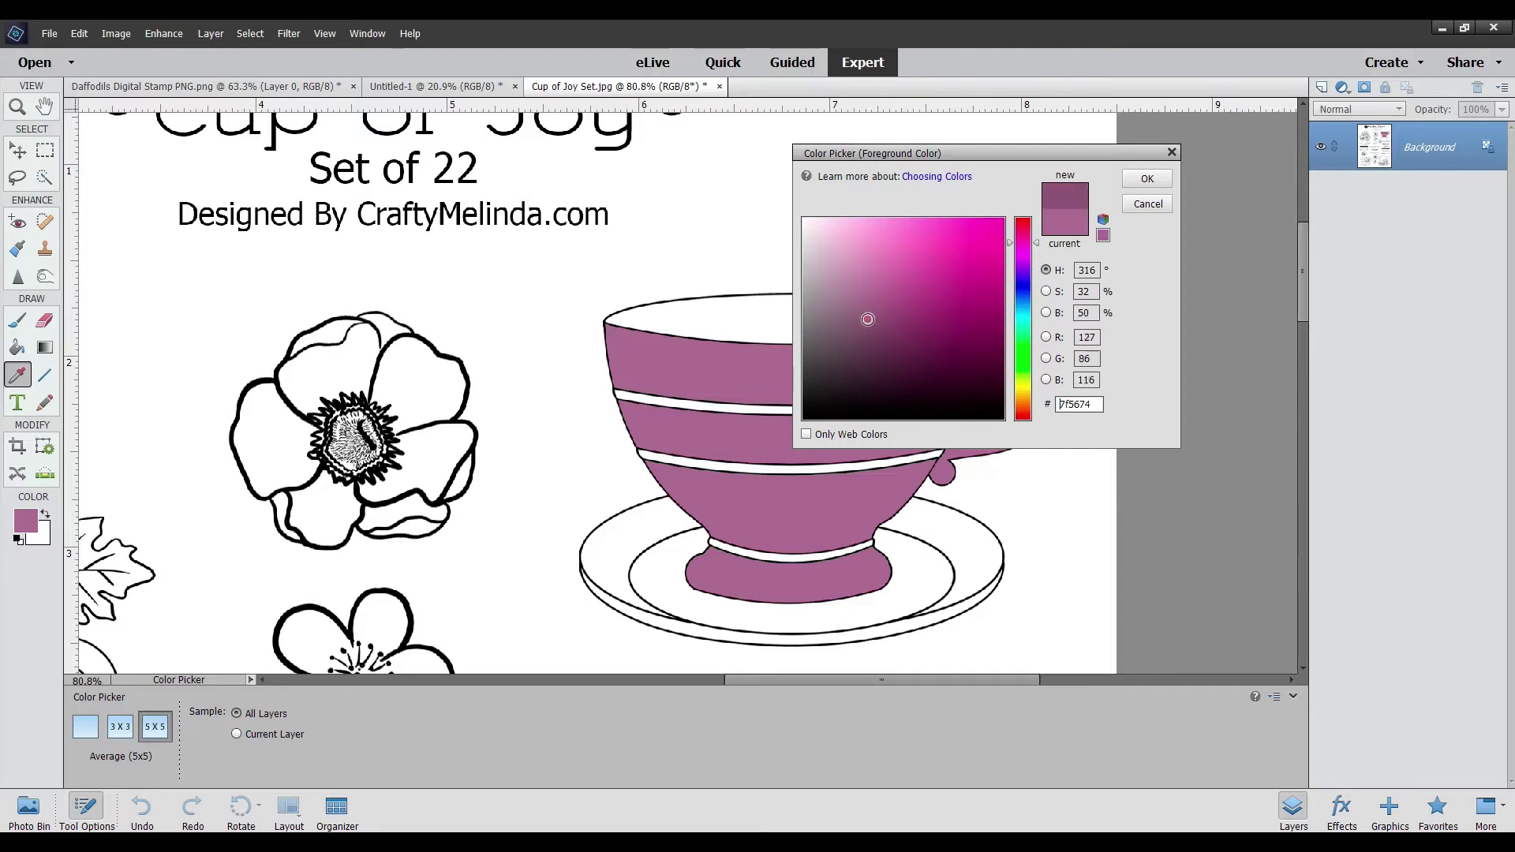
pyautogui.click(1147, 179)
pyautogui.press('k')
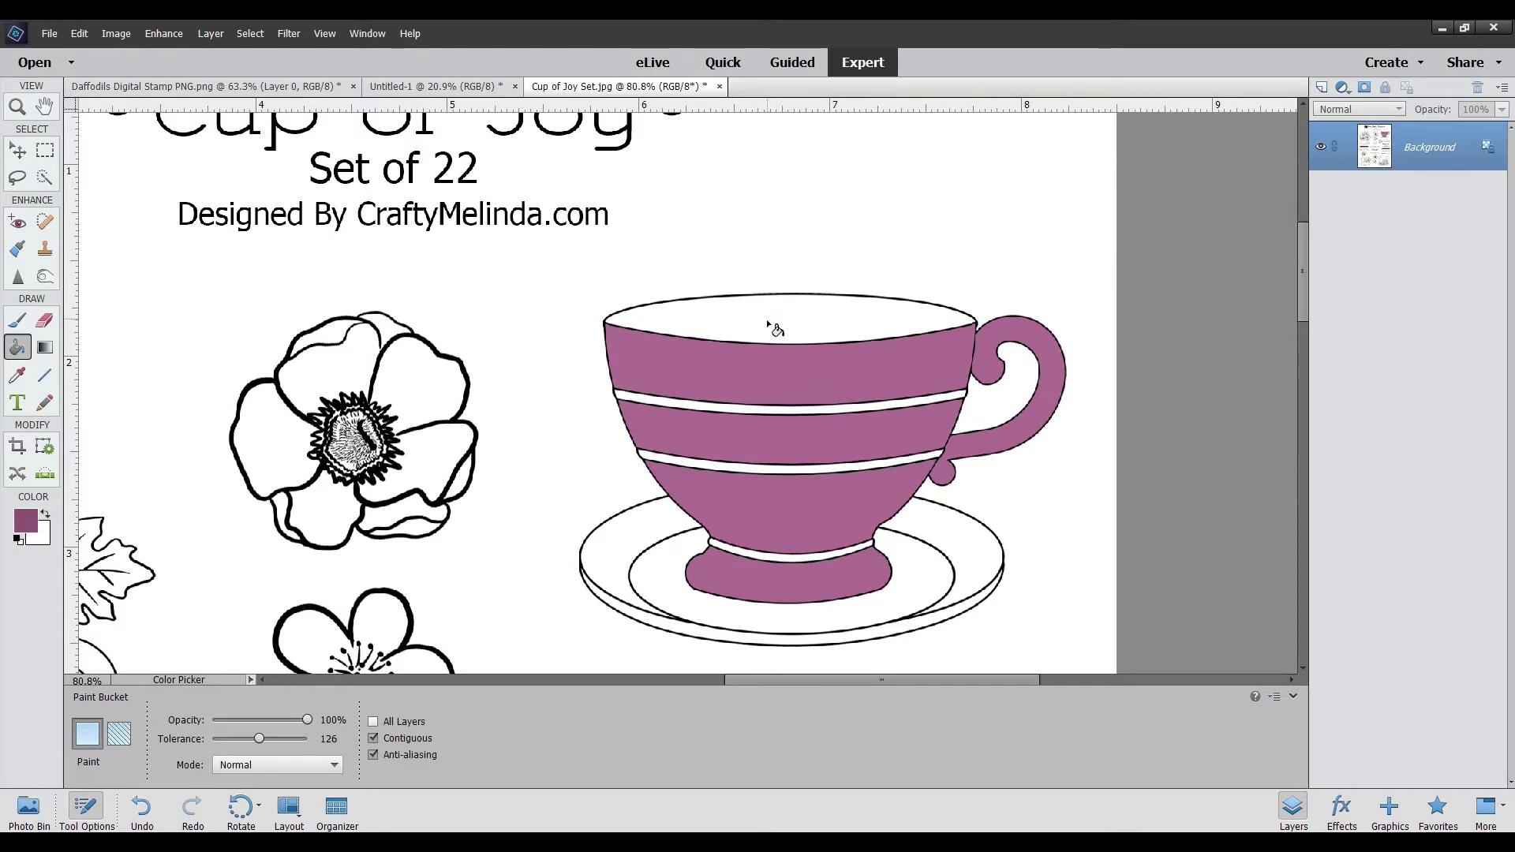
pyautogui.click(766, 319)
# Fill the cup's three white bands and every section of the saucer with the dark purple
pyautogui.click(796, 409)
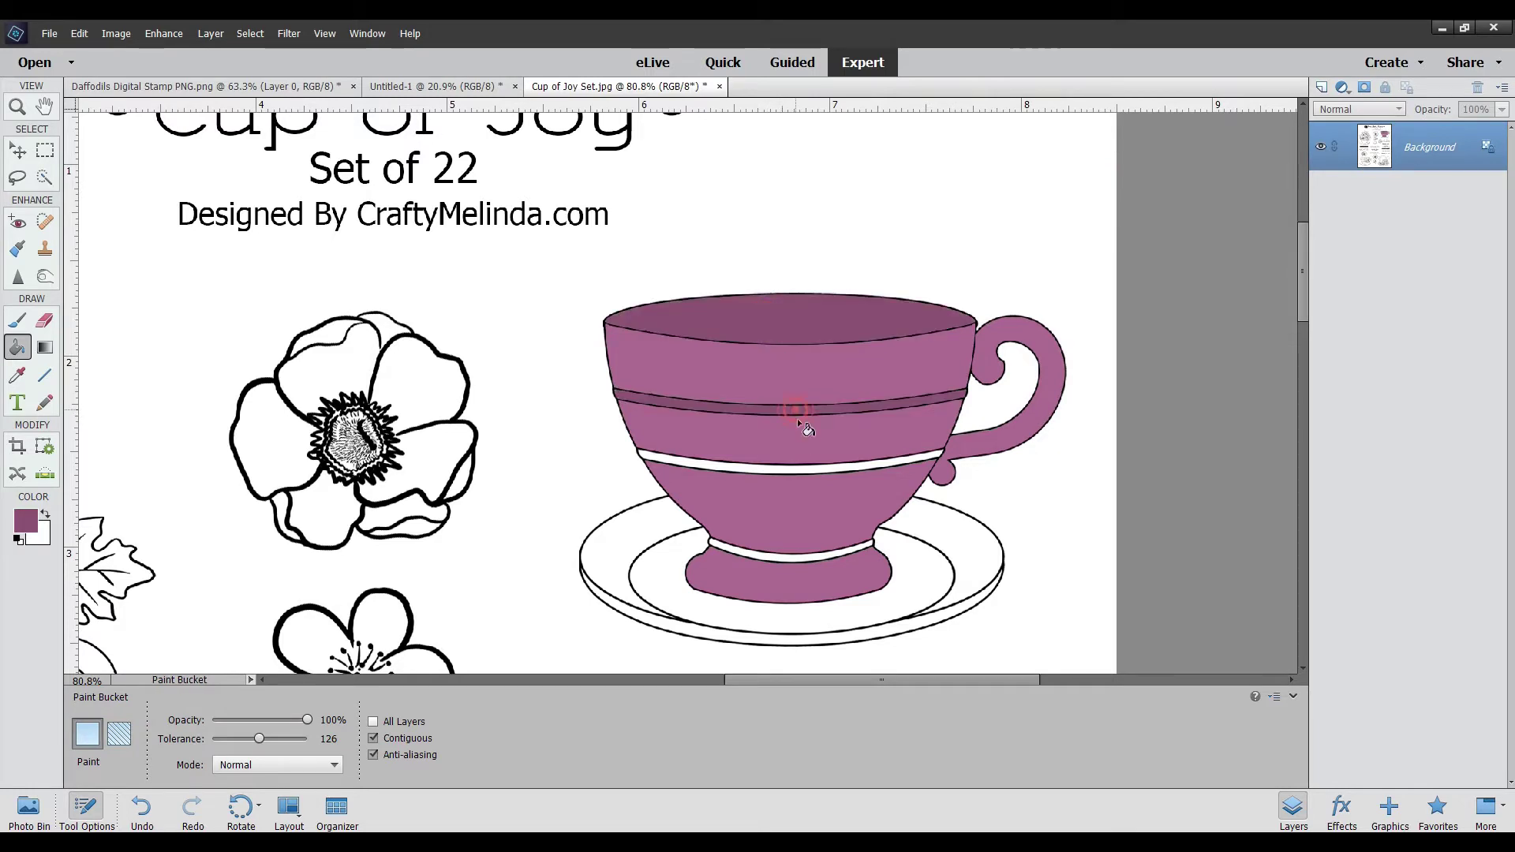
pyautogui.click(806, 471)
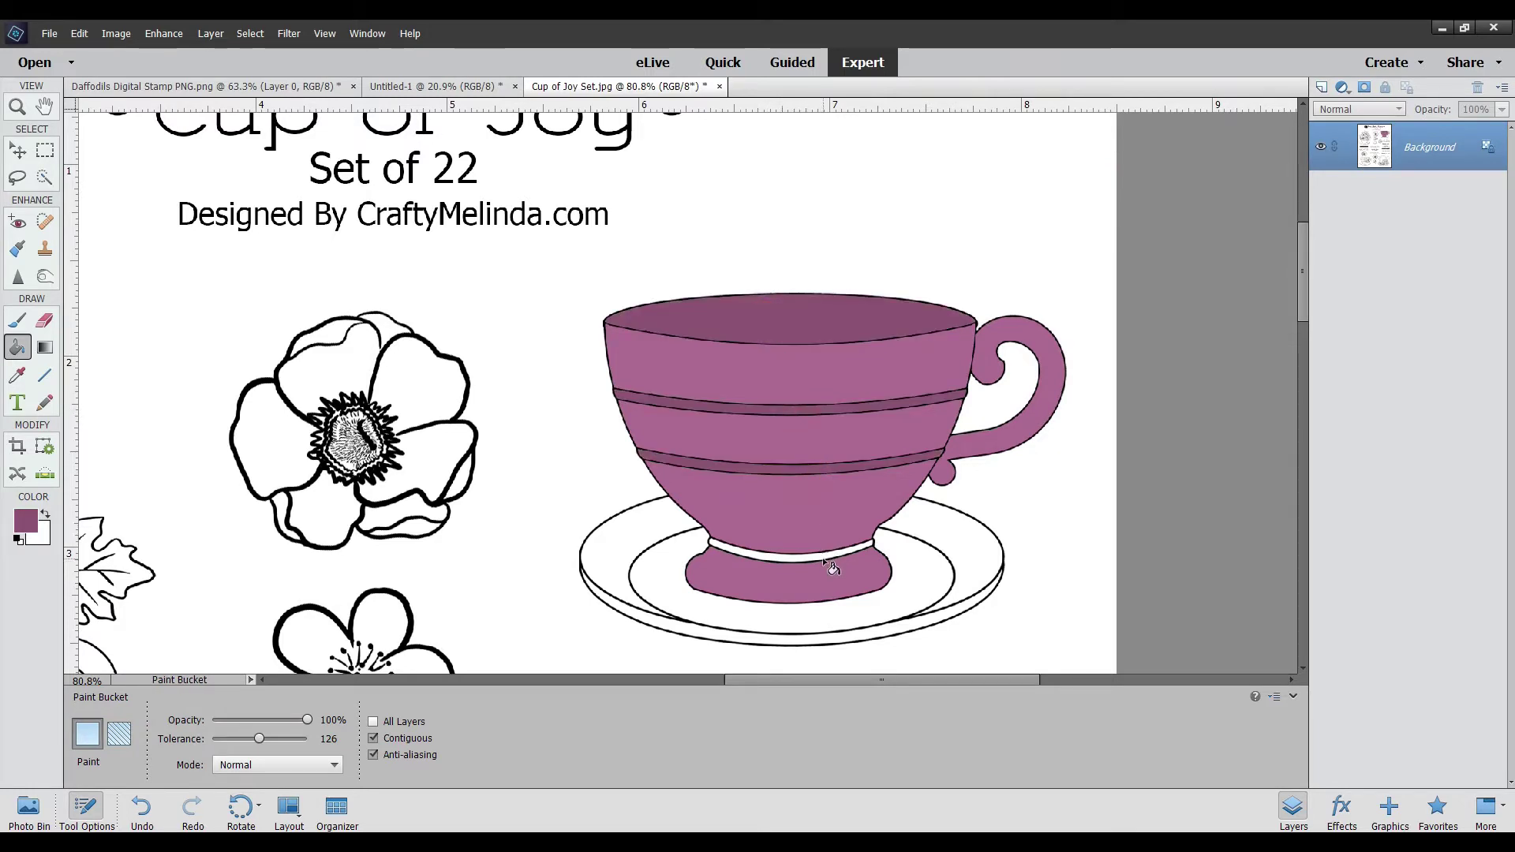
pyautogui.click(824, 557)
pyautogui.click(919, 584)
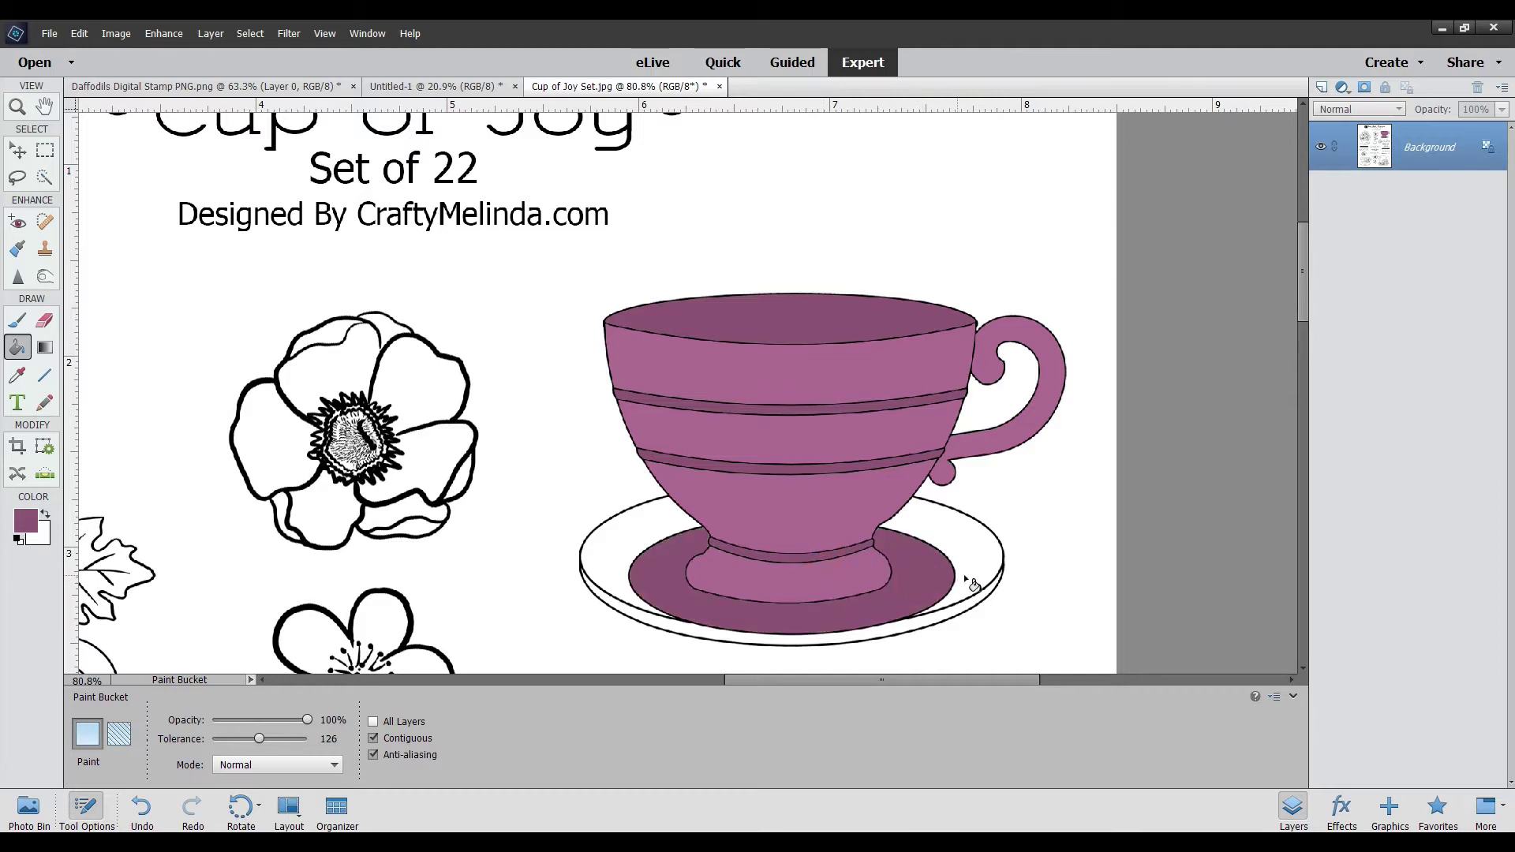
pyautogui.click(969, 574)
pyautogui.click(945, 619)
pyautogui.click(598, 565)
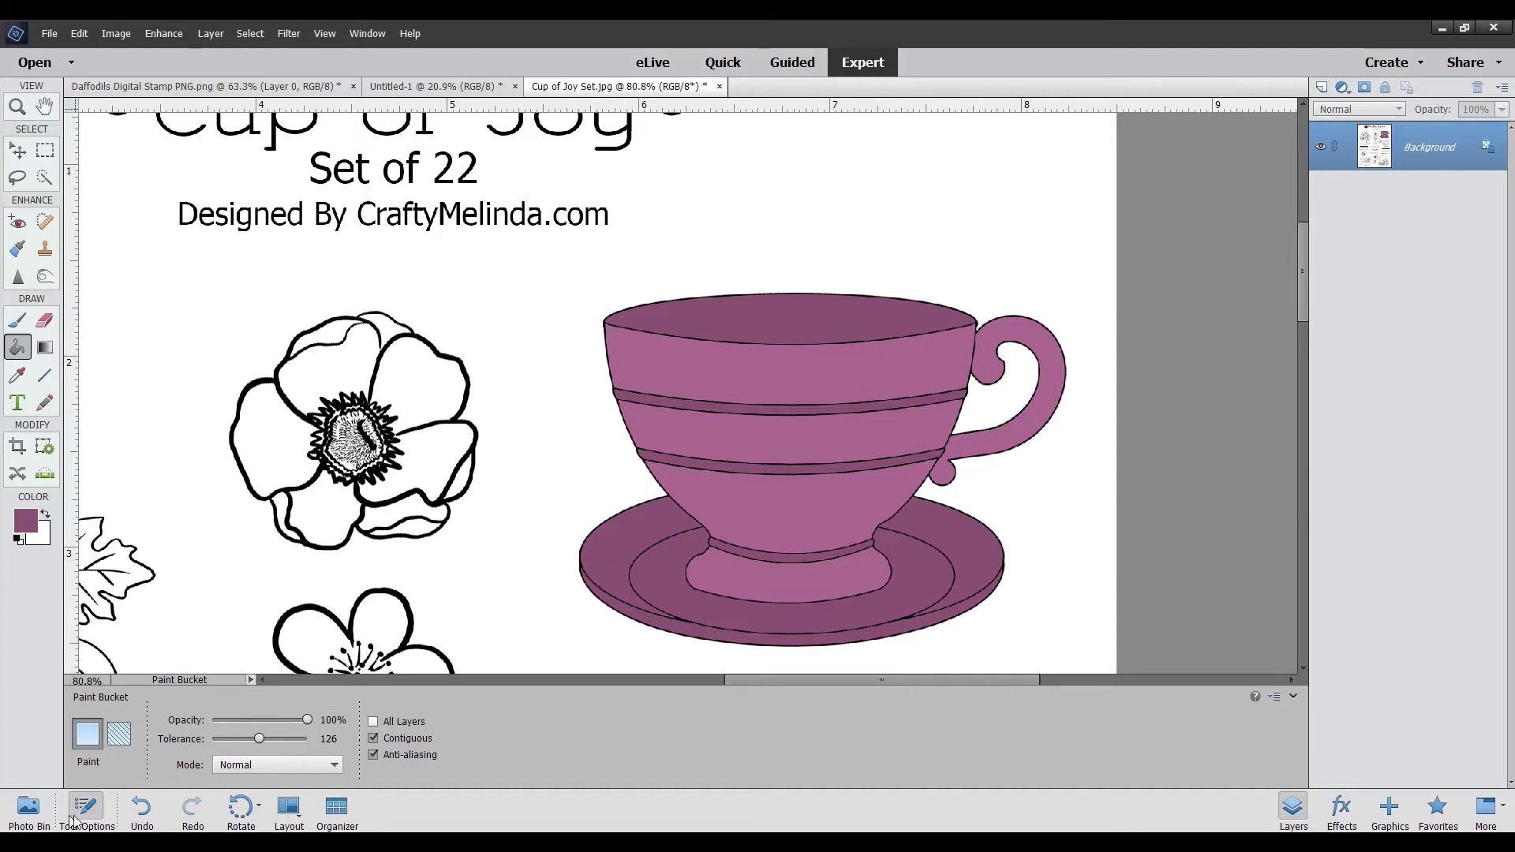
# Undo the dark purple fills on the saucer and the three bands, keeping the filled cup interior
pyautogui.click(144, 811)
pyautogui.click(145, 812)
pyautogui.click(148, 815)
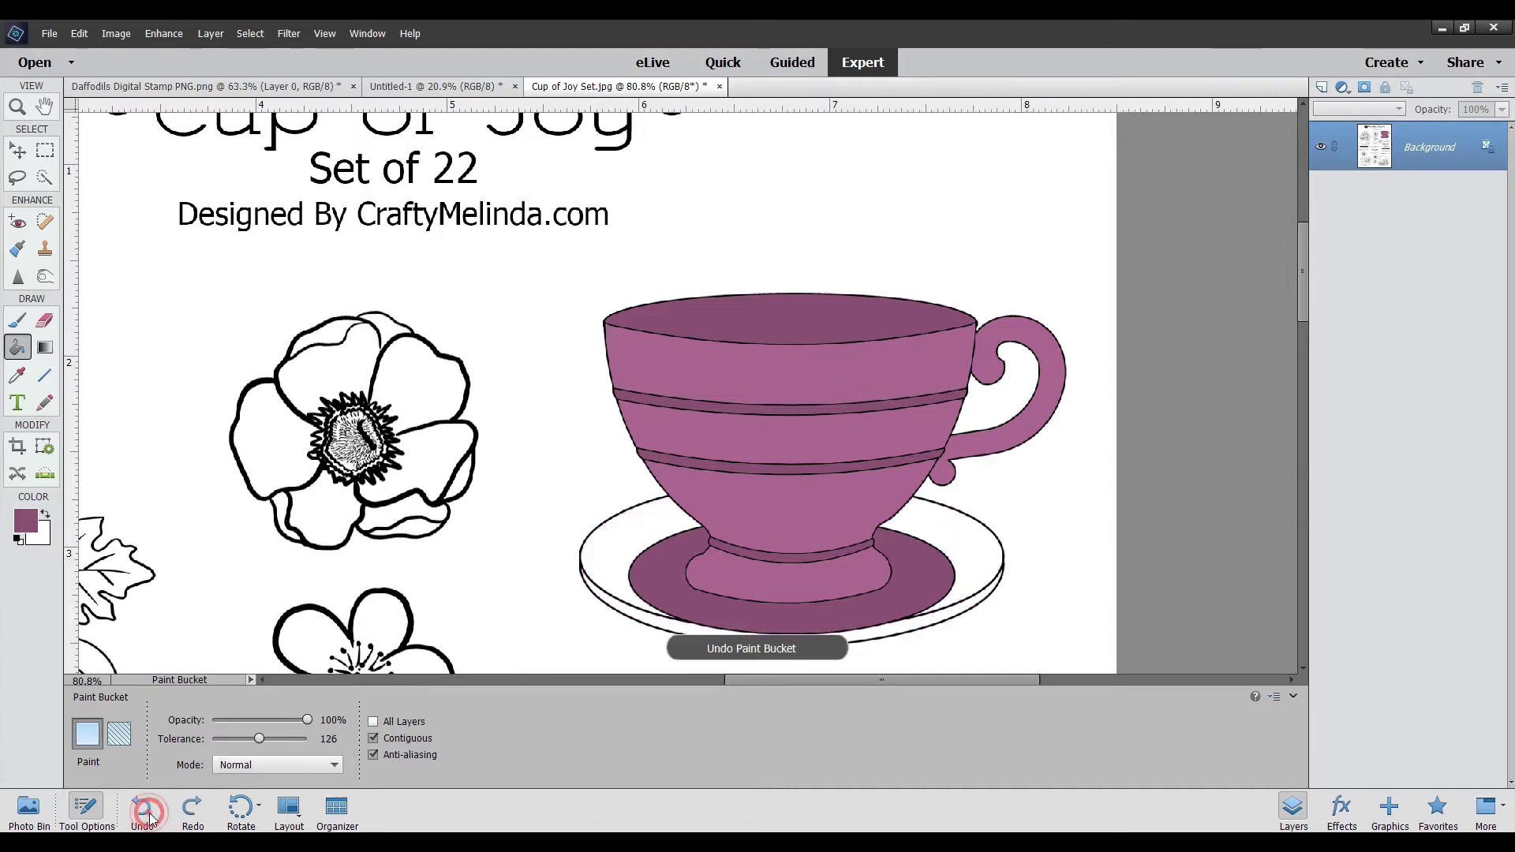
pyautogui.click(149, 816)
pyautogui.click(150, 817)
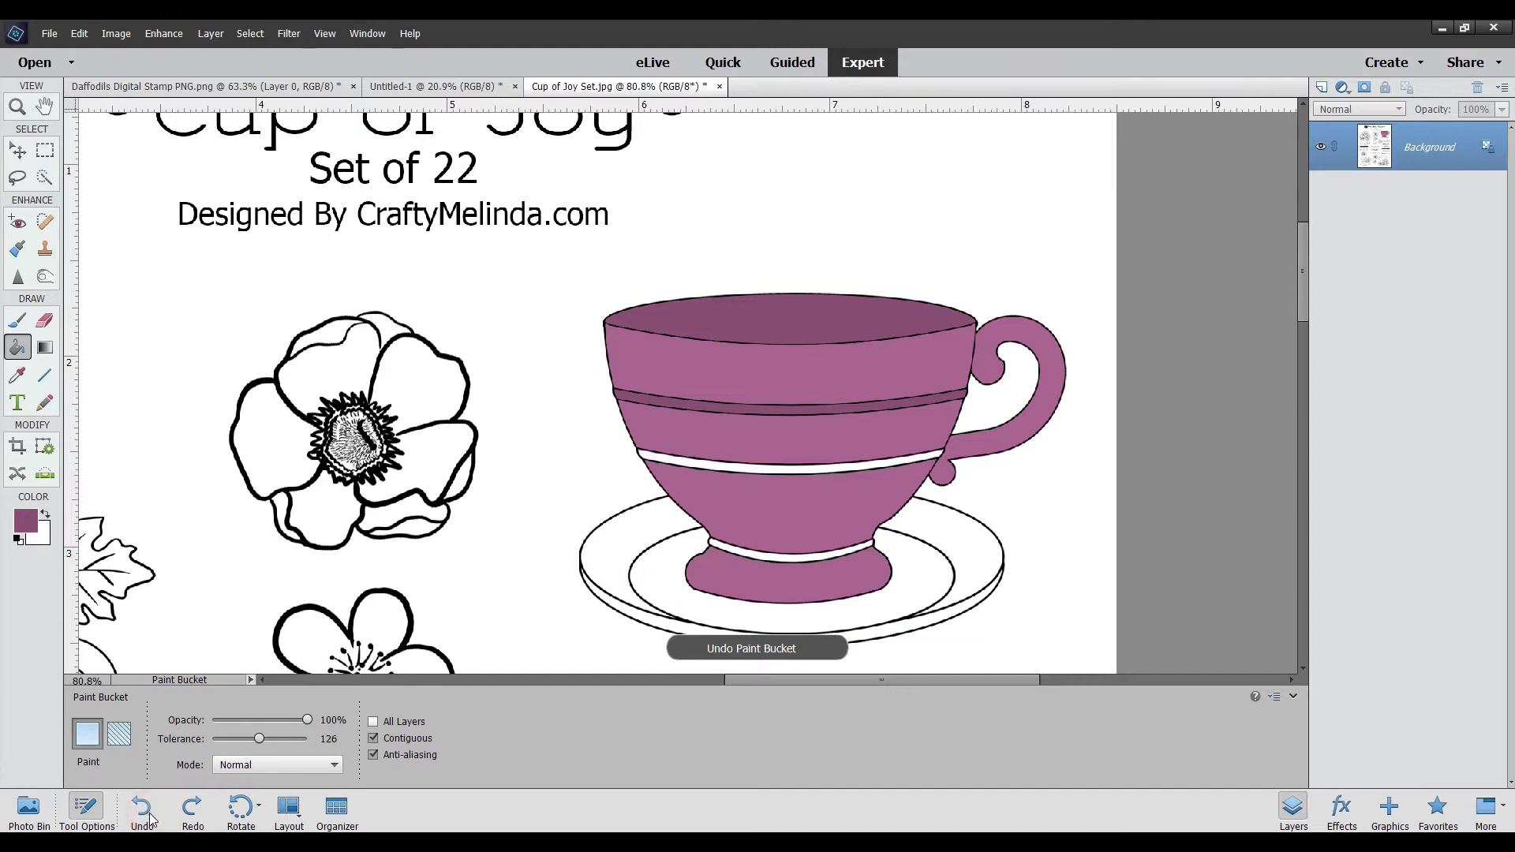
pyautogui.click(150, 818)
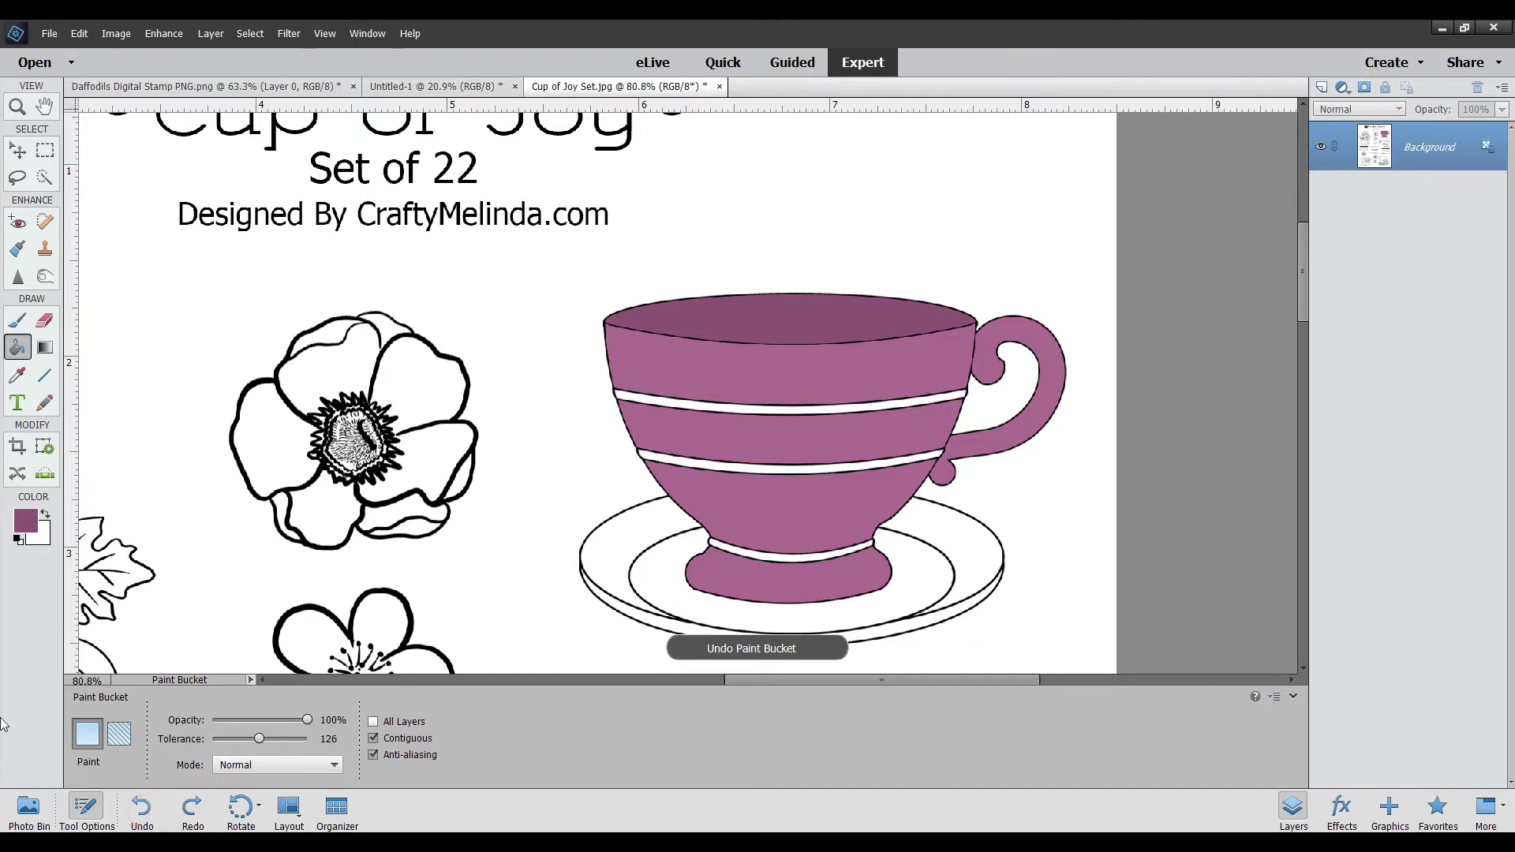
# Try a pale mint green (b5d9c6) Paint Bucket fill on the cup's upper band and undo it
pyautogui.click(31, 518)
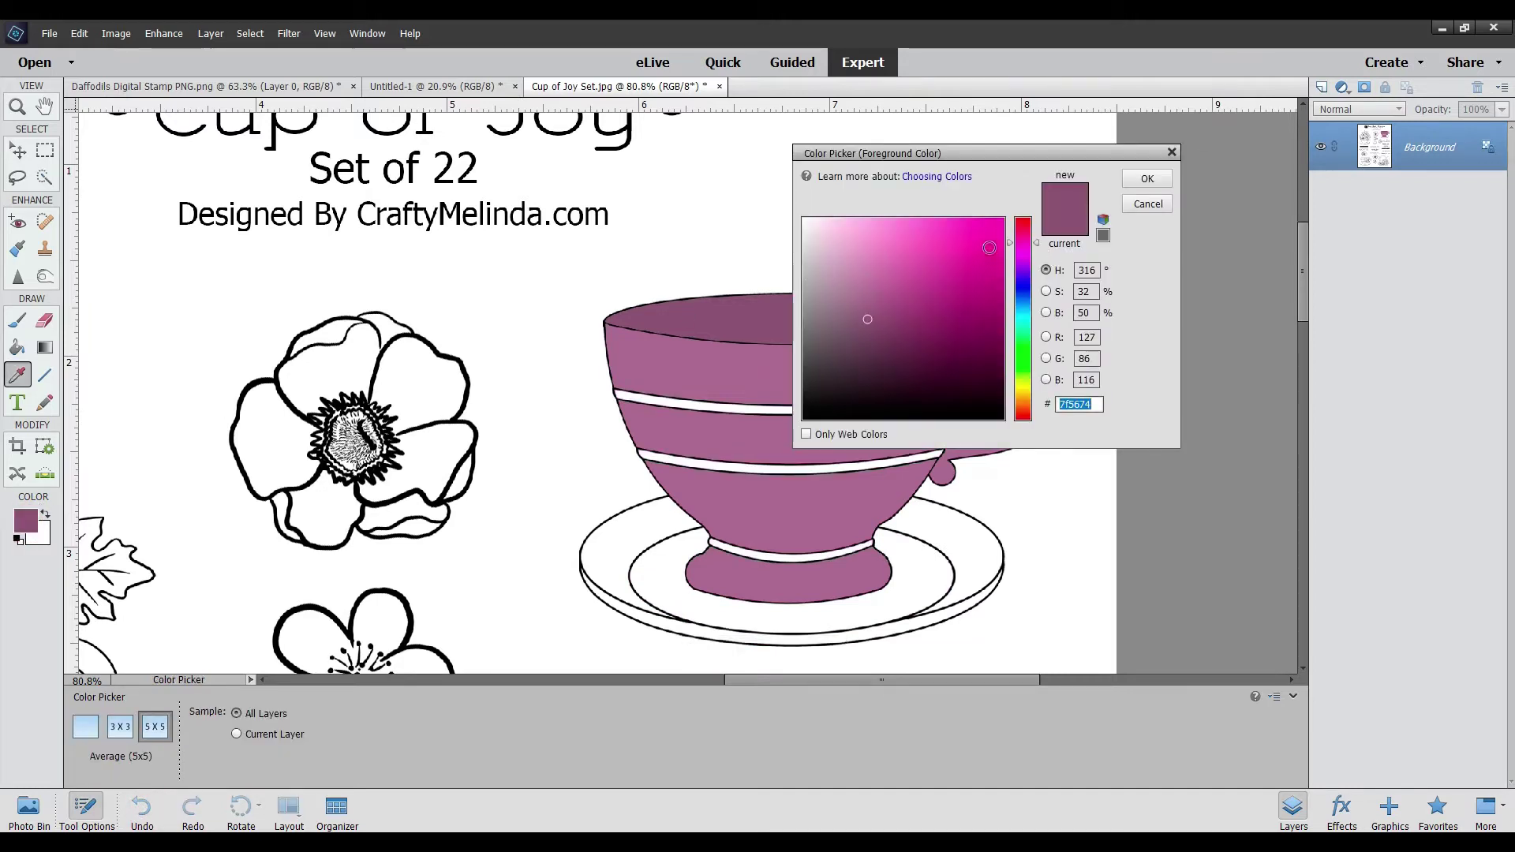
pyautogui.moveTo(1026, 397); pyautogui.dragTo(1026, 342)
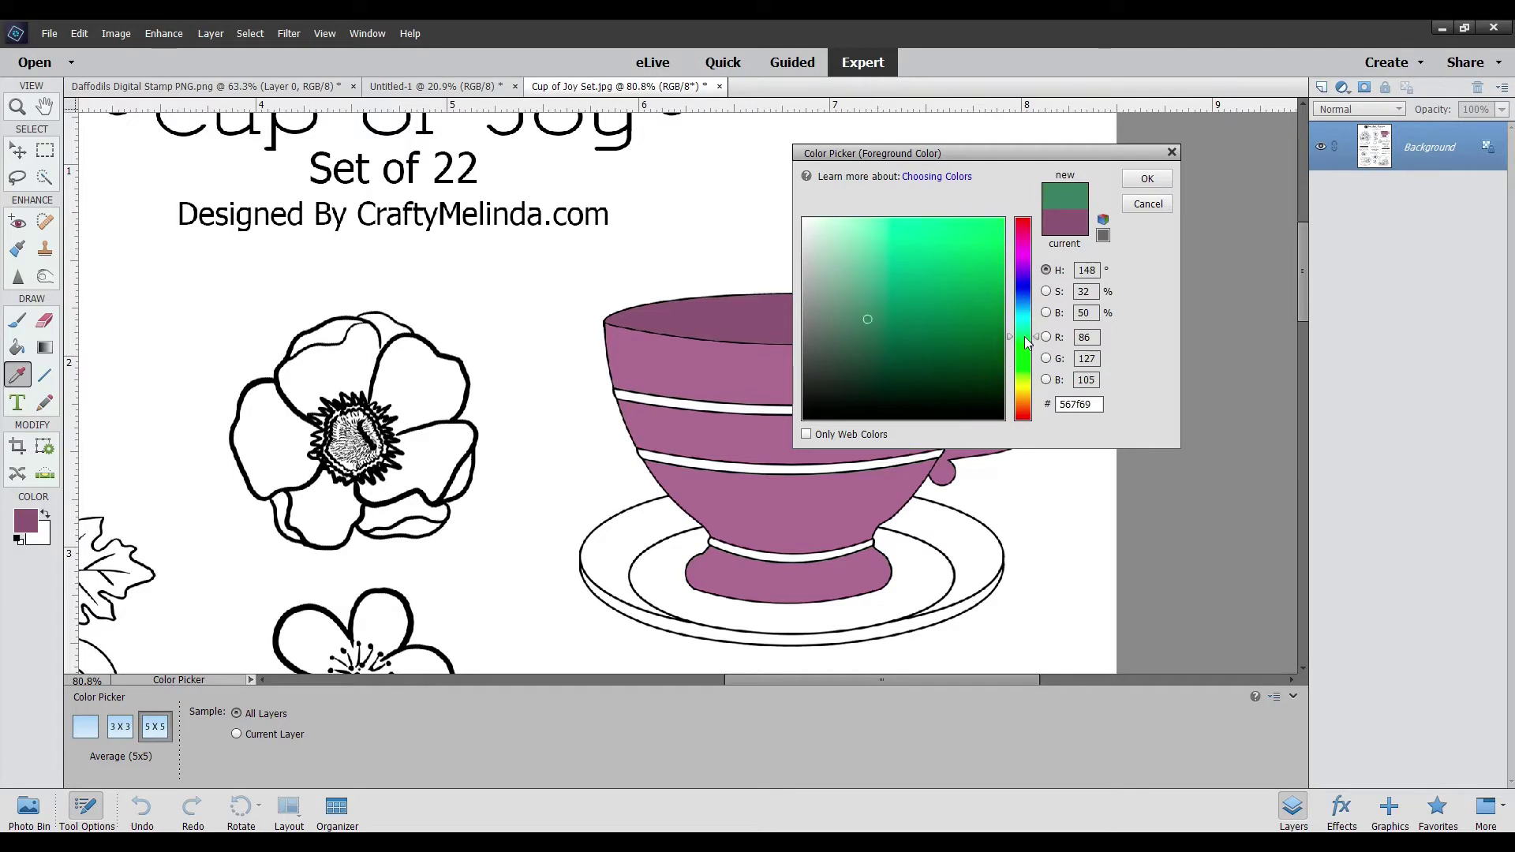
pyautogui.moveTo(840, 258); pyautogui.dragTo(836, 249)
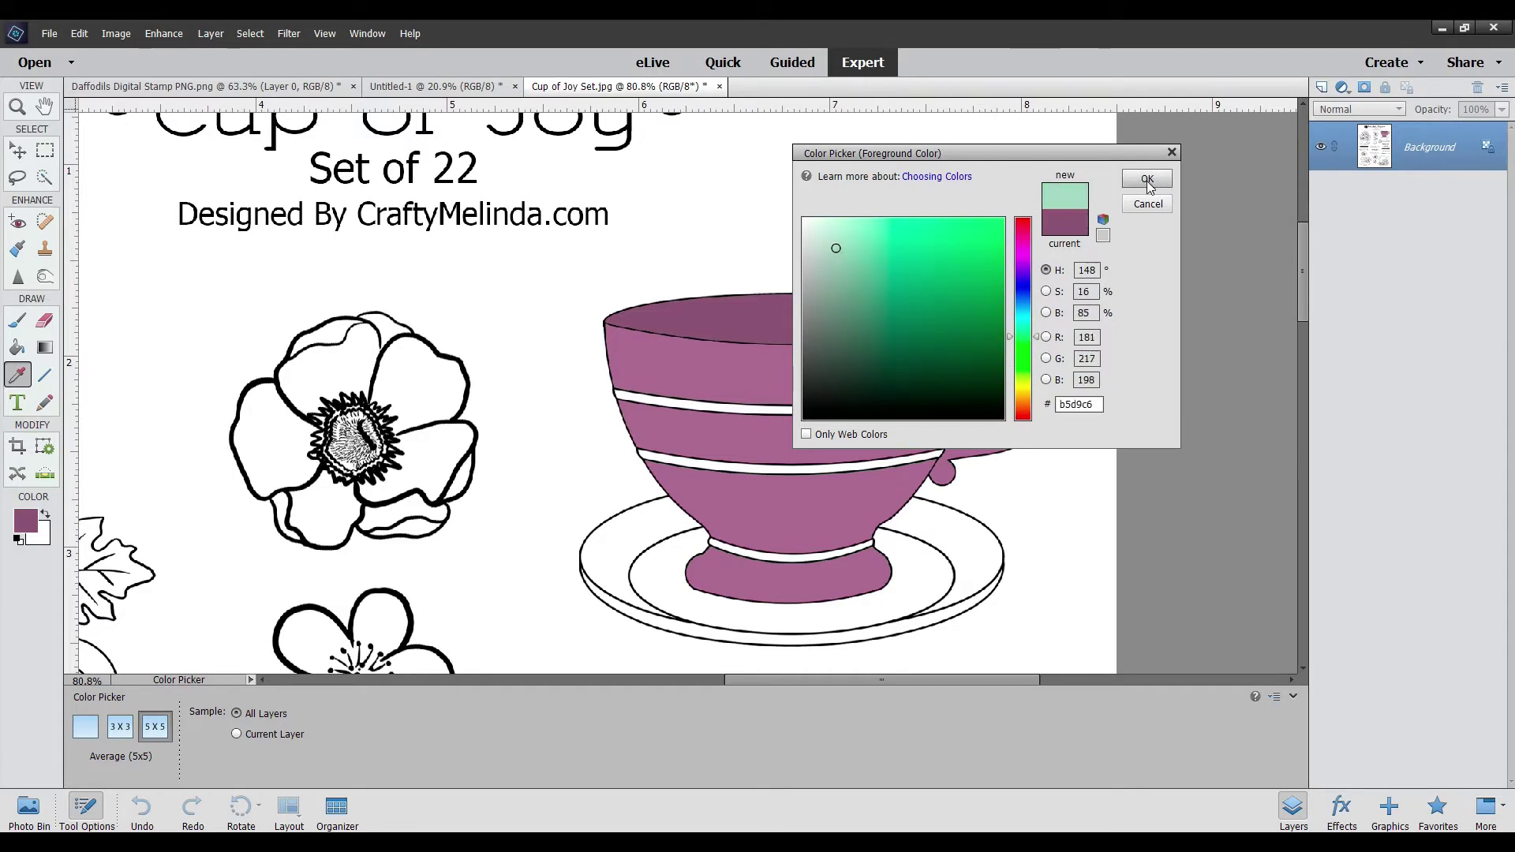
pyautogui.click(1148, 179)
pyautogui.press('k')
pyautogui.click(809, 410)
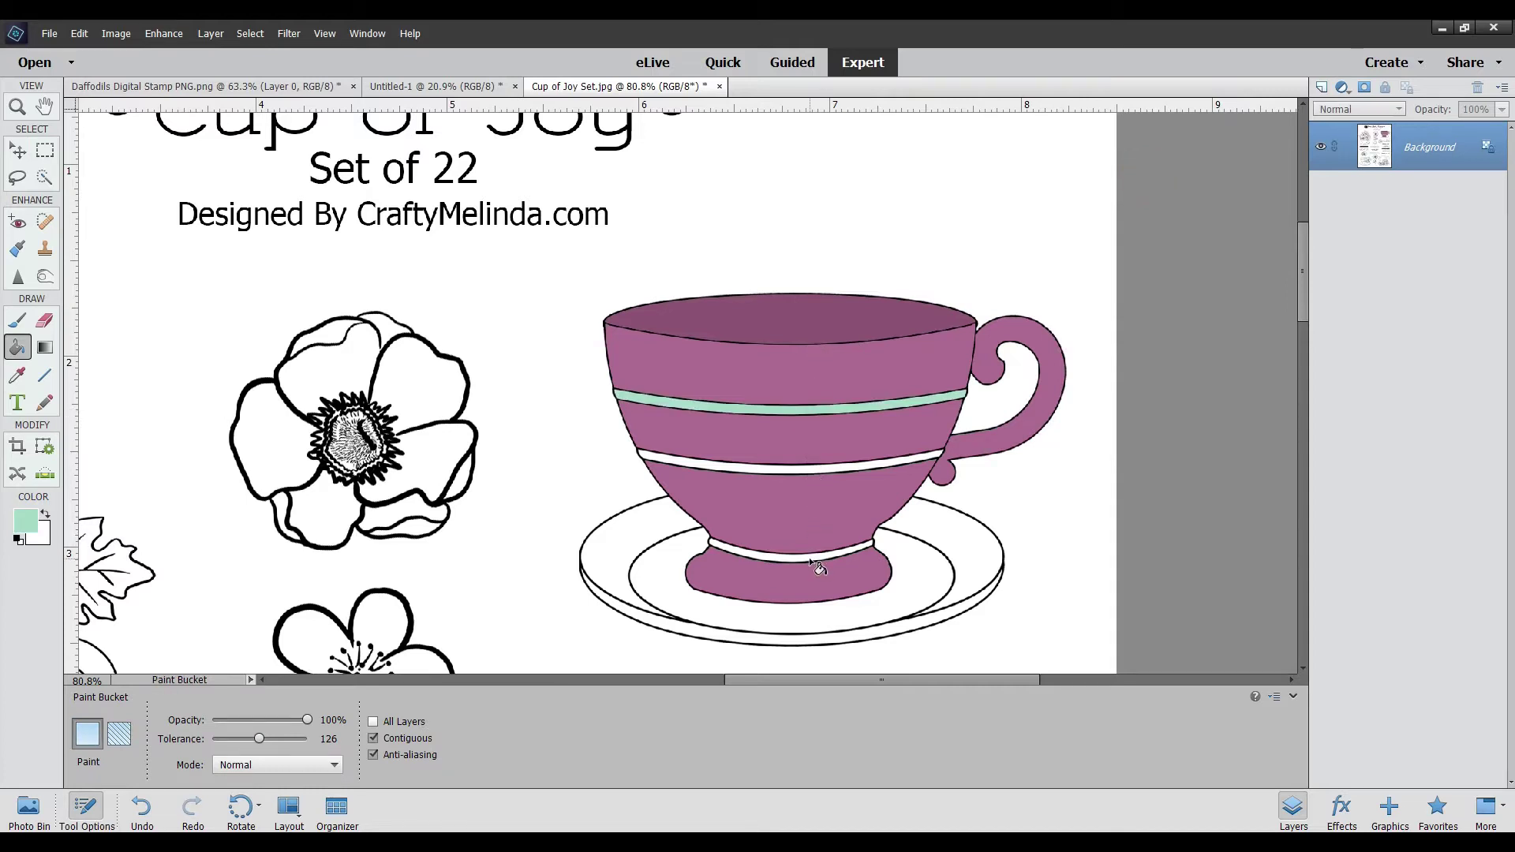
pyautogui.click(143, 806)
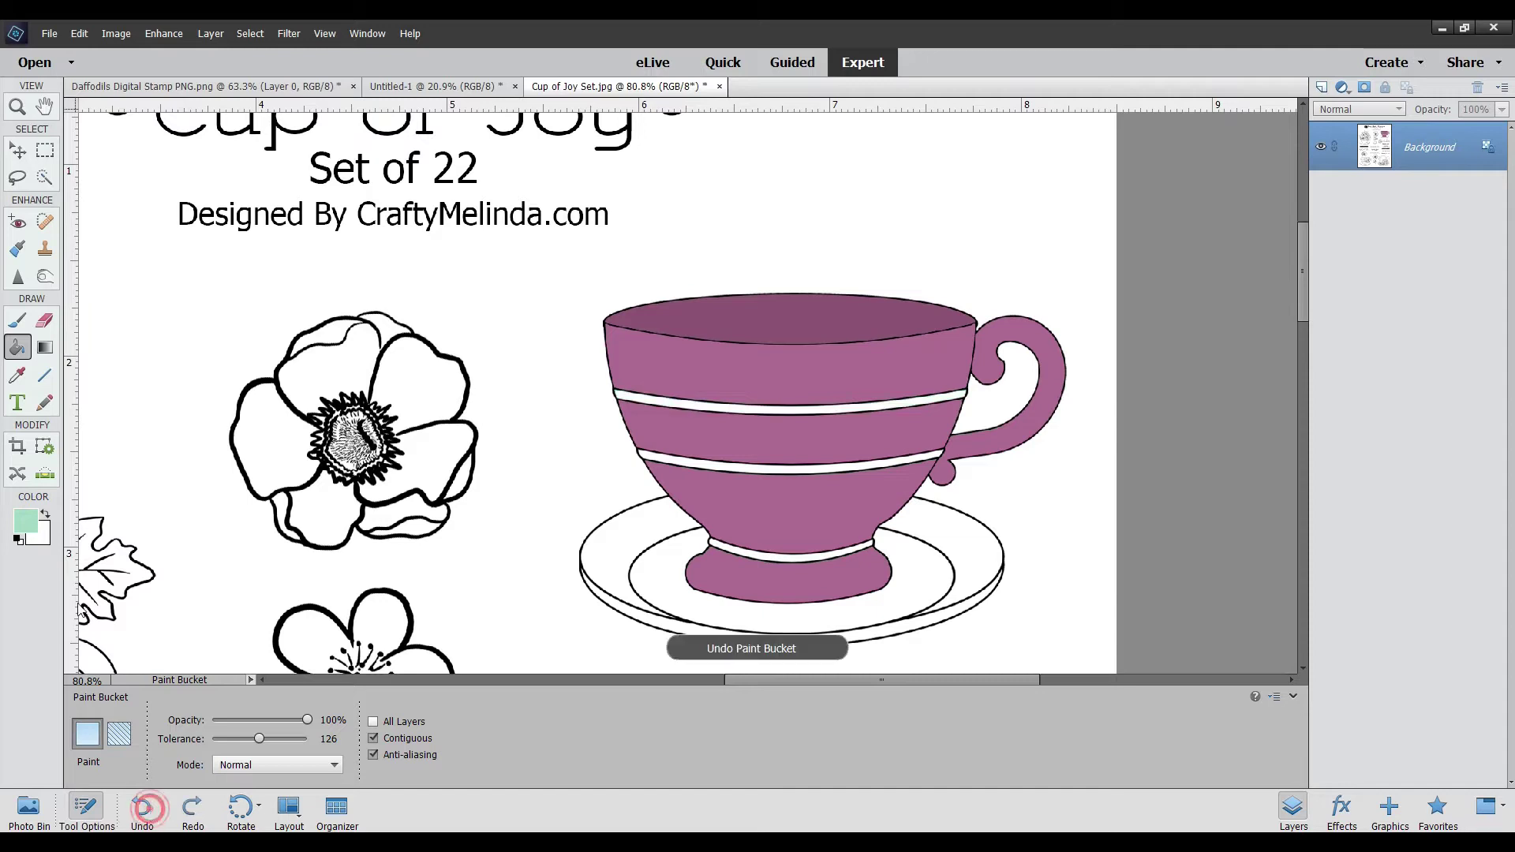
# Set the foreground colour to a pale cream (eeded0) and fill the cup's three bands with it
pyautogui.click(26, 531)
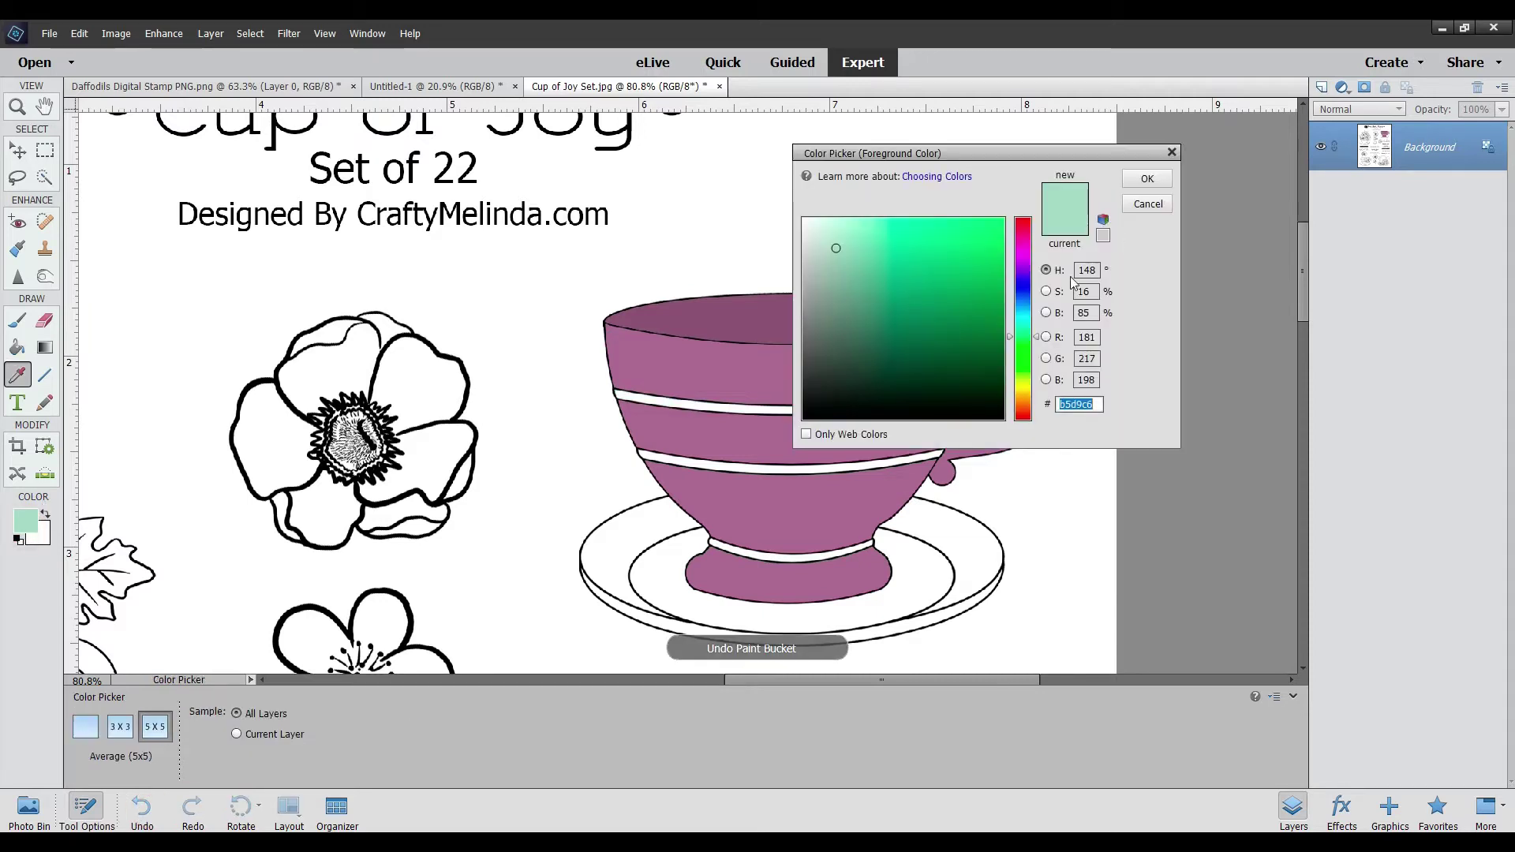
pyautogui.click(1026, 404)
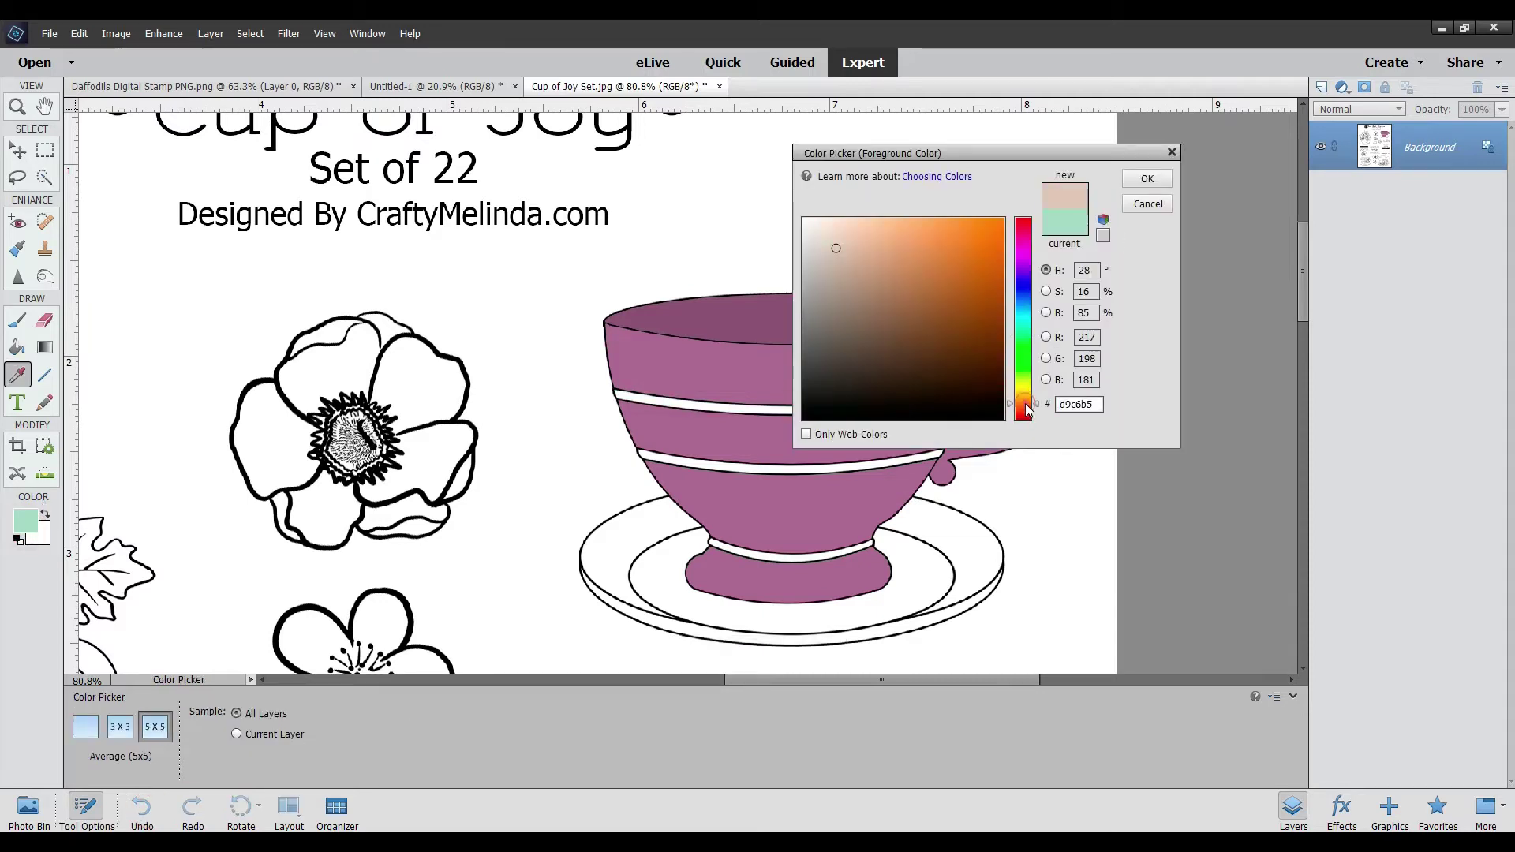
pyautogui.click(828, 231)
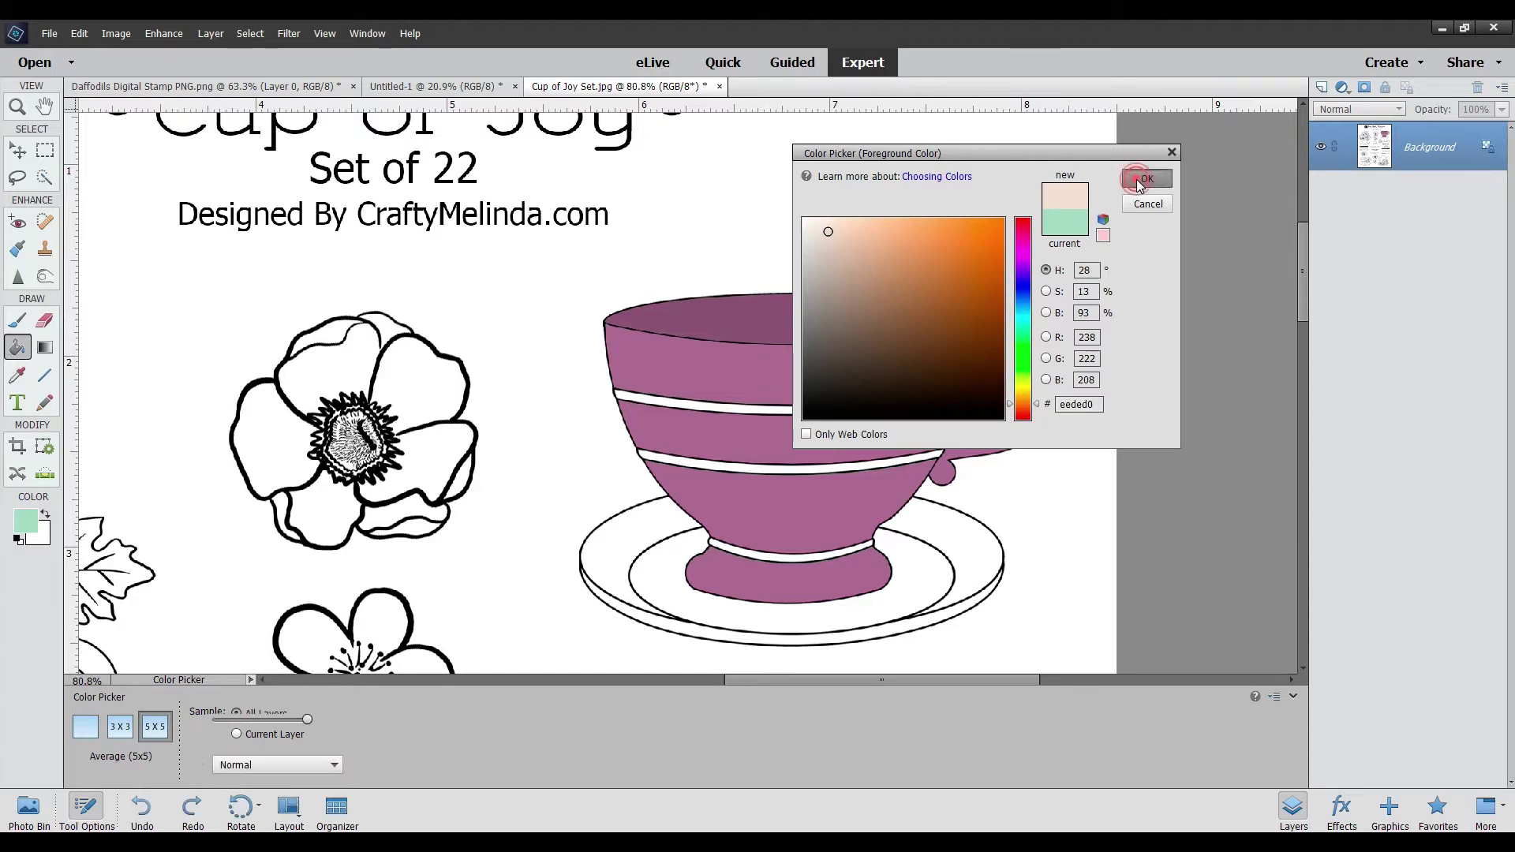
pyautogui.click(1147, 178)
pyautogui.click(775, 407)
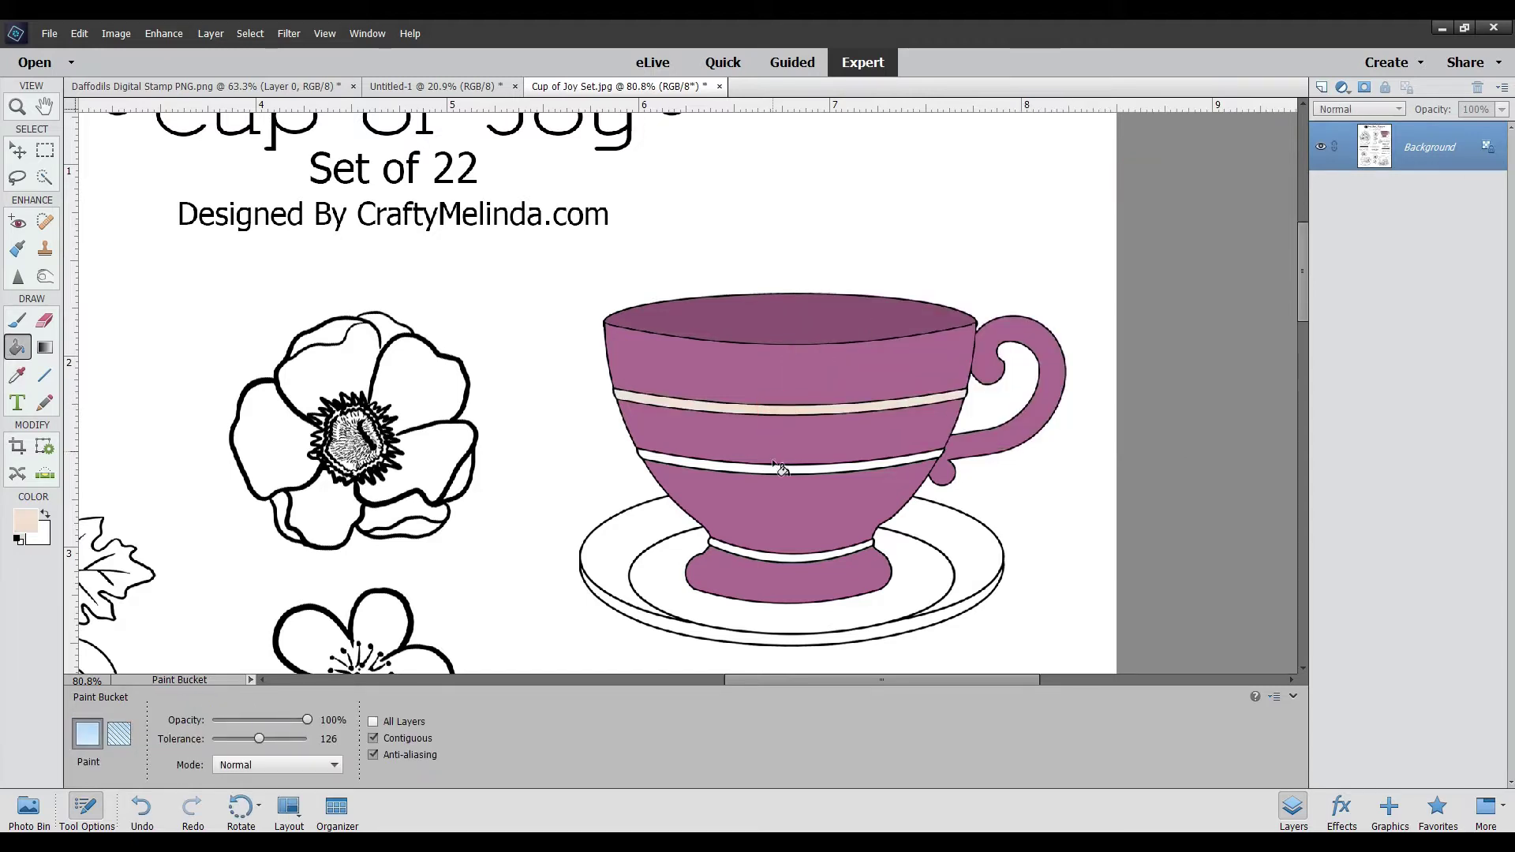
pyautogui.click(775, 471)
pyautogui.click(778, 557)
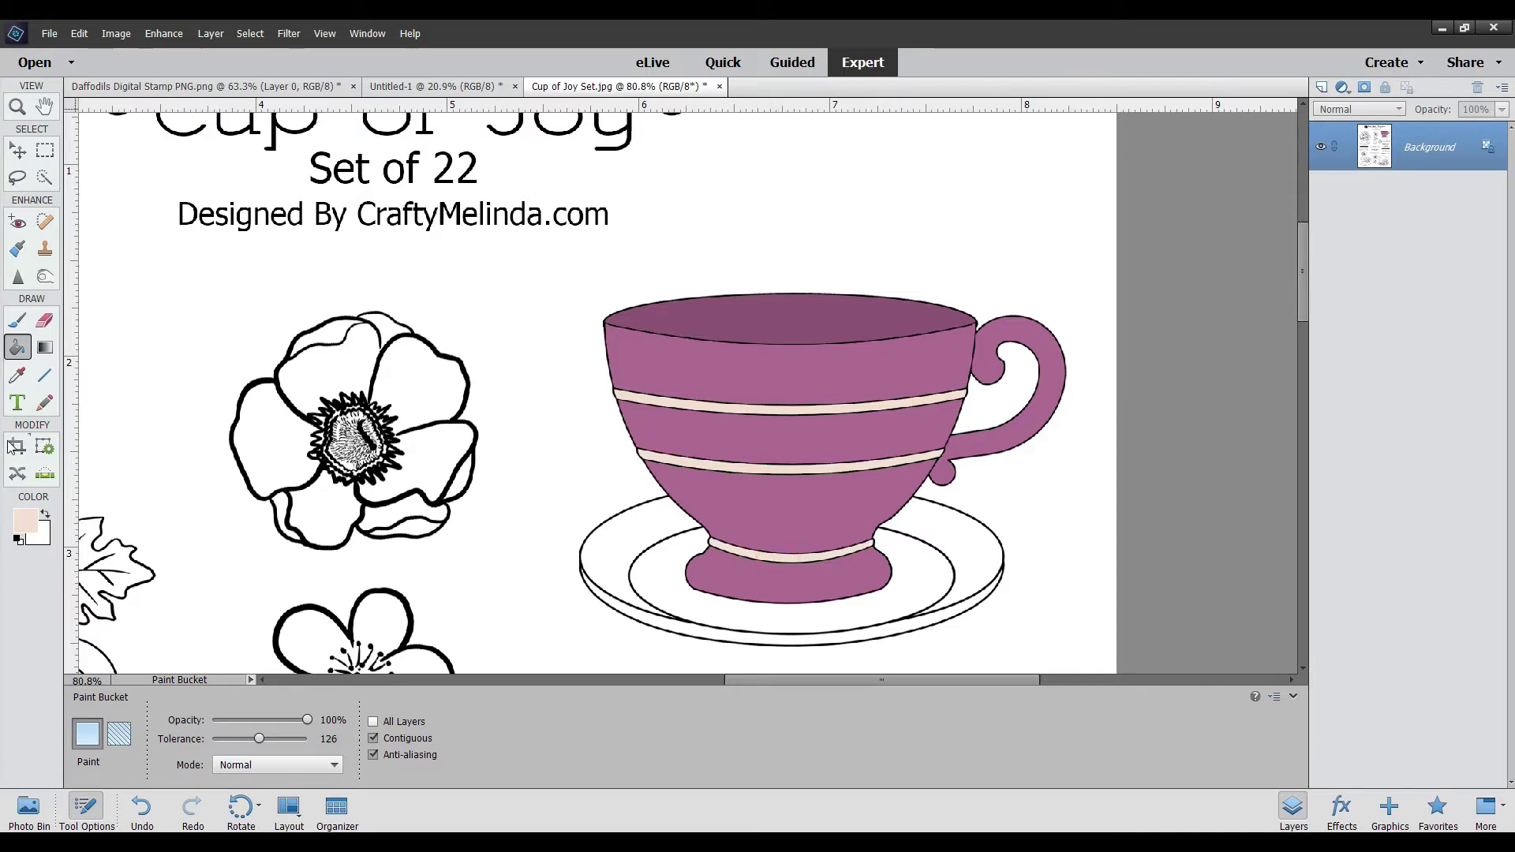
# Set the foreground colour to a pale, greyish teal with a hue of 174°
pyautogui.click(27, 522)
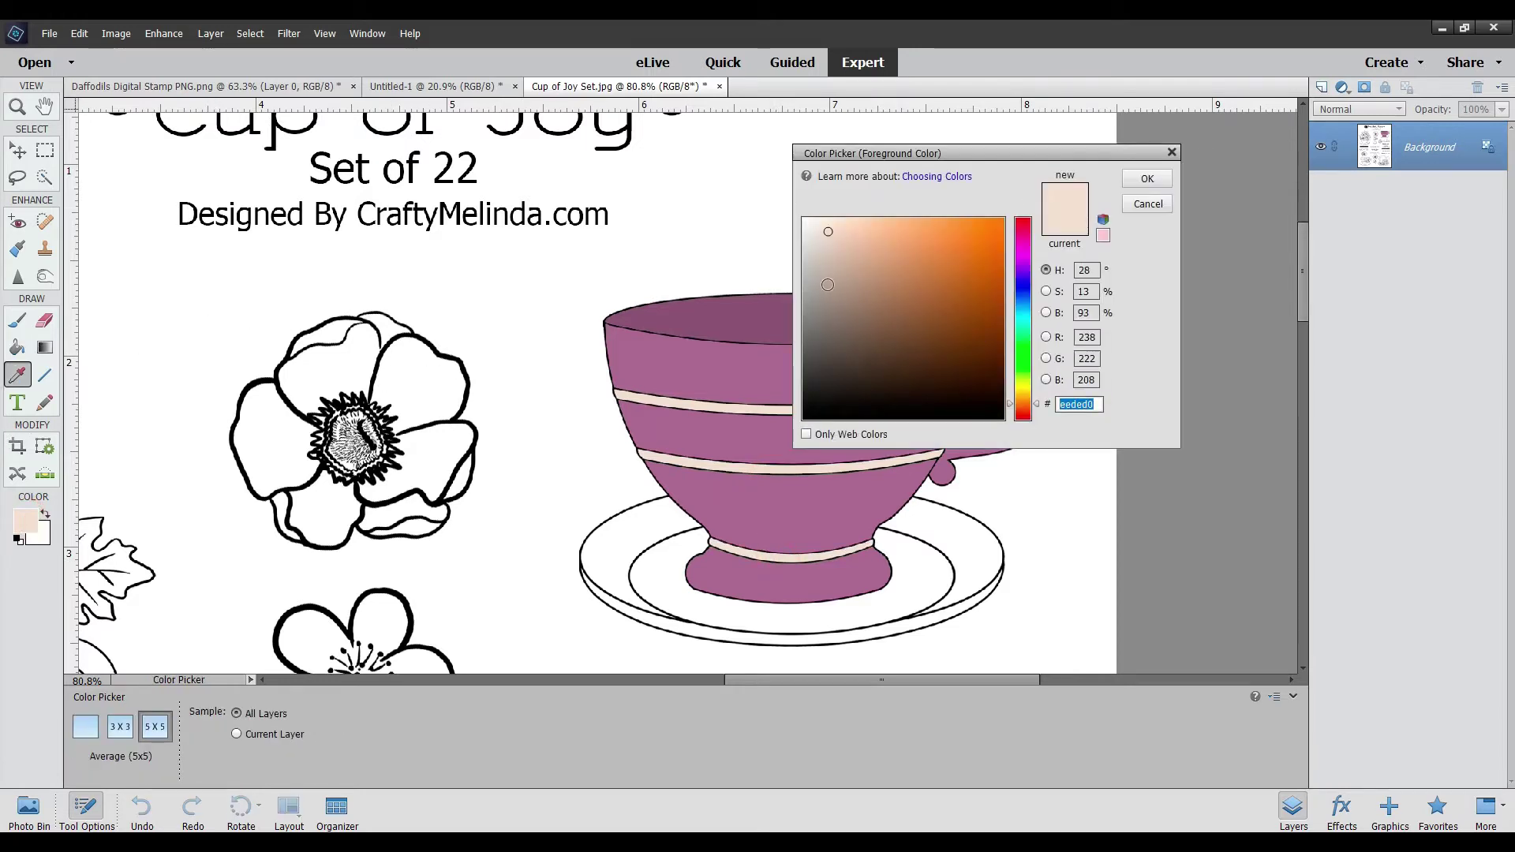
pyautogui.click(1022, 318)
pyautogui.moveTo(834, 317)
pyautogui.mouseDown()
pyautogui.moveTo(819, 328)
pyautogui.moveTo(816, 287)
pyautogui.moveTo(981, 360)
pyautogui.moveTo(971, 328)
pyautogui.moveTo(899, 277)
pyautogui.mouseUp()
pyautogui.moveTo(1024, 377); pyautogui.dragTo(1019, 323)
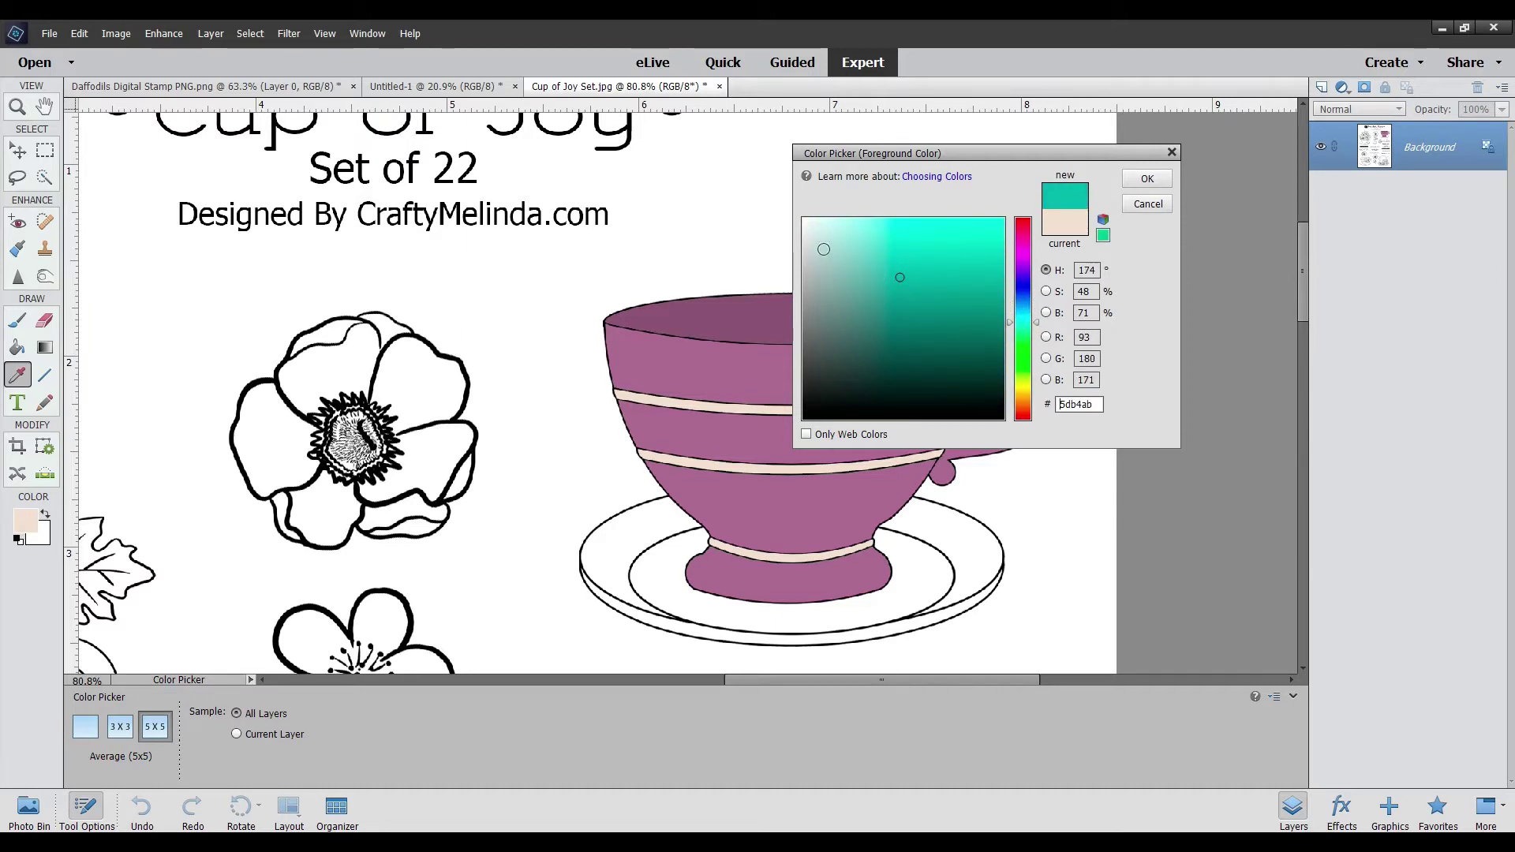
pyautogui.click(823, 249)
pyautogui.click(1146, 179)
# Fill the saucer's inner ring, both sides of its outer ring and its rim with the pale teal
pyautogui.press('k')
pyautogui.click(923, 575)
pyautogui.click(973, 559)
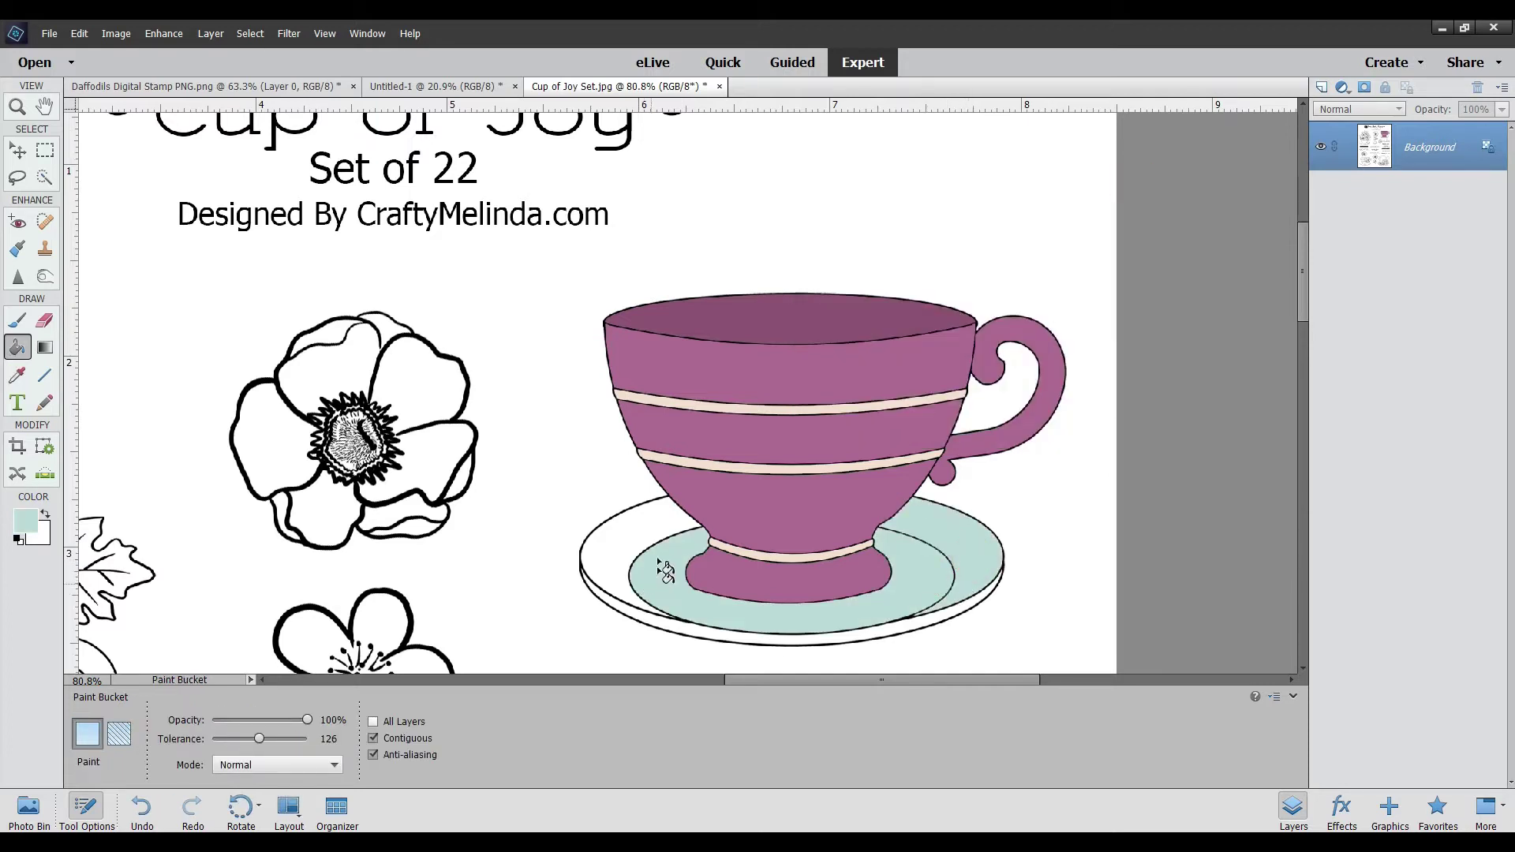
pyautogui.click(614, 539)
pyautogui.click(638, 615)
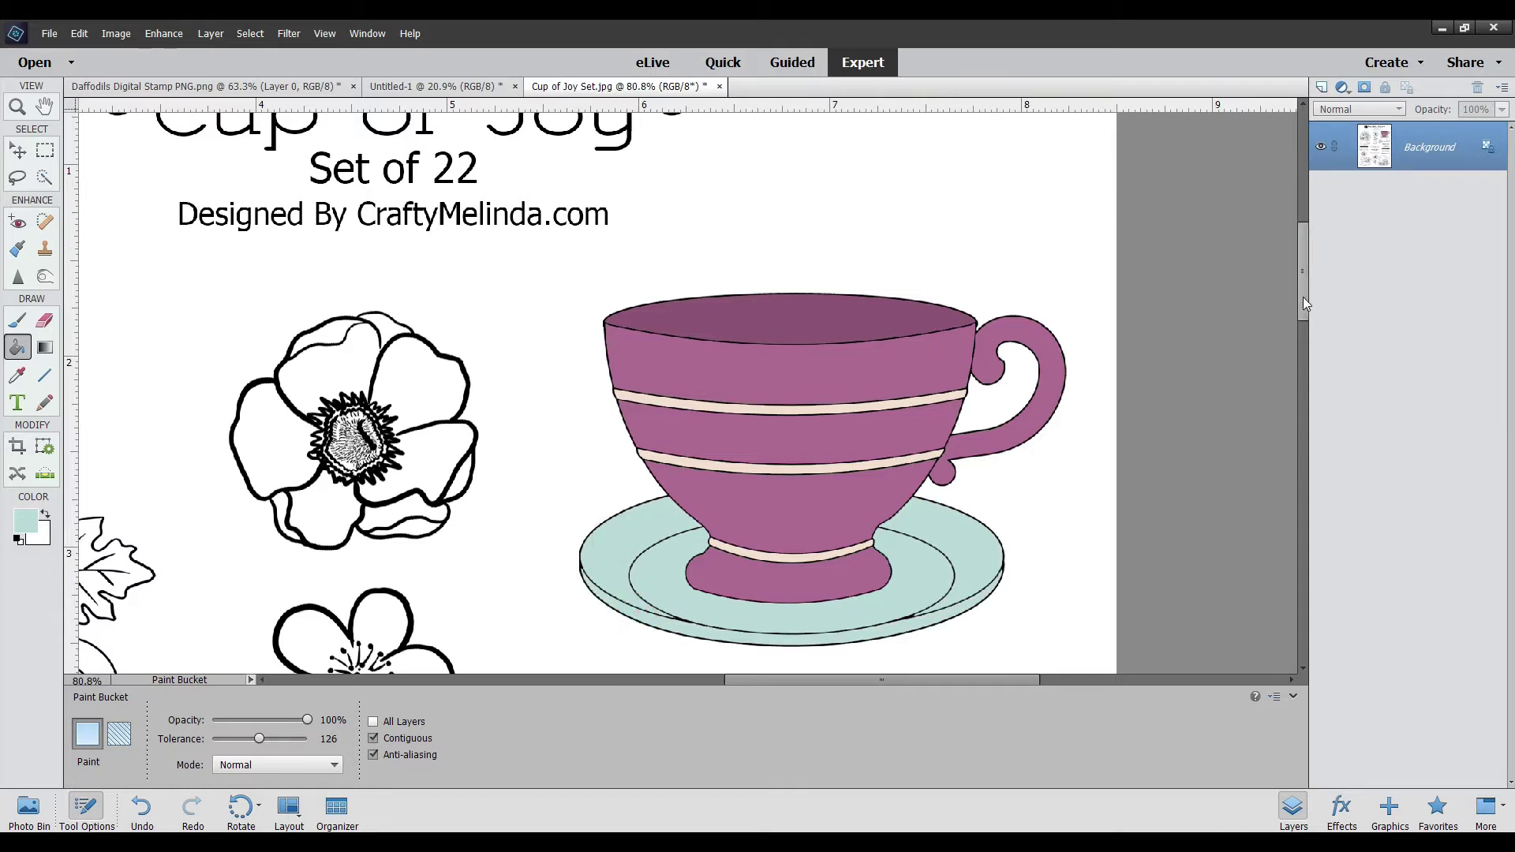
# Draw a freehand Lasso selection around the floral teacup and saucer at the page's lower left
pyautogui.moveTo(1304, 315); pyautogui.dragTo(1300, 353)
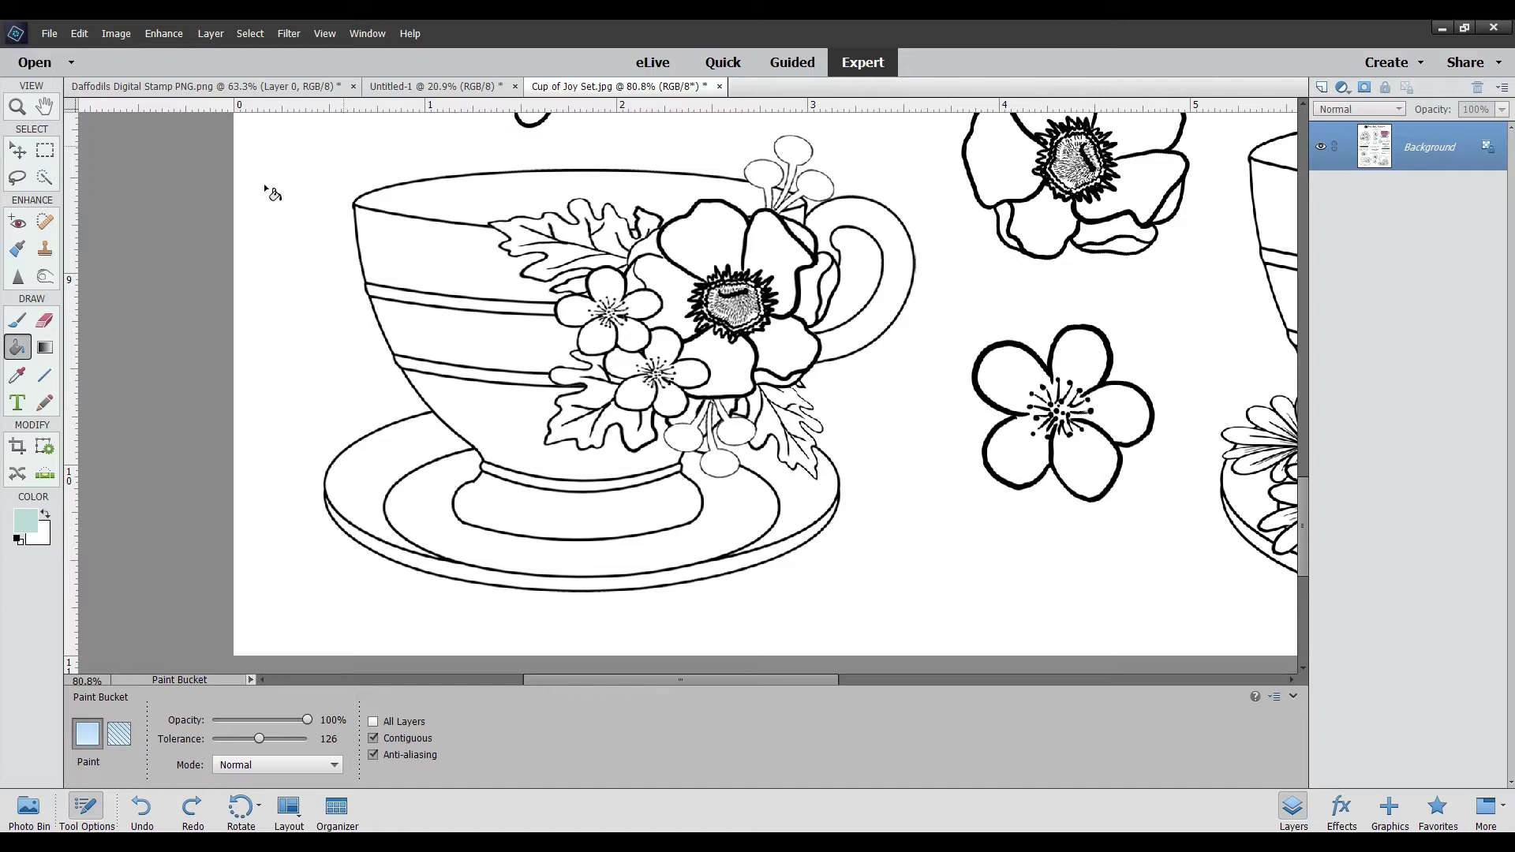
pyautogui.click(17, 178)
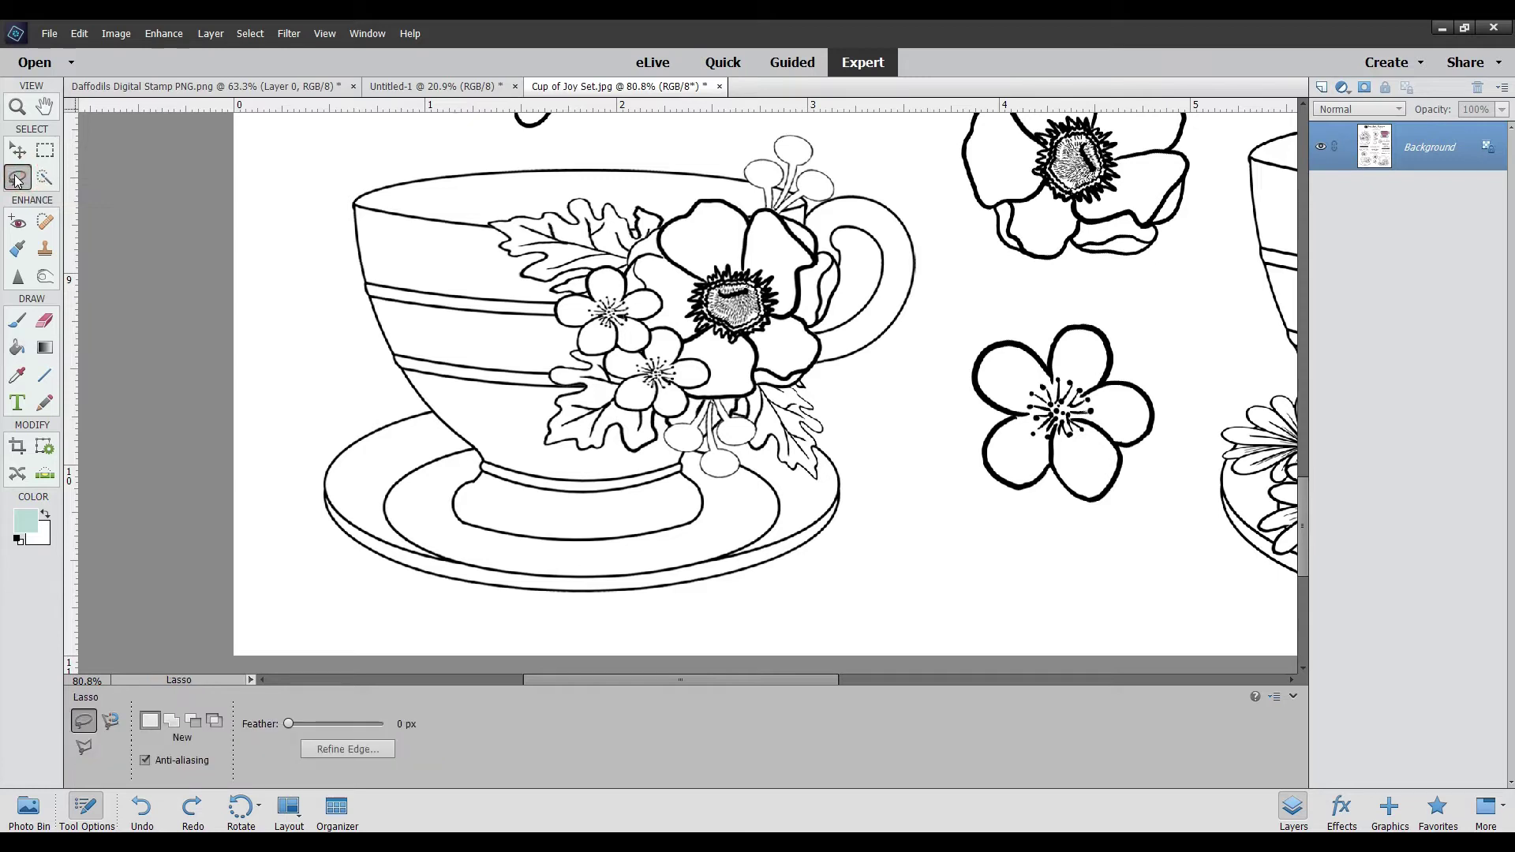
pyautogui.moveTo(688, 134); pyautogui.dragTo(381, 175)
pyautogui.moveTo(336, 243)
pyautogui.mouseDown()
pyautogui.moveTo(367, 367)
pyautogui.moveTo(402, 410)
pyautogui.moveTo(370, 411)
pyautogui.moveTo(309, 464)
pyautogui.moveTo(309, 537)
pyautogui.moveTo(347, 572)
pyautogui.moveTo(511, 608)
pyautogui.moveTo(744, 606)
pyautogui.moveTo(806, 576)
pyautogui.moveTo(849, 536)
pyautogui.moveTo(862, 481)
pyautogui.moveTo(830, 385)
pyautogui.moveTo(884, 357)
pyautogui.moveTo(931, 280)
pyautogui.mouseUp()
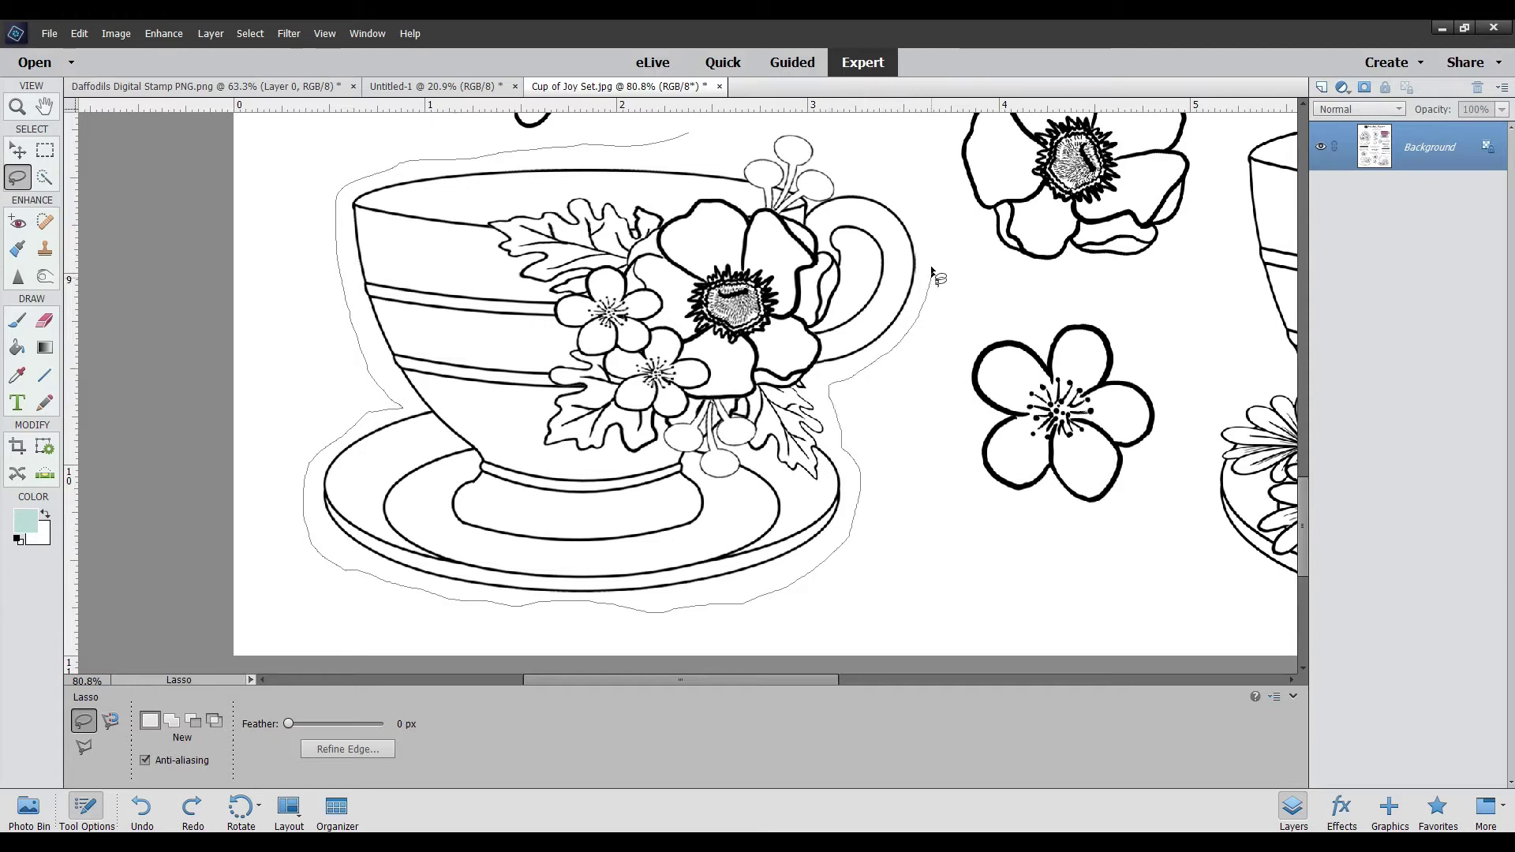
pyautogui.moveTo(904, 207)
pyautogui.mouseDown()
pyautogui.moveTo(799, 126)
pyautogui.moveTo(766, 128)
pyautogui.moveTo(732, 160)
pyautogui.moveTo(585, 144)
pyautogui.mouseUp()
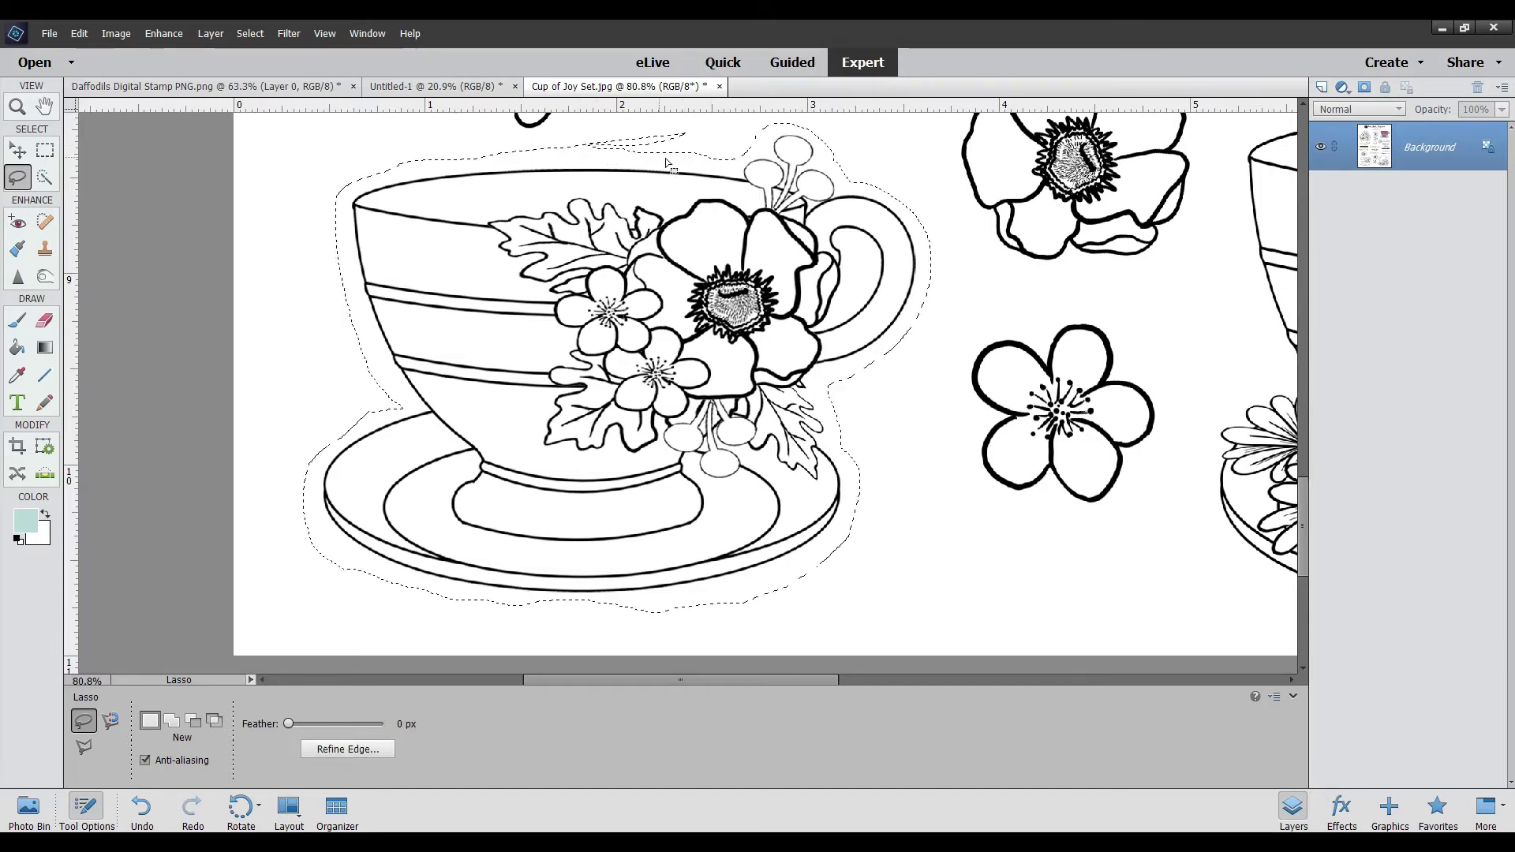
# Copy the selected floral teacup to a new layer and hide the Background layer
pyautogui.rightClick(639, 159)
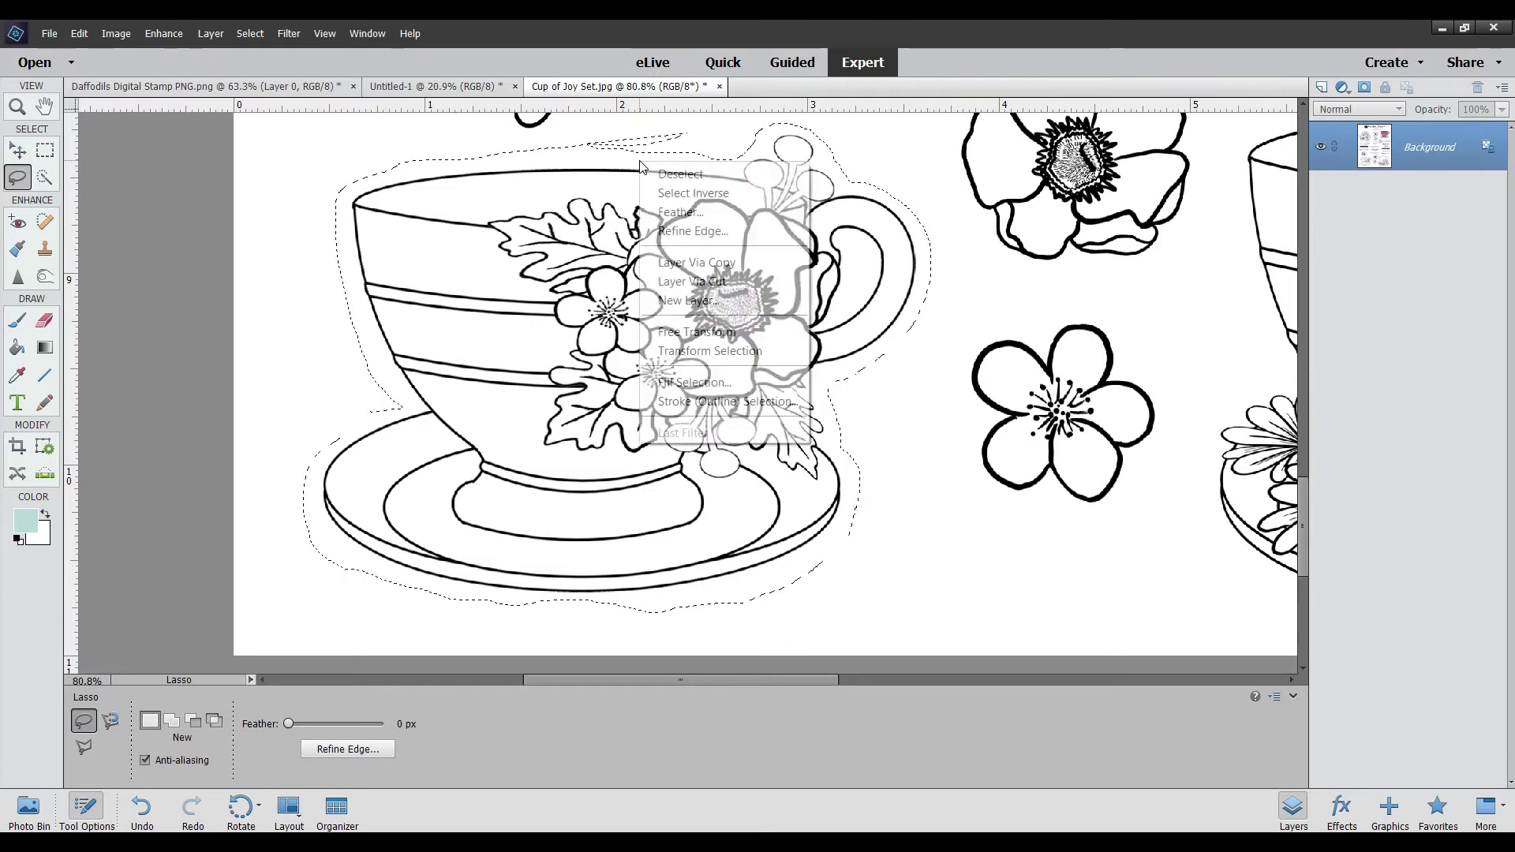
pyautogui.click(682, 268)
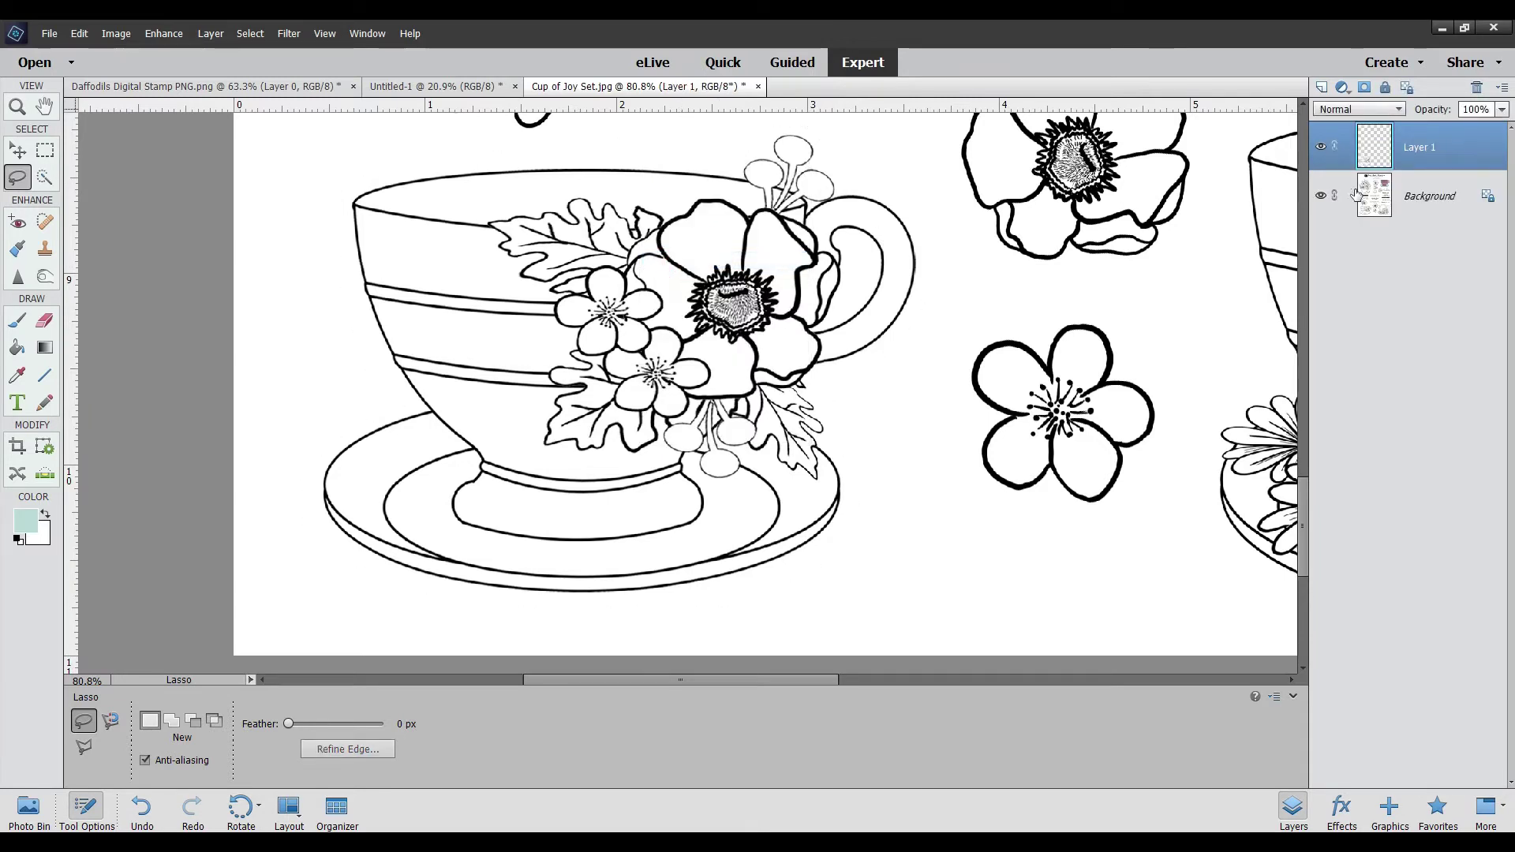
pyautogui.click(1320, 196)
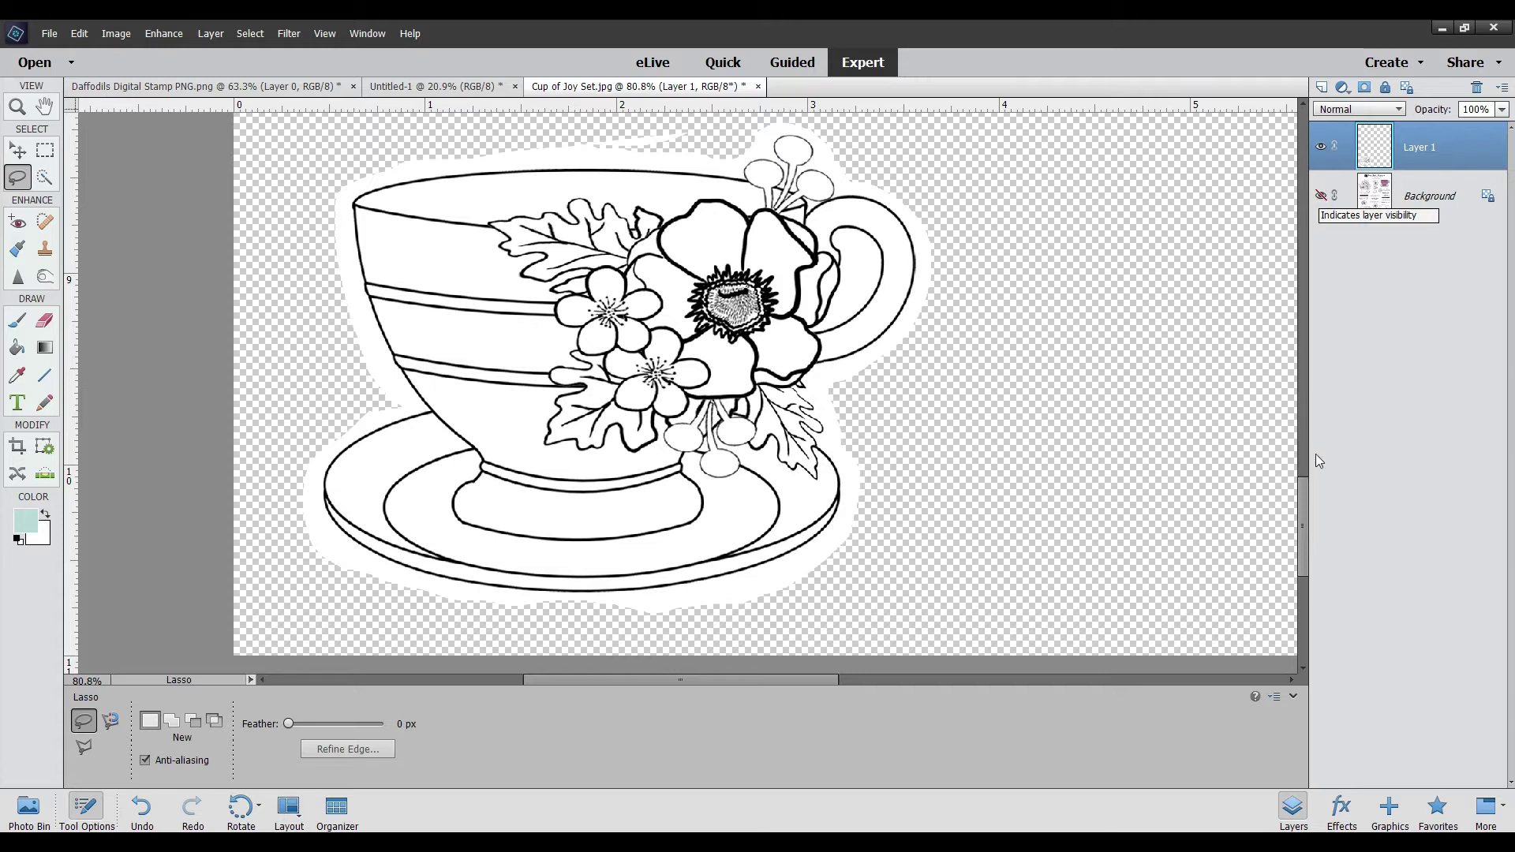
# Crop the Cup of Joy Set page closely around the isolated floral teacup and saucer
pyautogui.click(17, 450)
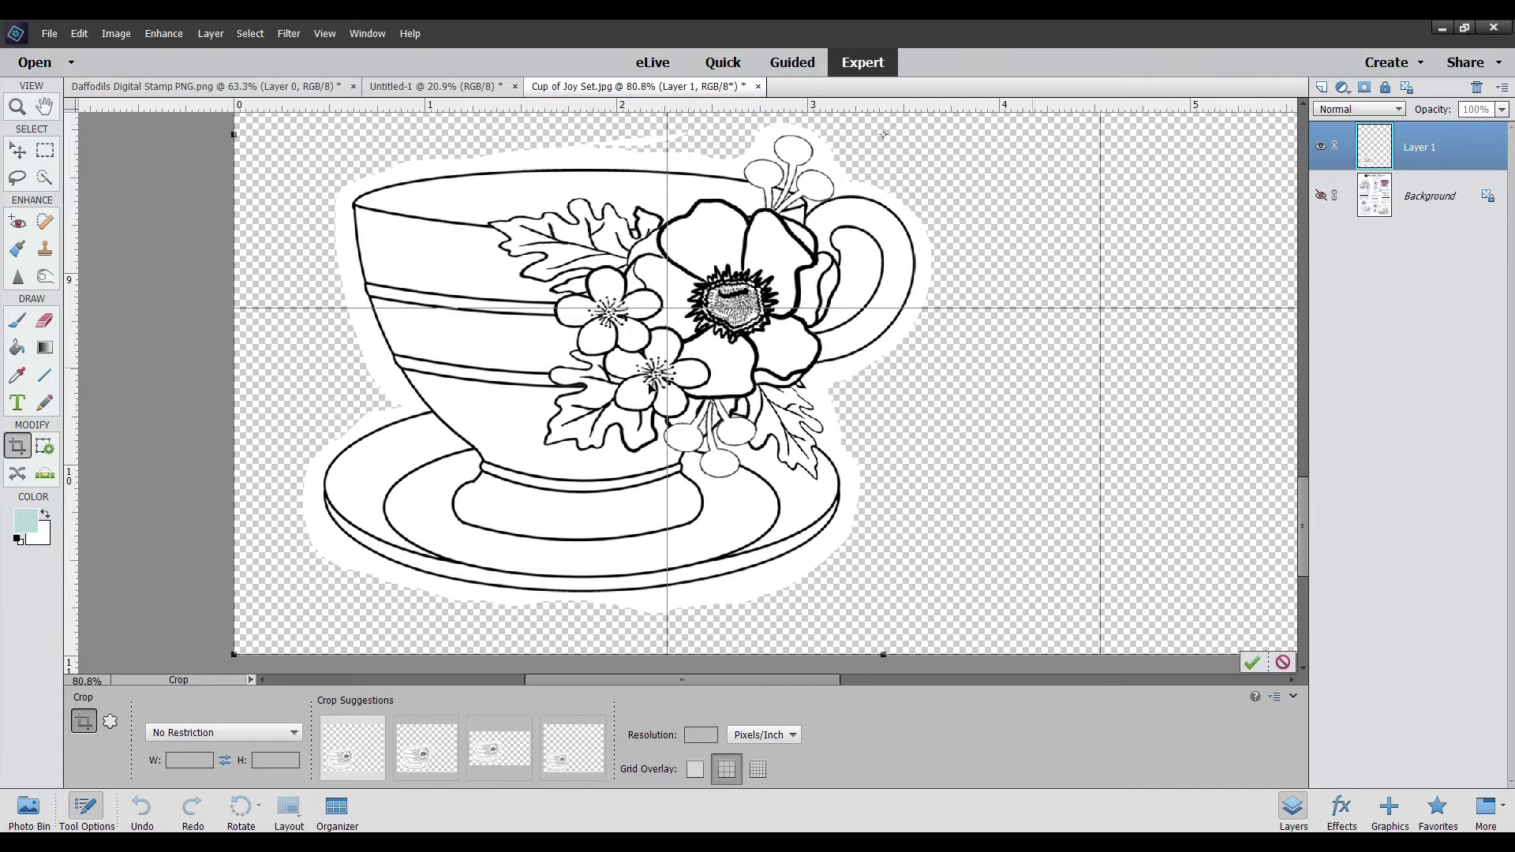
pyautogui.click(1283, 662)
pyautogui.click(17, 107)
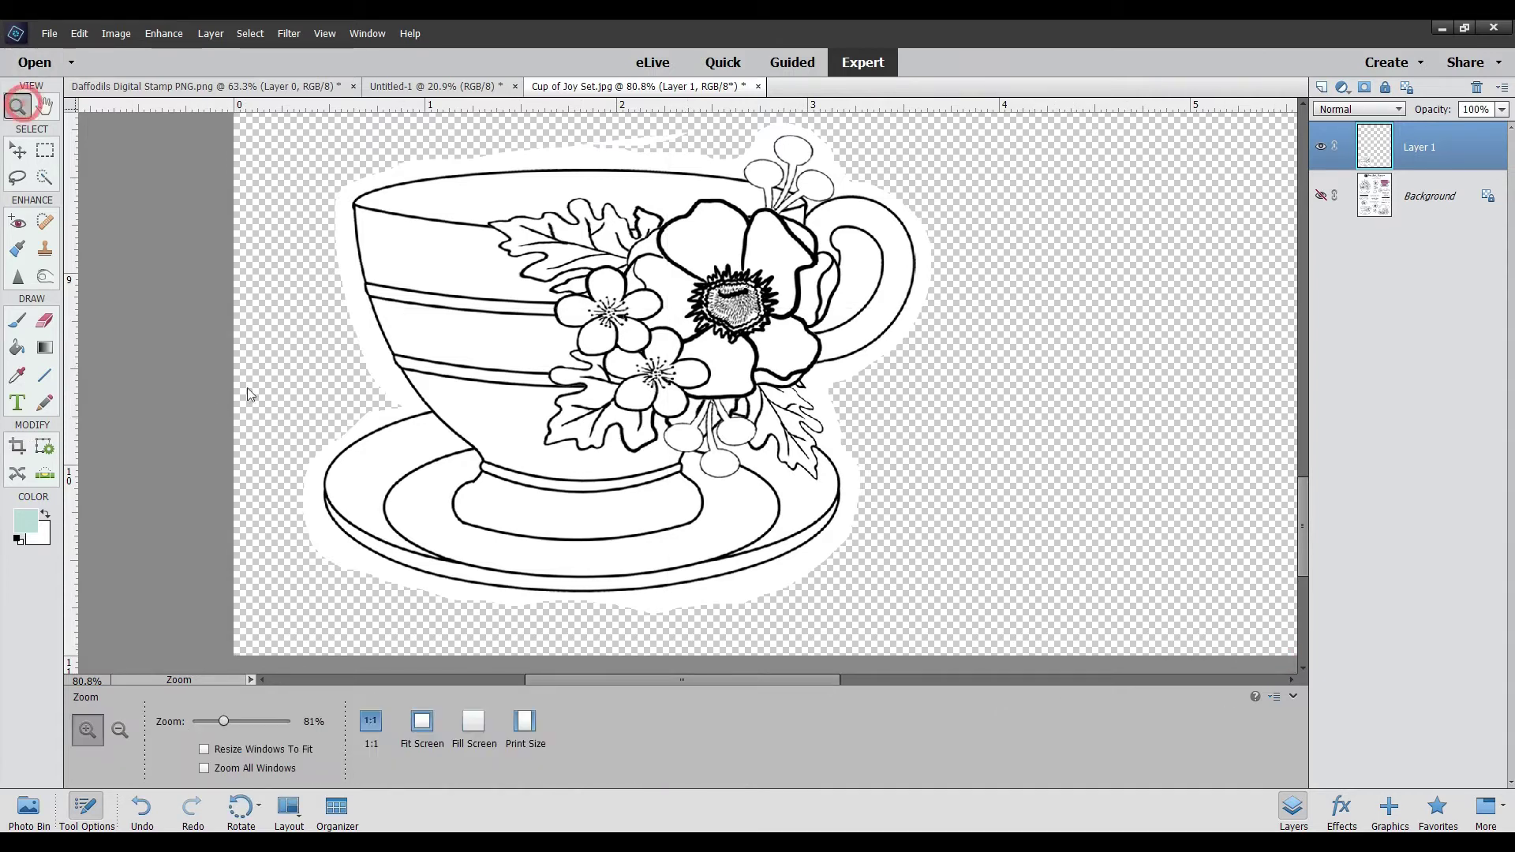
pyautogui.click(418, 725)
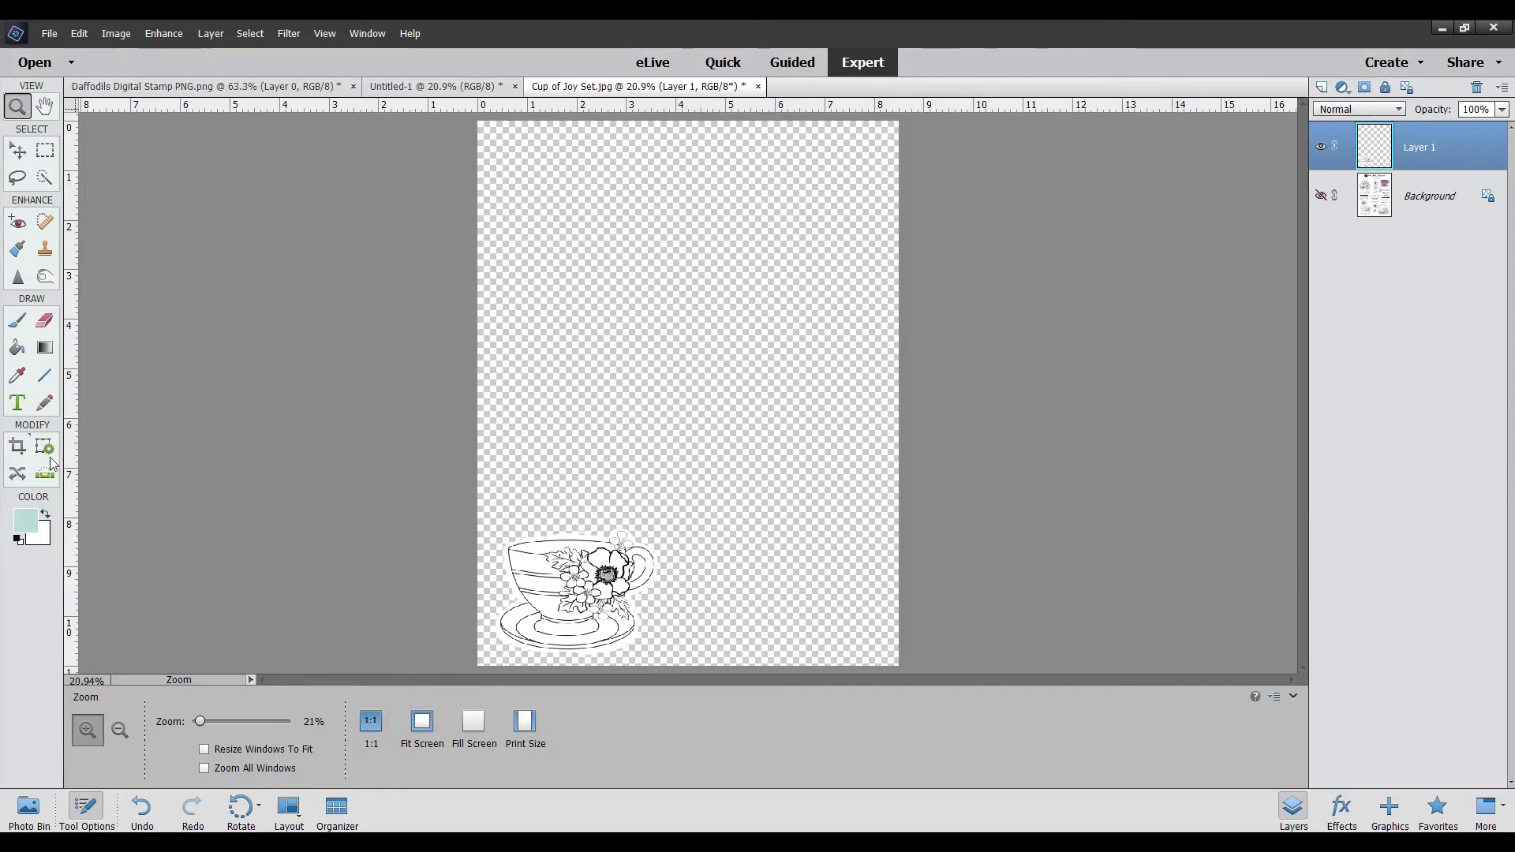
pyautogui.click(18, 448)
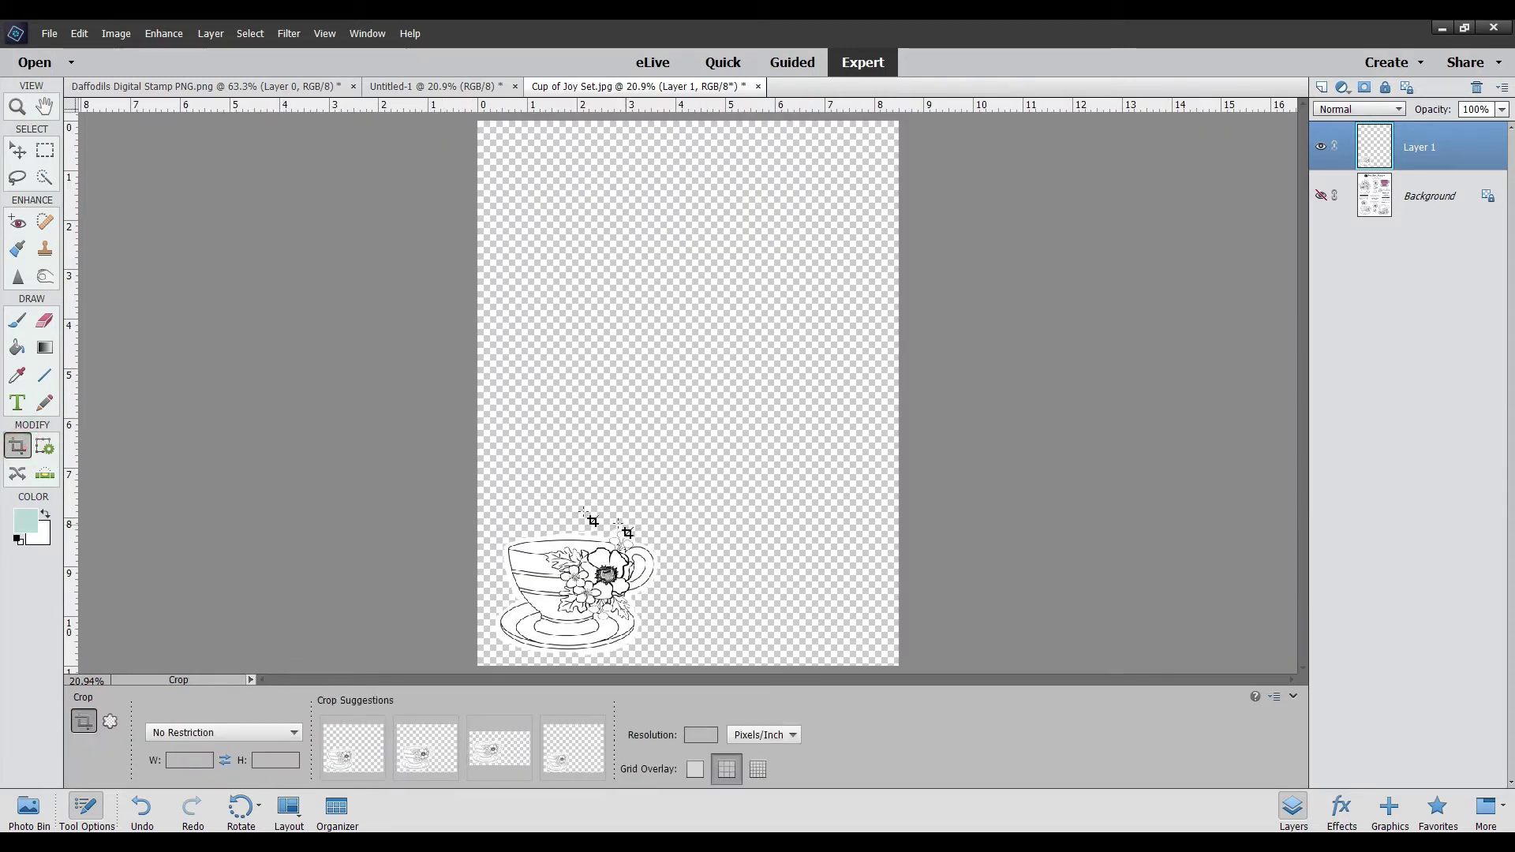
pyautogui.moveTo(479, 516); pyautogui.dragTo(676, 656)
pyautogui.moveTo(677, 591); pyautogui.dragTo(661, 591)
pyautogui.moveTo(478, 584); pyautogui.dragTo(495, 584)
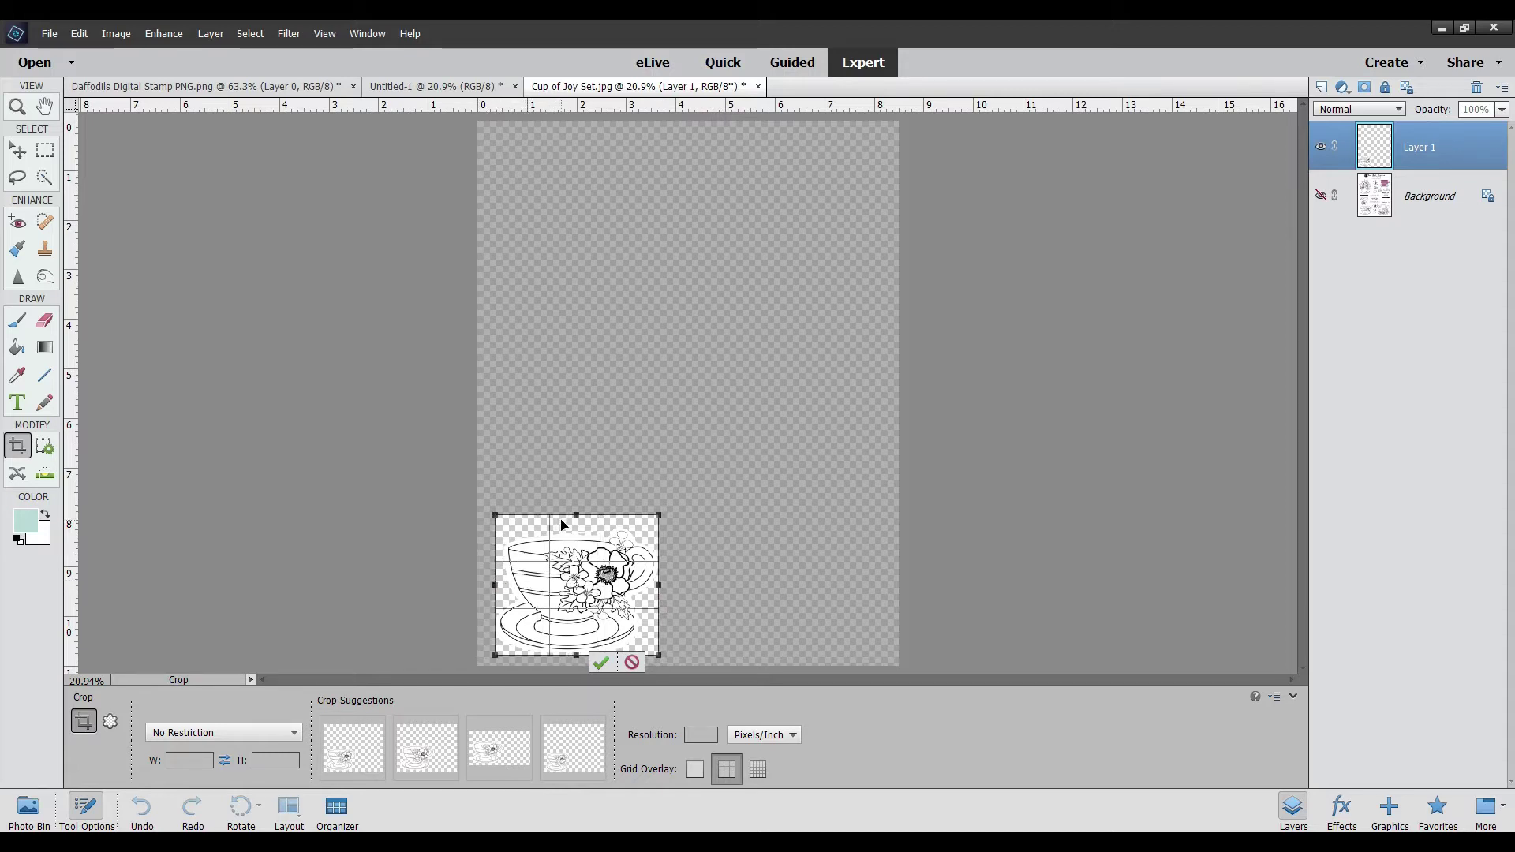
pyautogui.moveTo(582, 513); pyautogui.dragTo(582, 527)
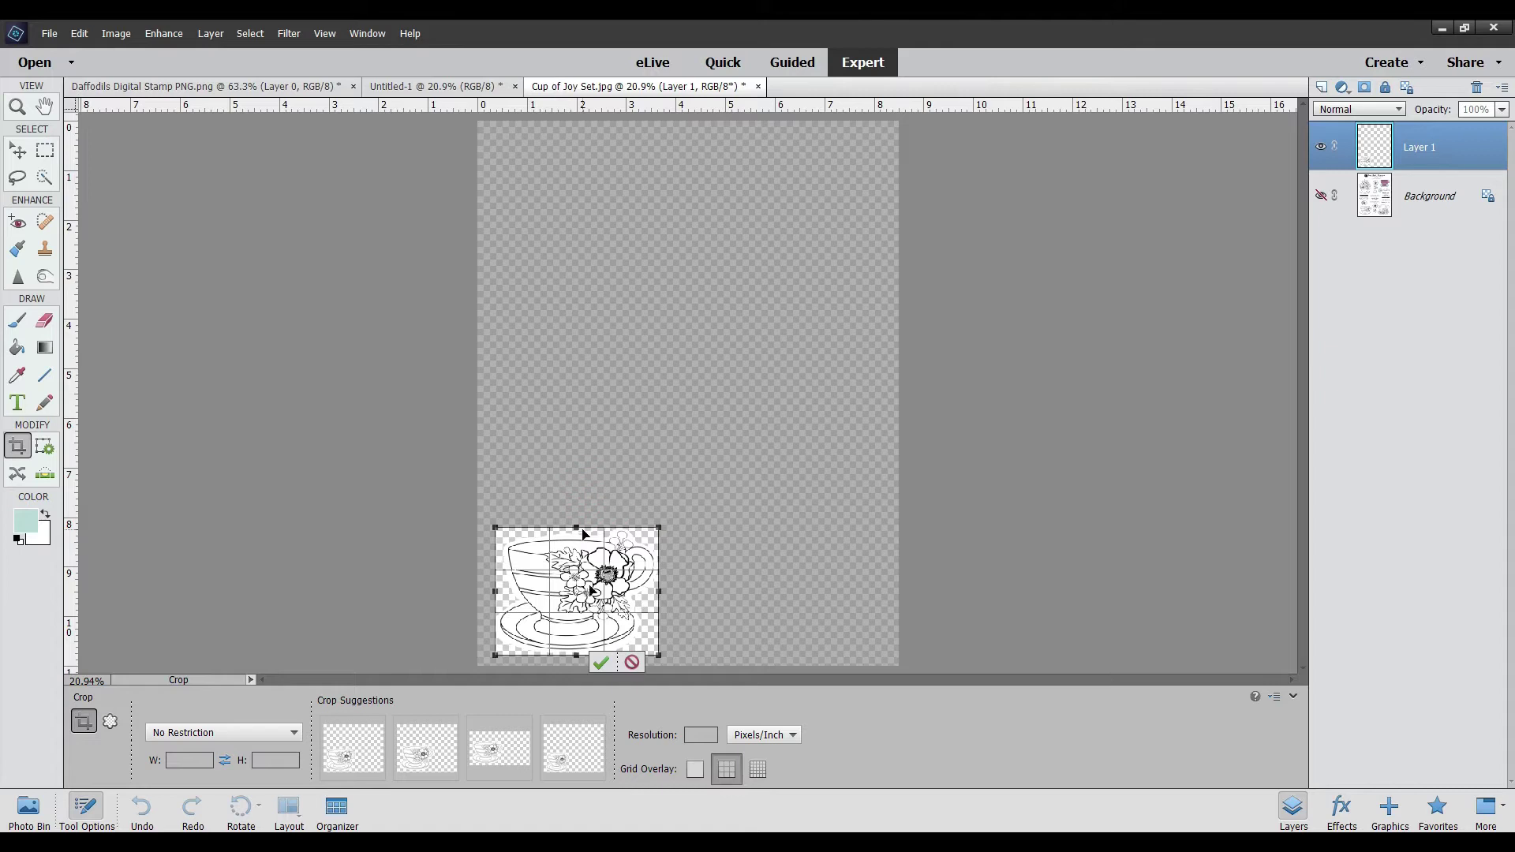
pyautogui.click(603, 662)
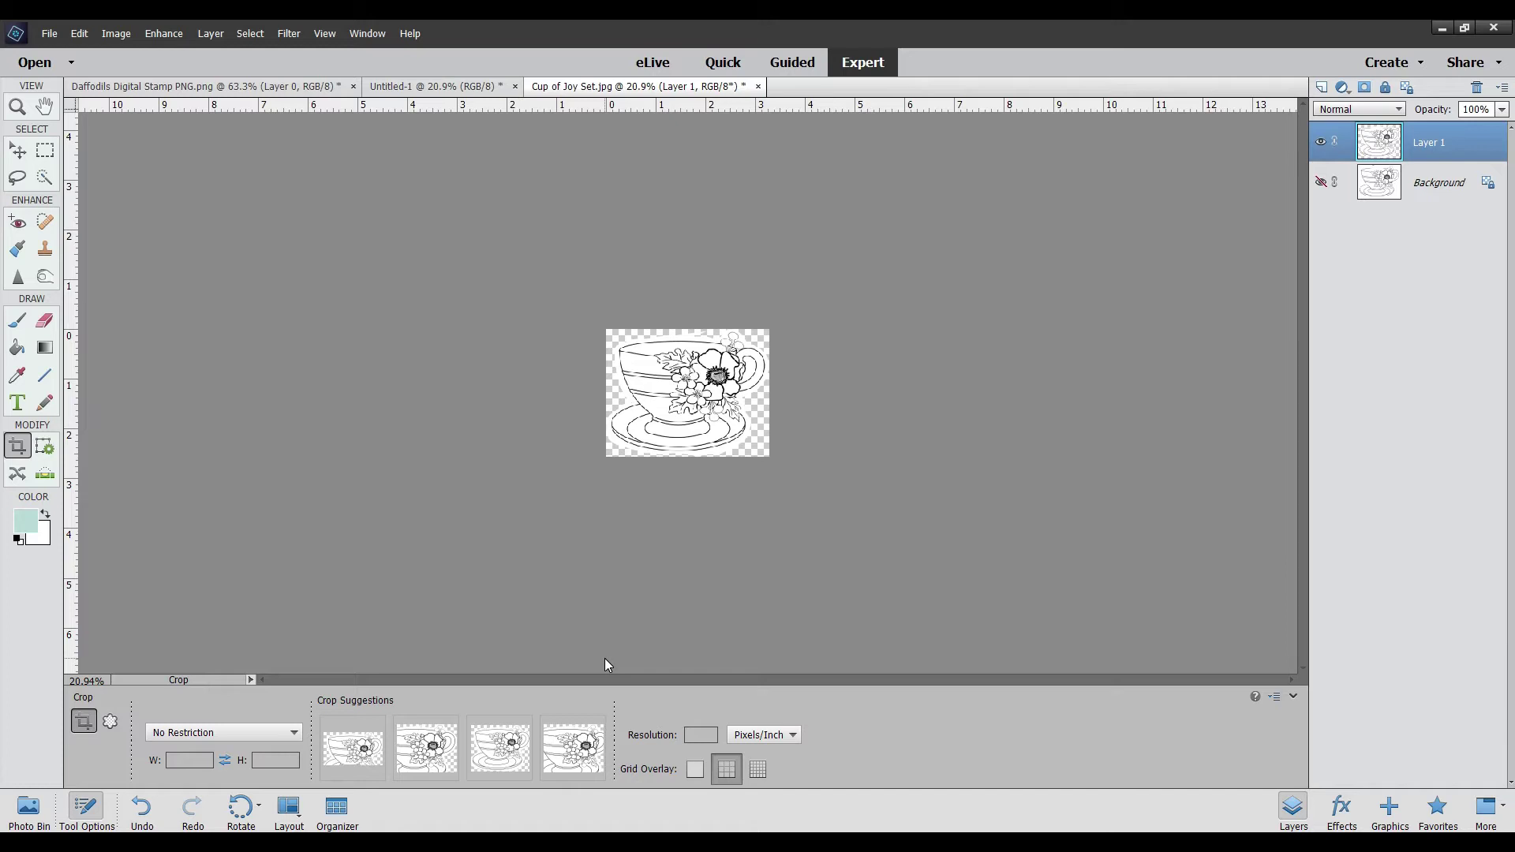
# Create a blank U.S. Letter document, 8.5 by 11 inches at 300 pixels/inch with a white background
pyautogui.click(45, 34)
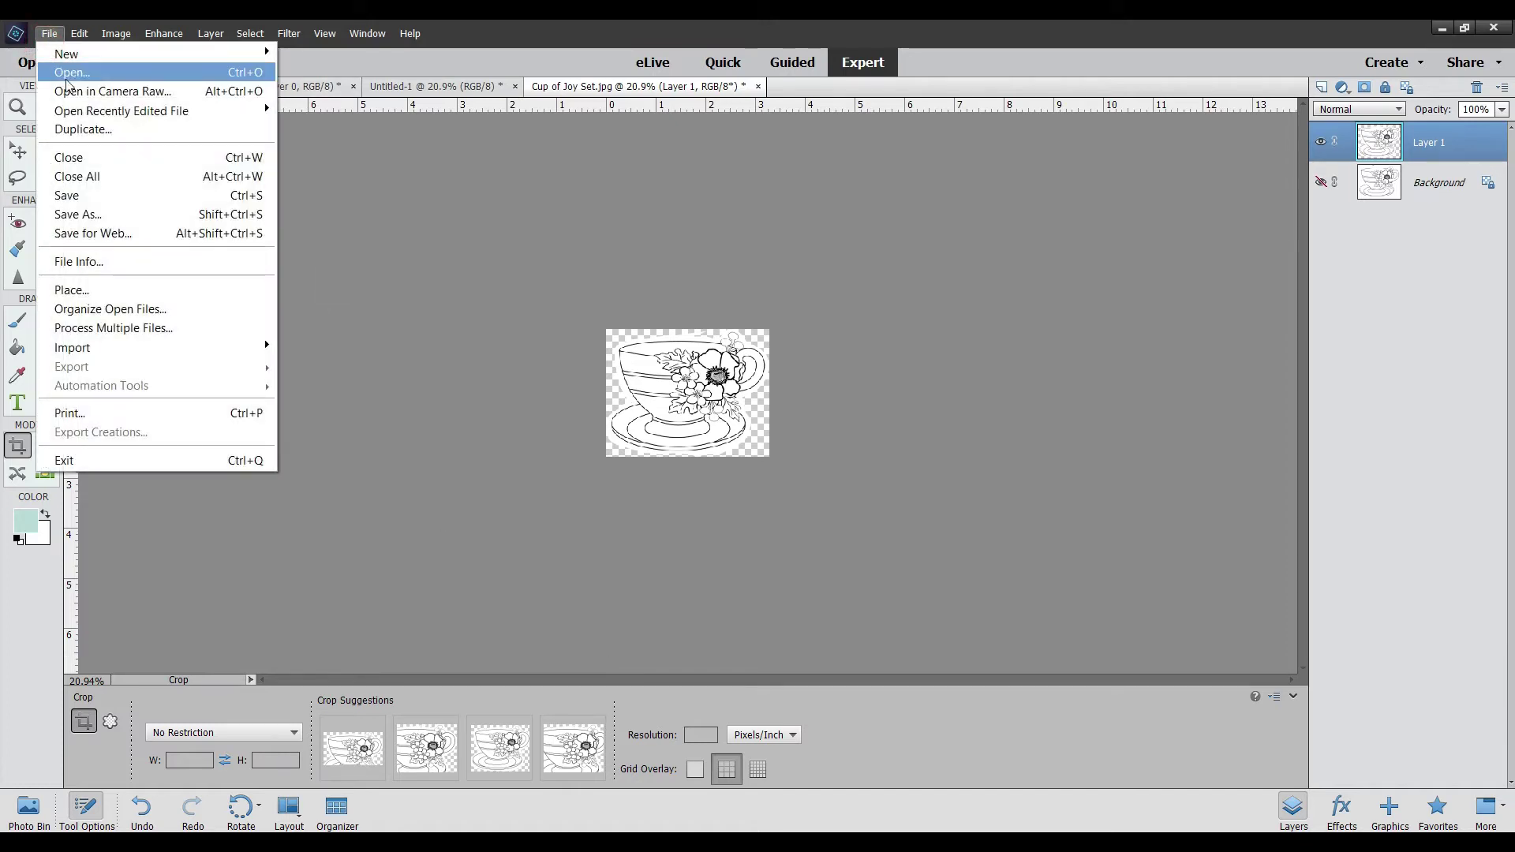
pyautogui.moveTo(71, 54)
pyautogui.click(321, 54)
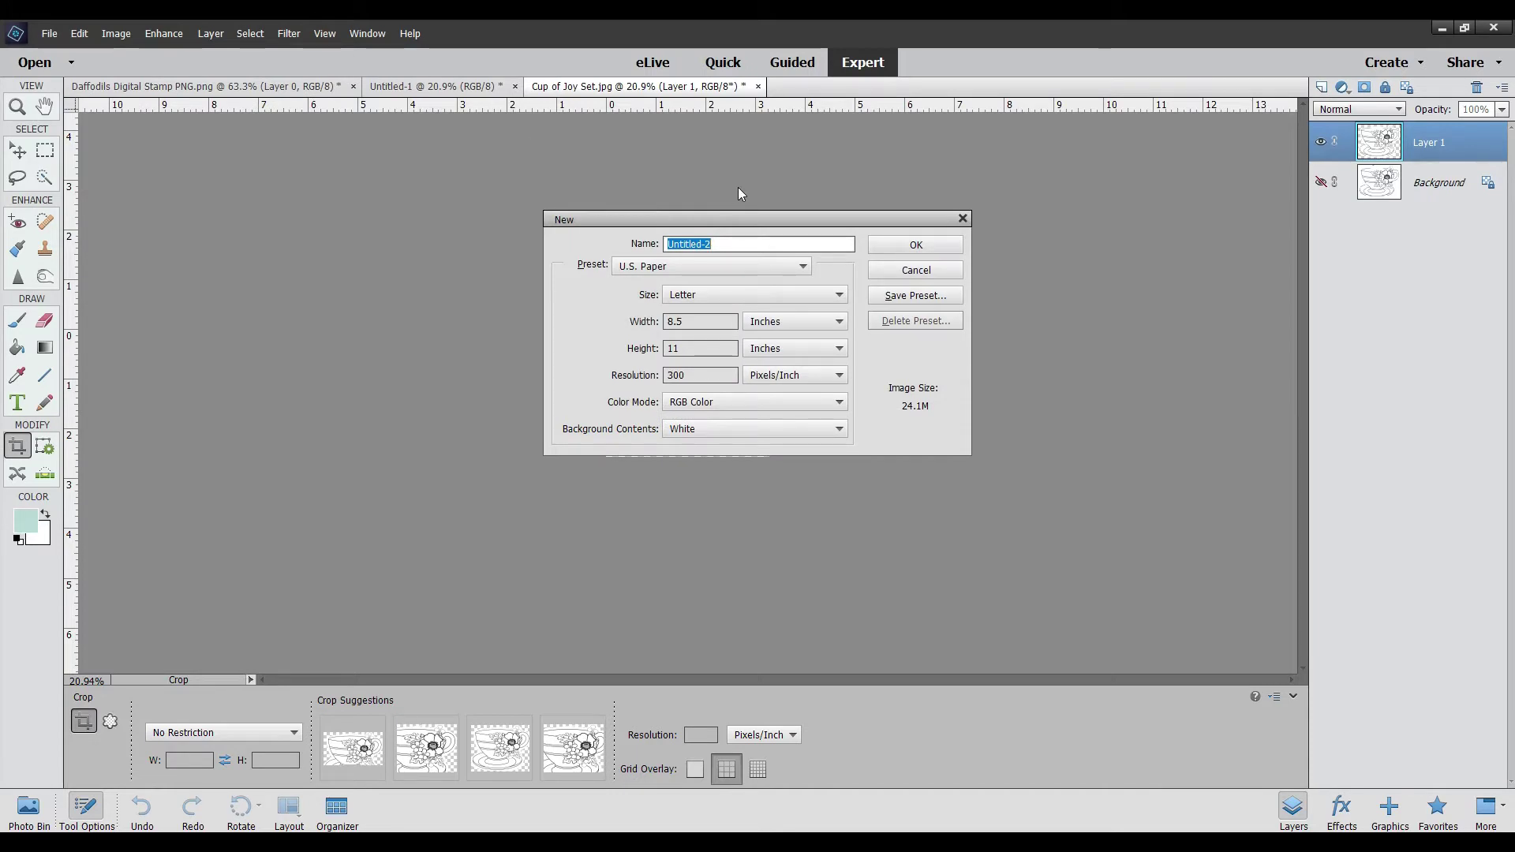
pyautogui.click(915, 245)
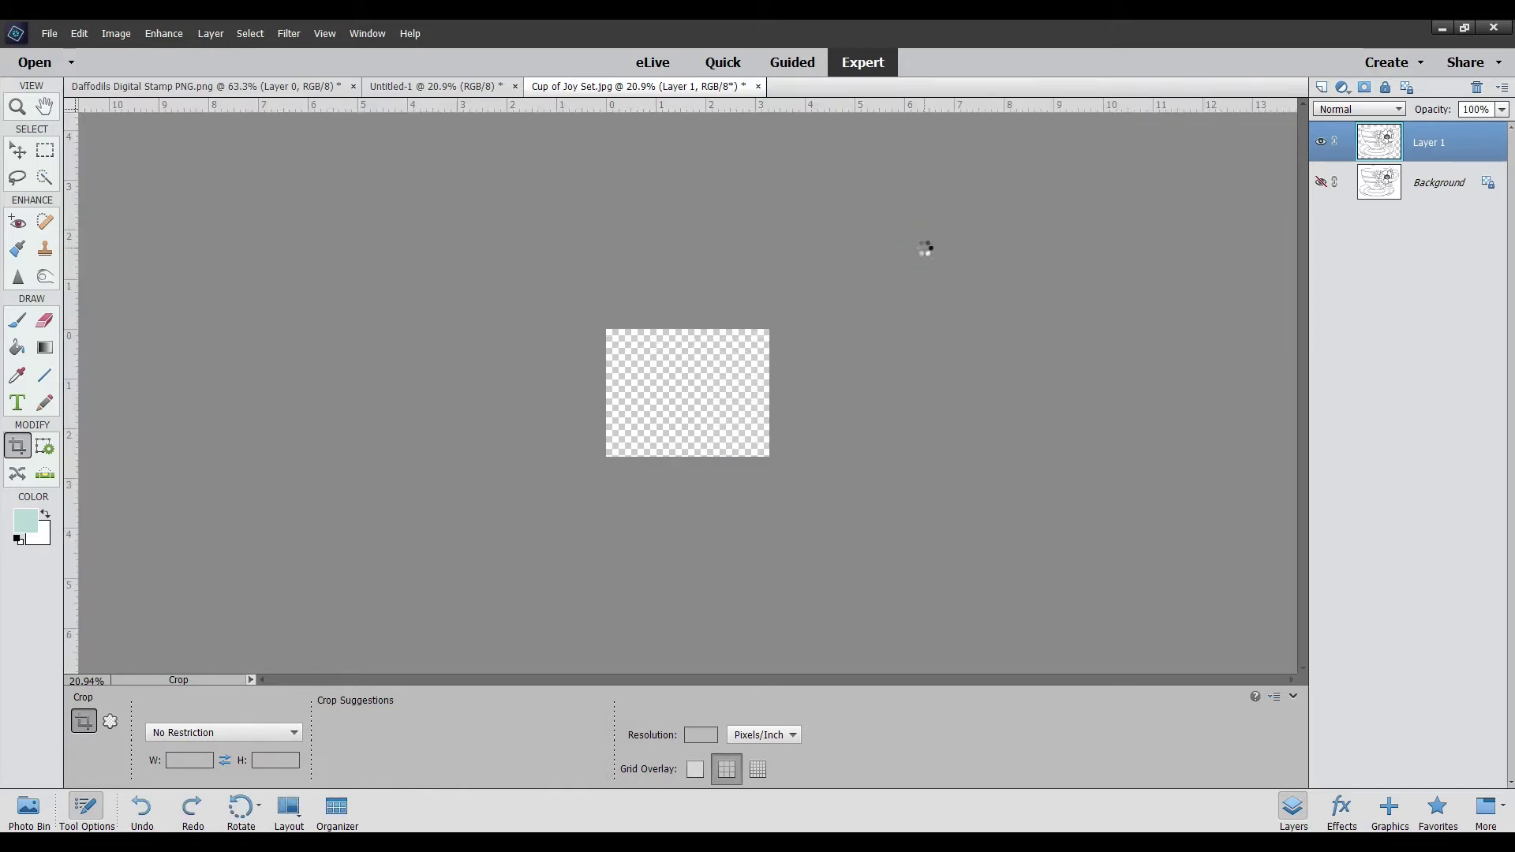
# Place the cropped teacup in the new document, scale it to about 76% and position it near the page's upper-left corner
pyautogui.click(27, 812)
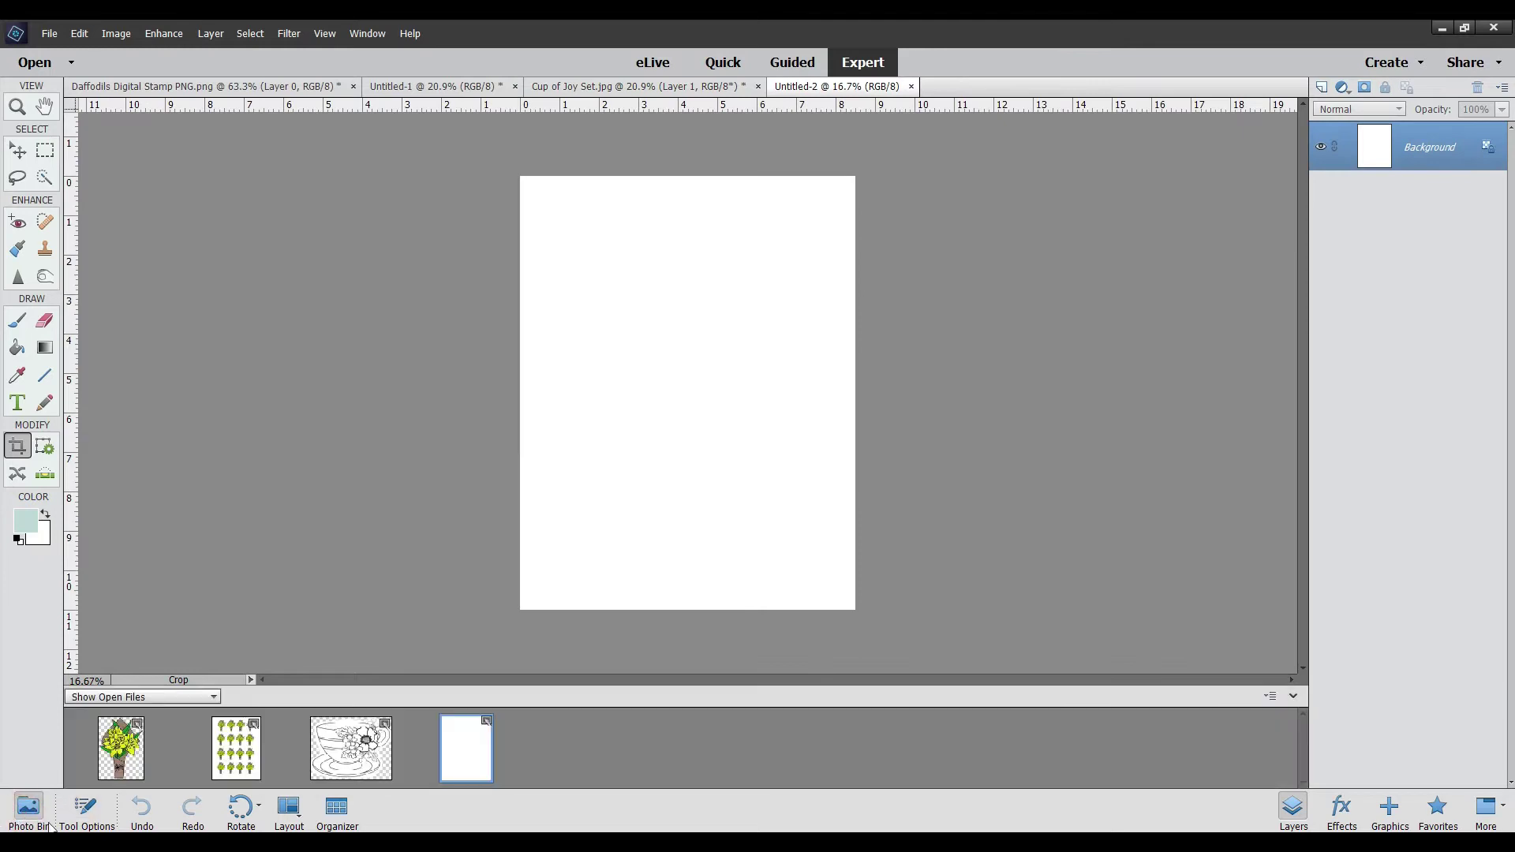
pyautogui.moveTo(347, 759); pyautogui.dragTo(584, 329)
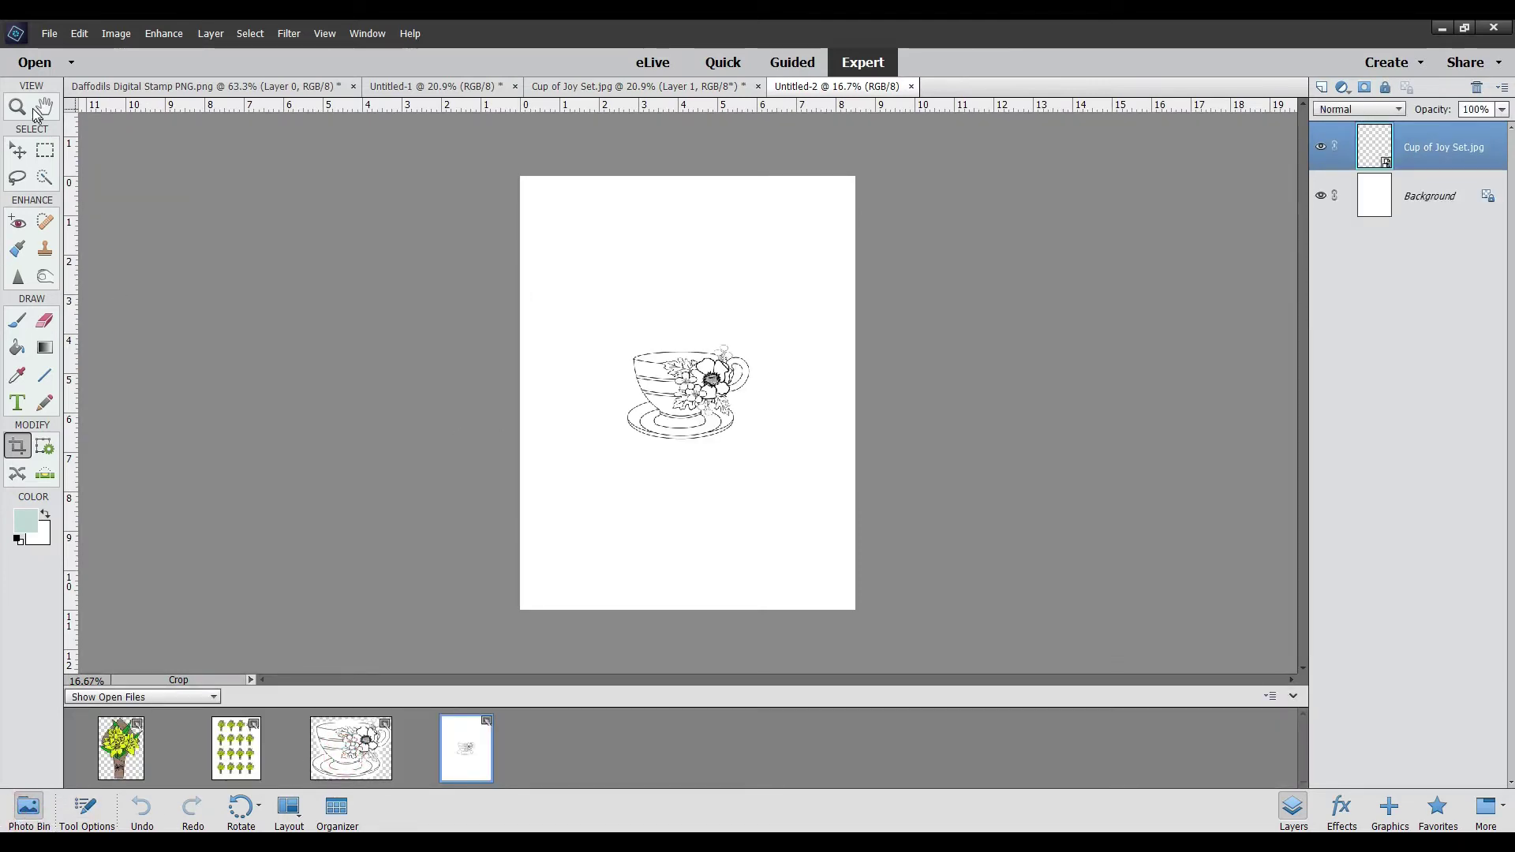
pyautogui.click(22, 151)
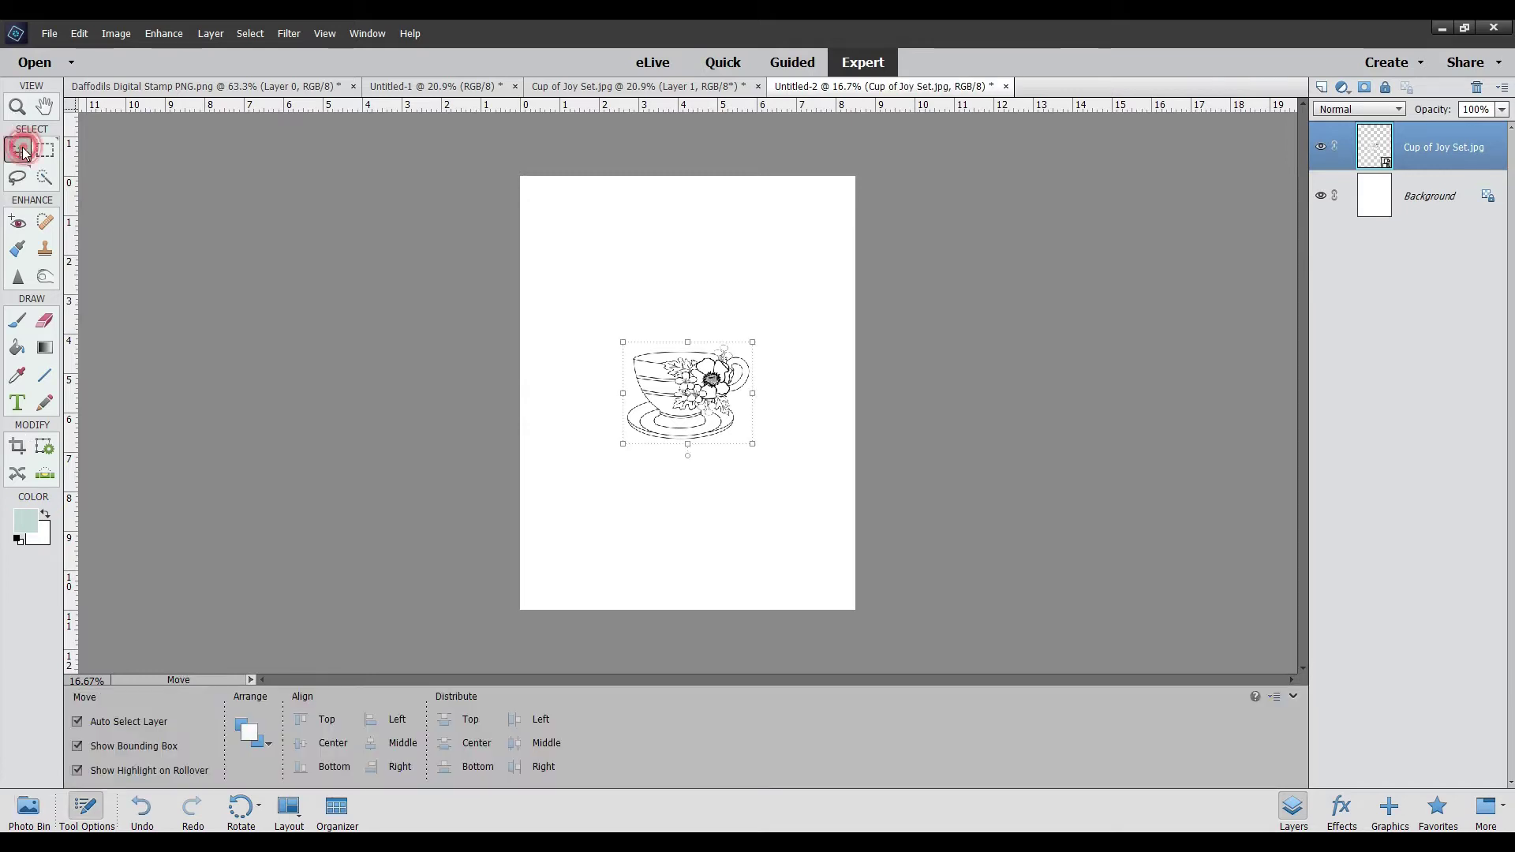
pyautogui.moveTo(710, 402); pyautogui.dragTo(647, 269)
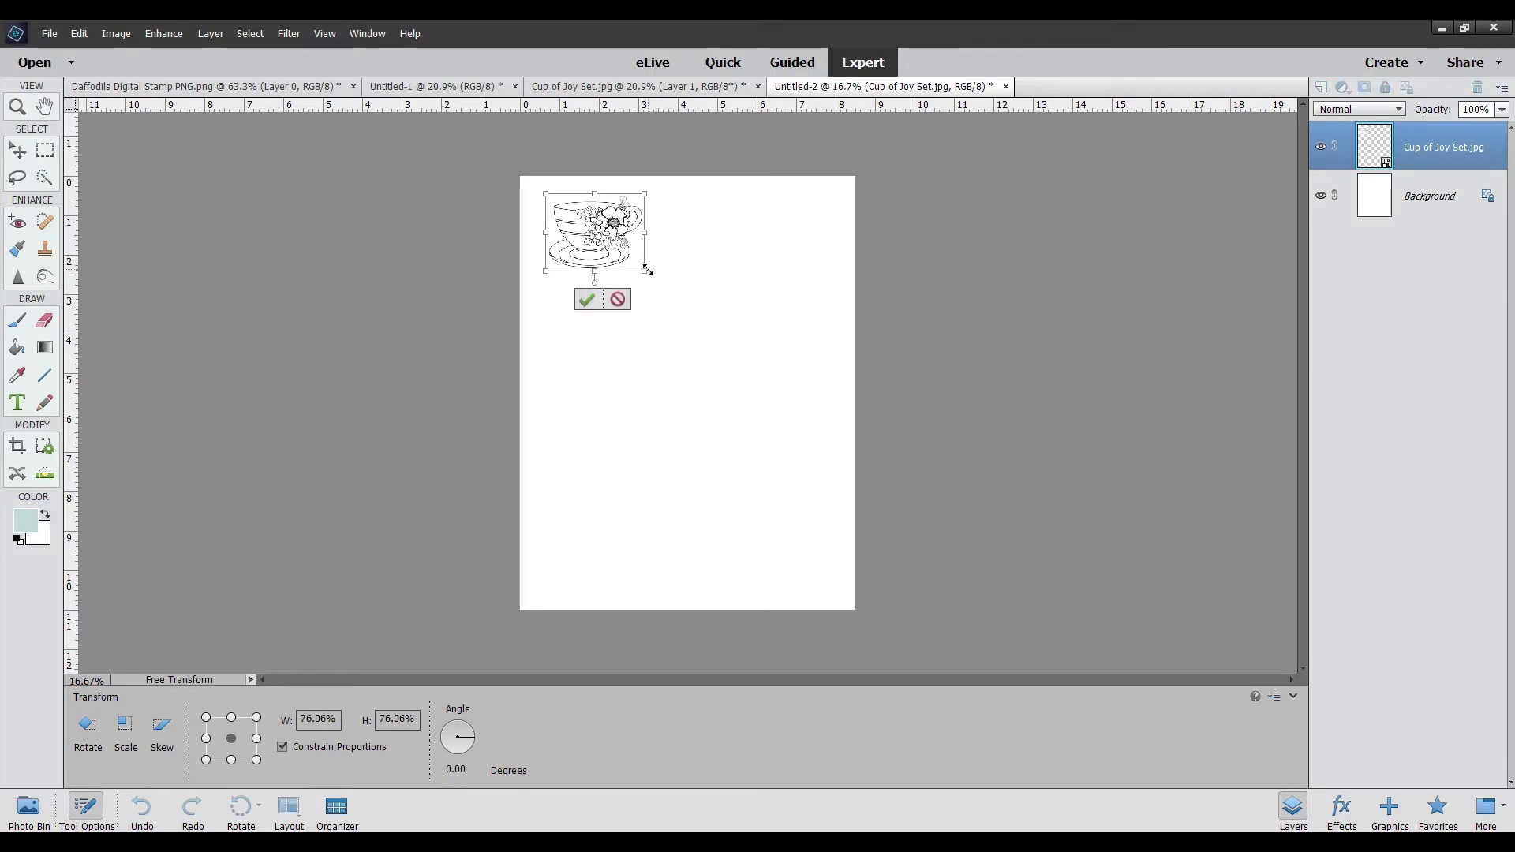
pyautogui.click(587, 302)
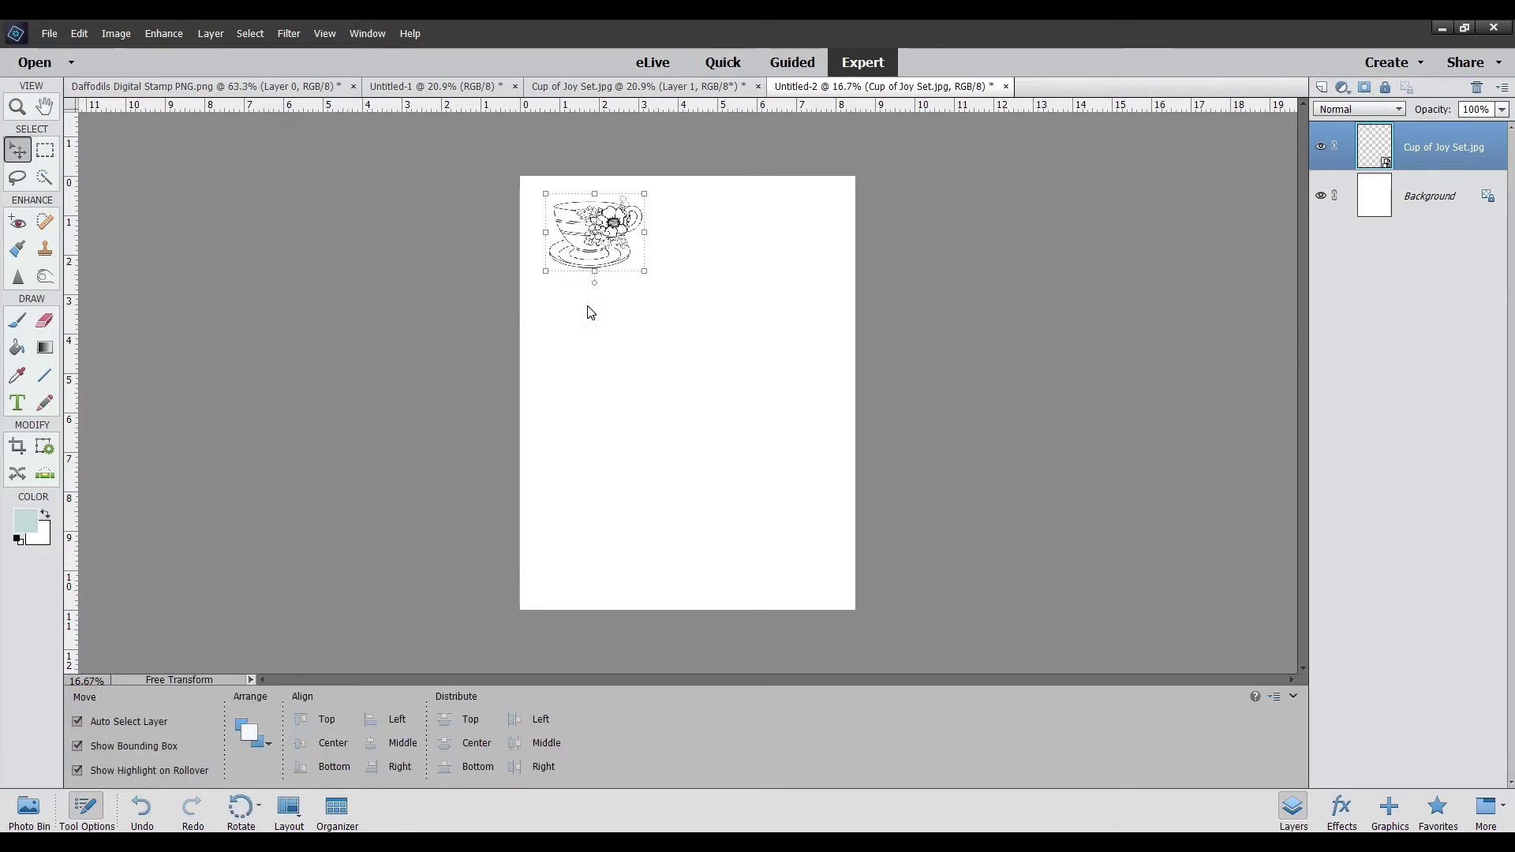
# Return to Cup of Joy Set.jpg and undo its crop
pyautogui.click(637, 86)
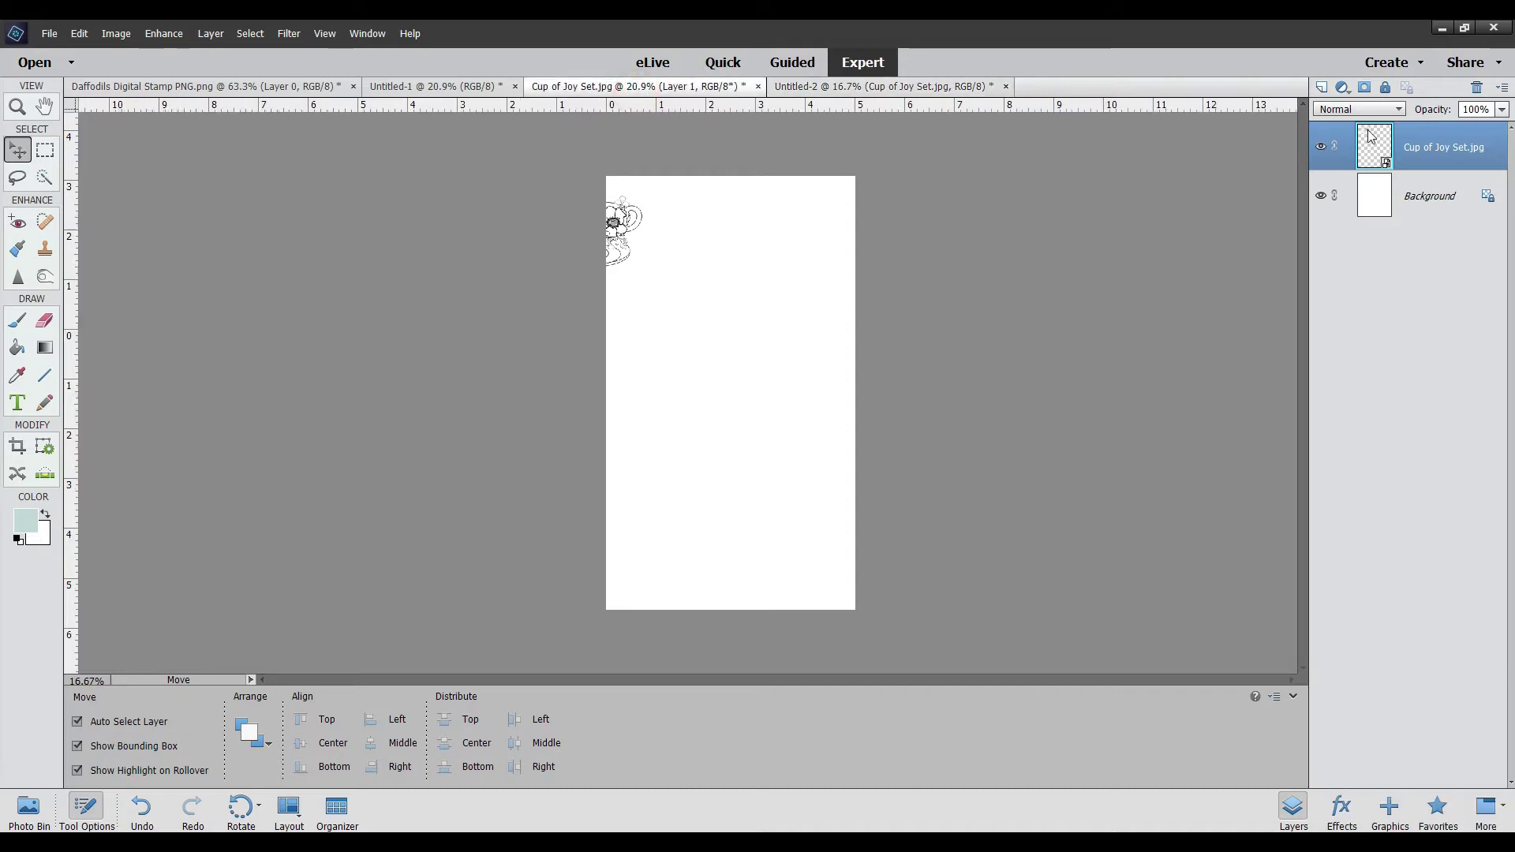
pyautogui.click(1323, 183)
pyautogui.click(1323, 183)
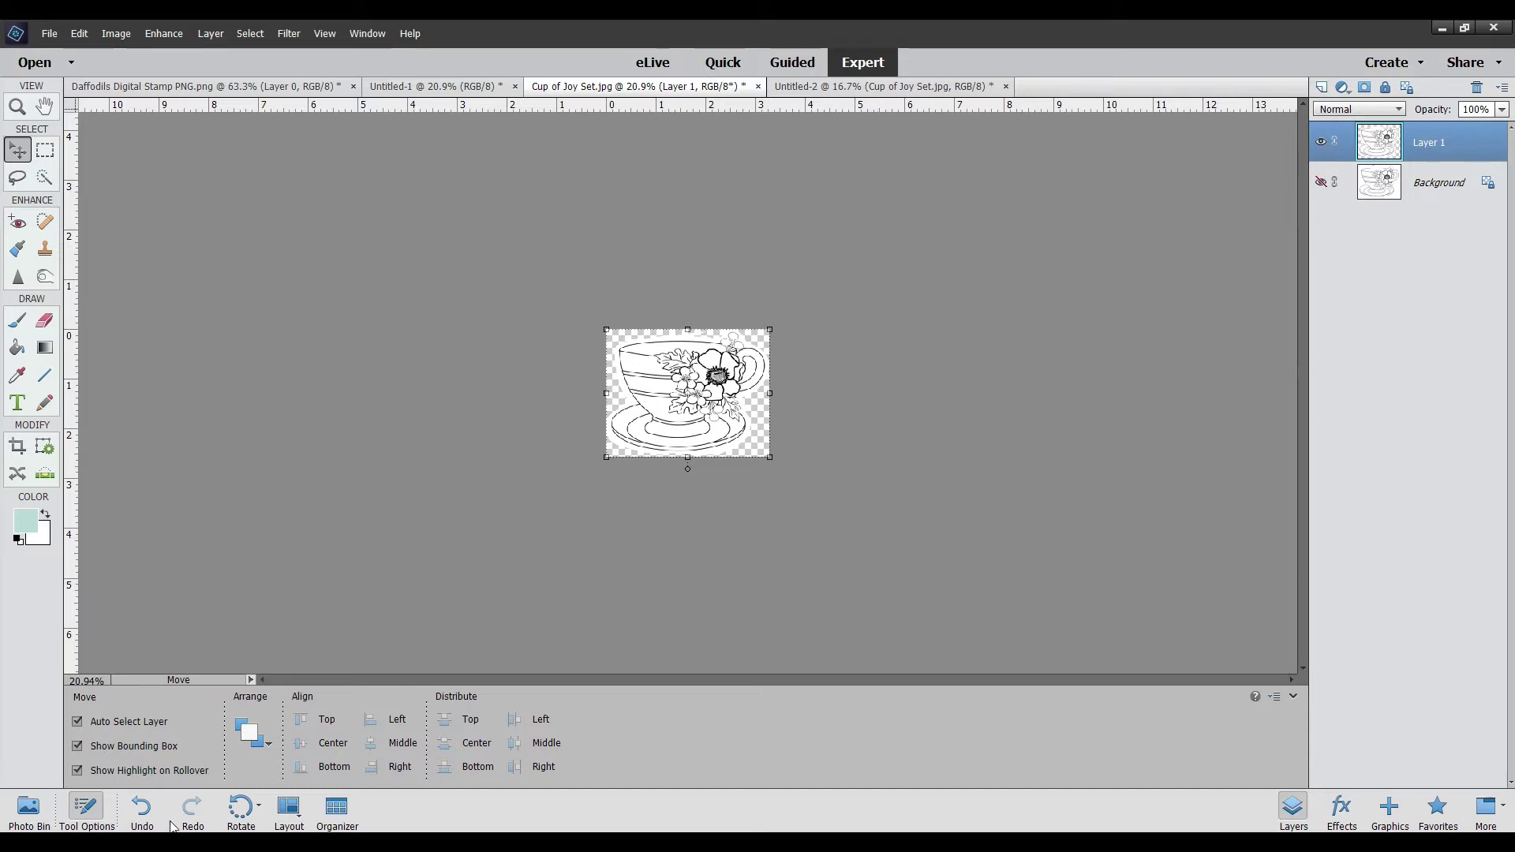
pyautogui.click(134, 816)
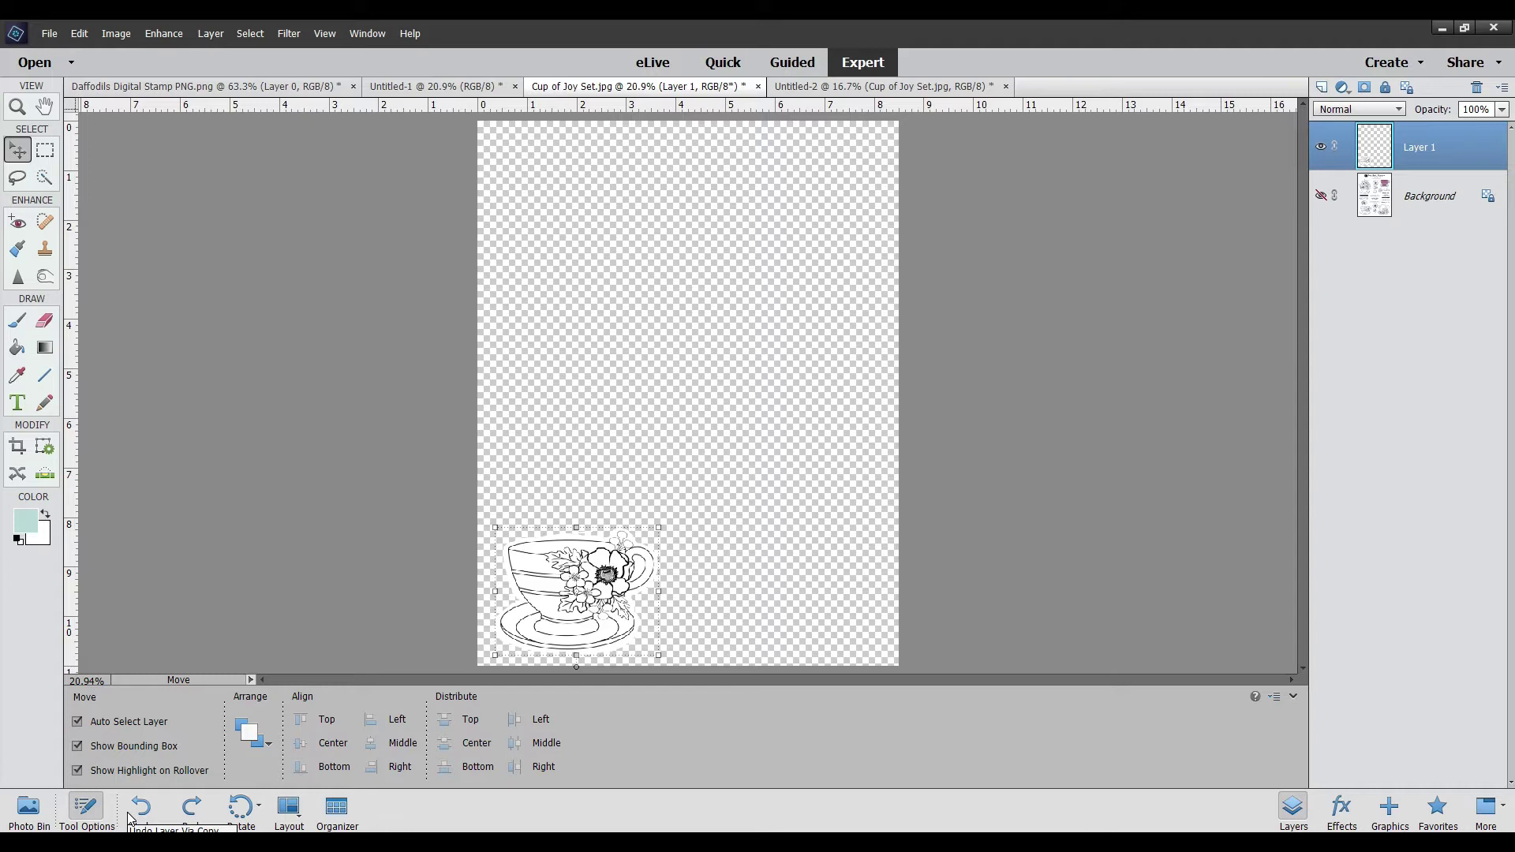
# Show the Background layer in Cup of Joy Set.jpg and delete Layer 1
pyautogui.click(1318, 198)
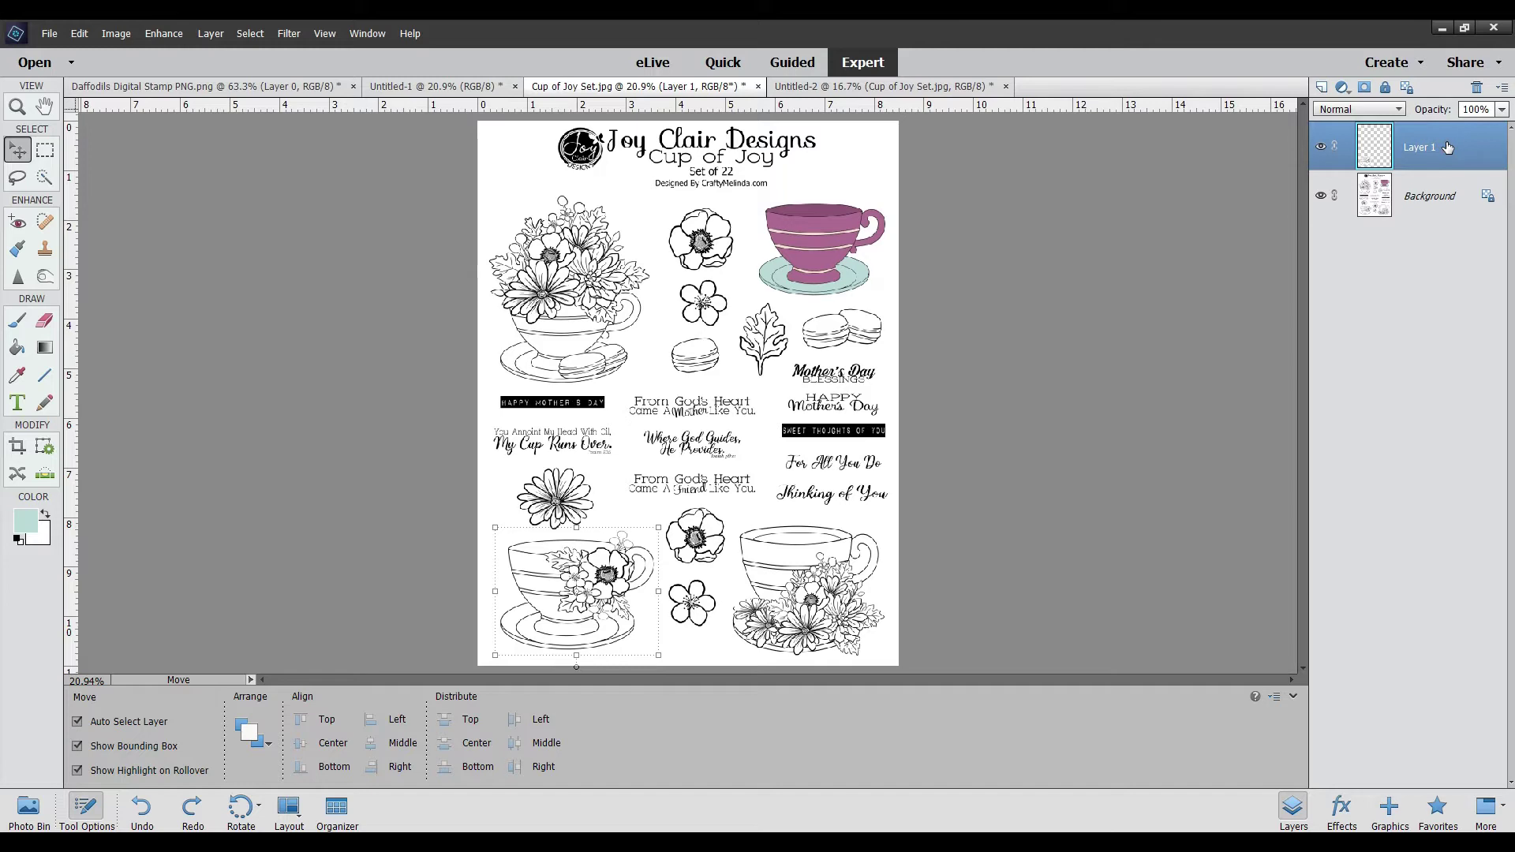
pyautogui.press('Delete')
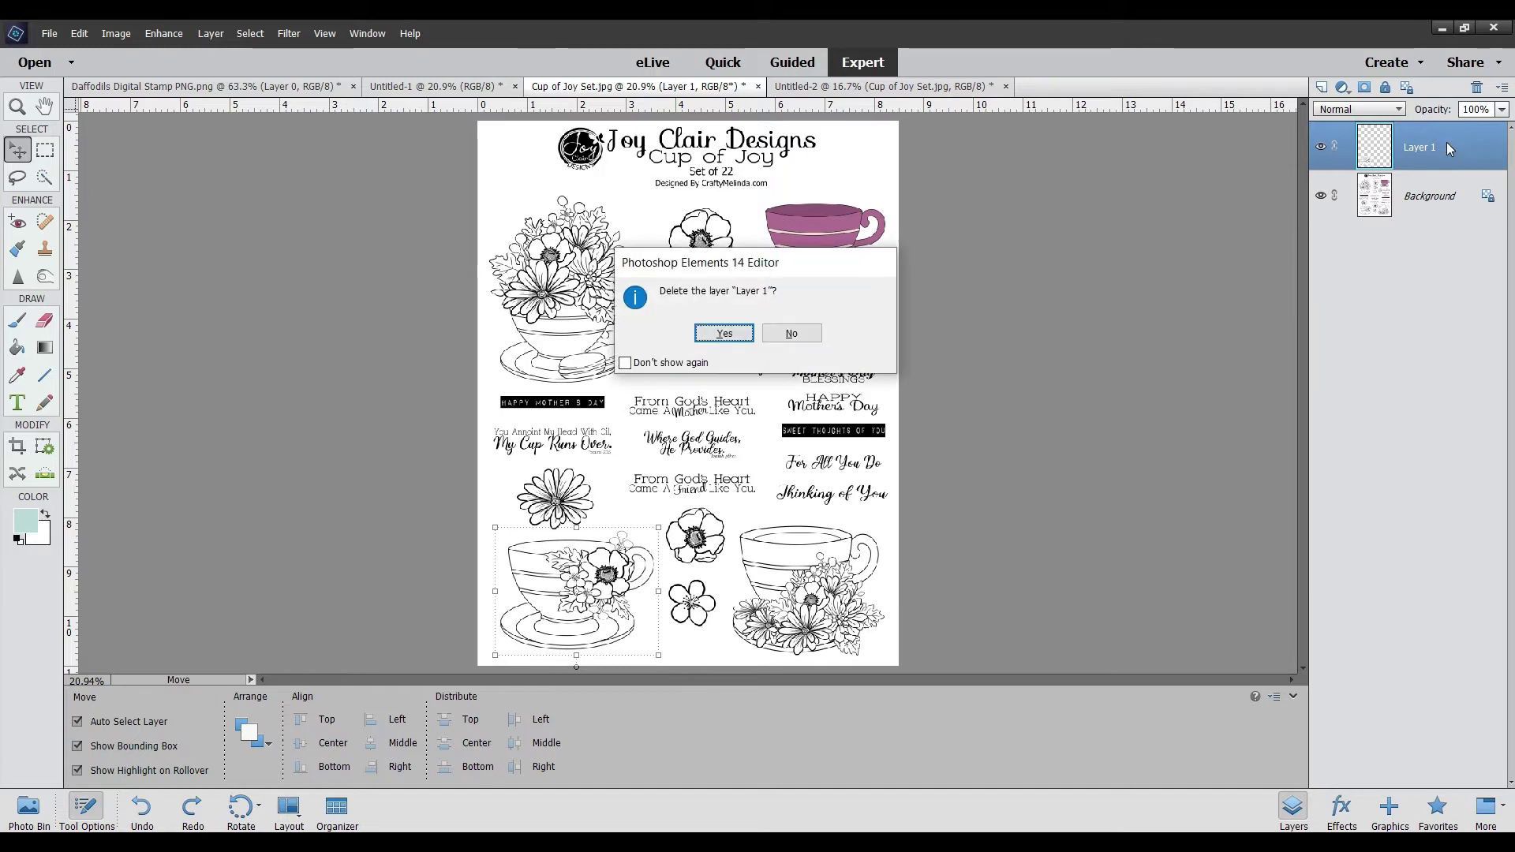
pyautogui.press('Return')
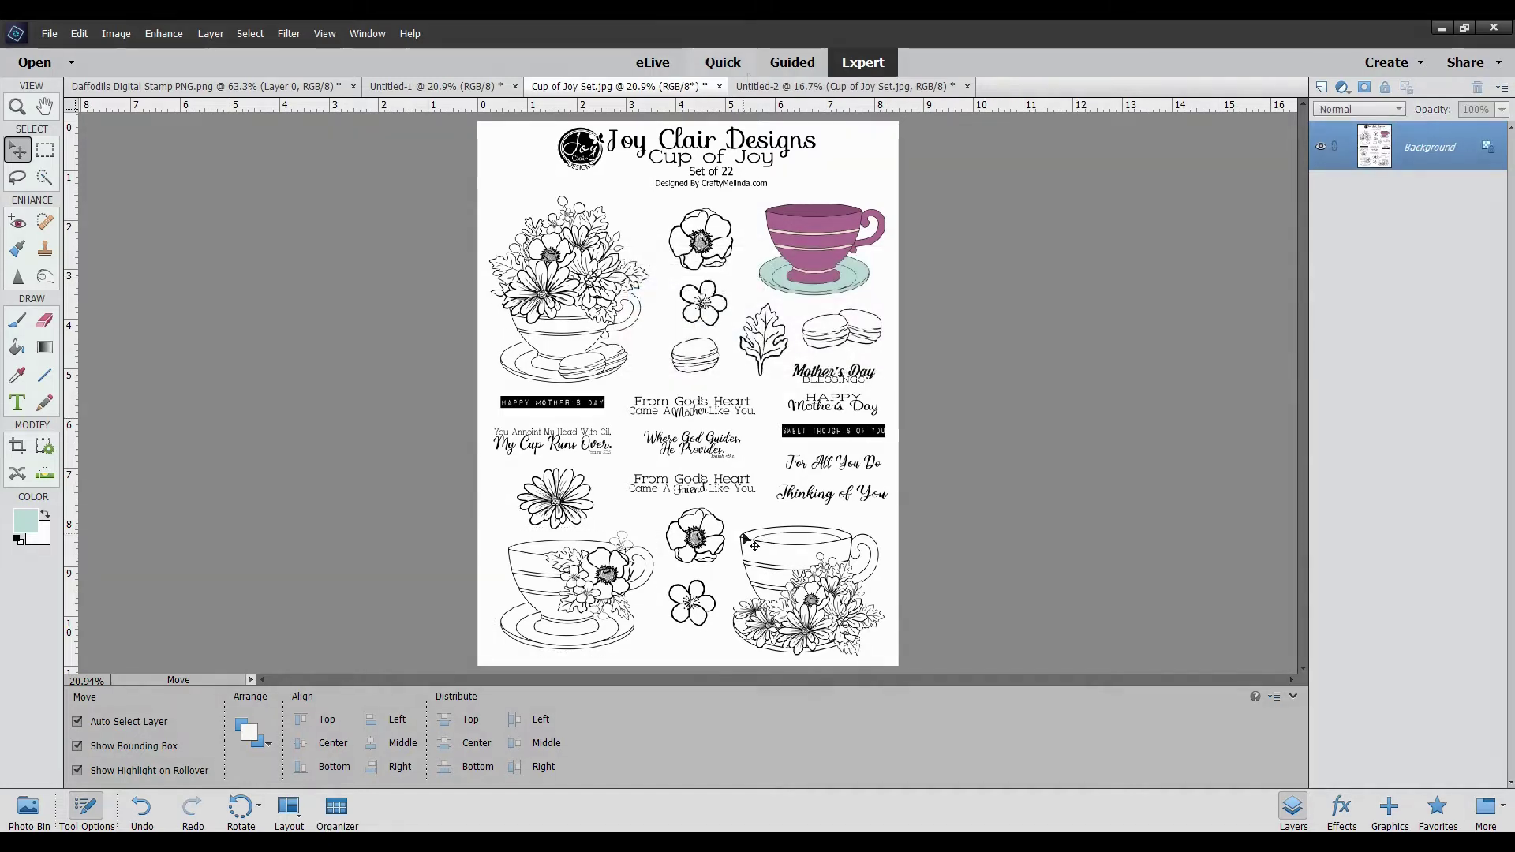
pyautogui.click(50, 33)
pyautogui.click(101, 216)
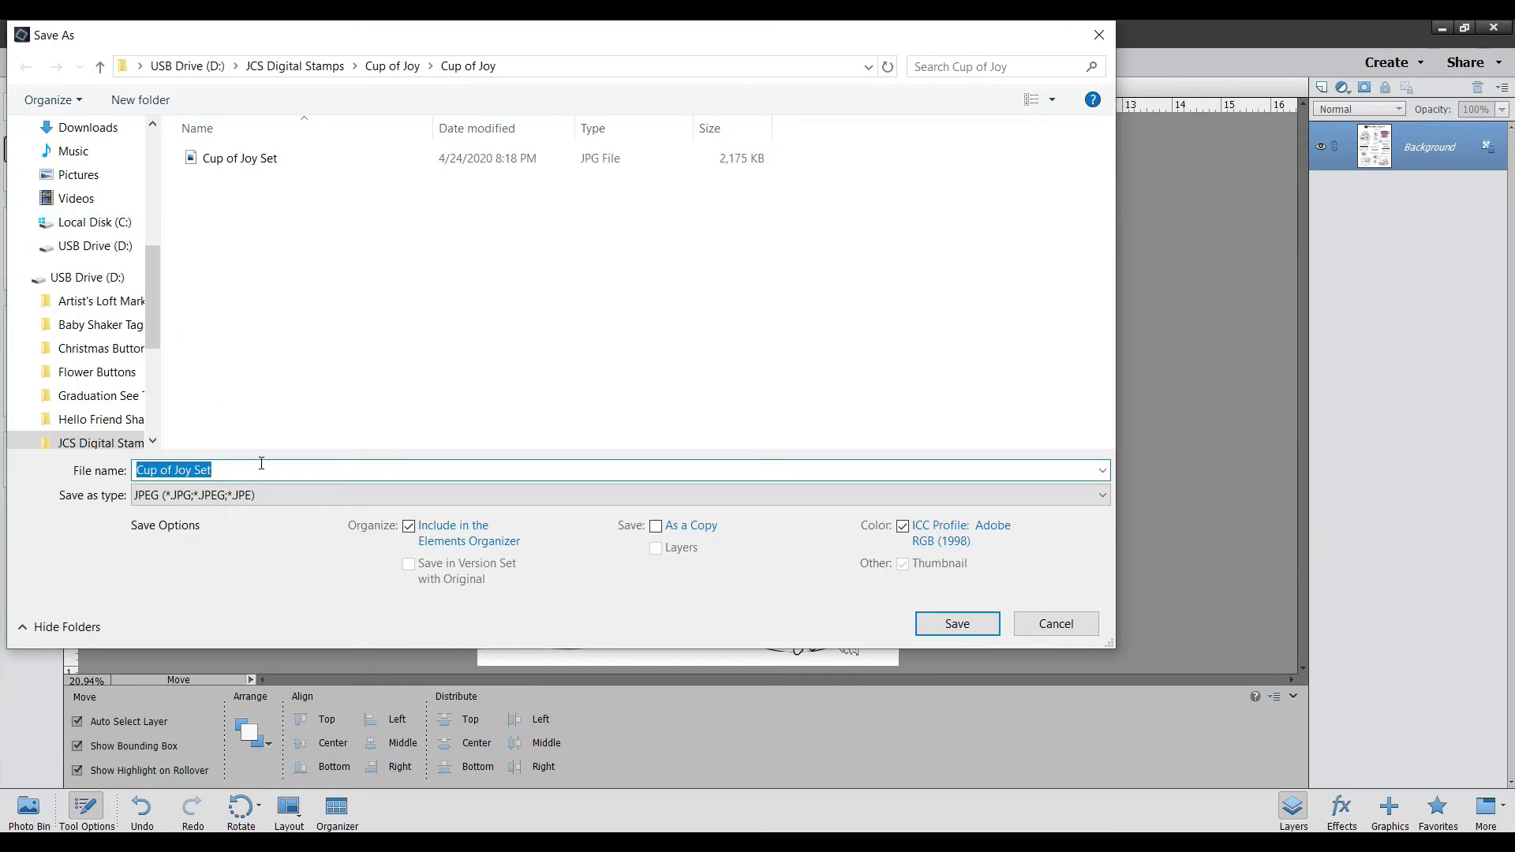
pyautogui.press('Return')
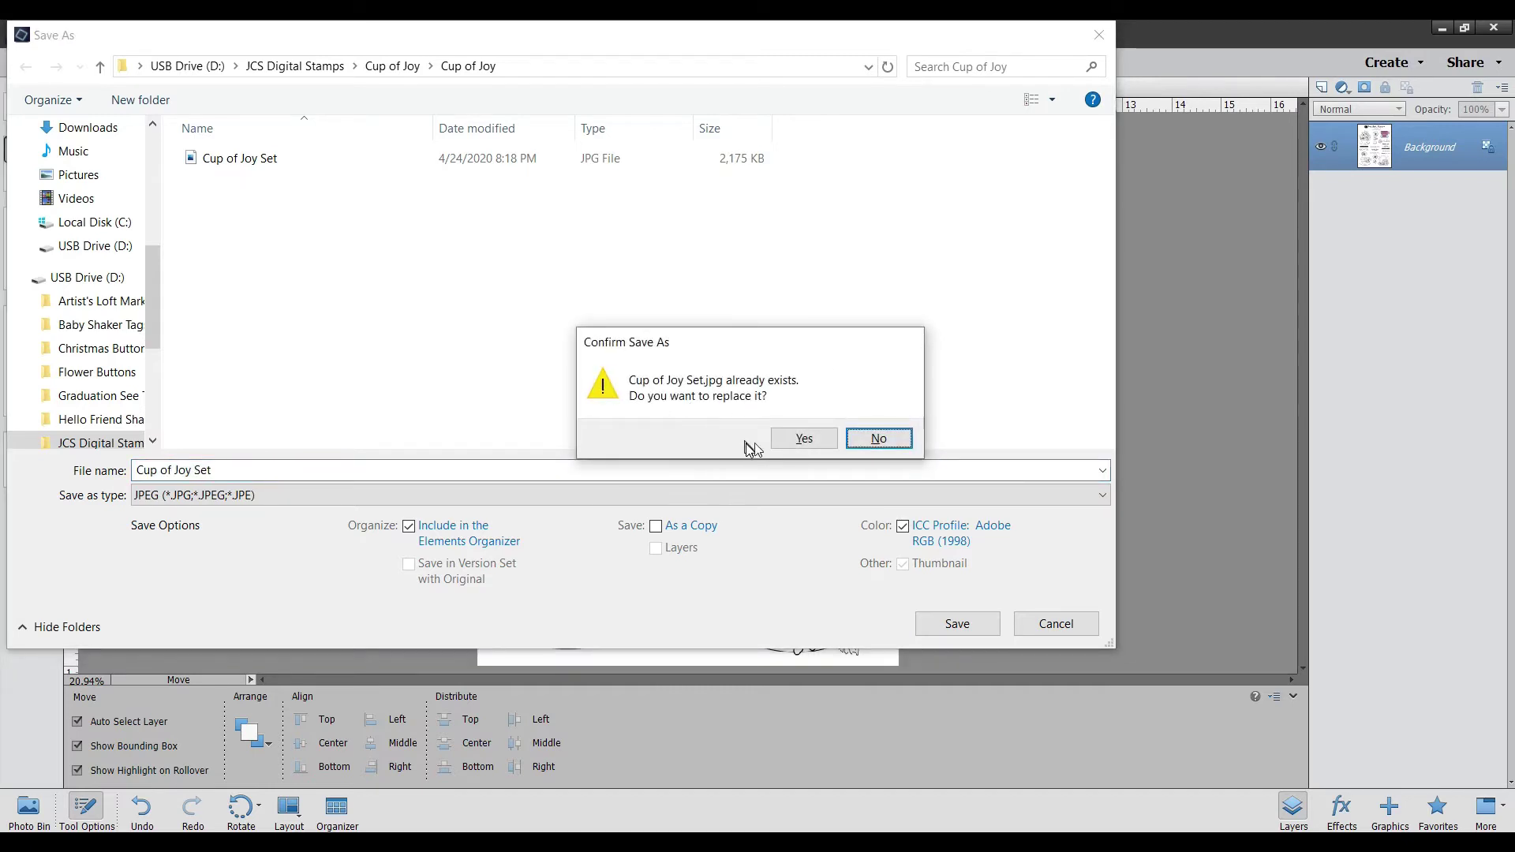
pyautogui.click(876, 438)
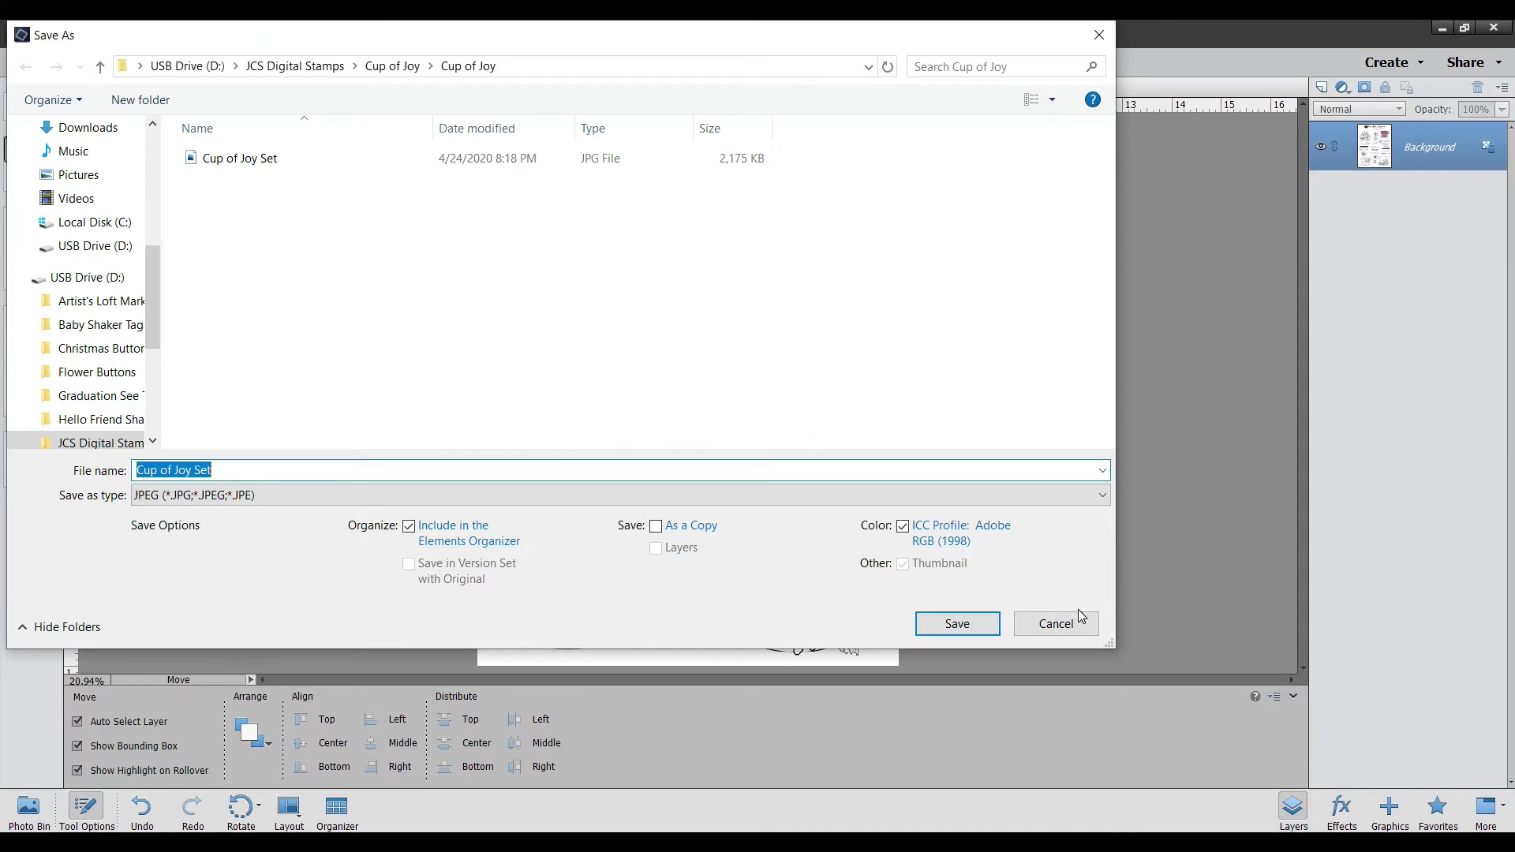
pyautogui.click(1078, 632)
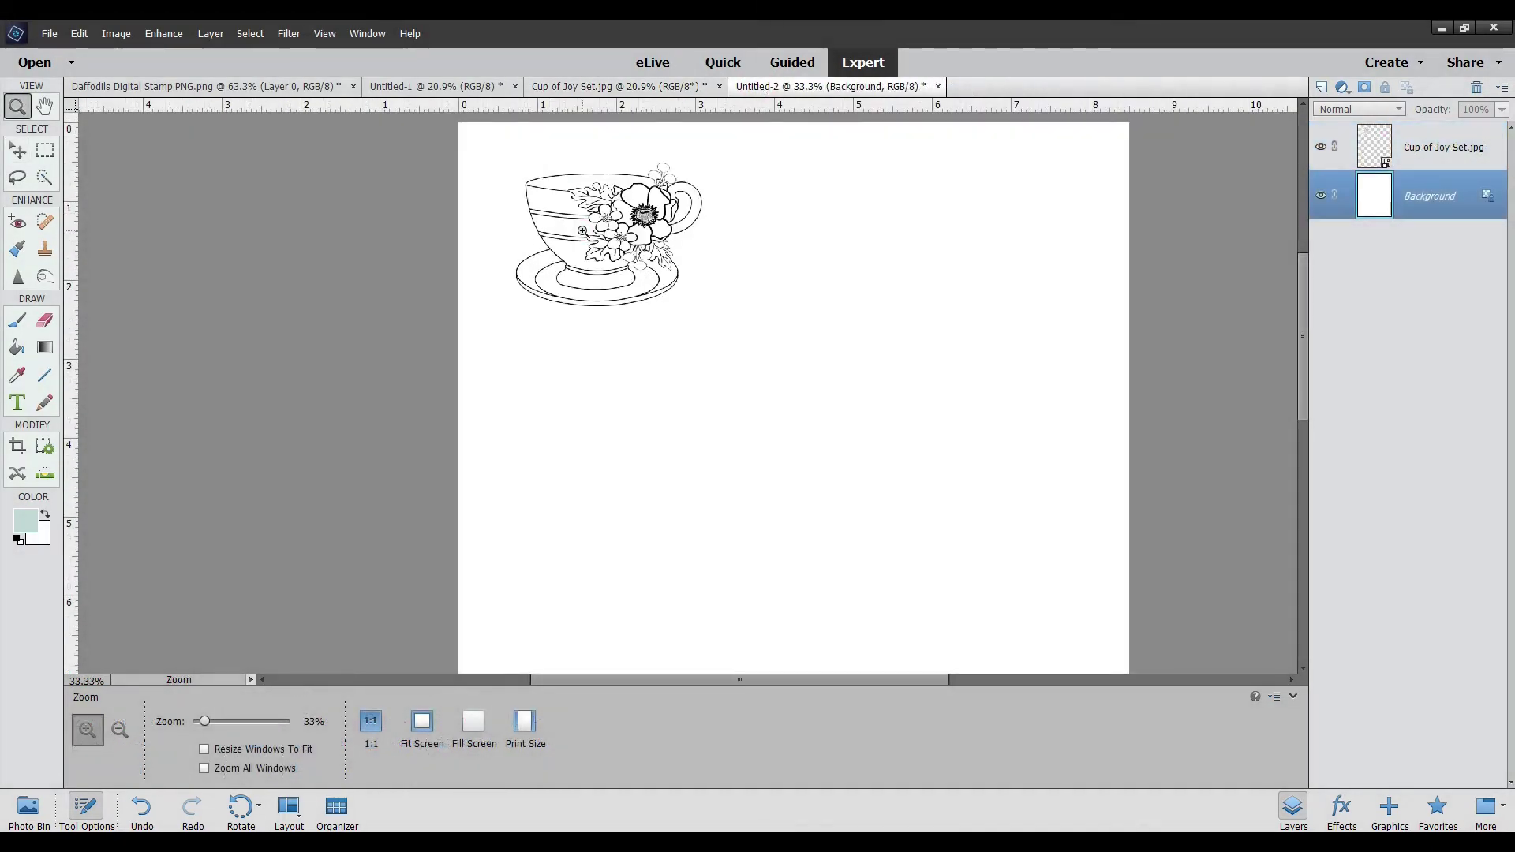
# In Untitled-2, try to fill the saucer's inner ring with pale teal on the Background layer, and undo the fill
pyautogui.click(582, 231)
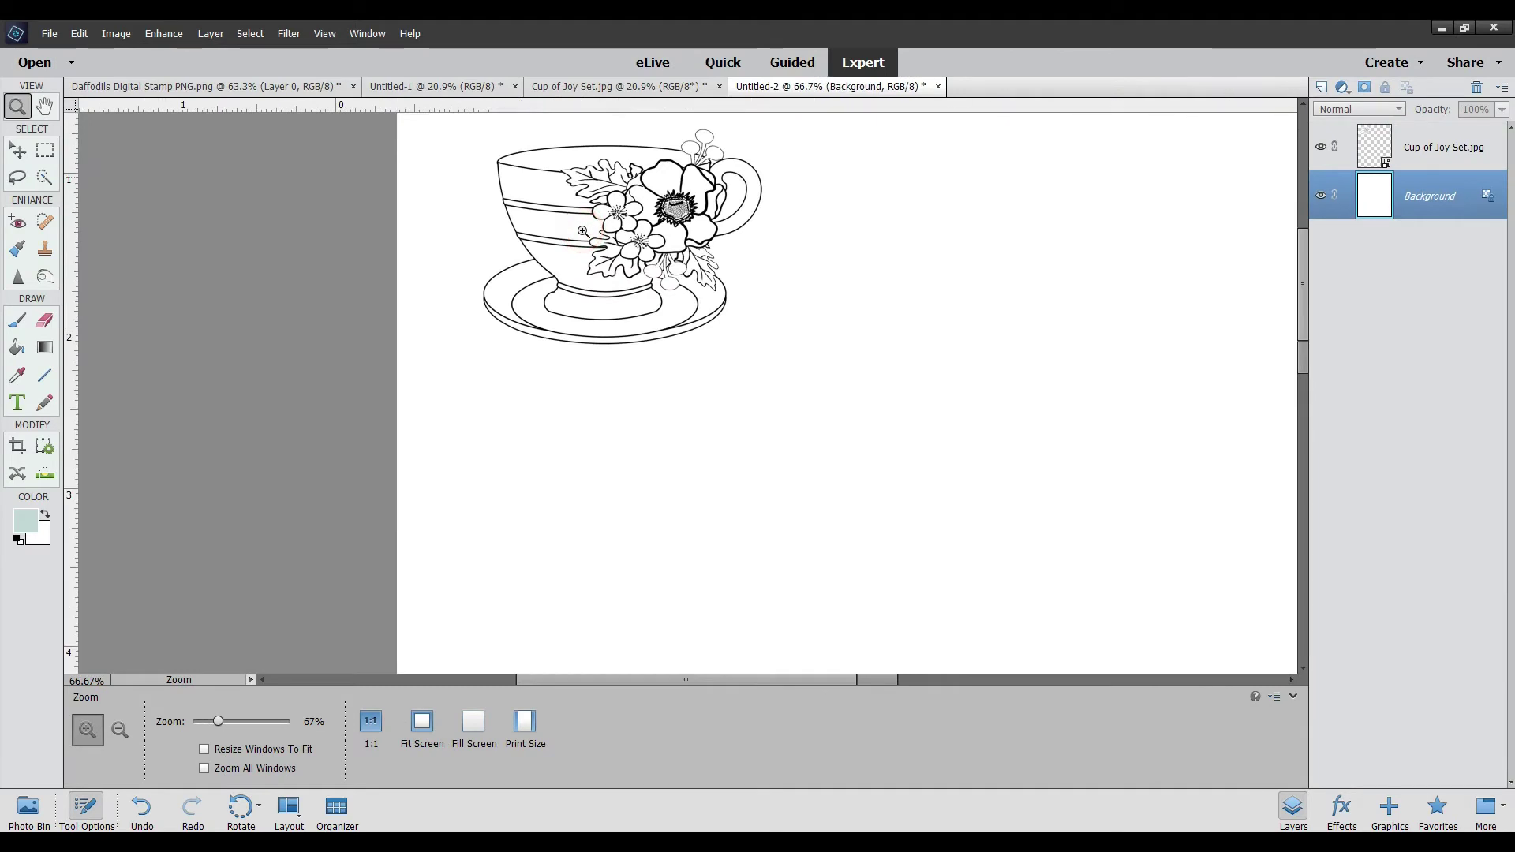
pyautogui.click(582, 230)
pyautogui.click(582, 231)
pyautogui.moveTo(1300, 277)
pyautogui.mouseDown()
pyautogui.moveTo(1302, 243)
pyautogui.moveTo(1302, 257)
pyautogui.mouseUp()
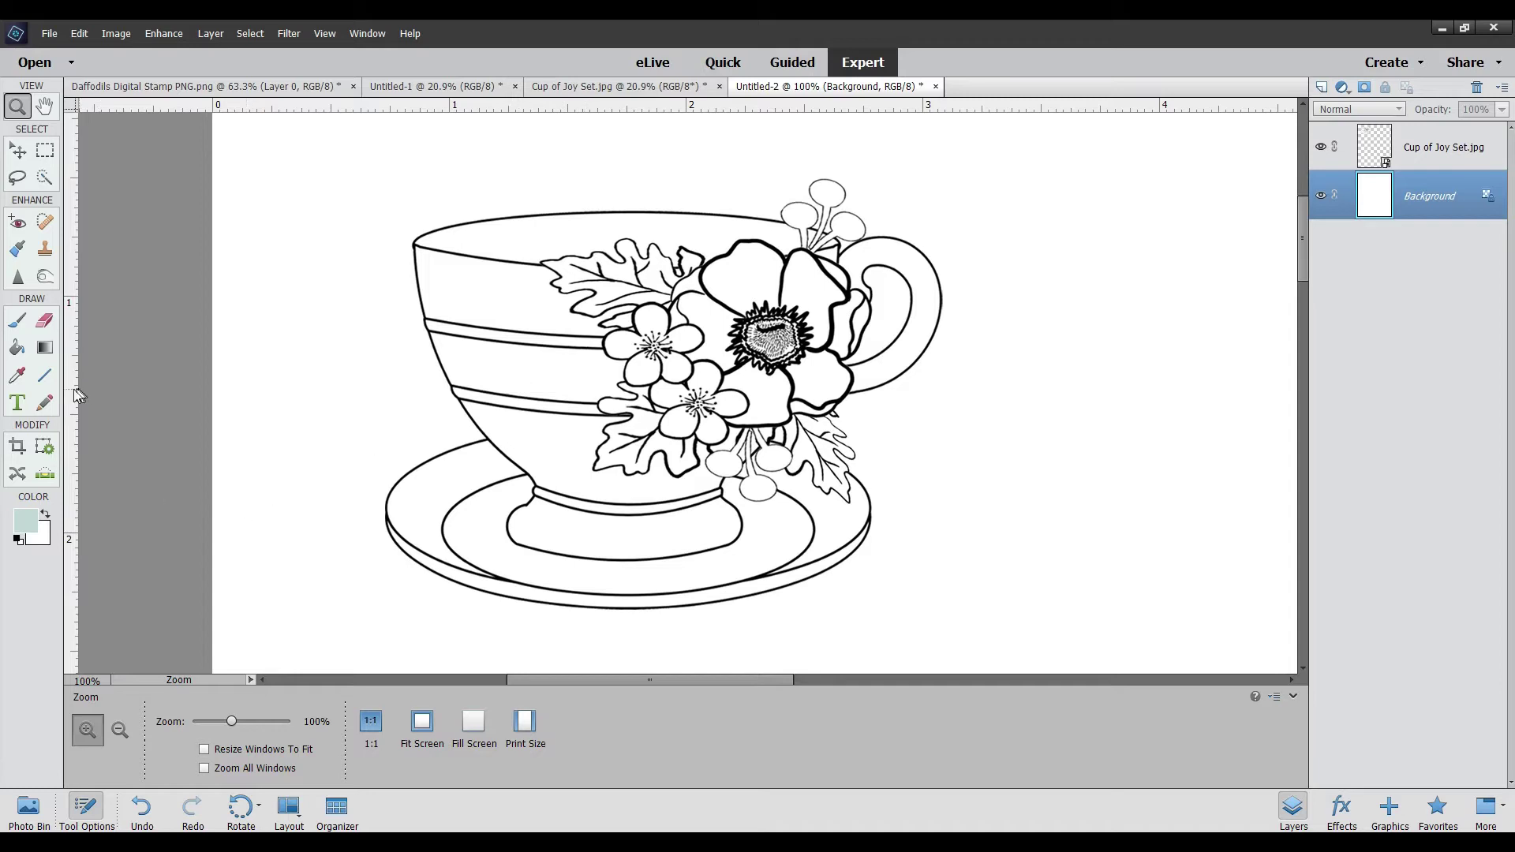
pyautogui.click(17, 349)
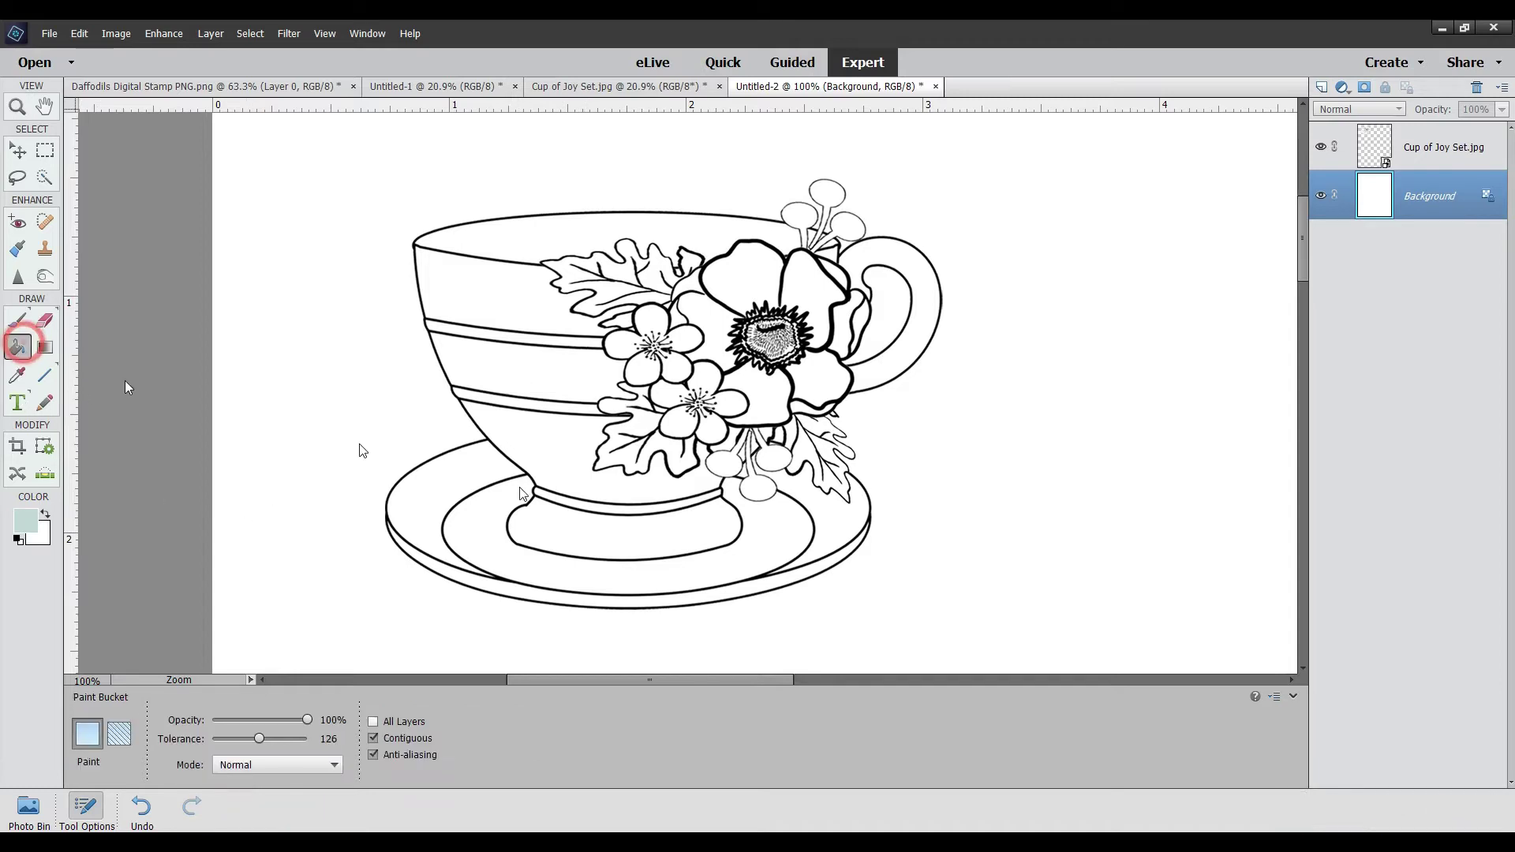
pyautogui.click(478, 513)
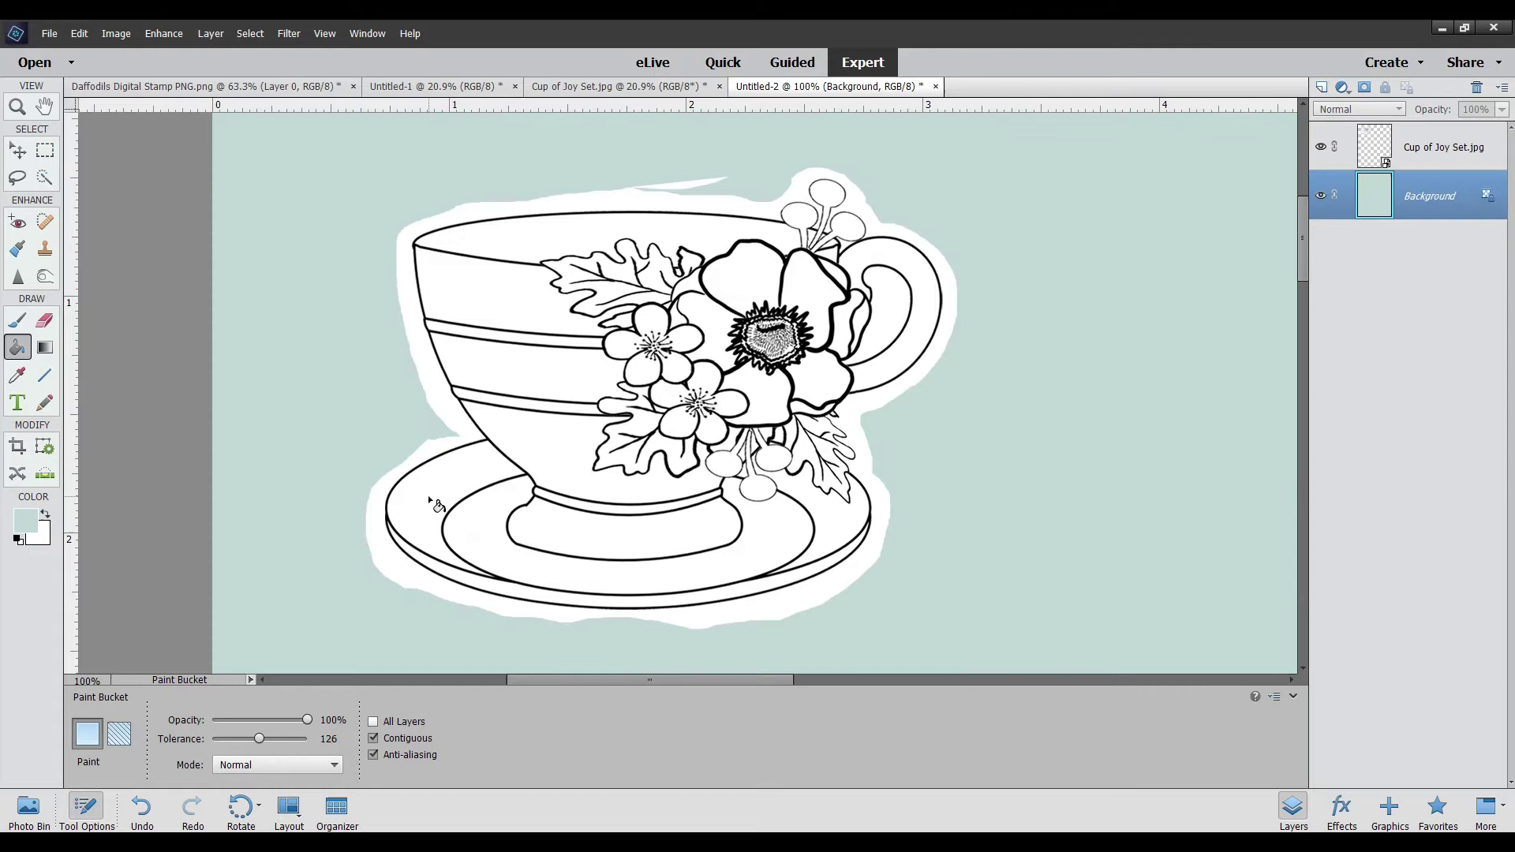
pyautogui.click(142, 815)
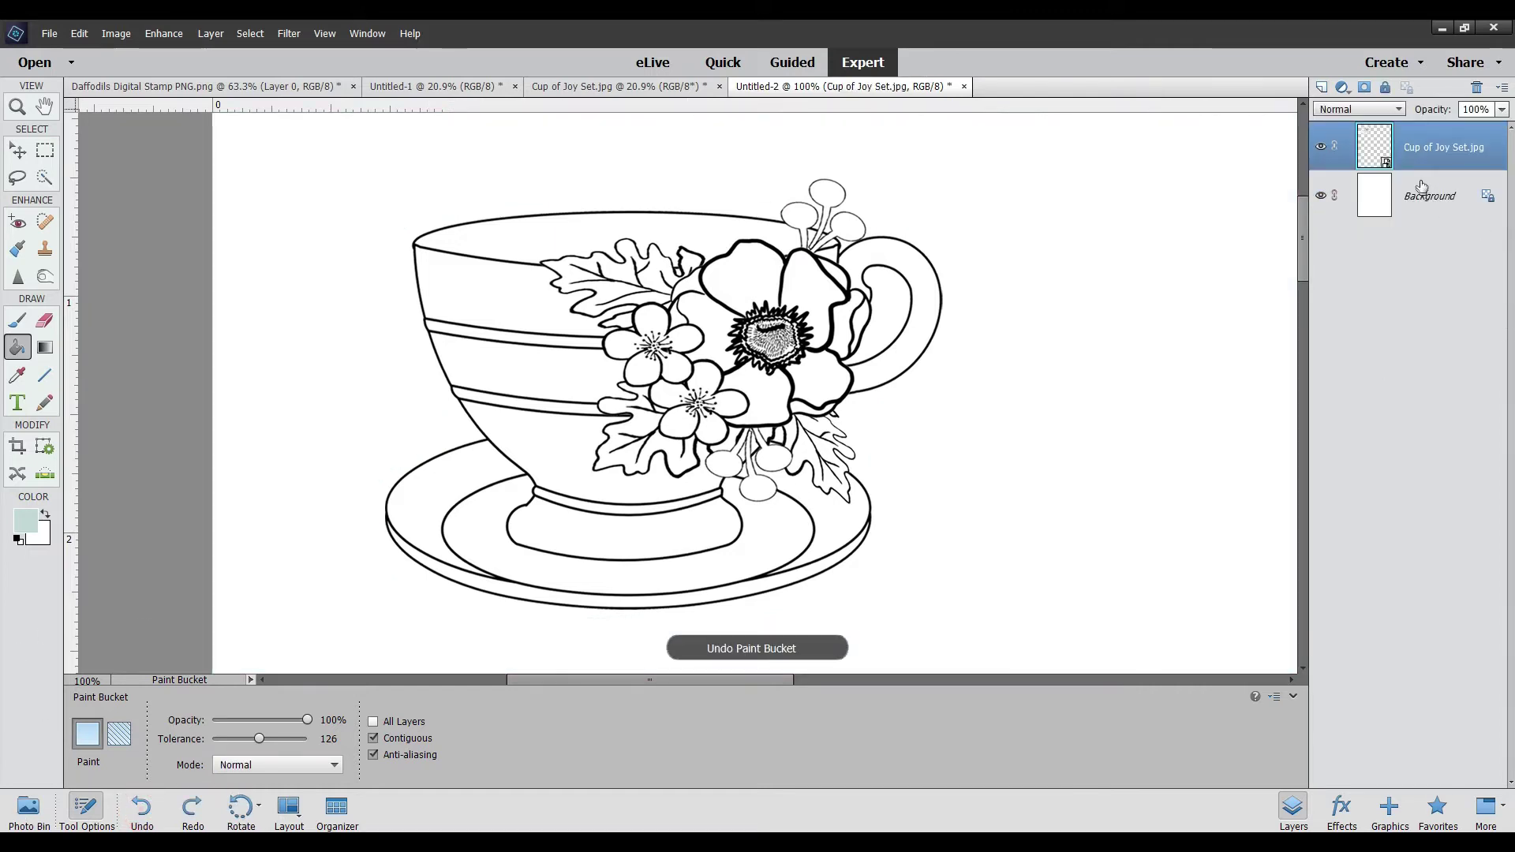
# Simplify the Cup of Joy Set.jpg smart layer and fill the left side of the saucer's outer ring with pale teal
pyautogui.click(452, 486)
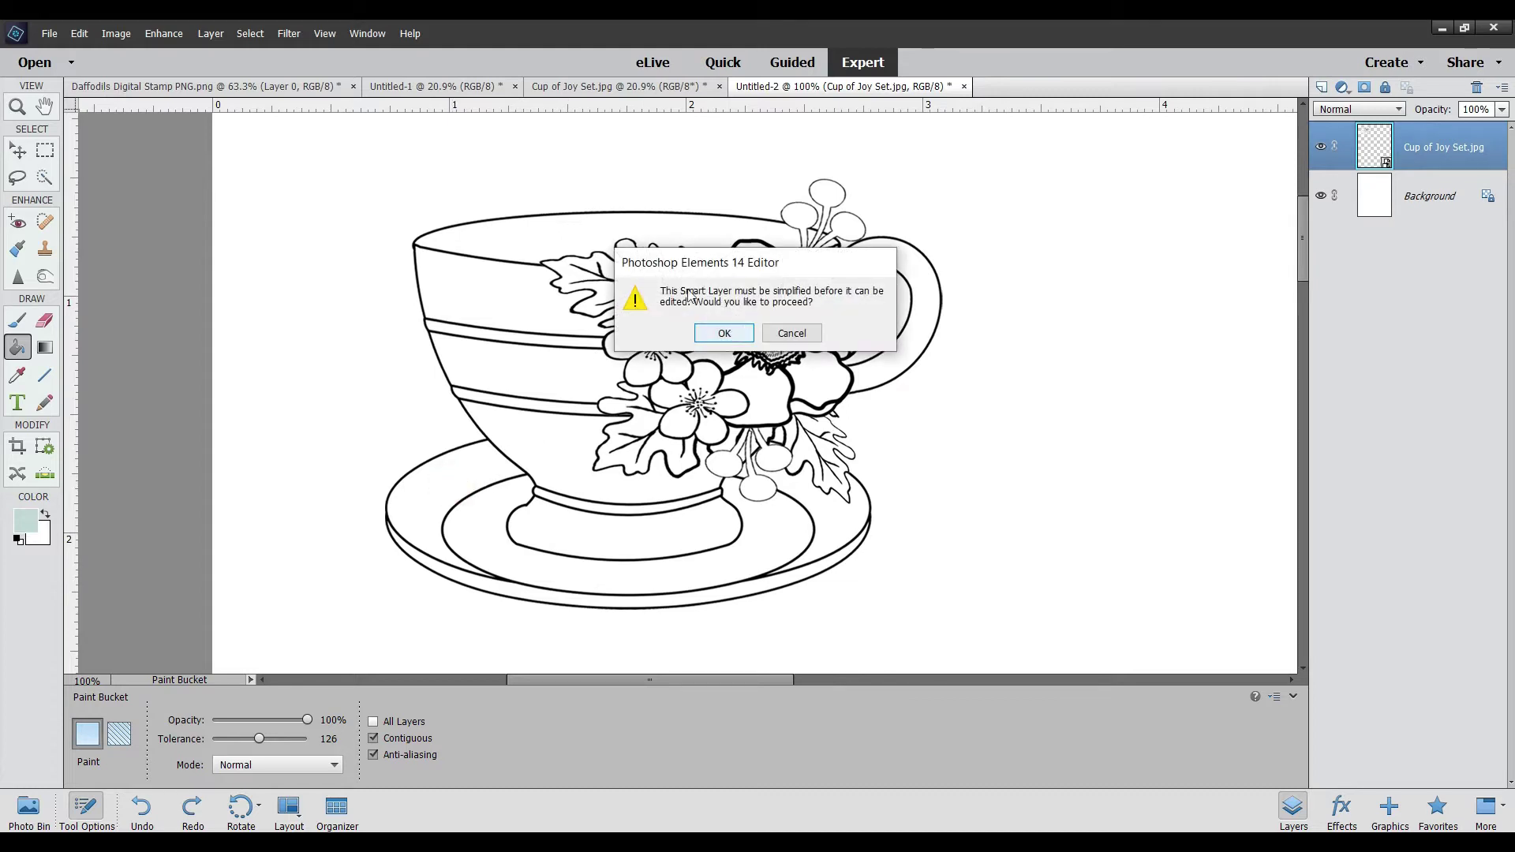
pyautogui.click(724, 338)
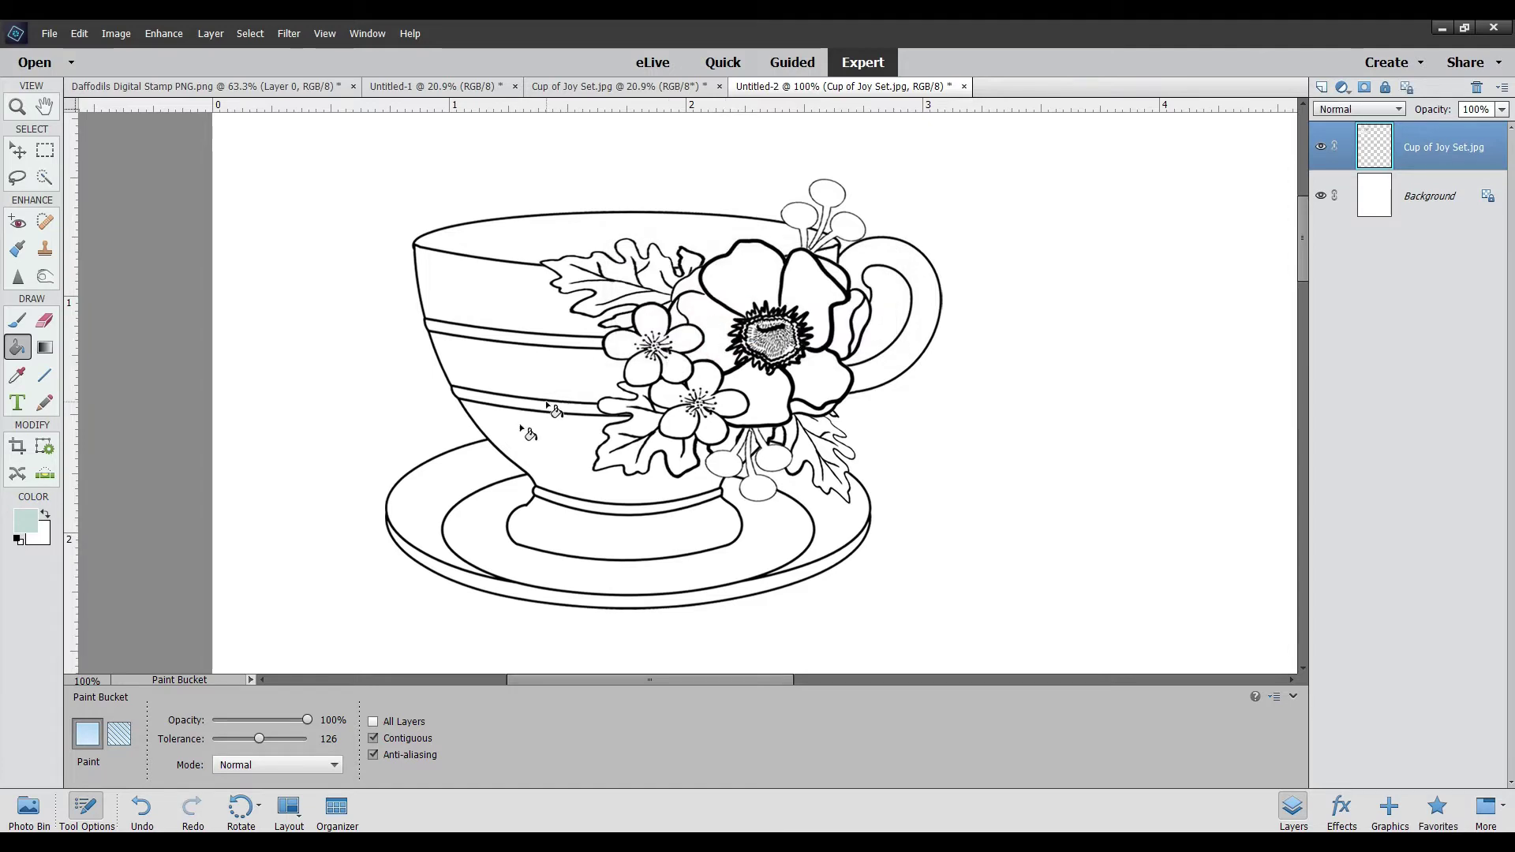
pyautogui.click(457, 472)
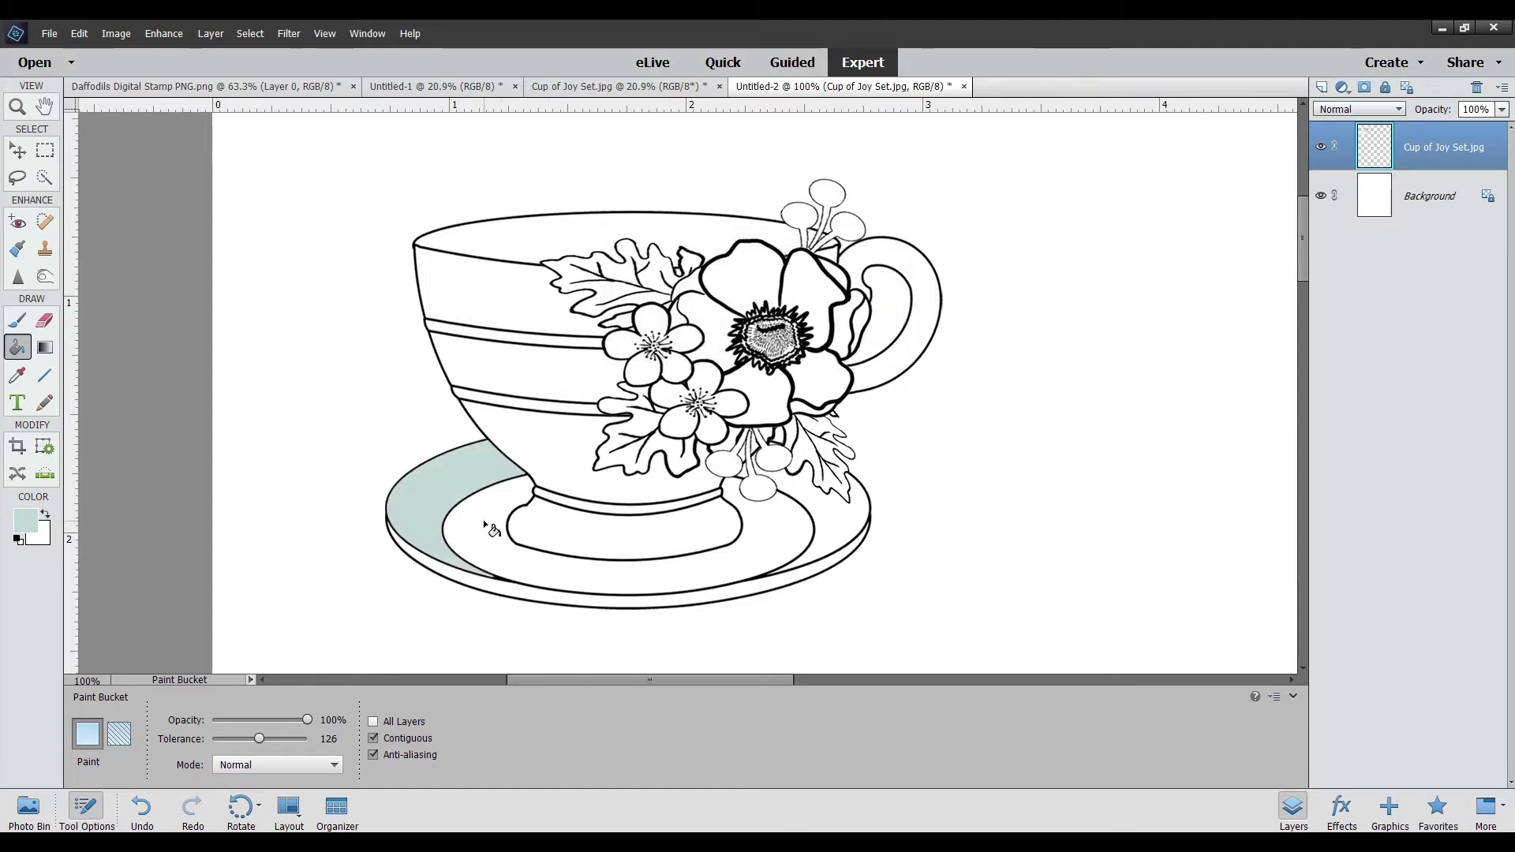
pyautogui.click(797, 544)
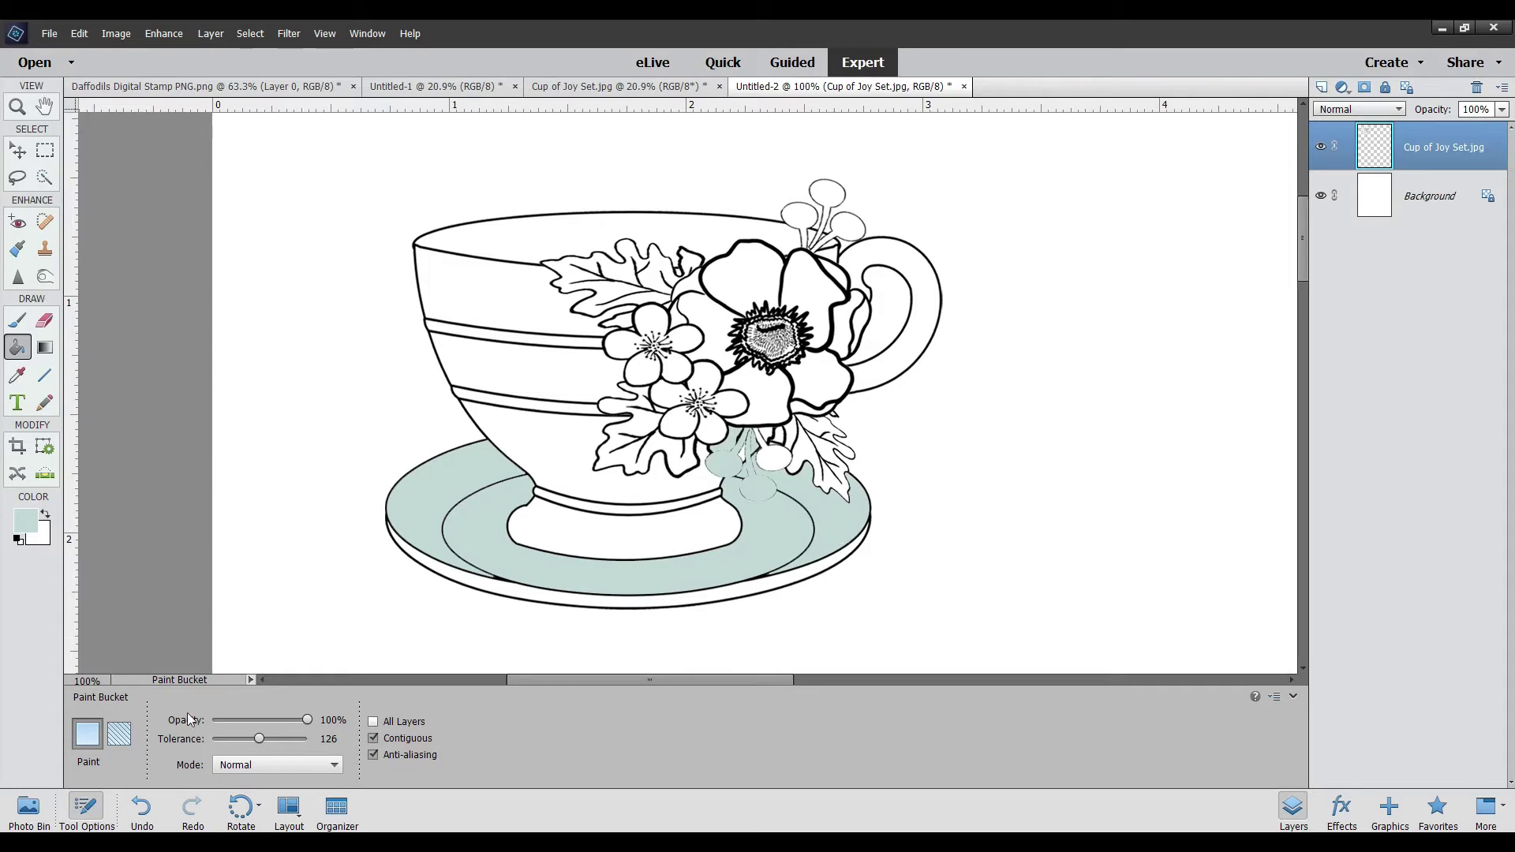
pyautogui.click(143, 806)
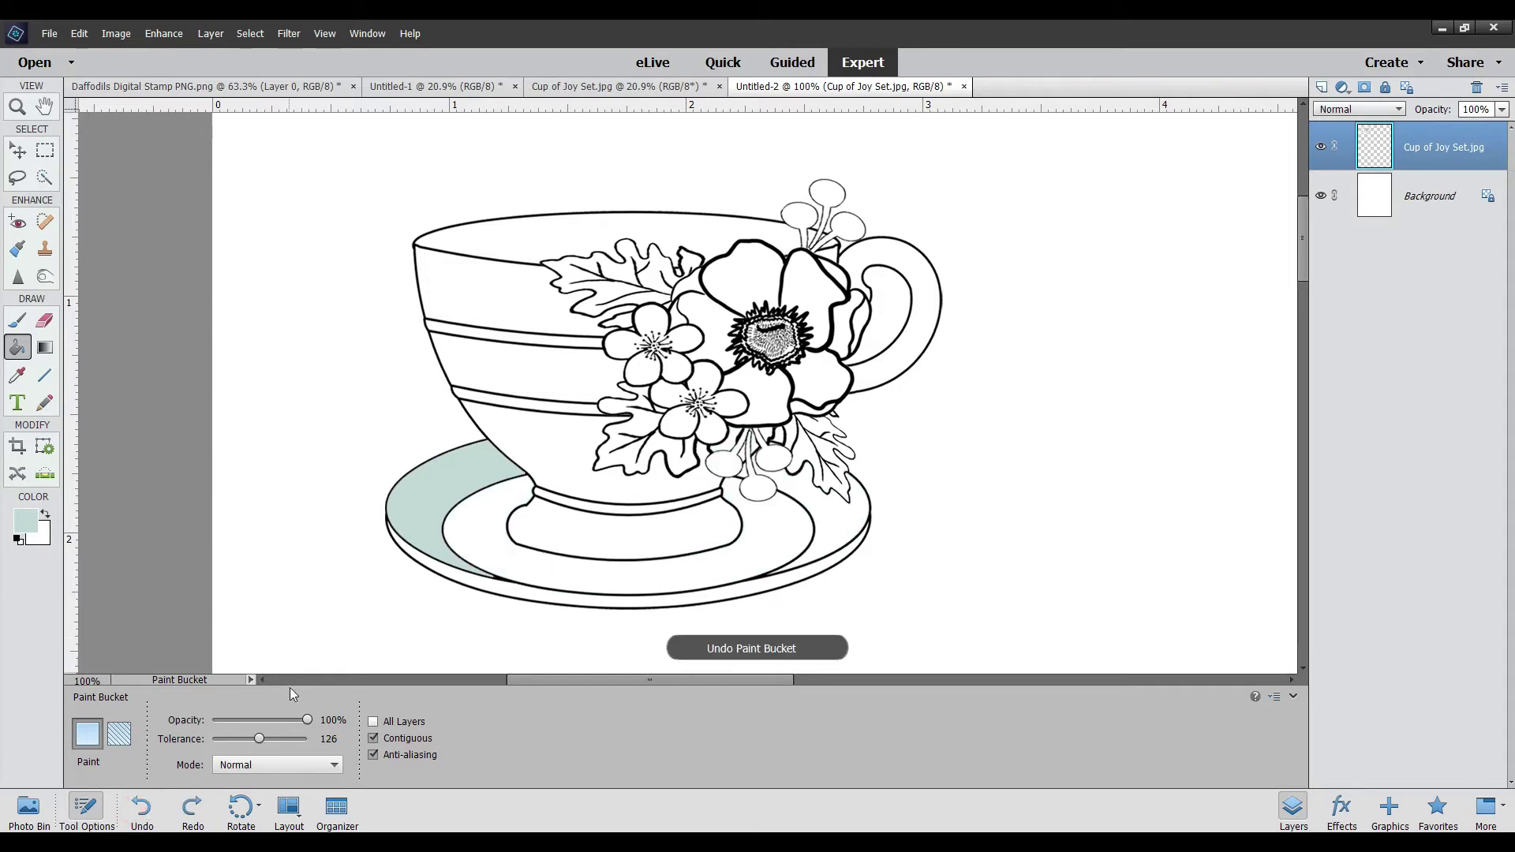
# Lower the Paint Bucket tolerance to 51 and fill the saucer's inner ring, right side and rim with pale teal
pyautogui.click(230, 739)
pyautogui.click(592, 561)
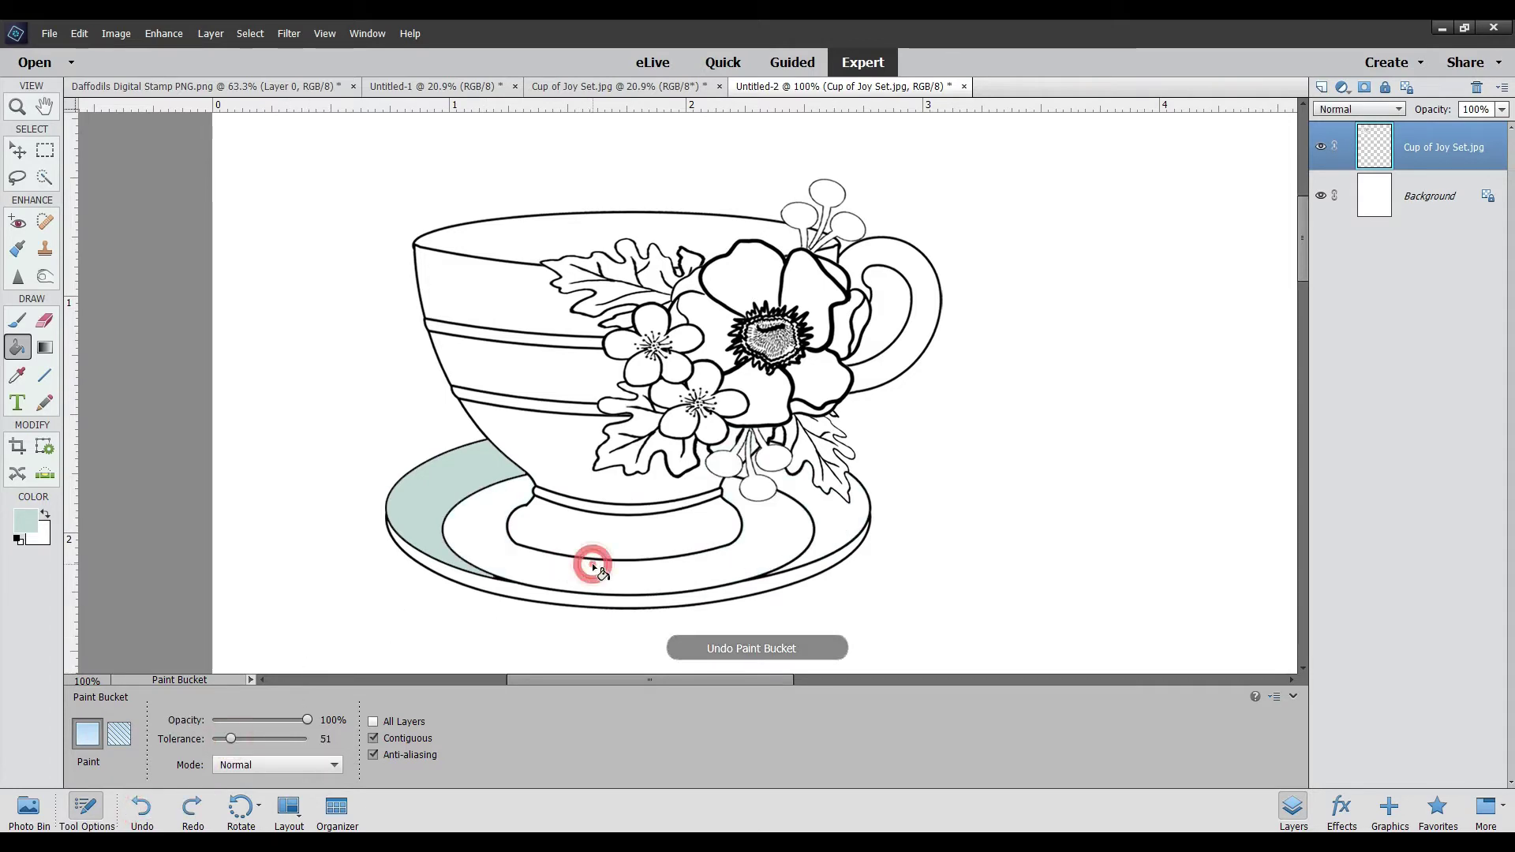
pyautogui.click(840, 531)
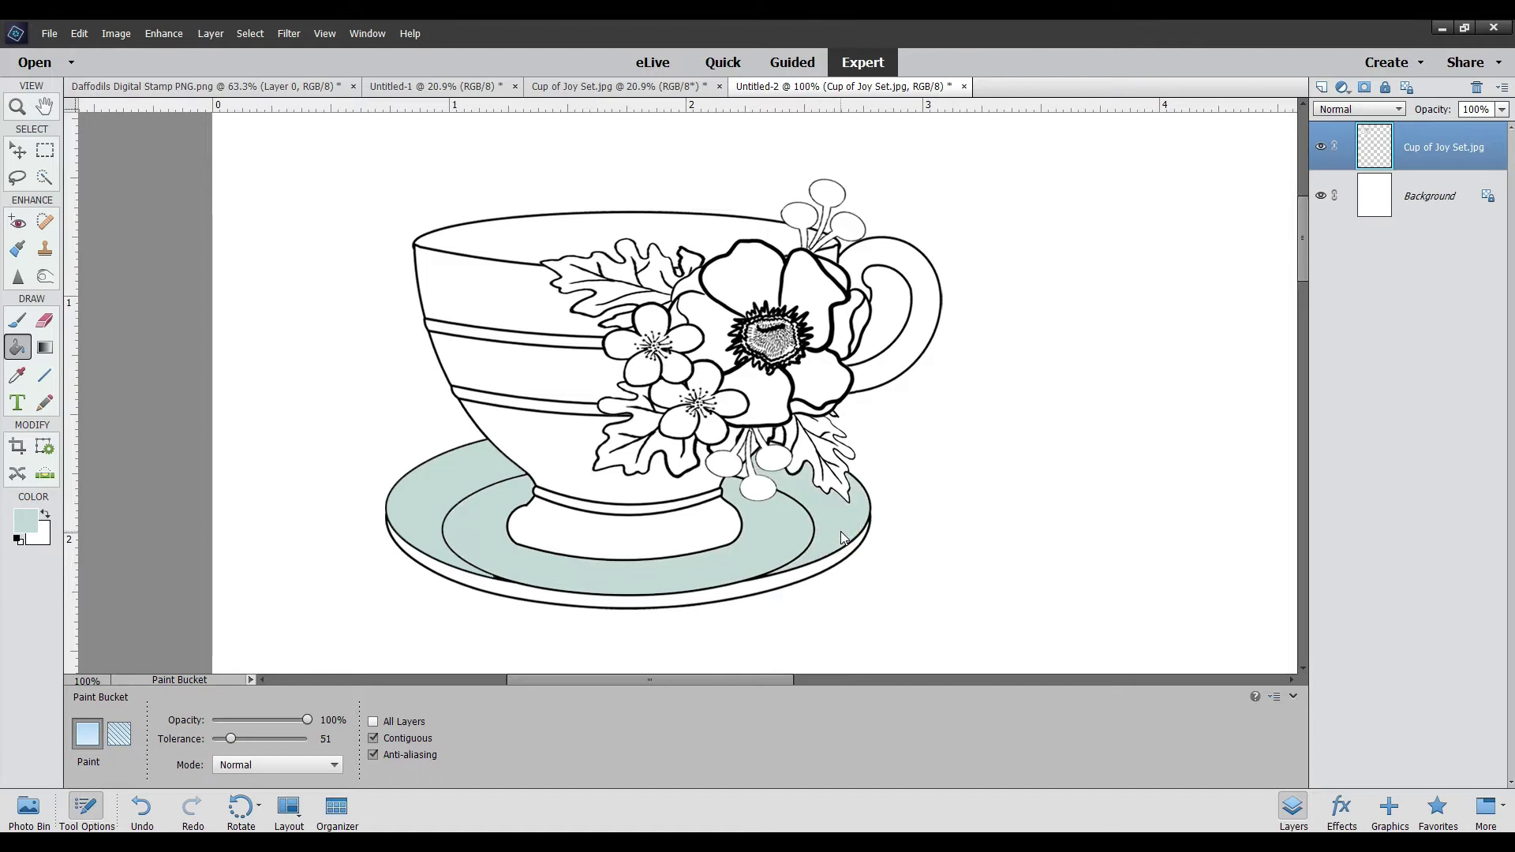
pyautogui.click(622, 602)
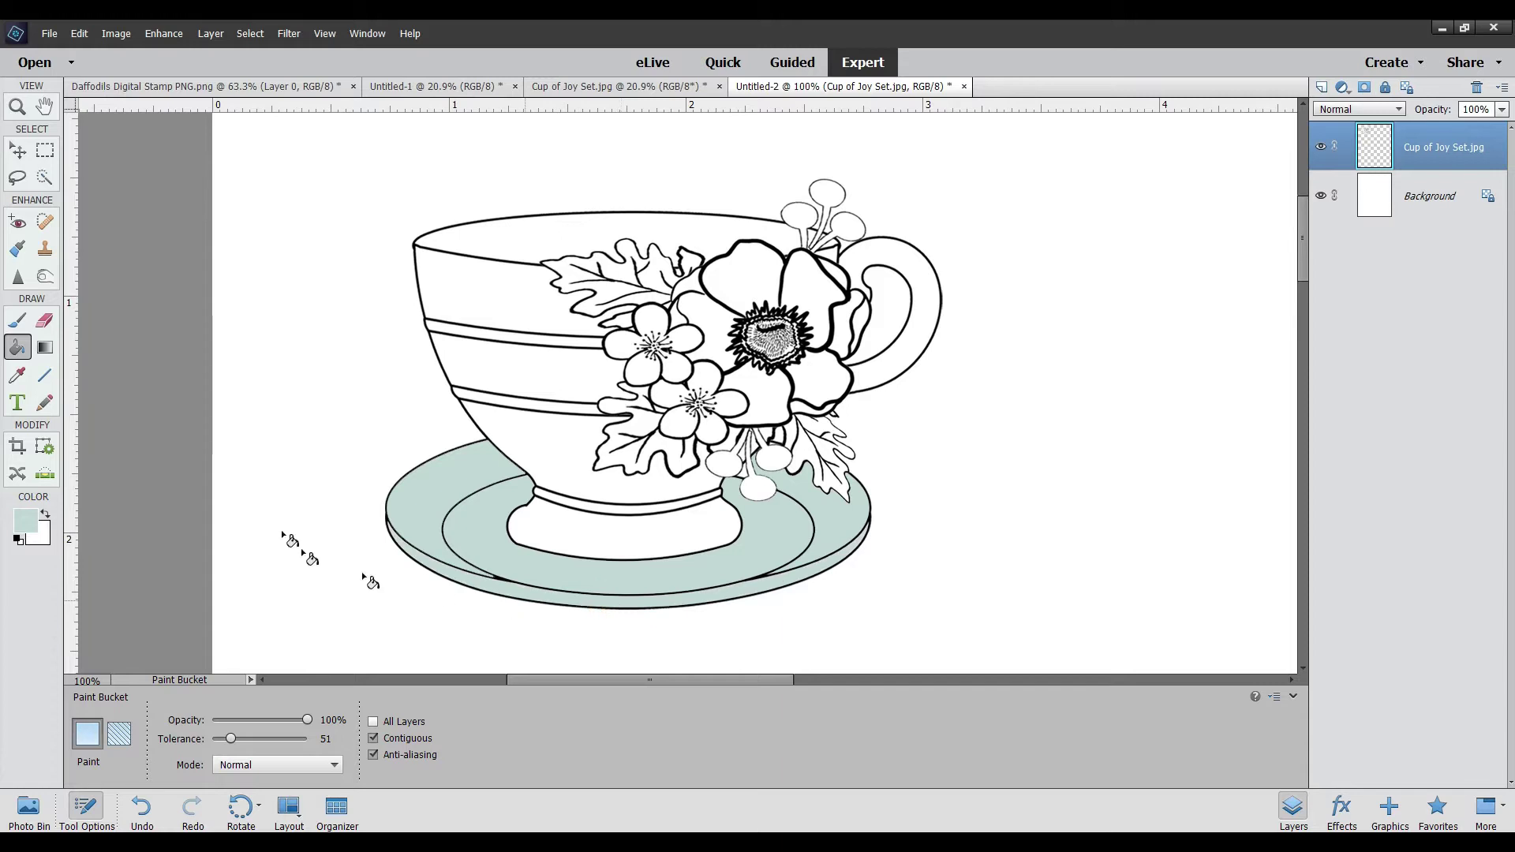
# Fill the small saucer gap between the lower berry stems with pale teal
pyautogui.click(17, 105)
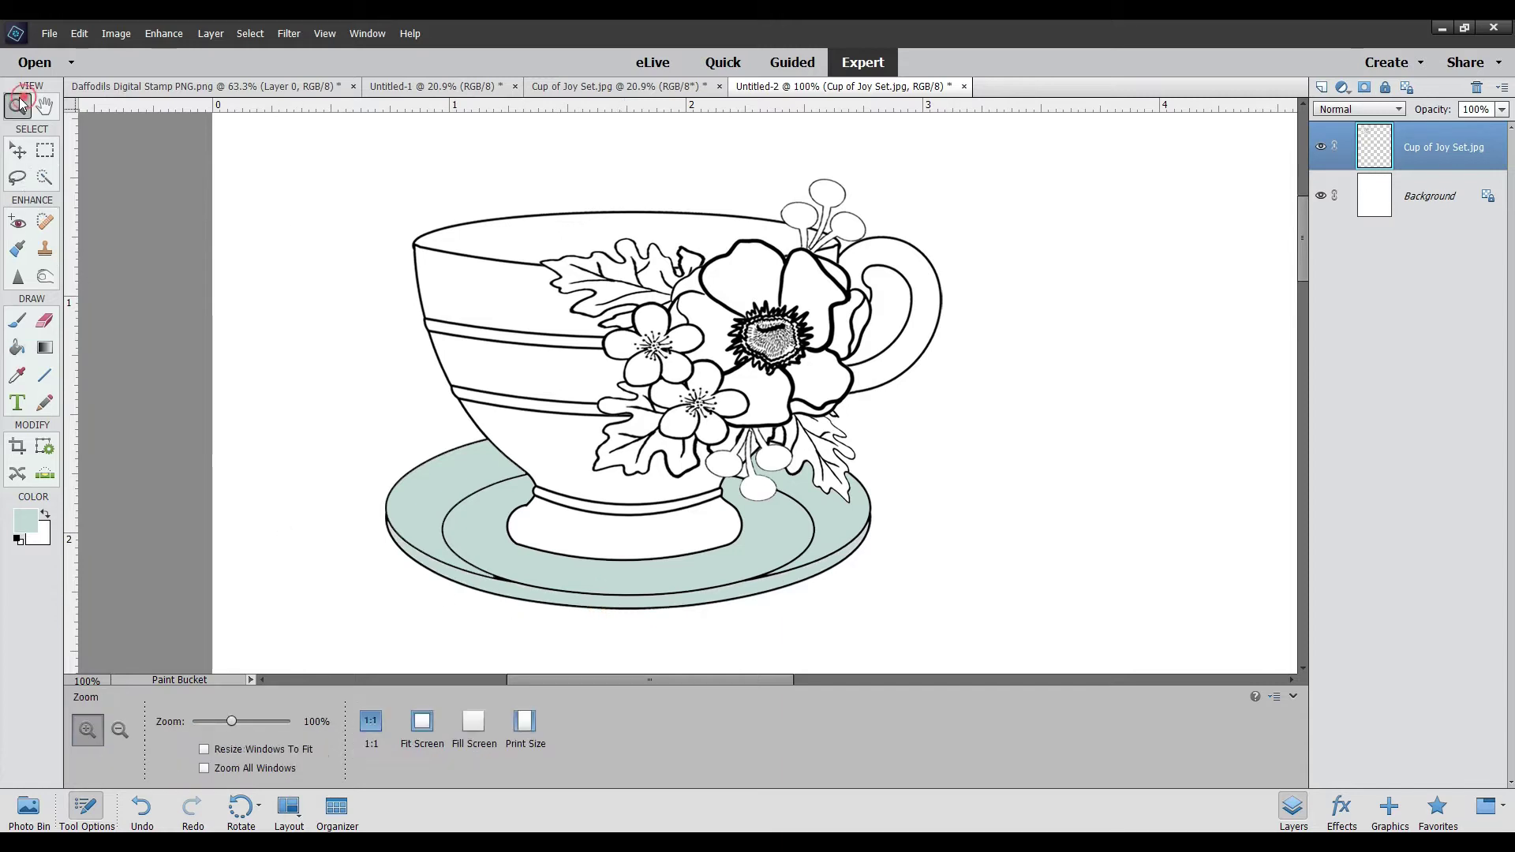
pyautogui.click(767, 473)
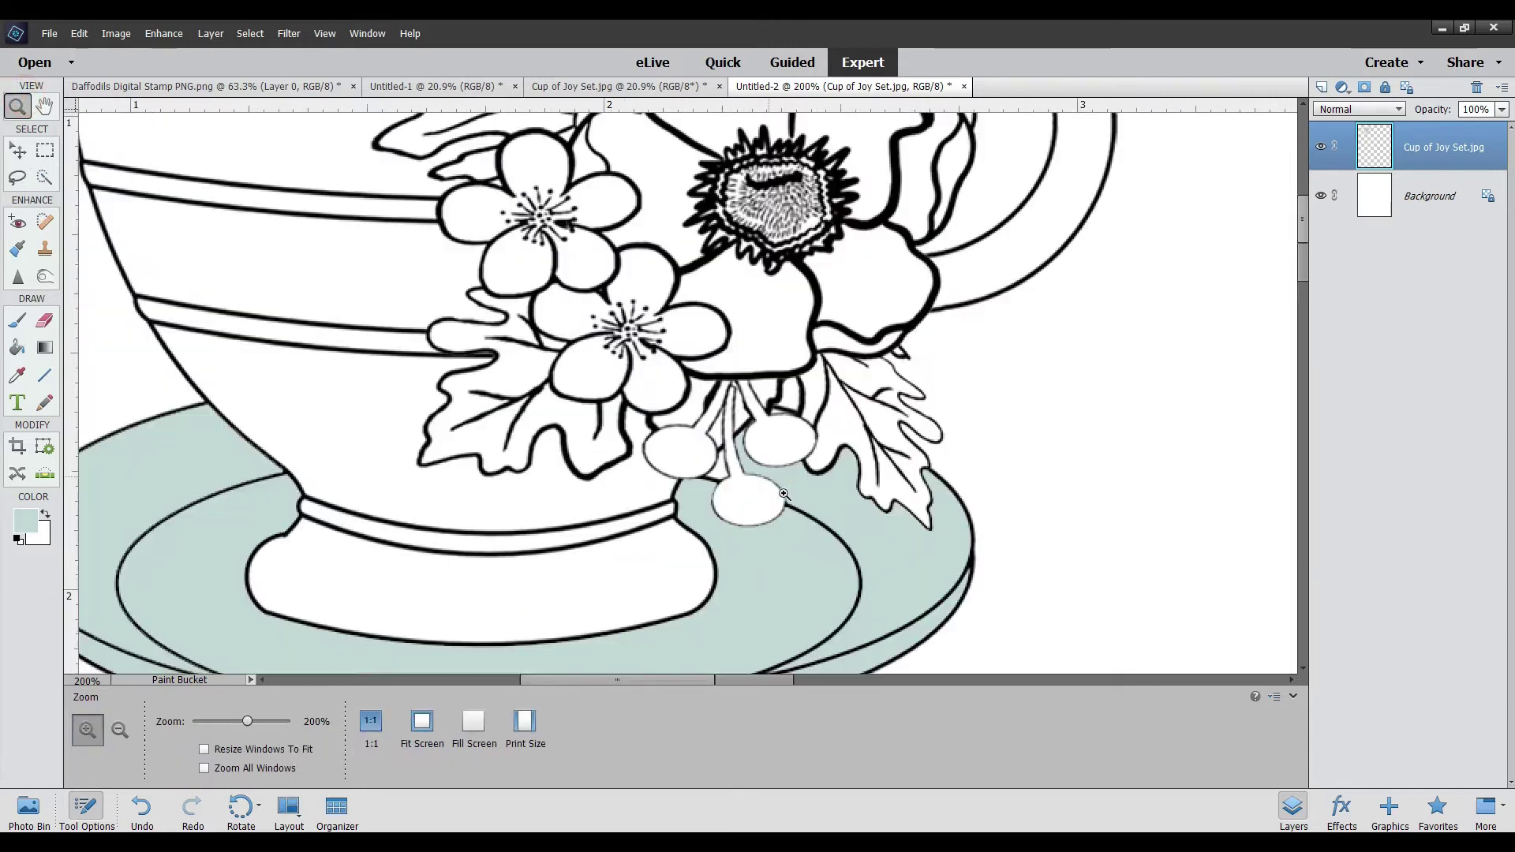
pyautogui.click(737, 449)
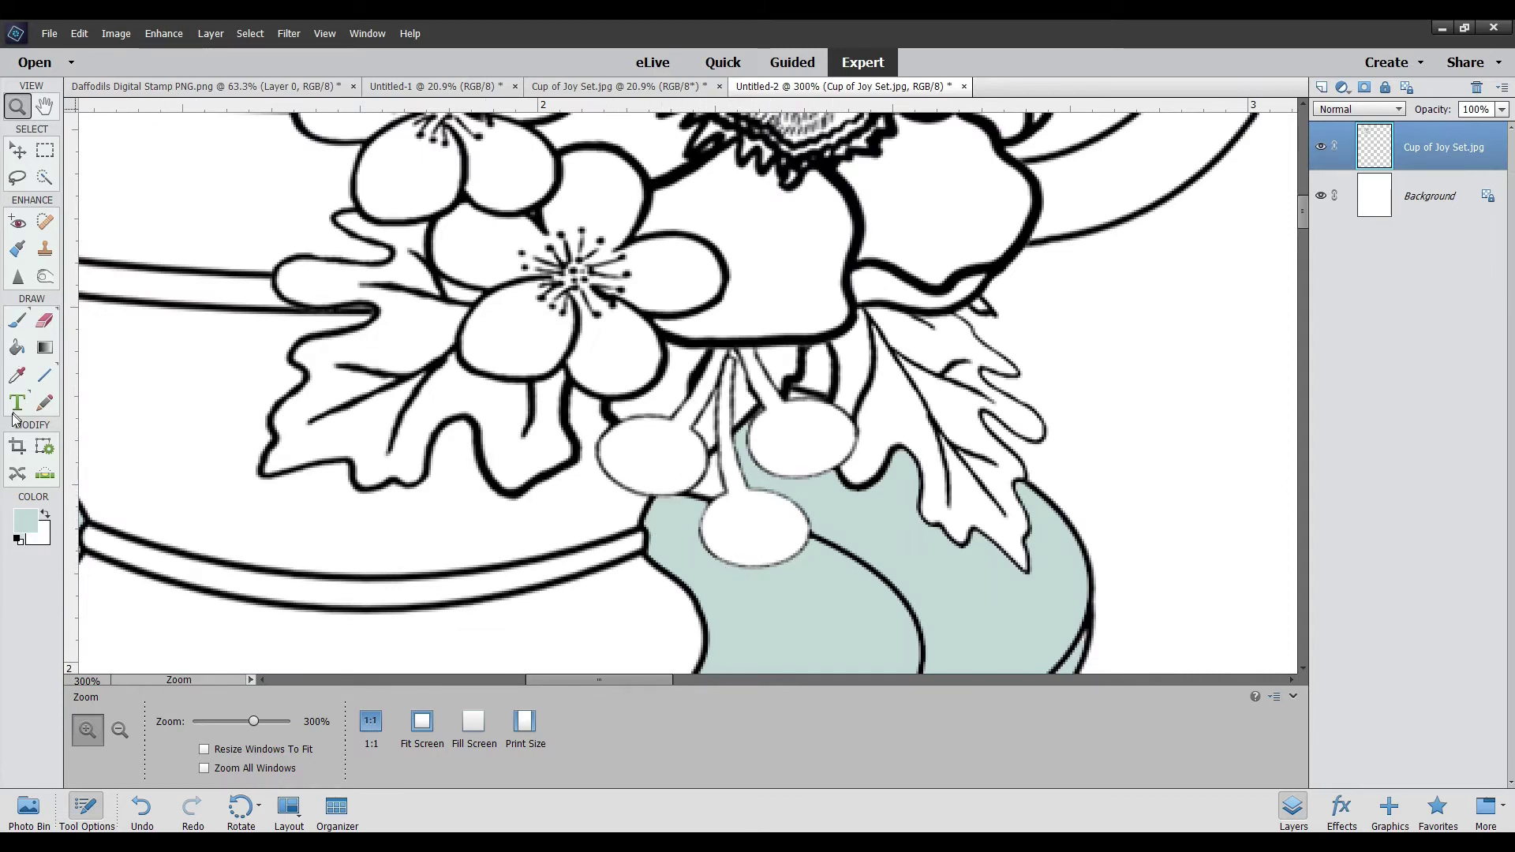
pyautogui.click(19, 348)
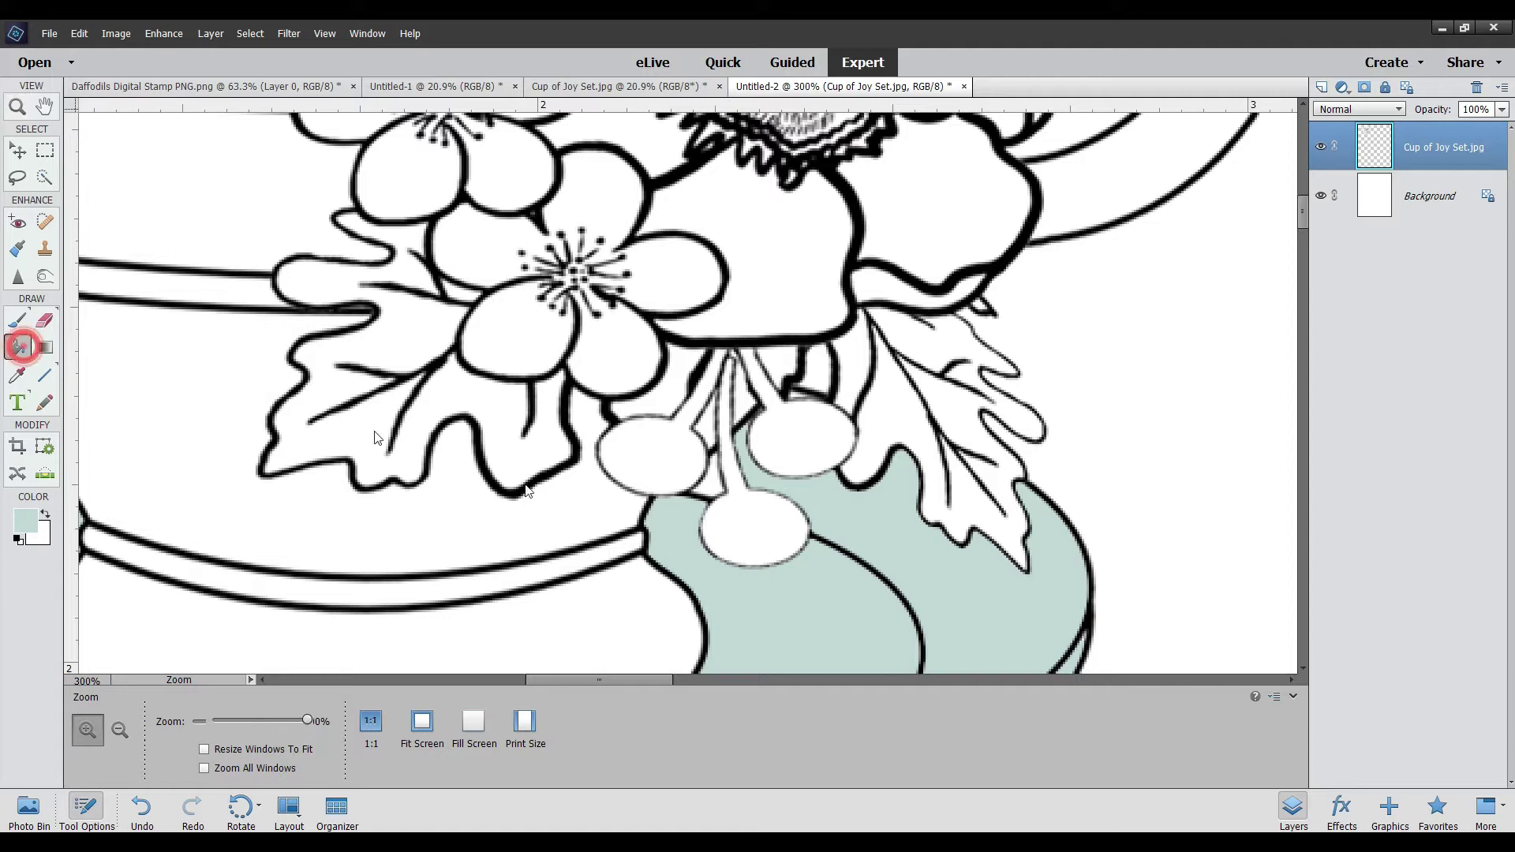
pyautogui.click(712, 478)
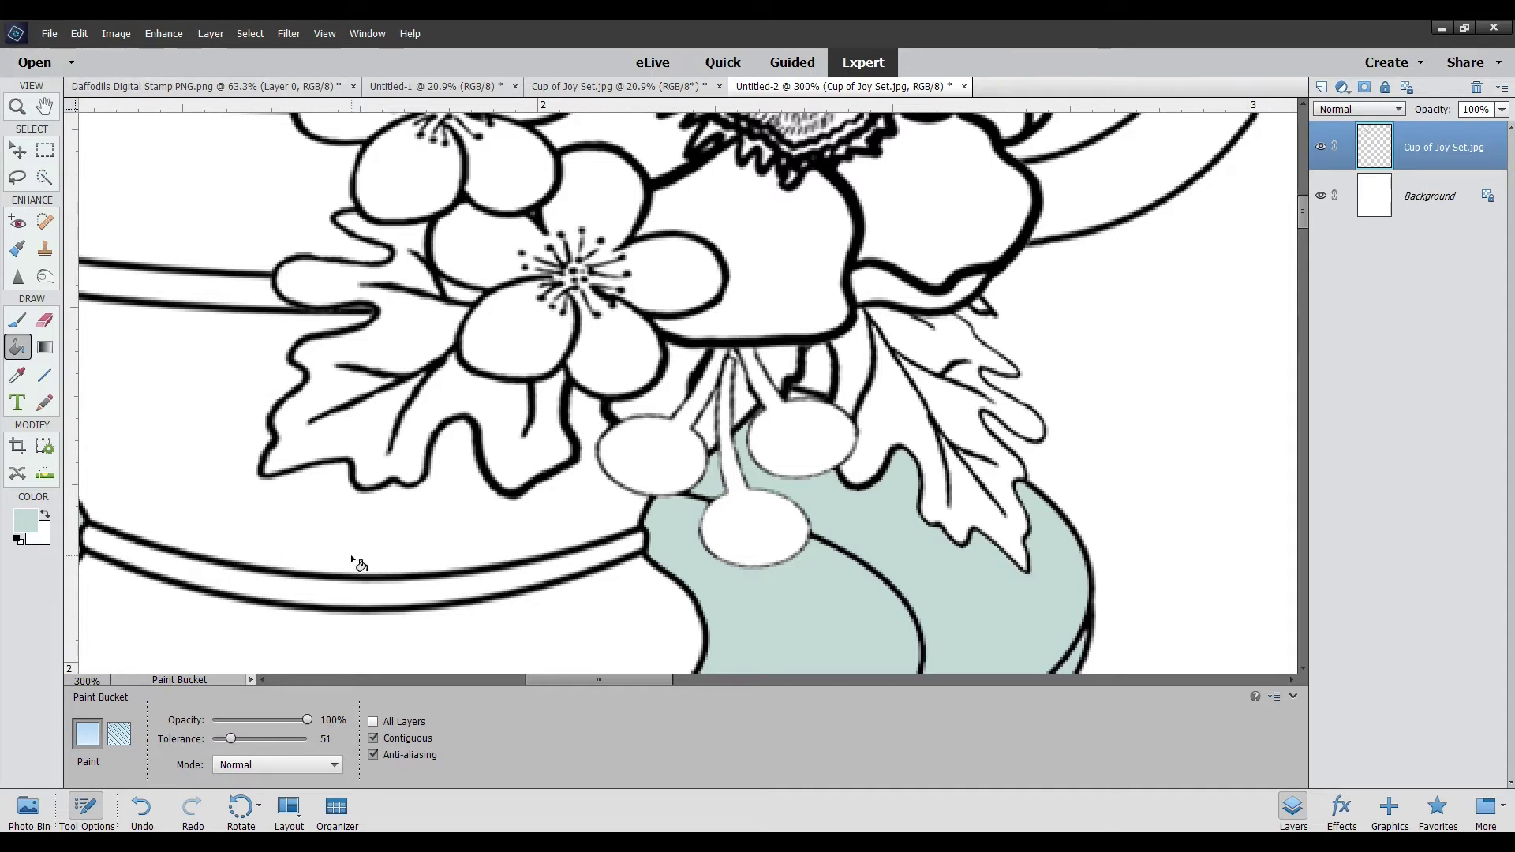
# Set the foreground colour to orange, #e88504
pyautogui.click(24, 524)
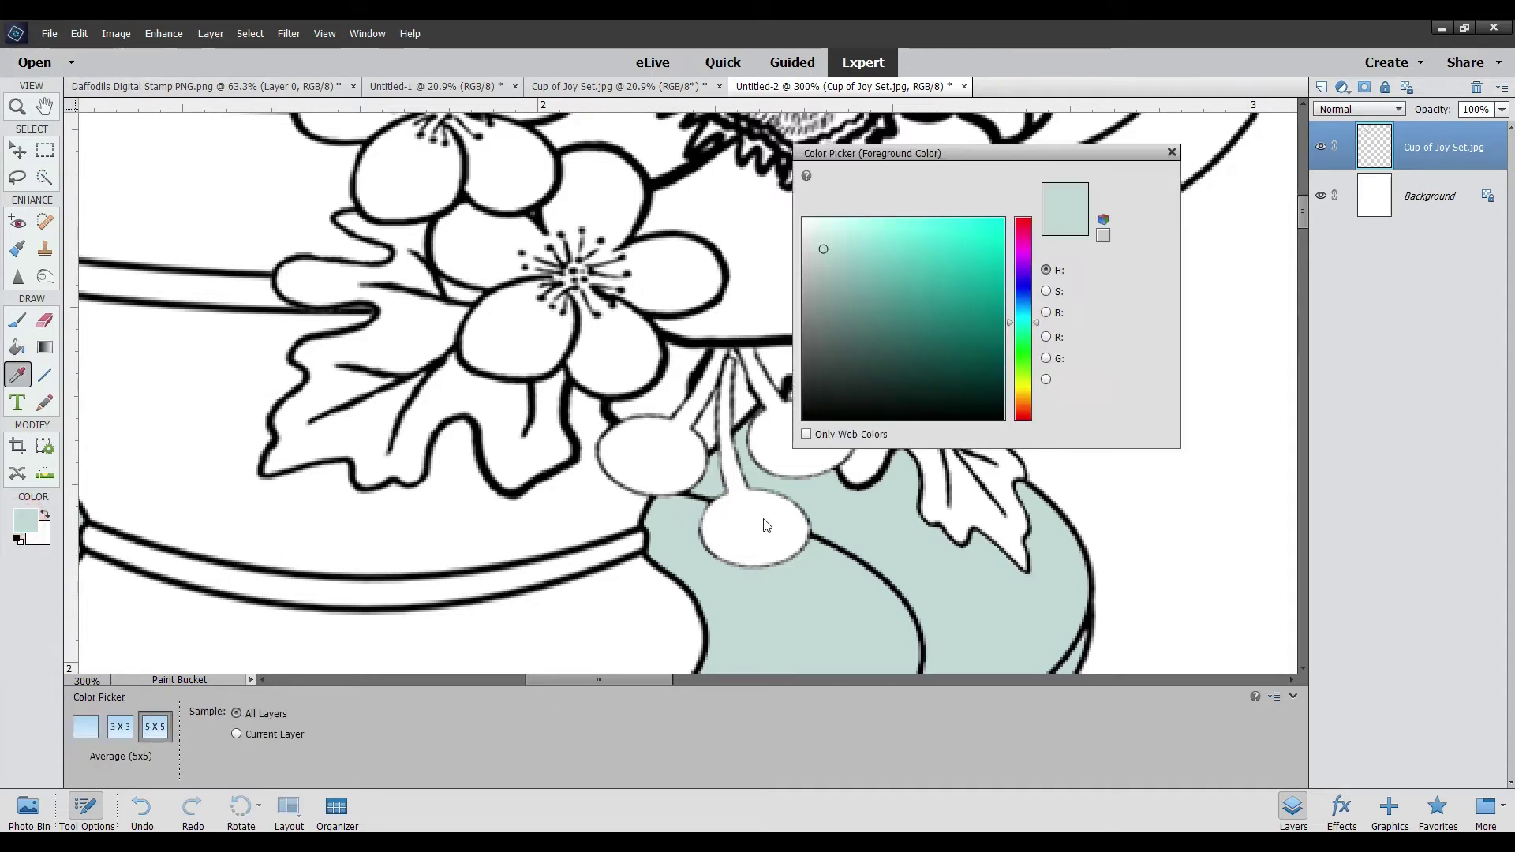
pyautogui.click(1020, 399)
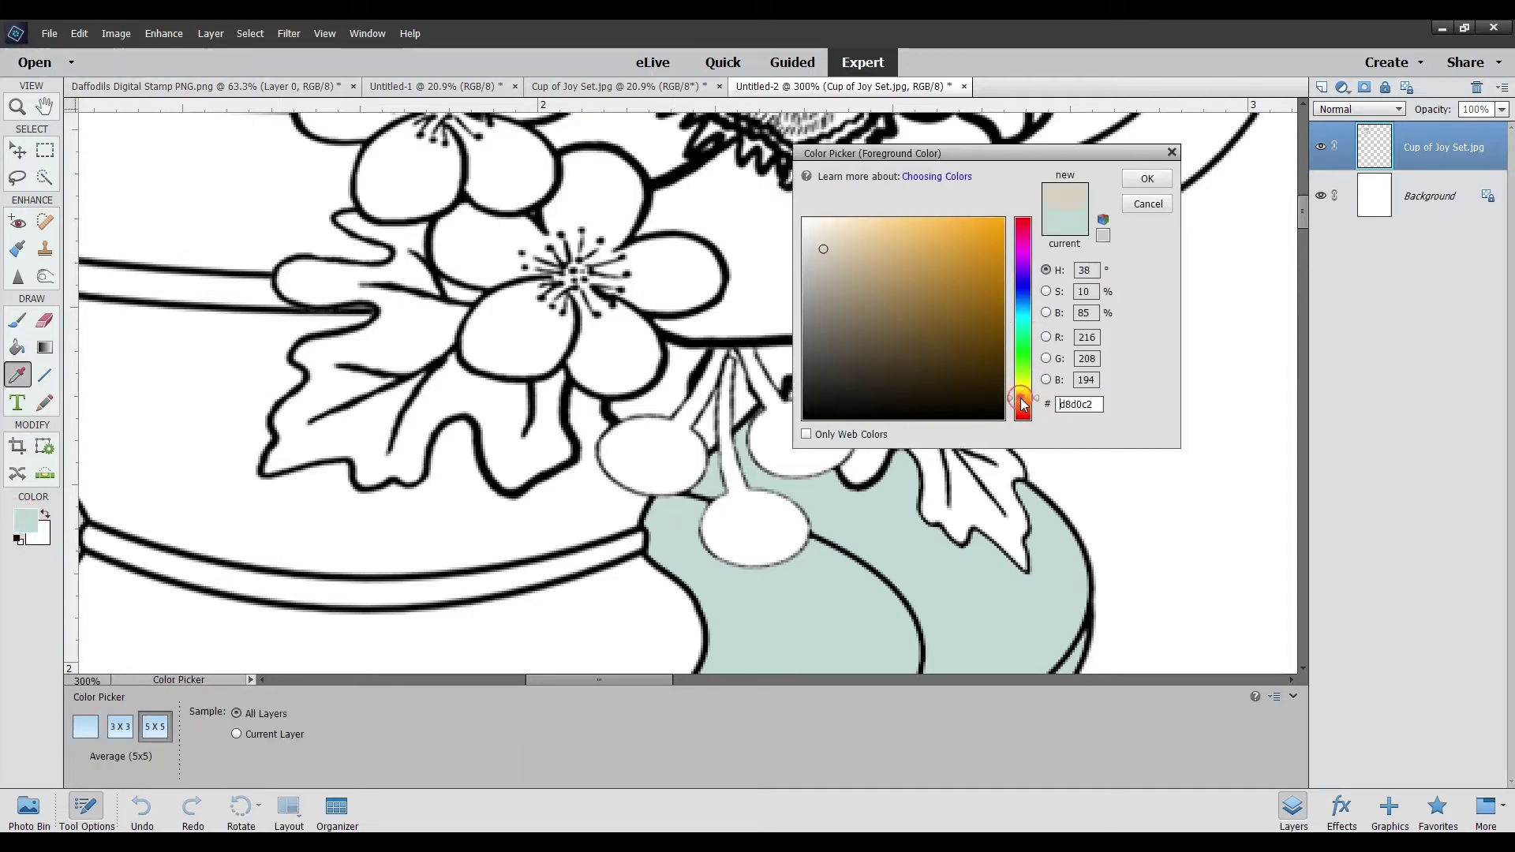
pyautogui.click(963, 251)
pyautogui.click(1001, 237)
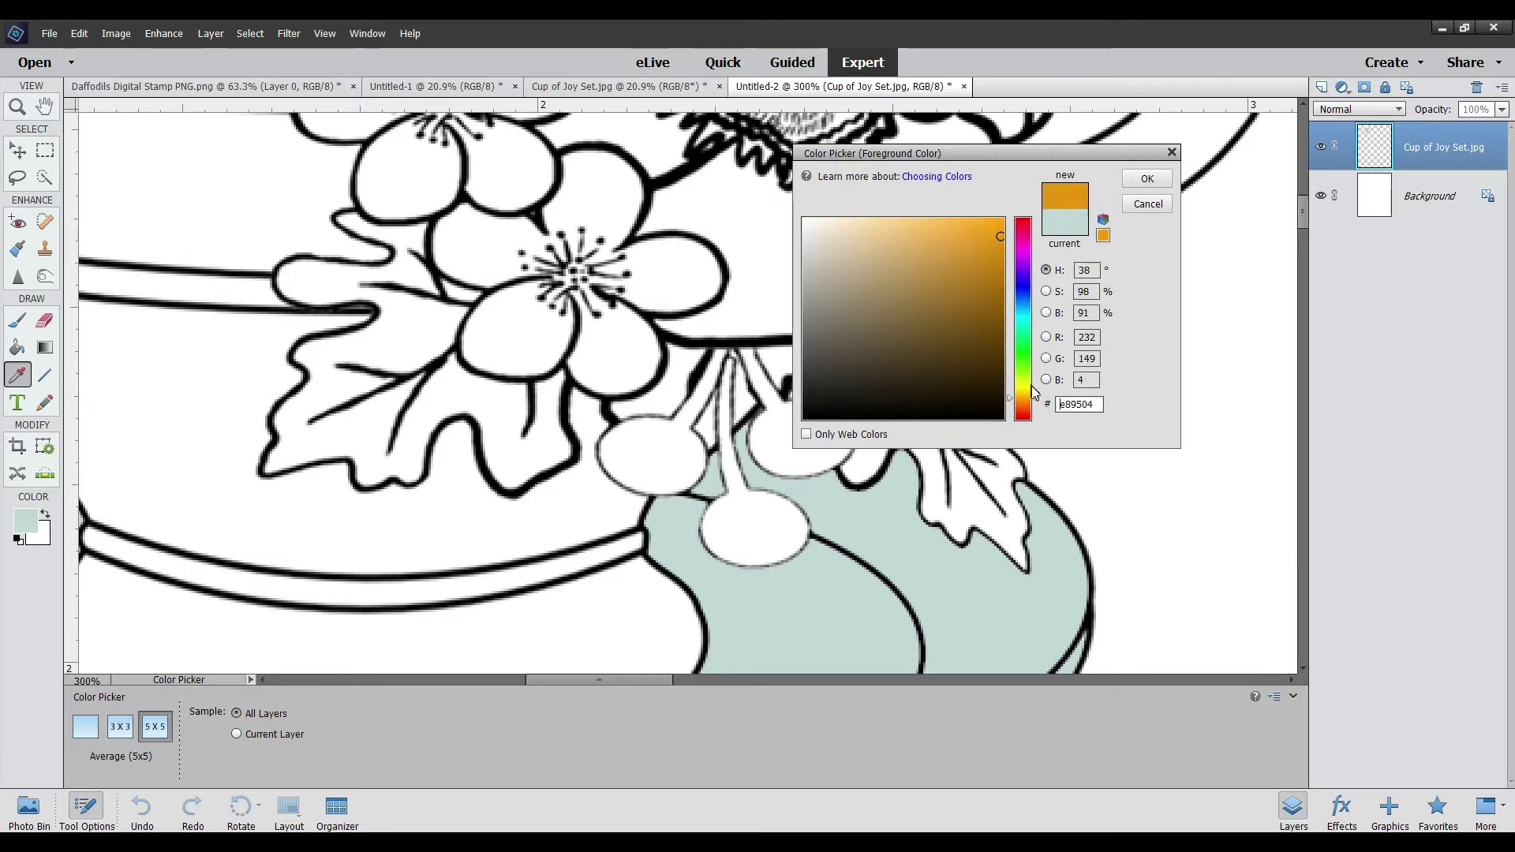
pyautogui.click(1030, 399)
pyautogui.moveTo(1032, 404); pyautogui.dragTo(1032, 406)
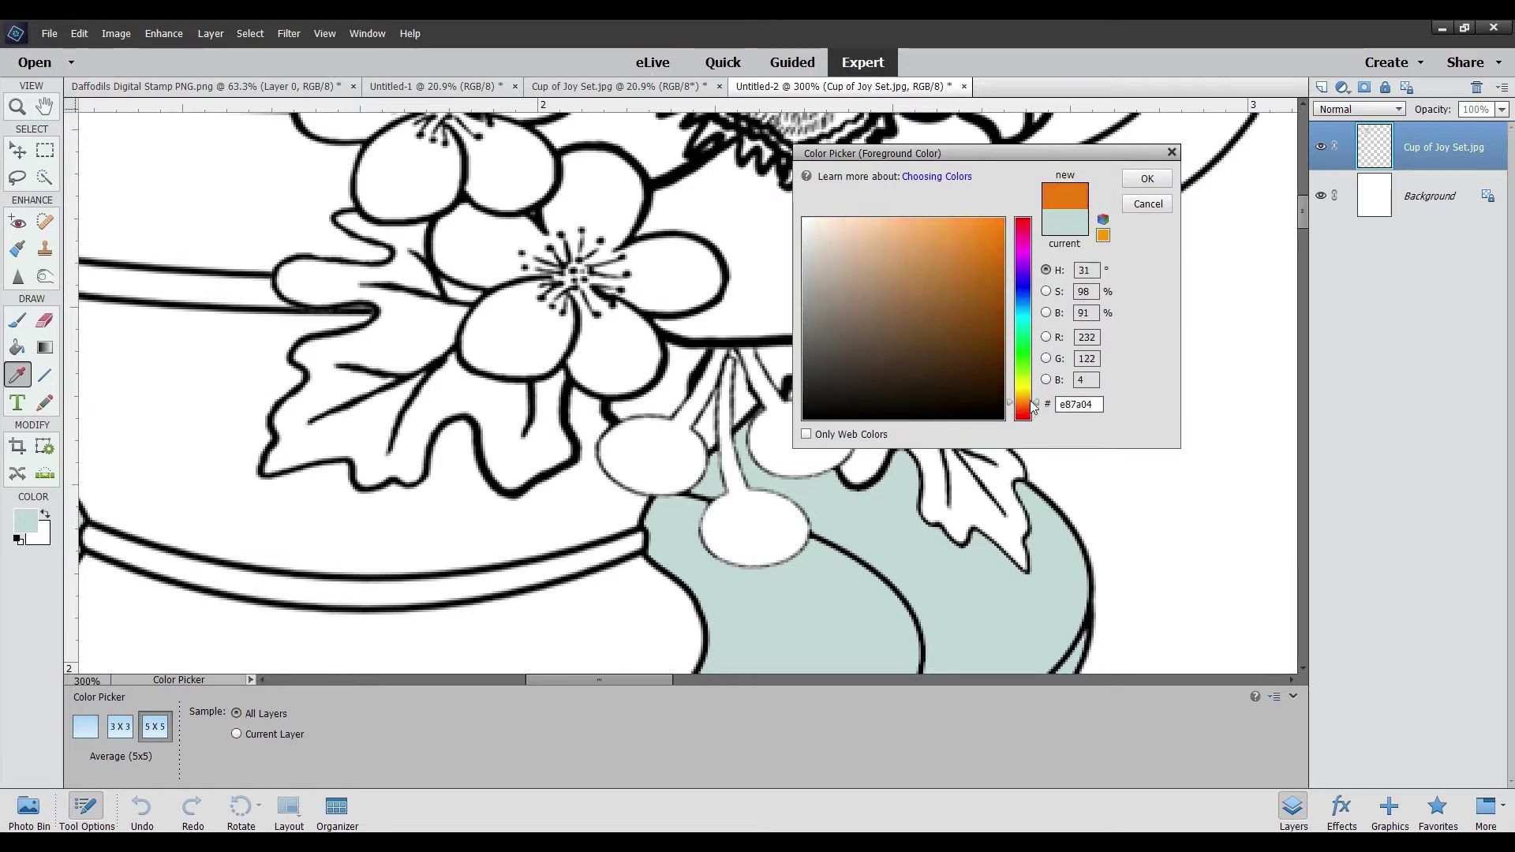
pyautogui.press('k')
pyautogui.click(1147, 178)
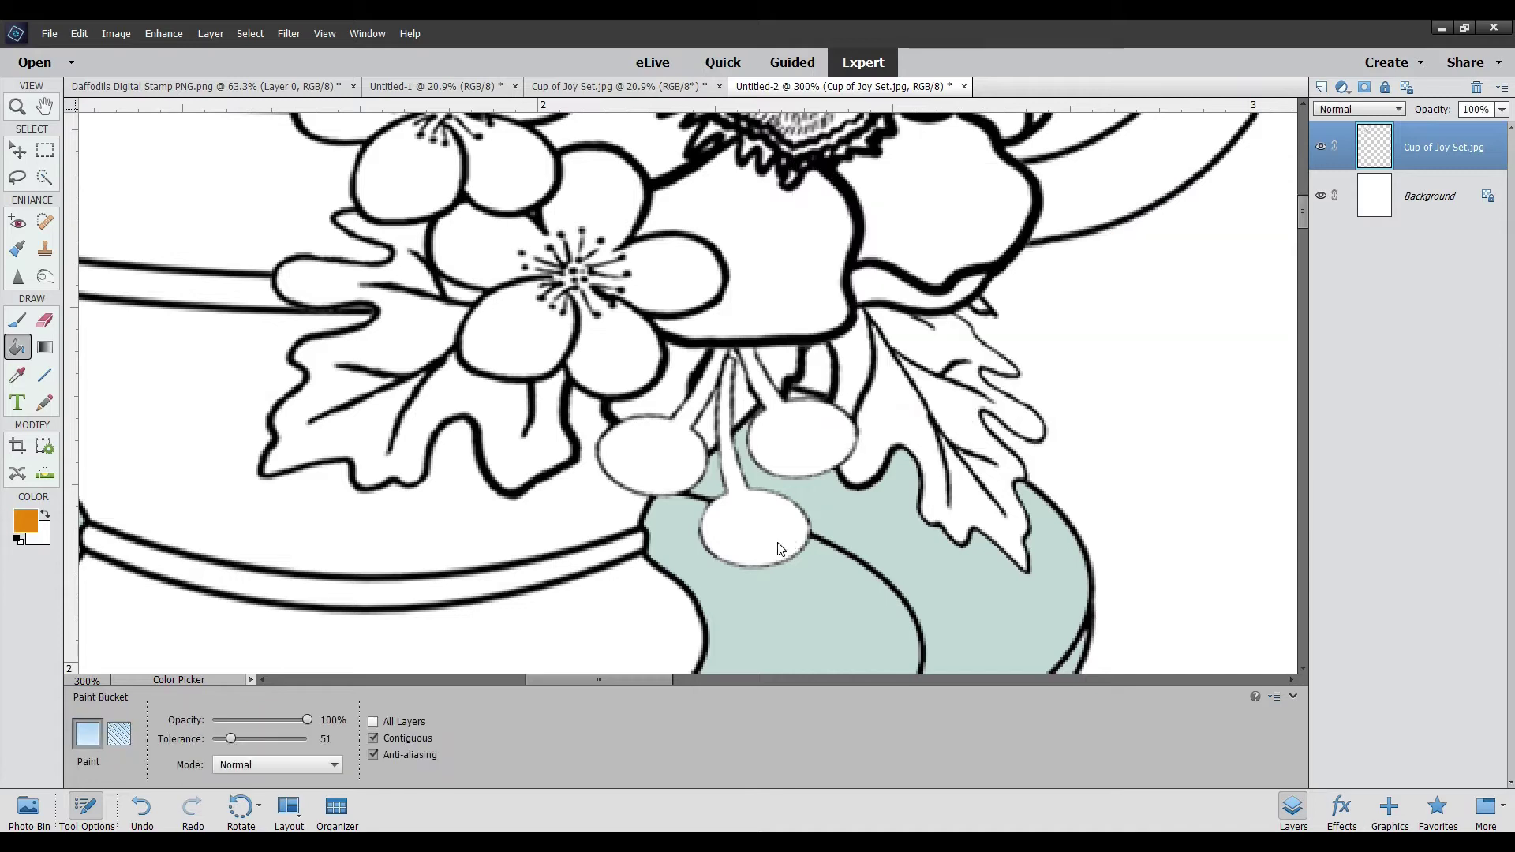
# Fill the three berries and stems below the large flower with orange, leaving the area outside the cup unfilled
pyautogui.click(779, 546)
pyautogui.click(799, 446)
pyautogui.click(645, 453)
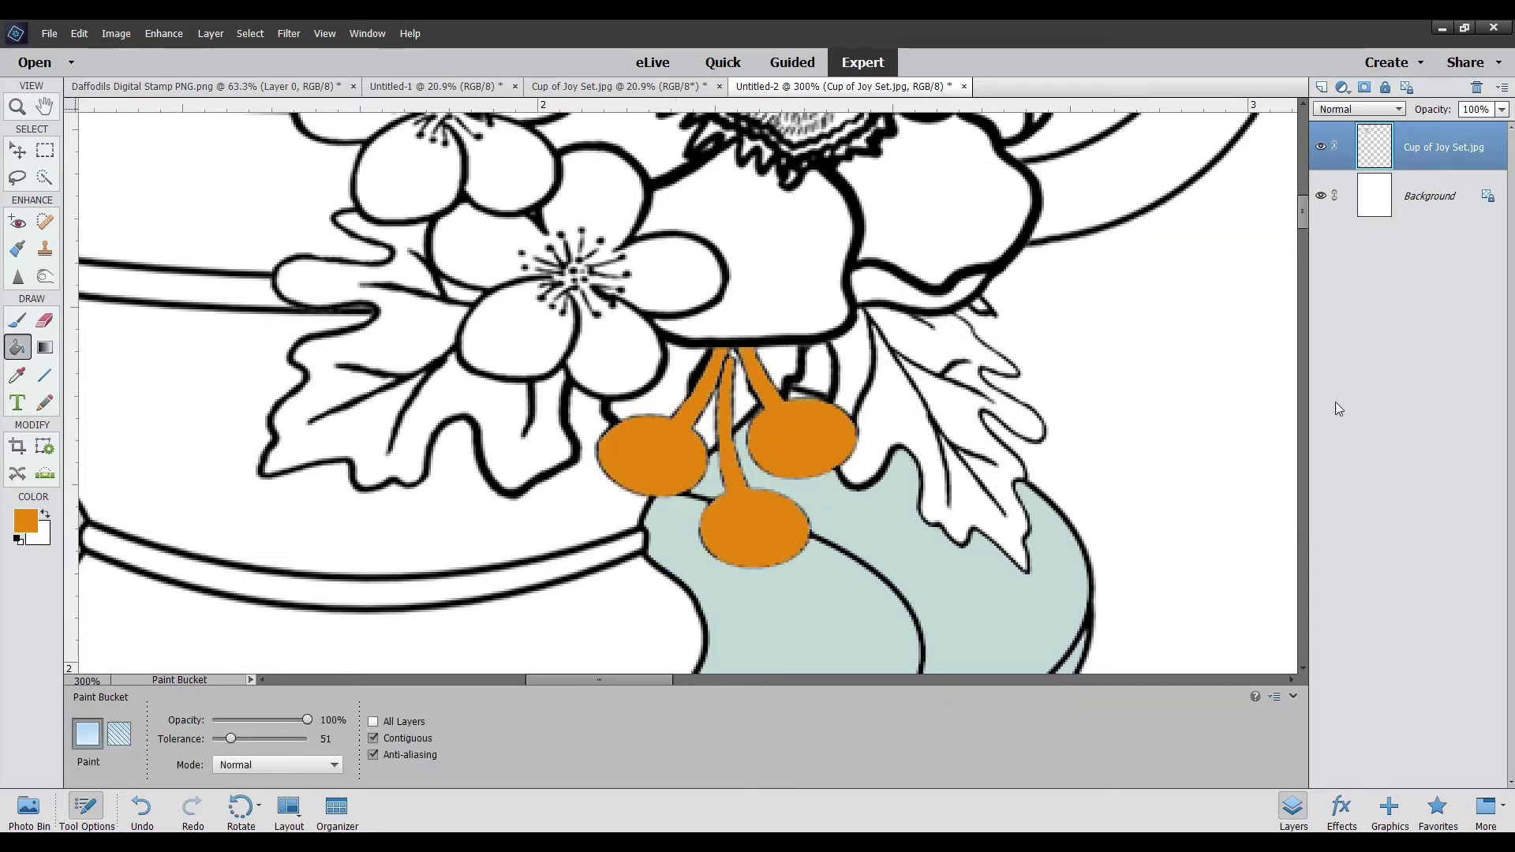
pyautogui.click(1298, 204)
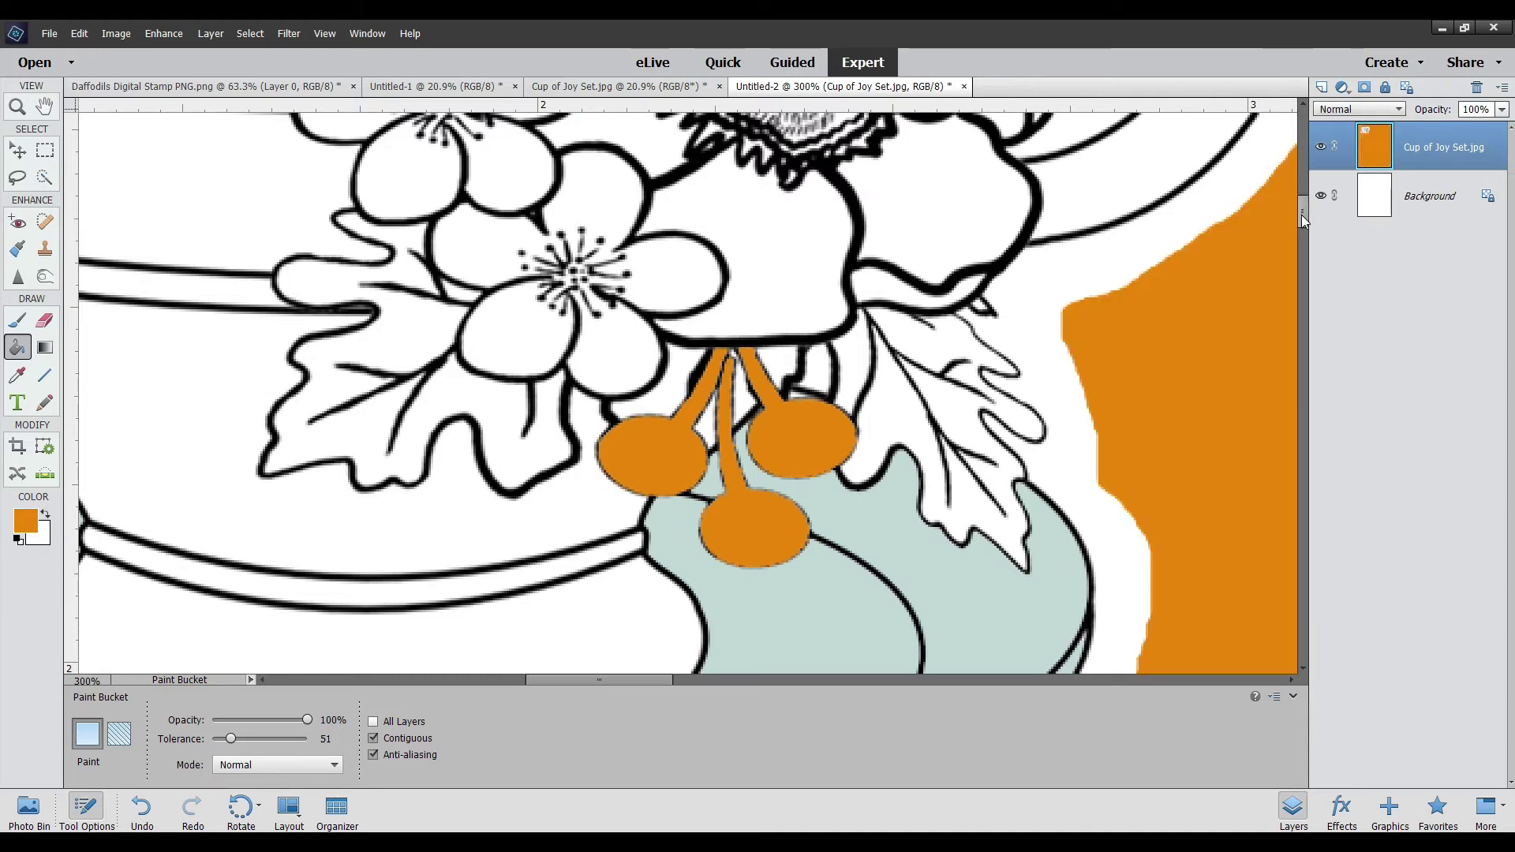
pyautogui.click(142, 806)
# Fill the three berries above the large flower with orange
pyautogui.moveTo(1304, 216); pyautogui.dragTo(1306, 179)
pyautogui.click(1014, 325)
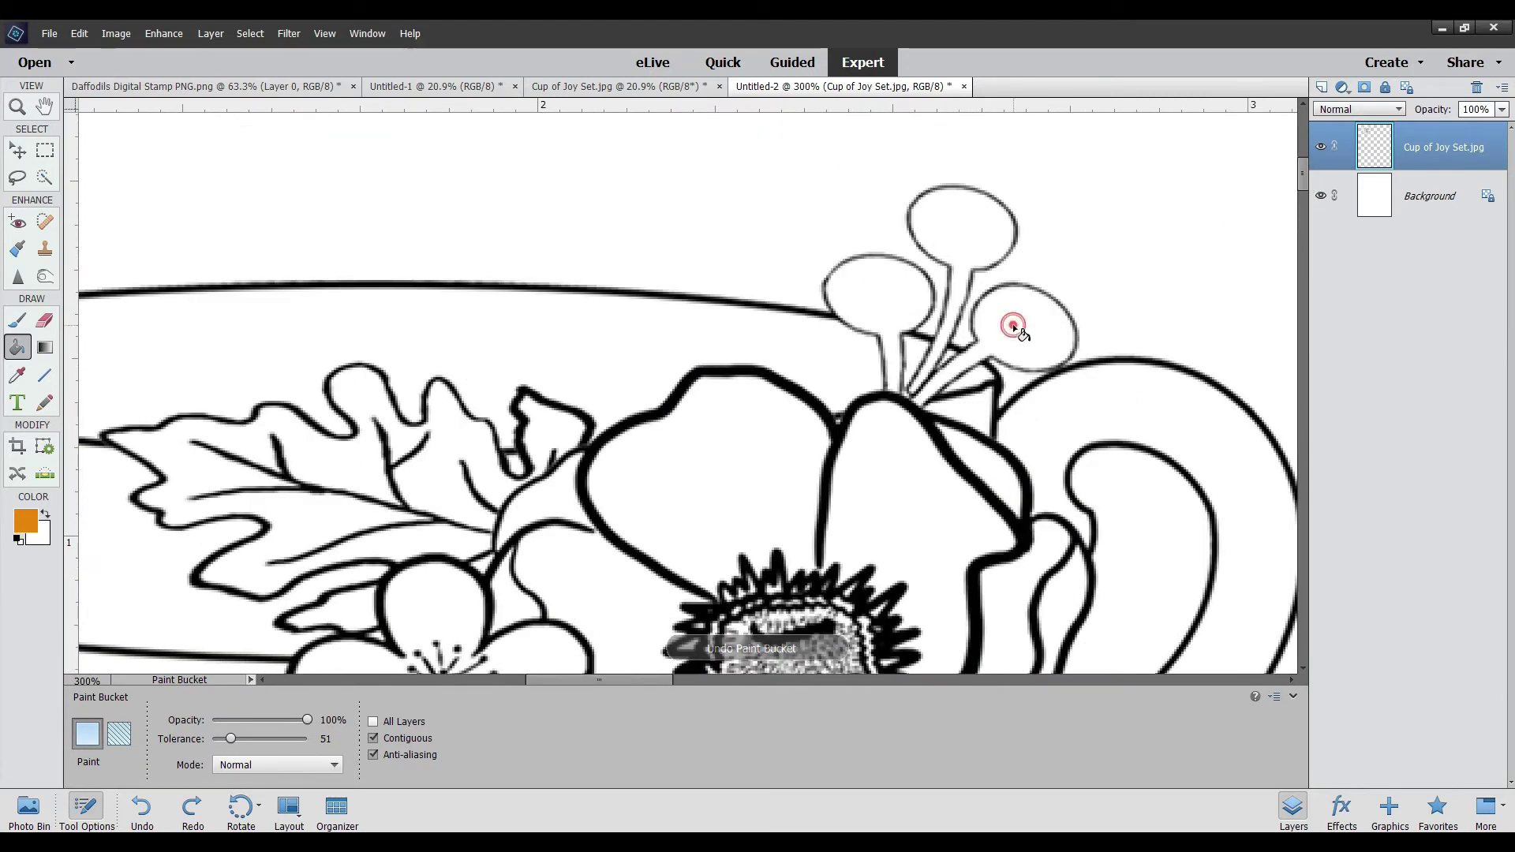
pyautogui.click(964, 235)
pyautogui.click(882, 289)
# Set the foreground colour to purple, #8c0e7f
pyautogui.moveTo(1307, 172)
pyautogui.mouseDown()
pyautogui.moveTo(1306, 210)
pyautogui.moveTo(1306, 187)
pyautogui.mouseUp()
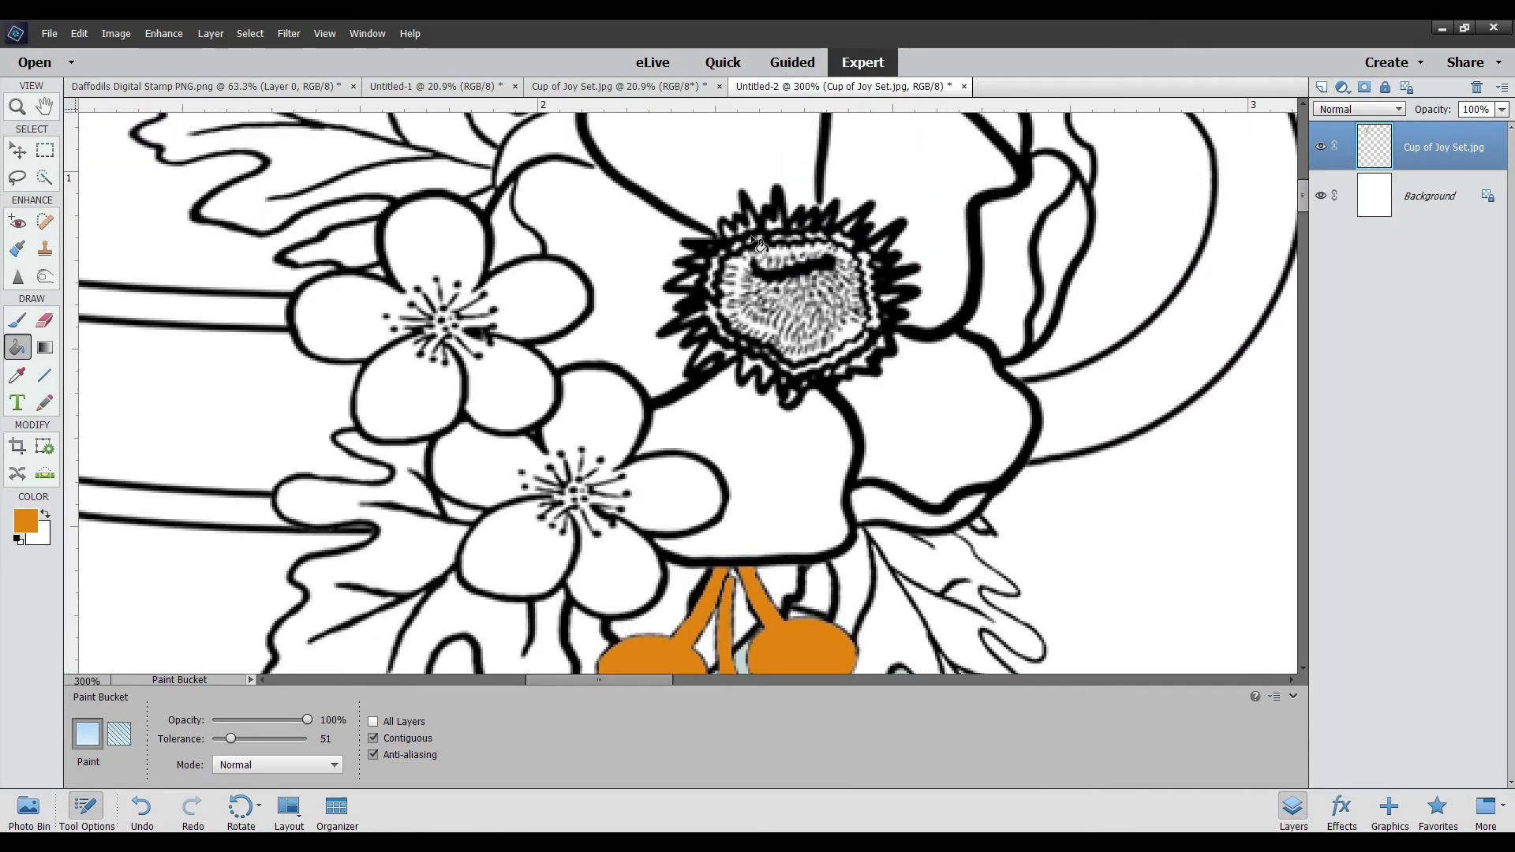
pyautogui.click(25, 521)
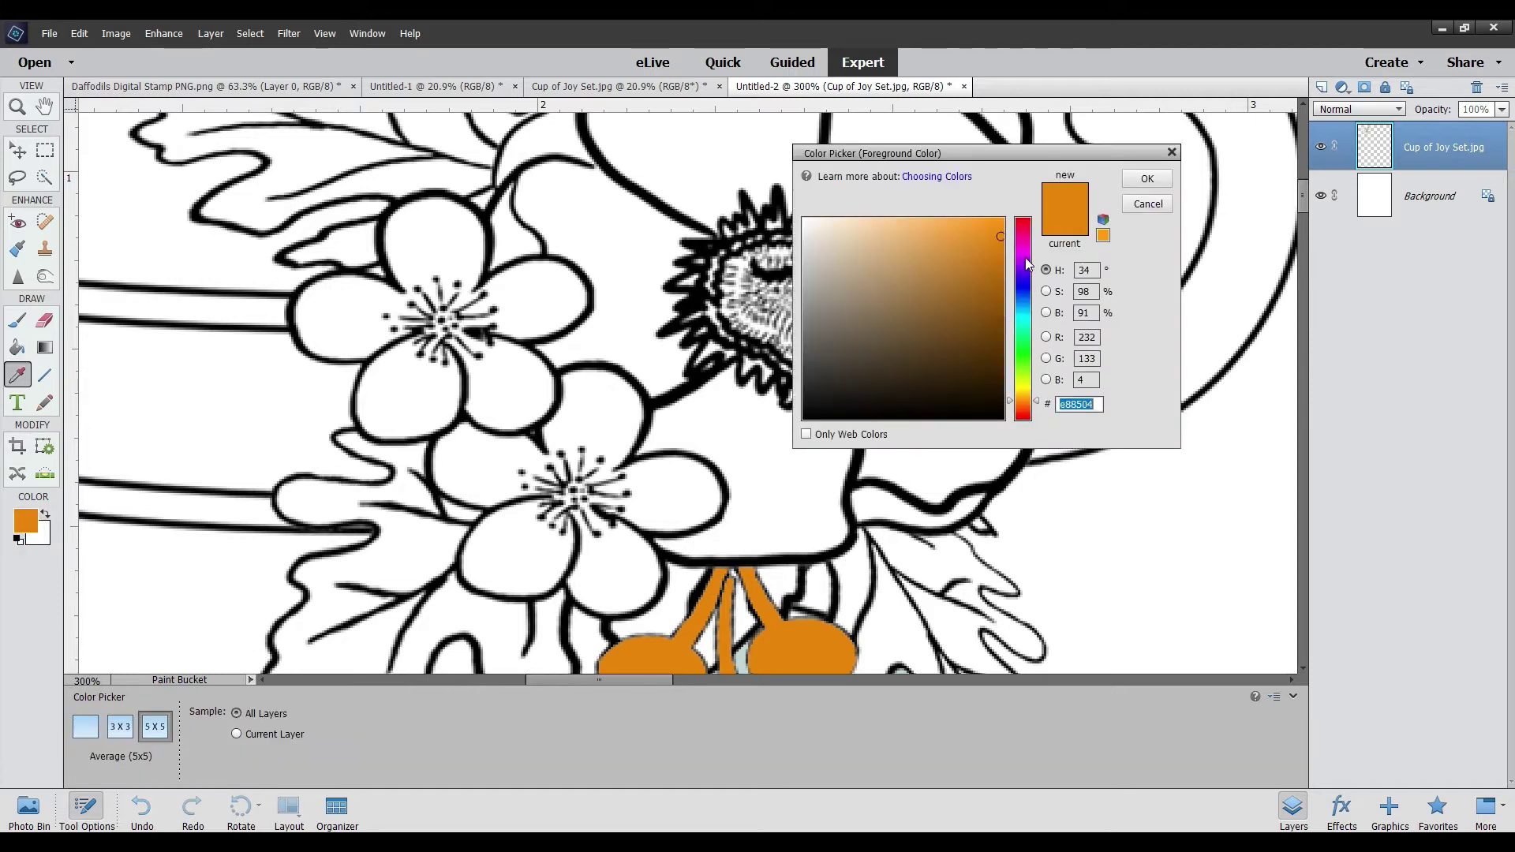
pyautogui.click(1022, 248)
pyautogui.moveTo(969, 261); pyautogui.dragTo(984, 310)
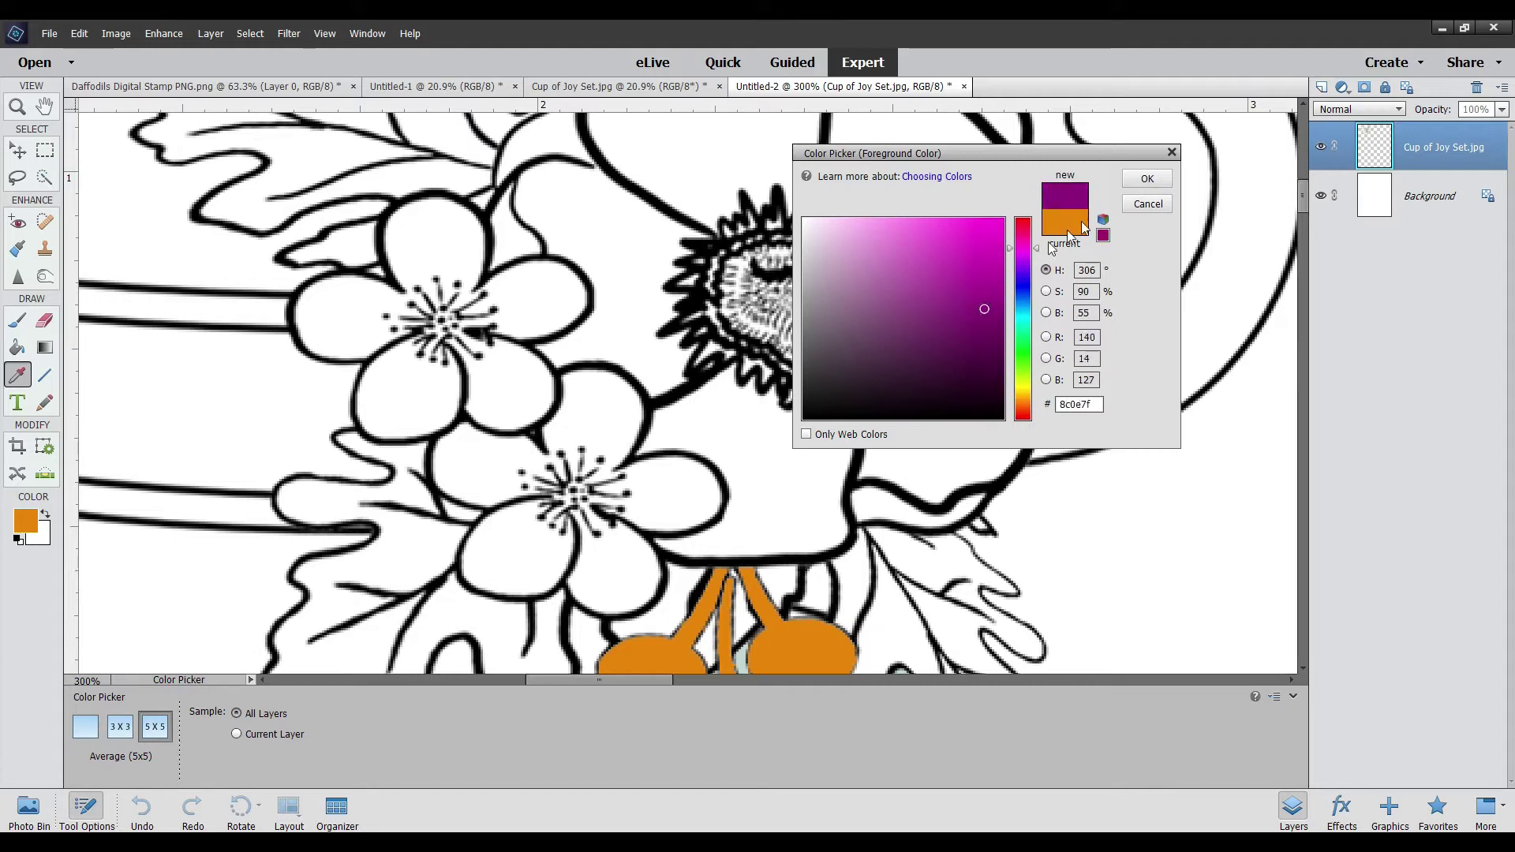
pyautogui.click(1147, 178)
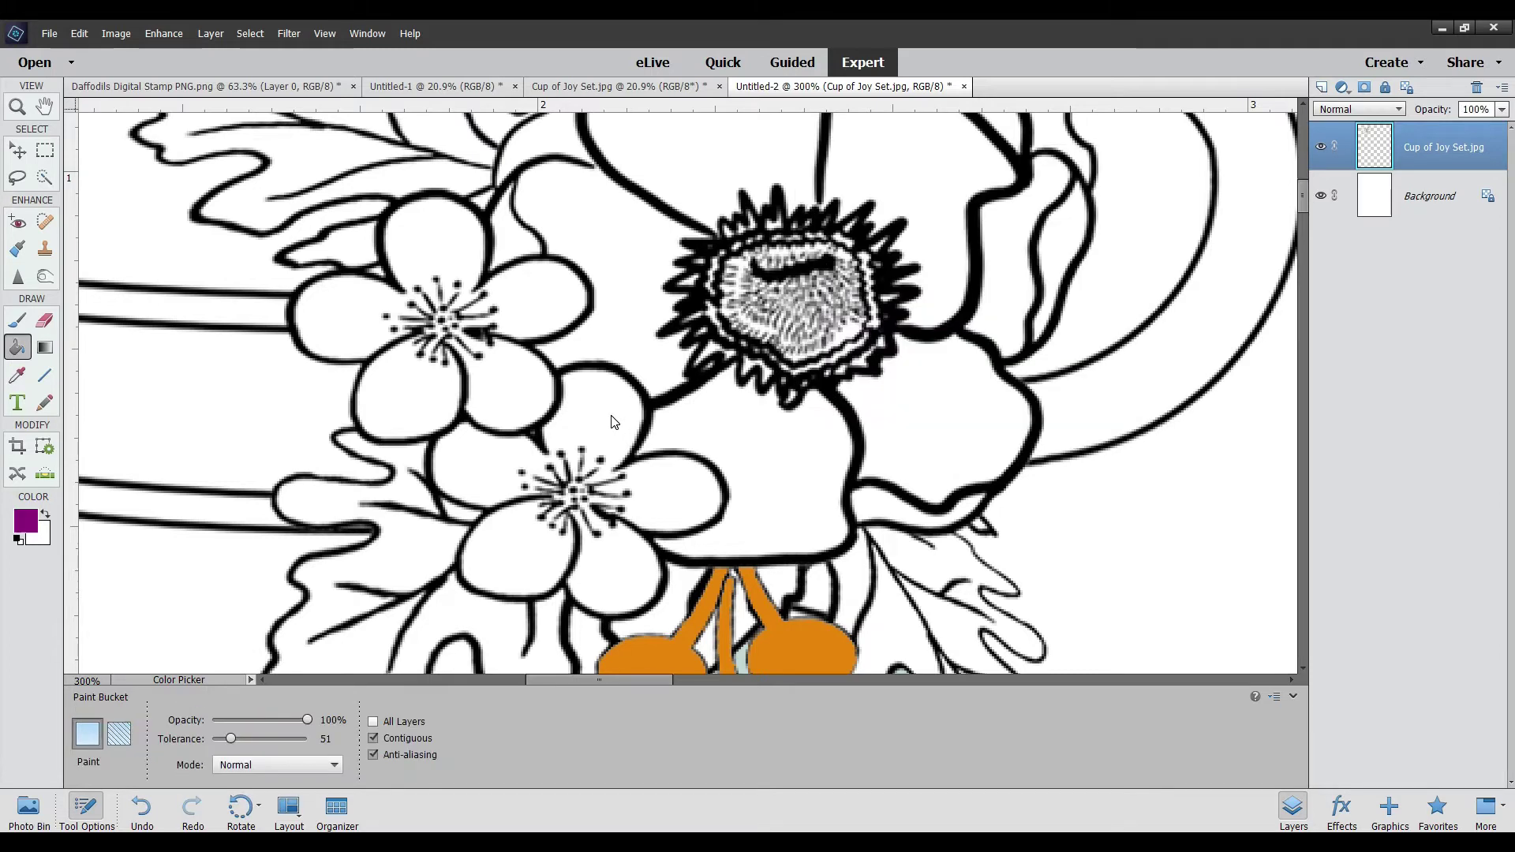
# Fill the petals and centre gaps of the two small flowers with purple
pyautogui.click(614, 422)
pyautogui.click(682, 505)
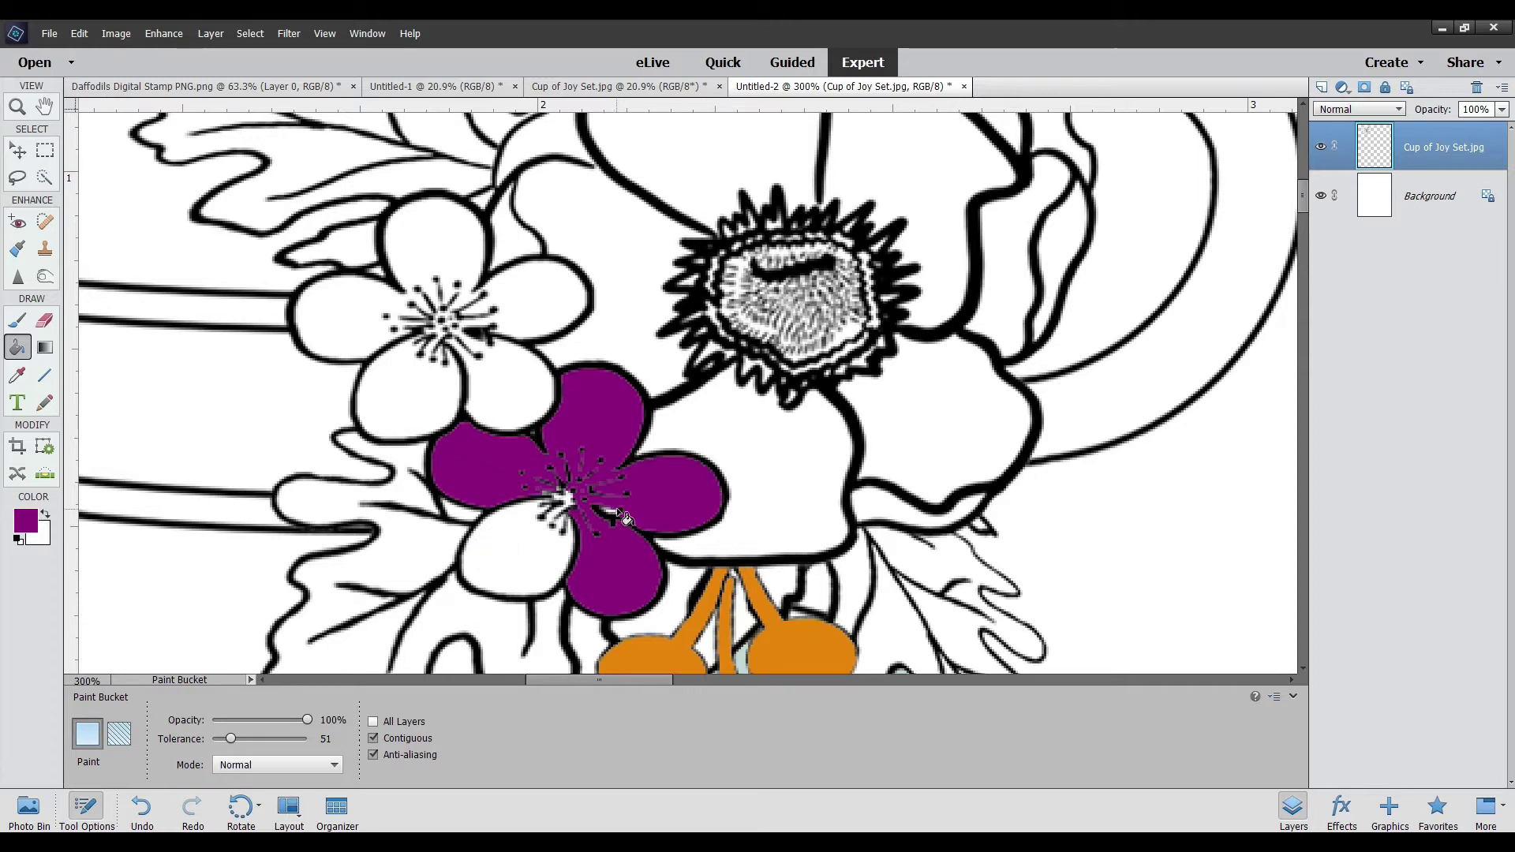
pyautogui.click(568, 511)
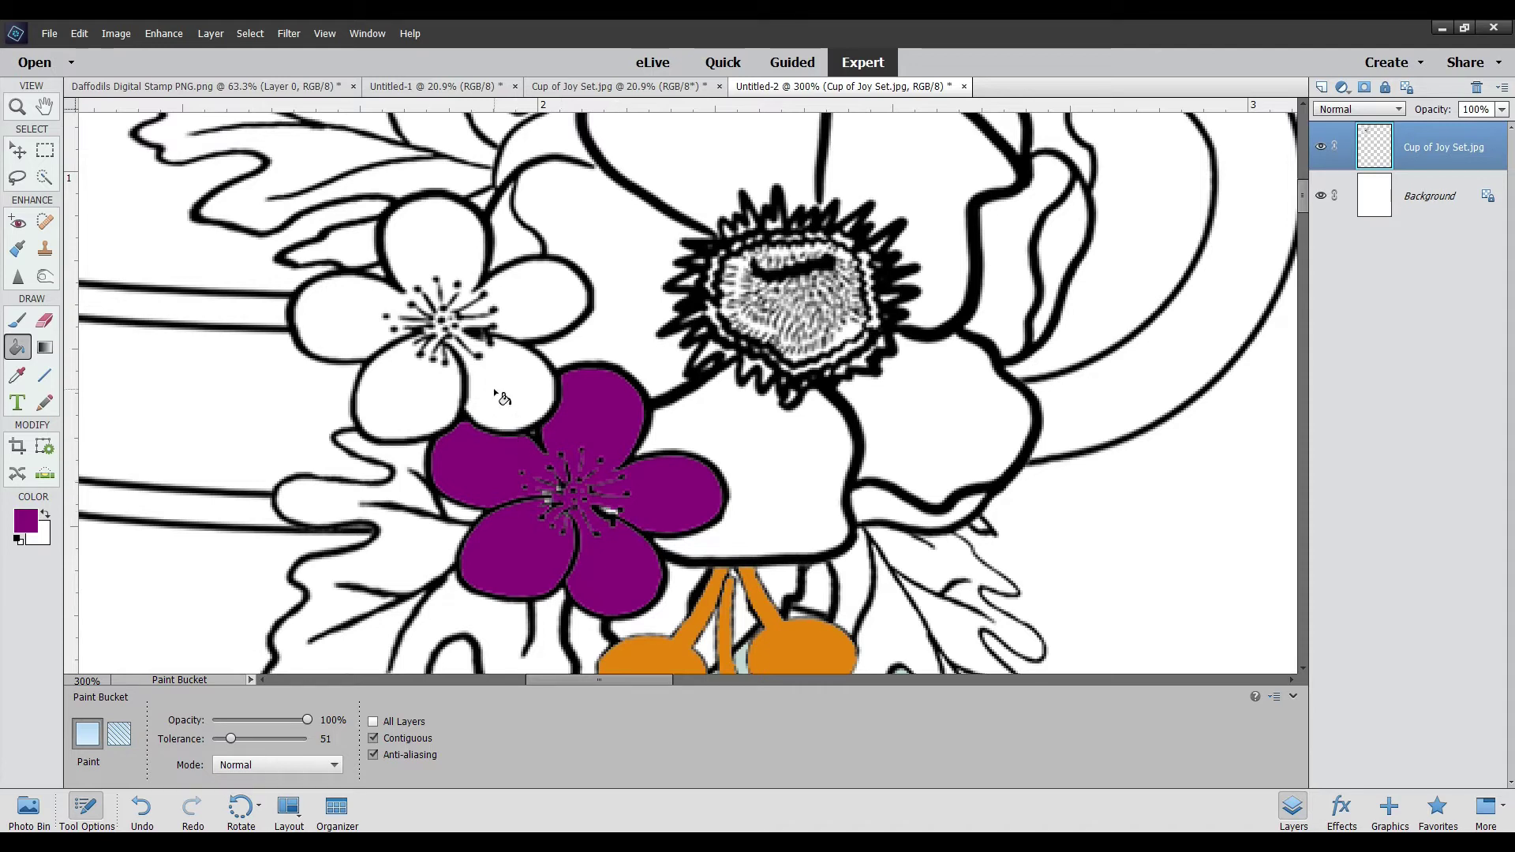
pyautogui.click(546, 284)
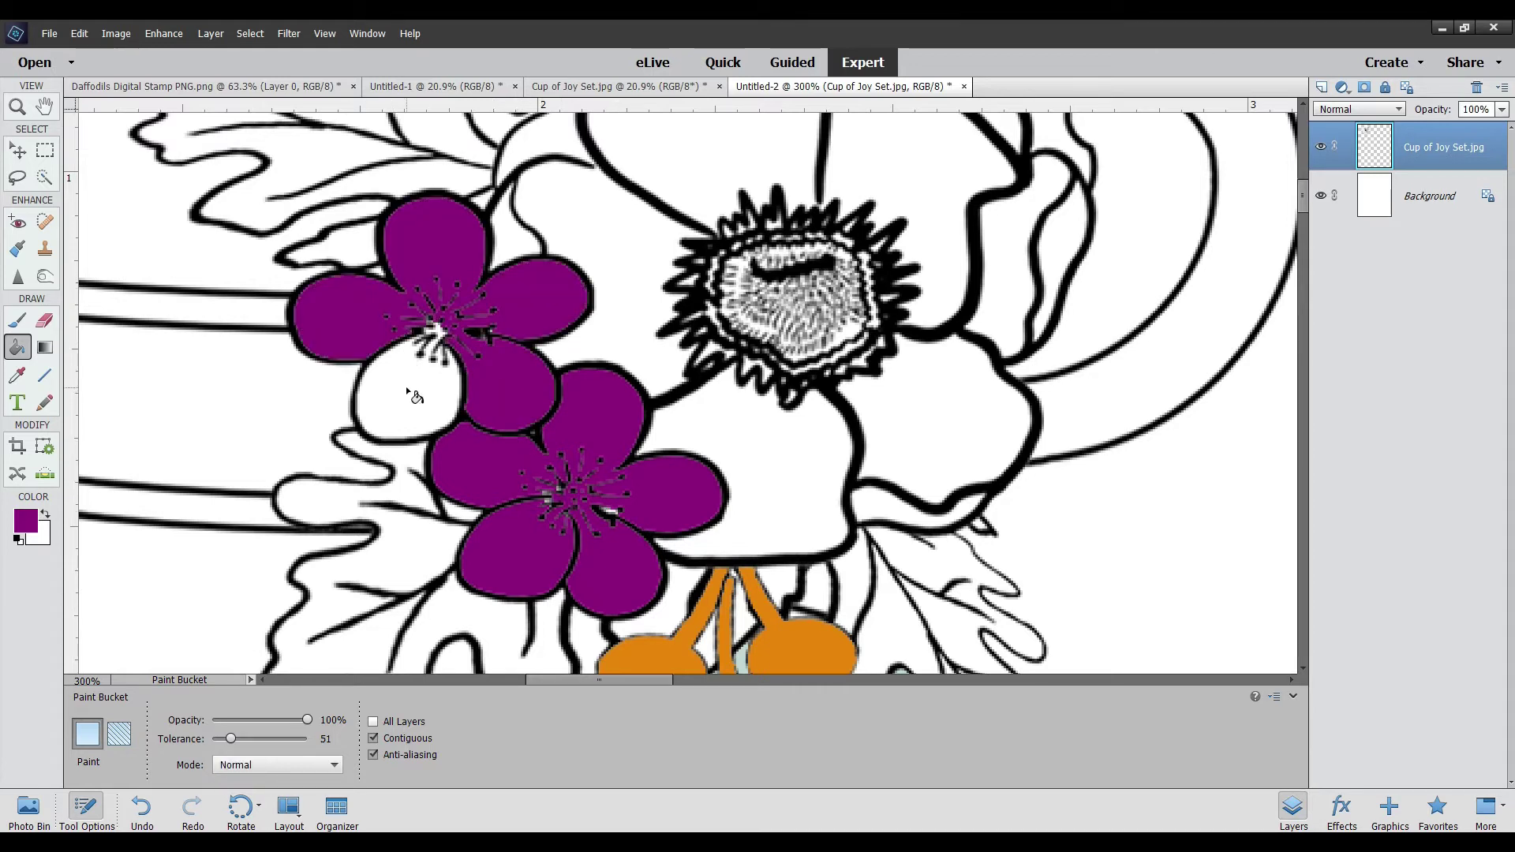
pyautogui.click(440, 335)
pyautogui.click(438, 330)
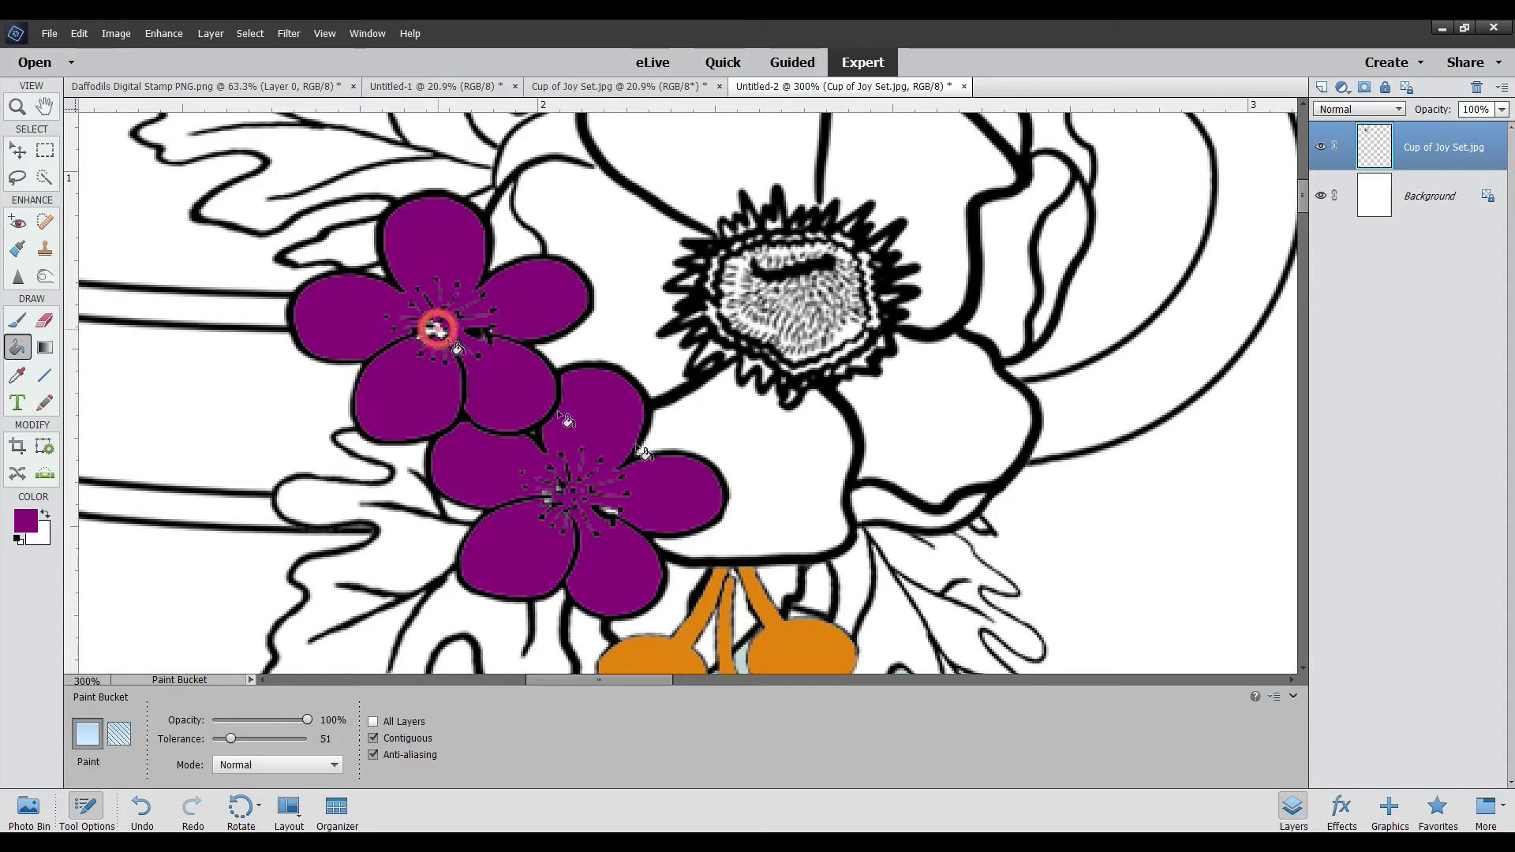
# Set the foreground colour to light pink, #ecb5e2
pyautogui.moveTo(1300, 195)
pyautogui.mouseDown()
pyautogui.moveTo(1309, 235)
pyautogui.moveTo(1308, 168)
pyautogui.moveTo(1308, 194)
pyautogui.mouseUp()
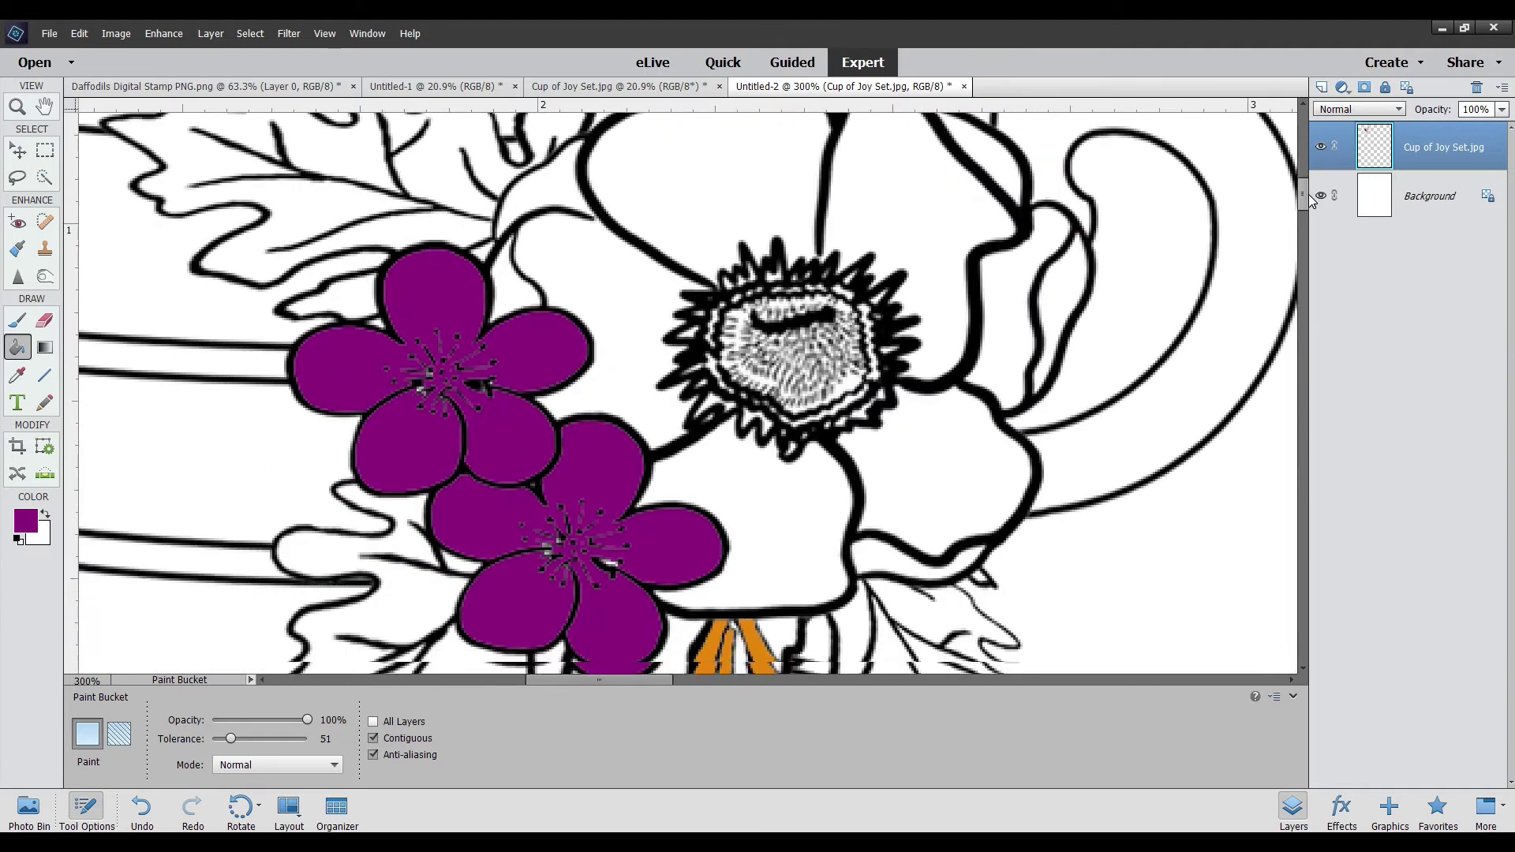
pyautogui.click(24, 521)
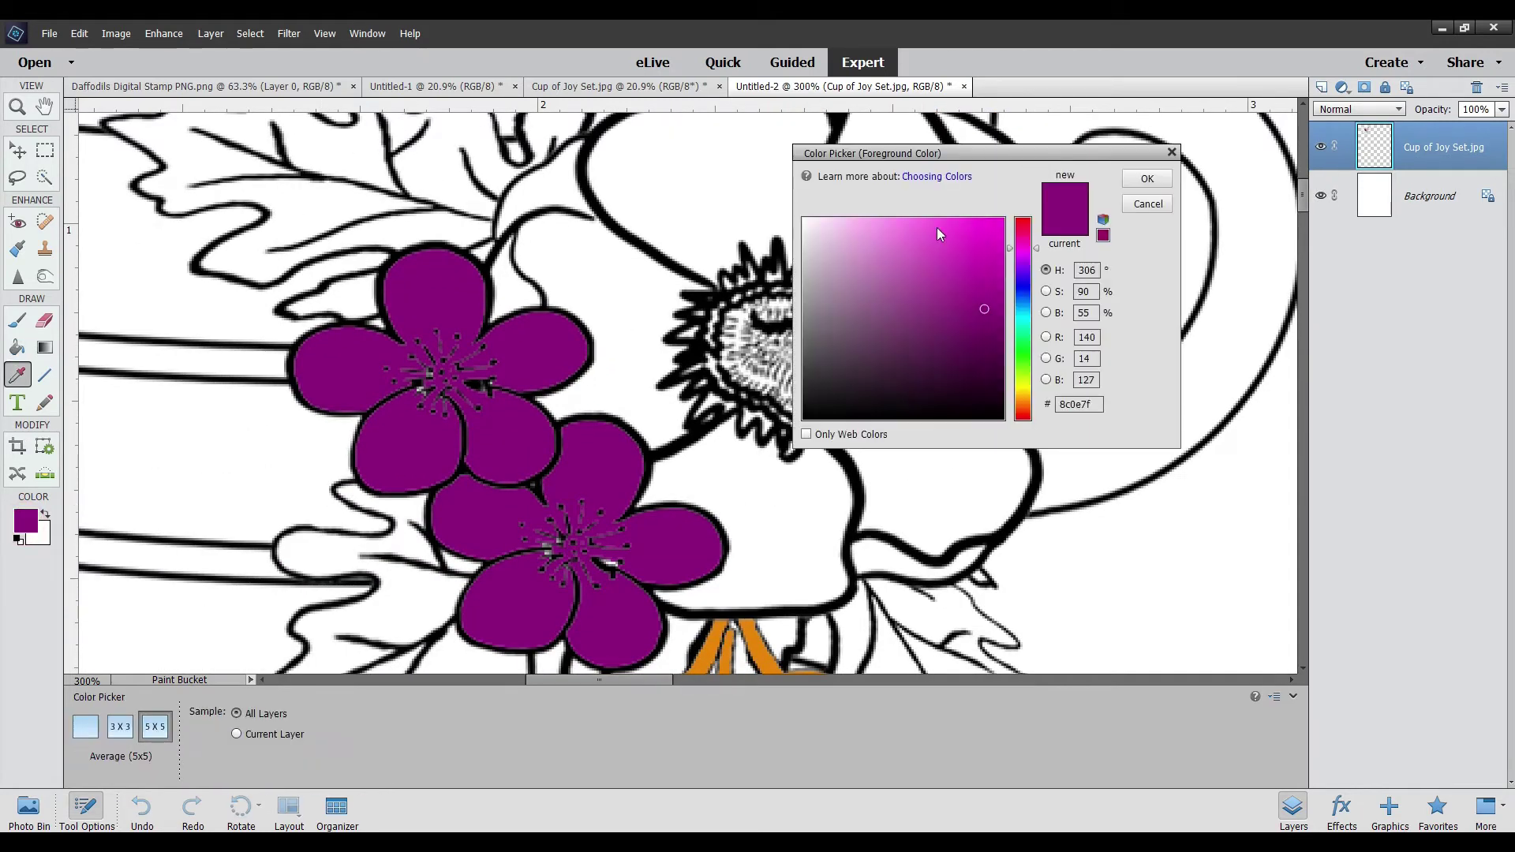
pyautogui.click(1025, 256)
pyautogui.click(1024, 246)
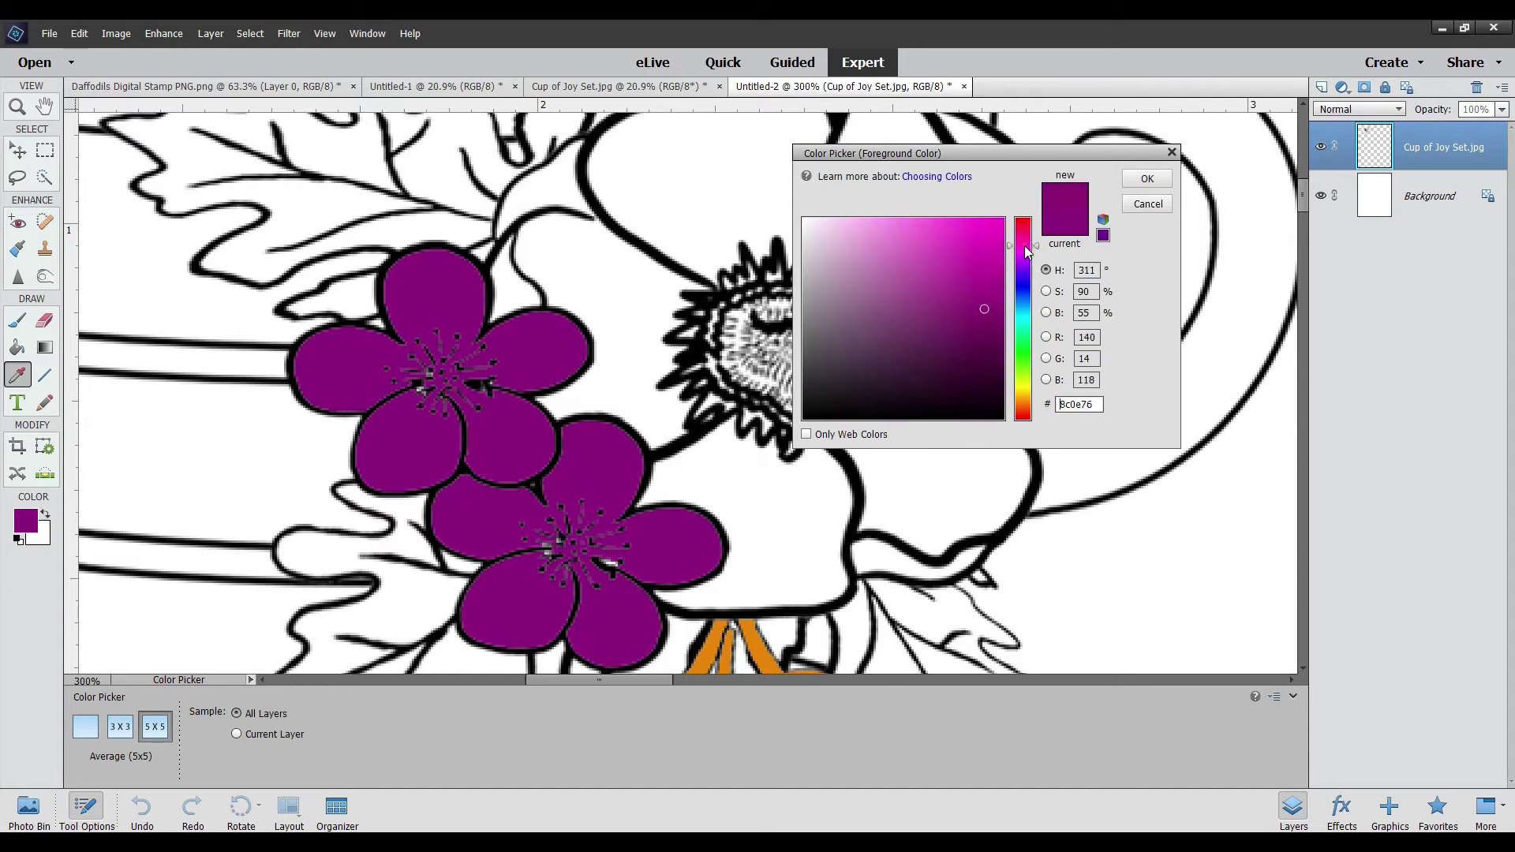
pyautogui.click(849, 233)
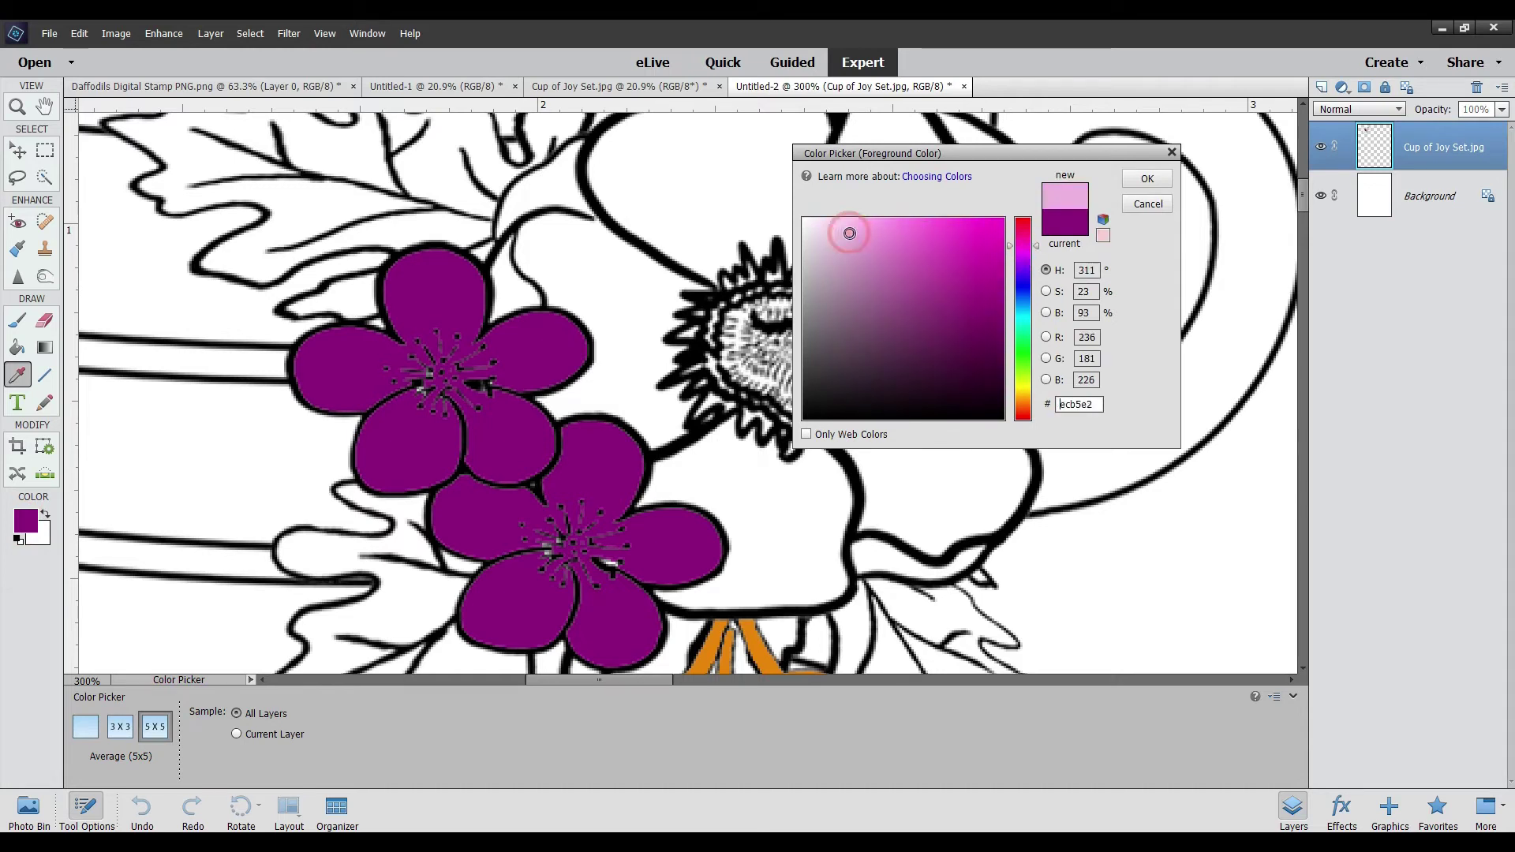
pyautogui.click(1144, 178)
# Fill all petals of the large flower, including their folded edges, with light pink using the Paint Bucket
pyautogui.press('k')
pyautogui.click(724, 198)
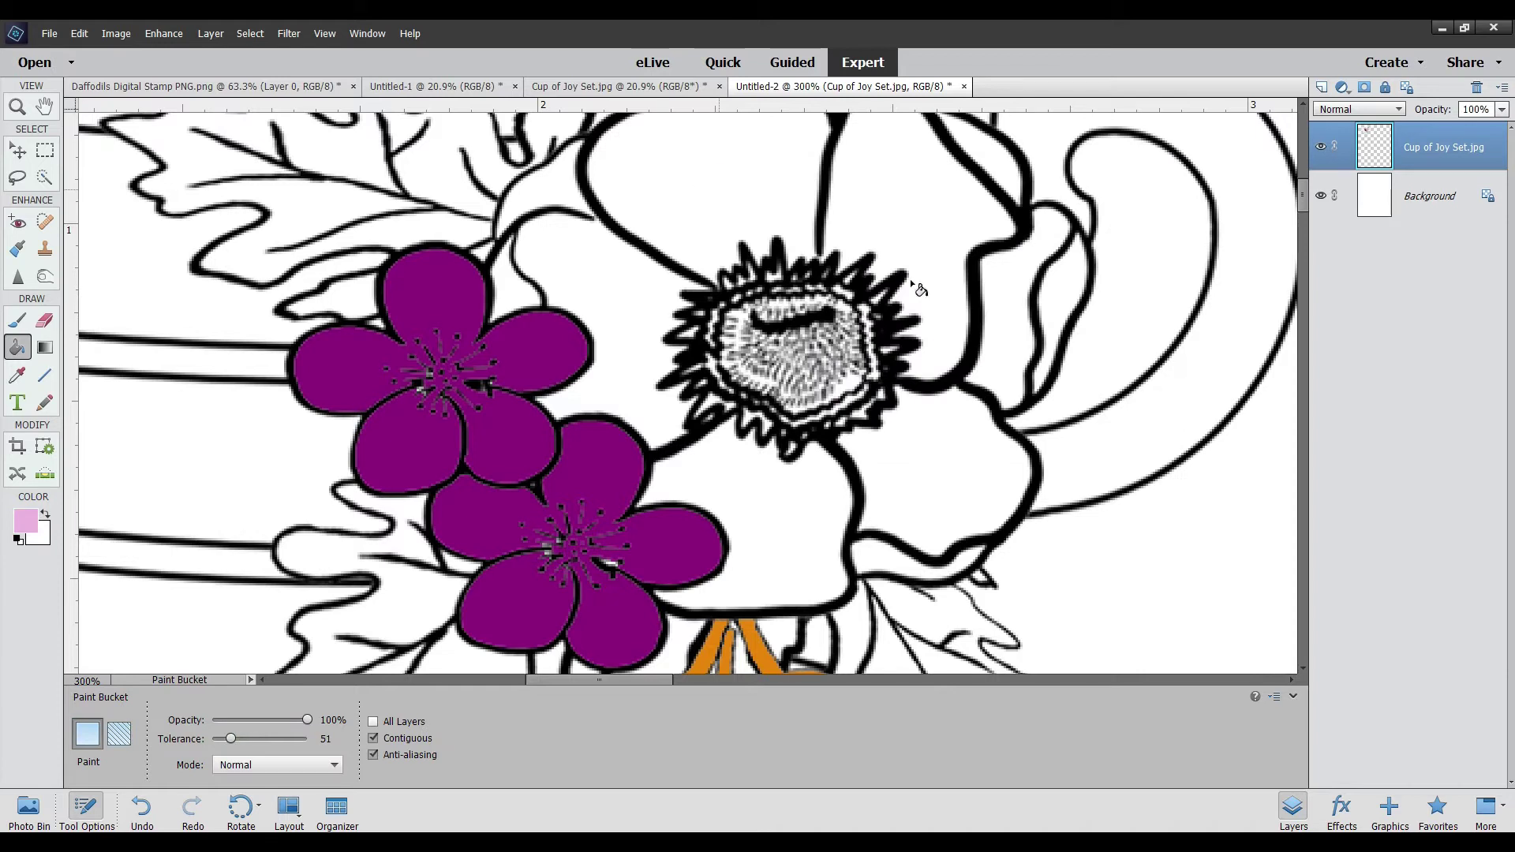
pyautogui.click(1003, 175)
pyautogui.click(1007, 284)
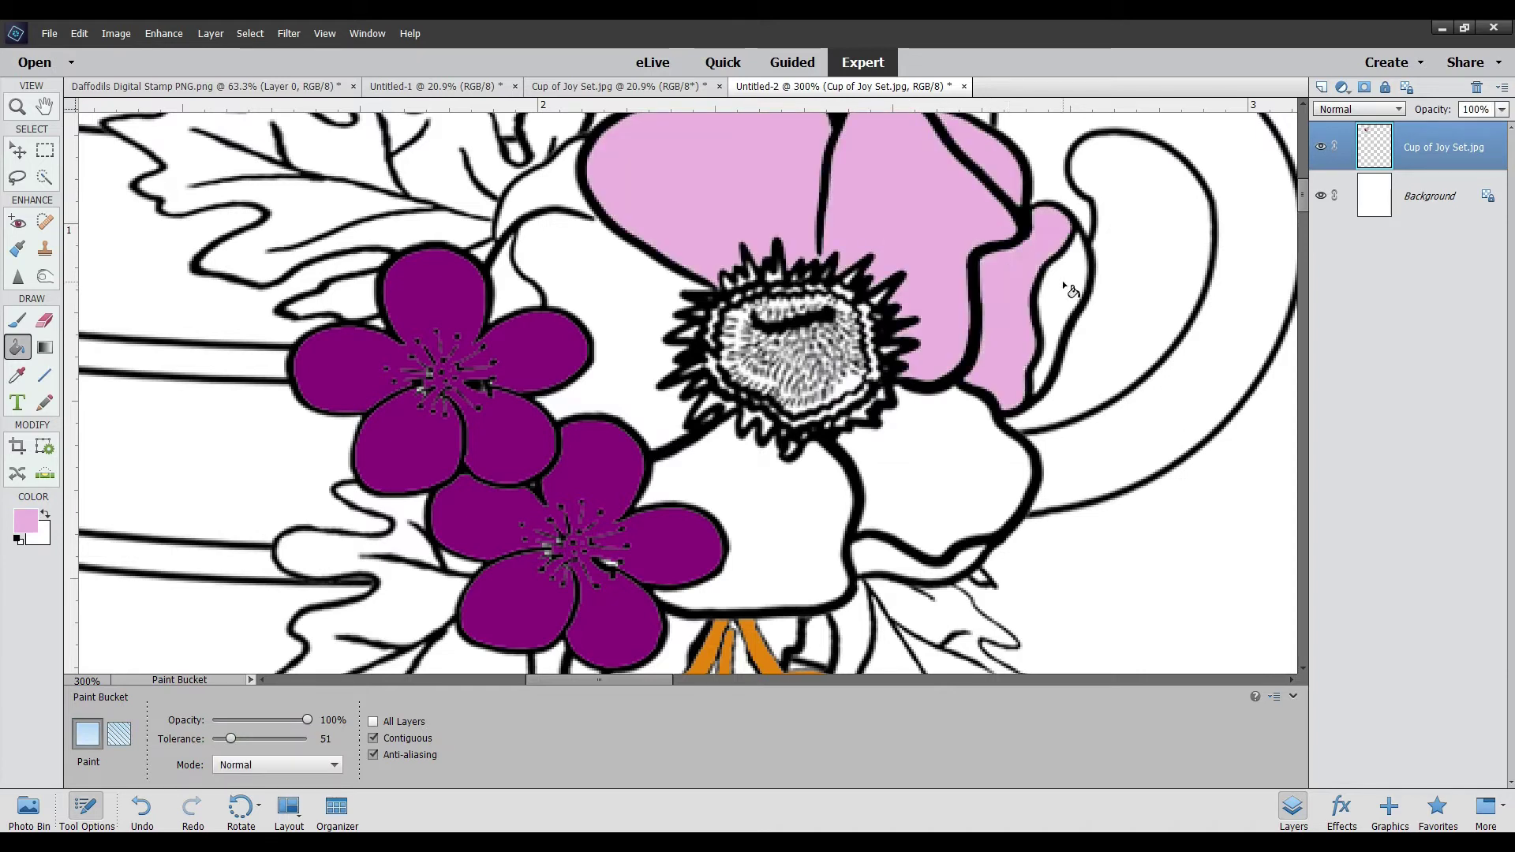
pyautogui.click(1061, 282)
pyautogui.click(519, 269)
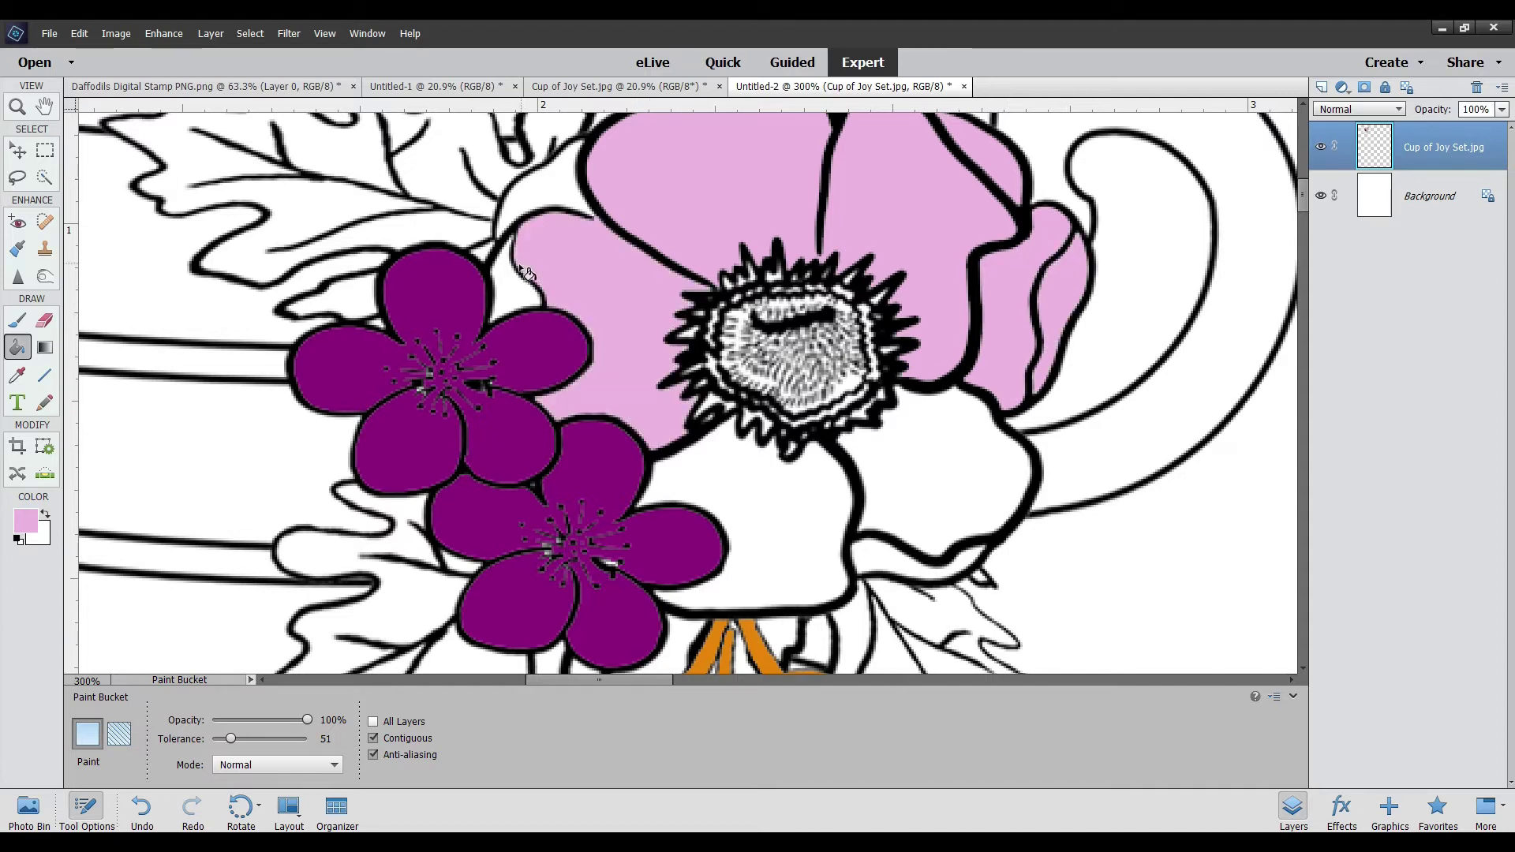
pyautogui.click(505, 292)
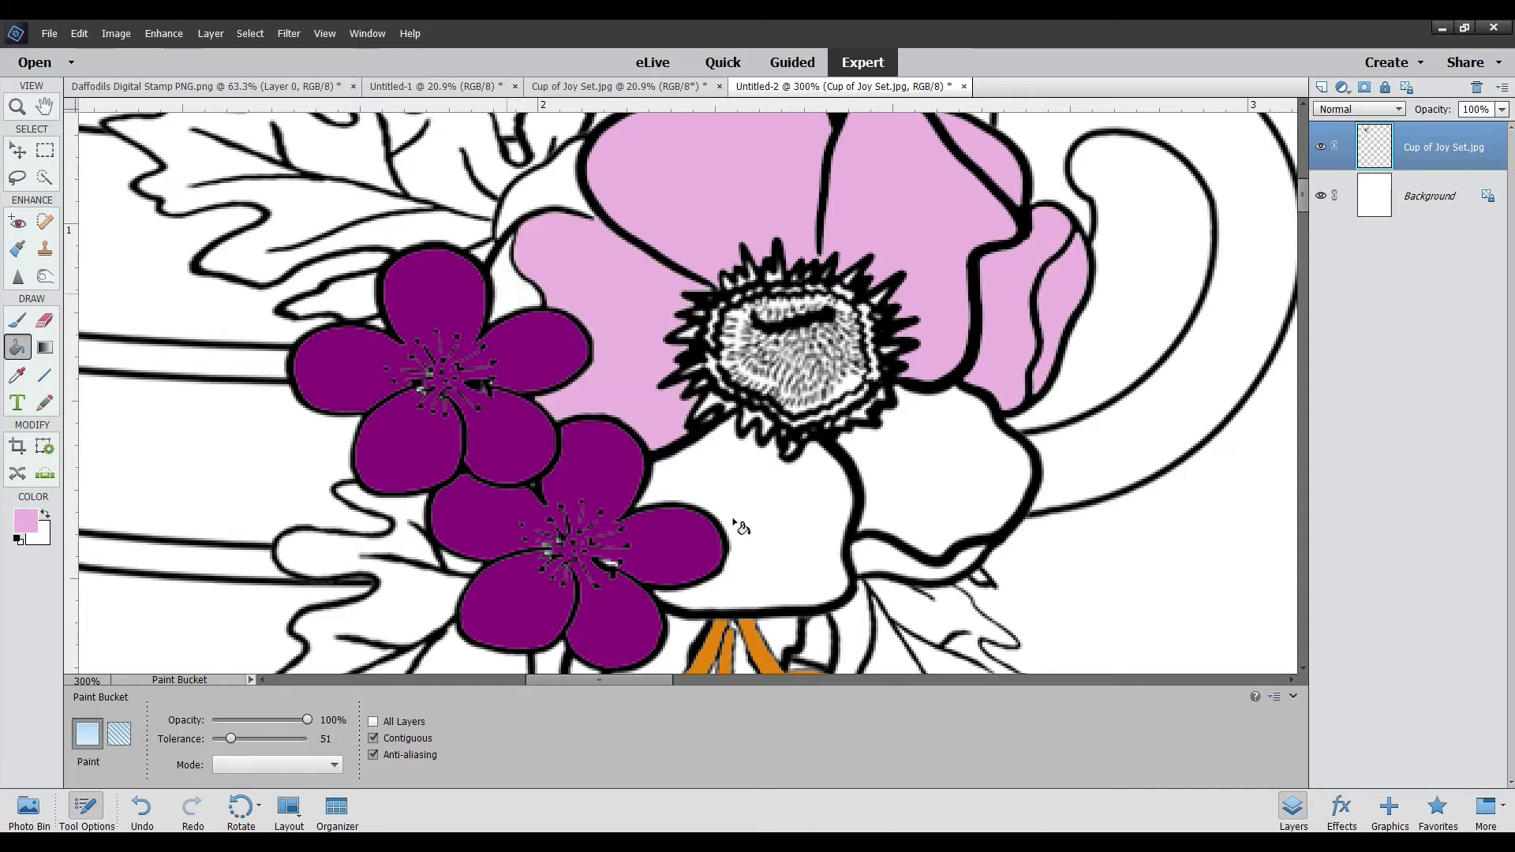
pyautogui.click(991, 467)
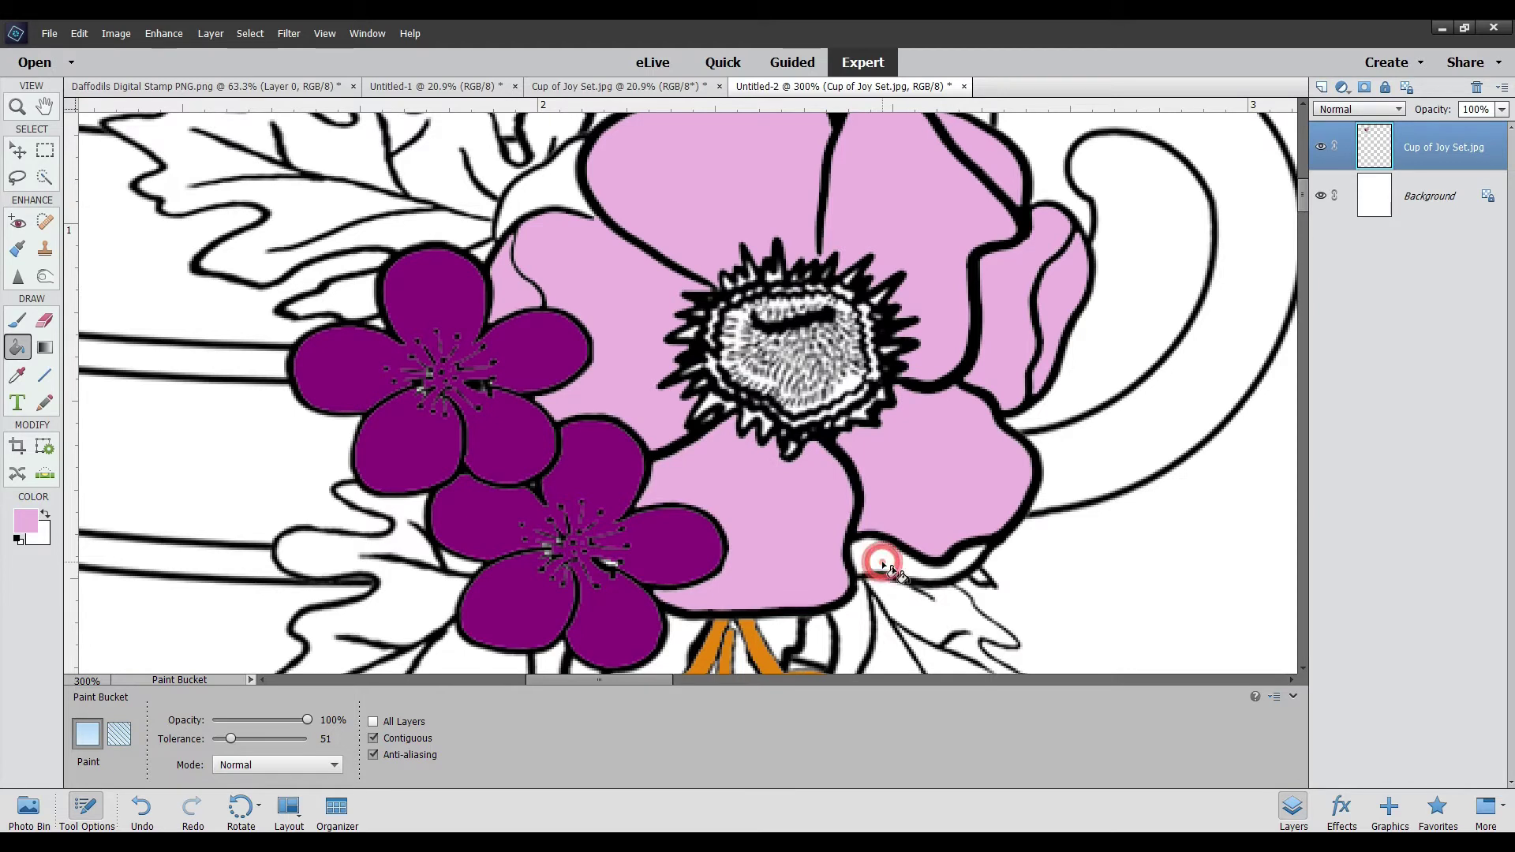
pyautogui.click(17, 106)
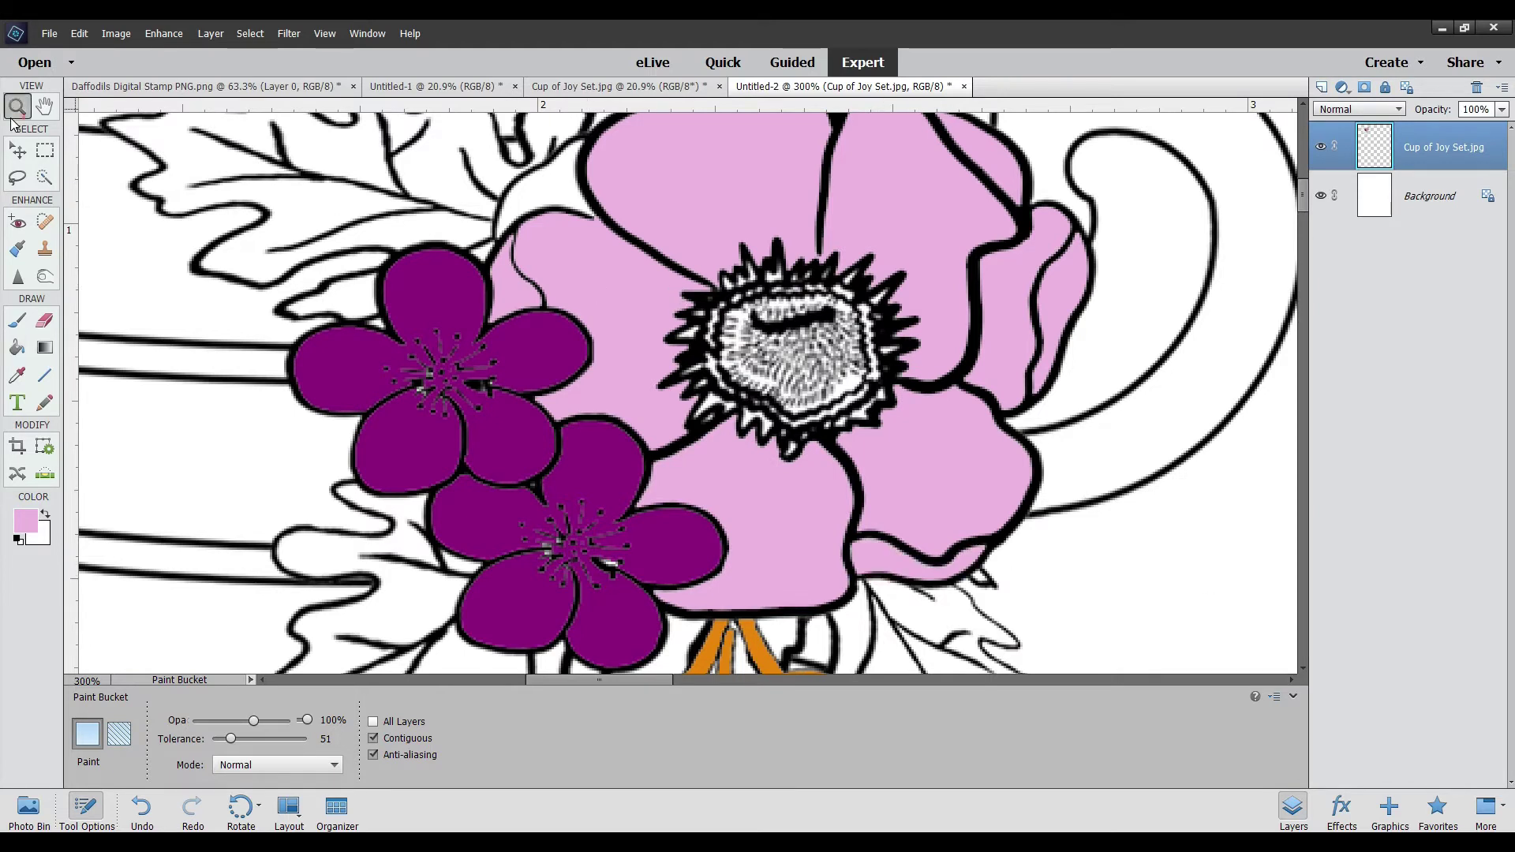
pyautogui.click(119, 730)
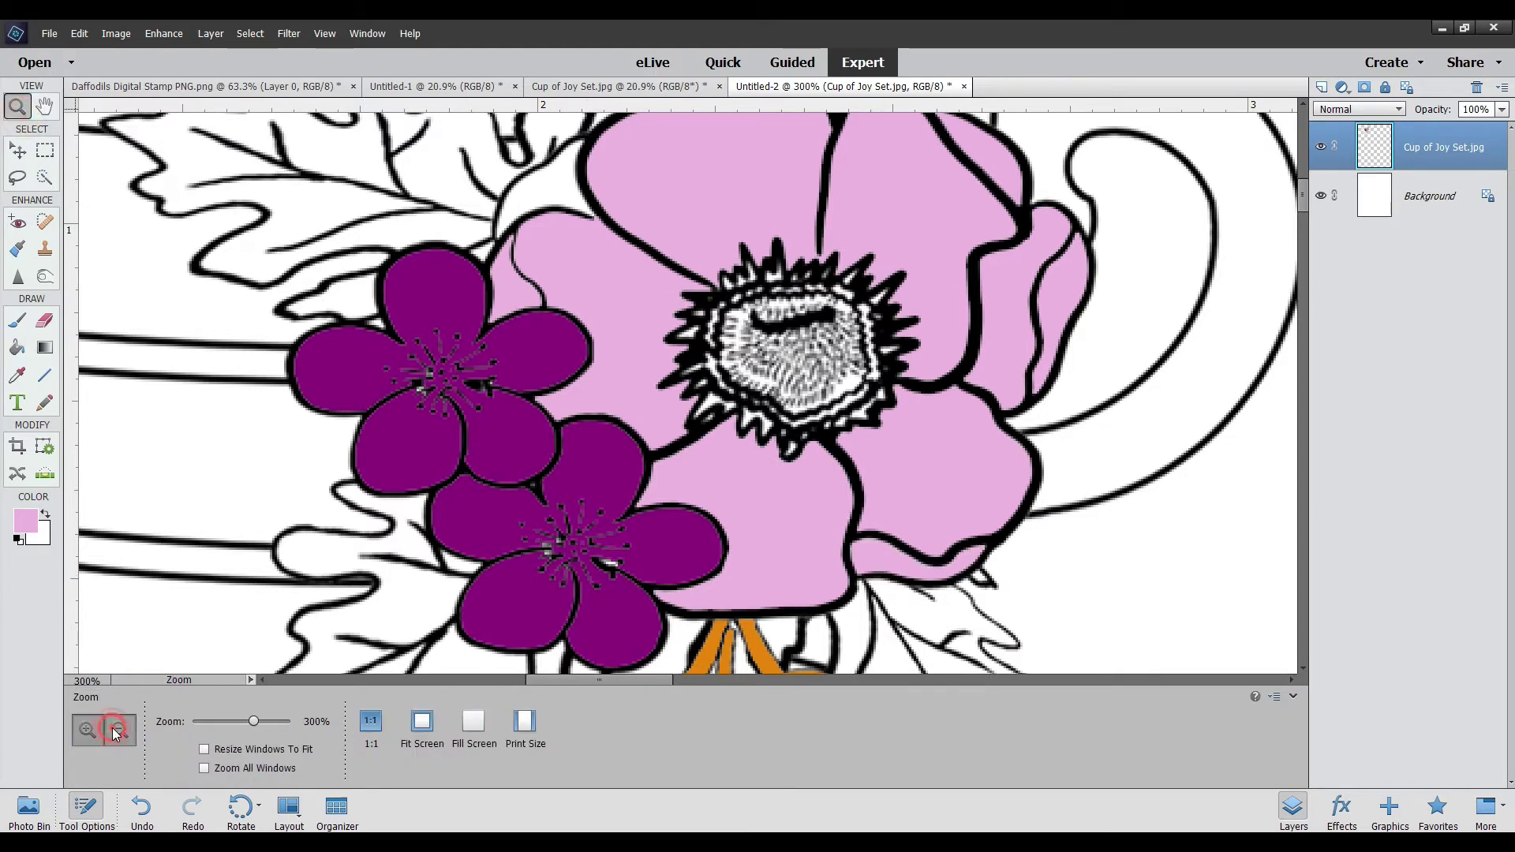
# Fill the remaining white petal at the large flower's upper-left edge with light pink
pyautogui.click(647, 503)
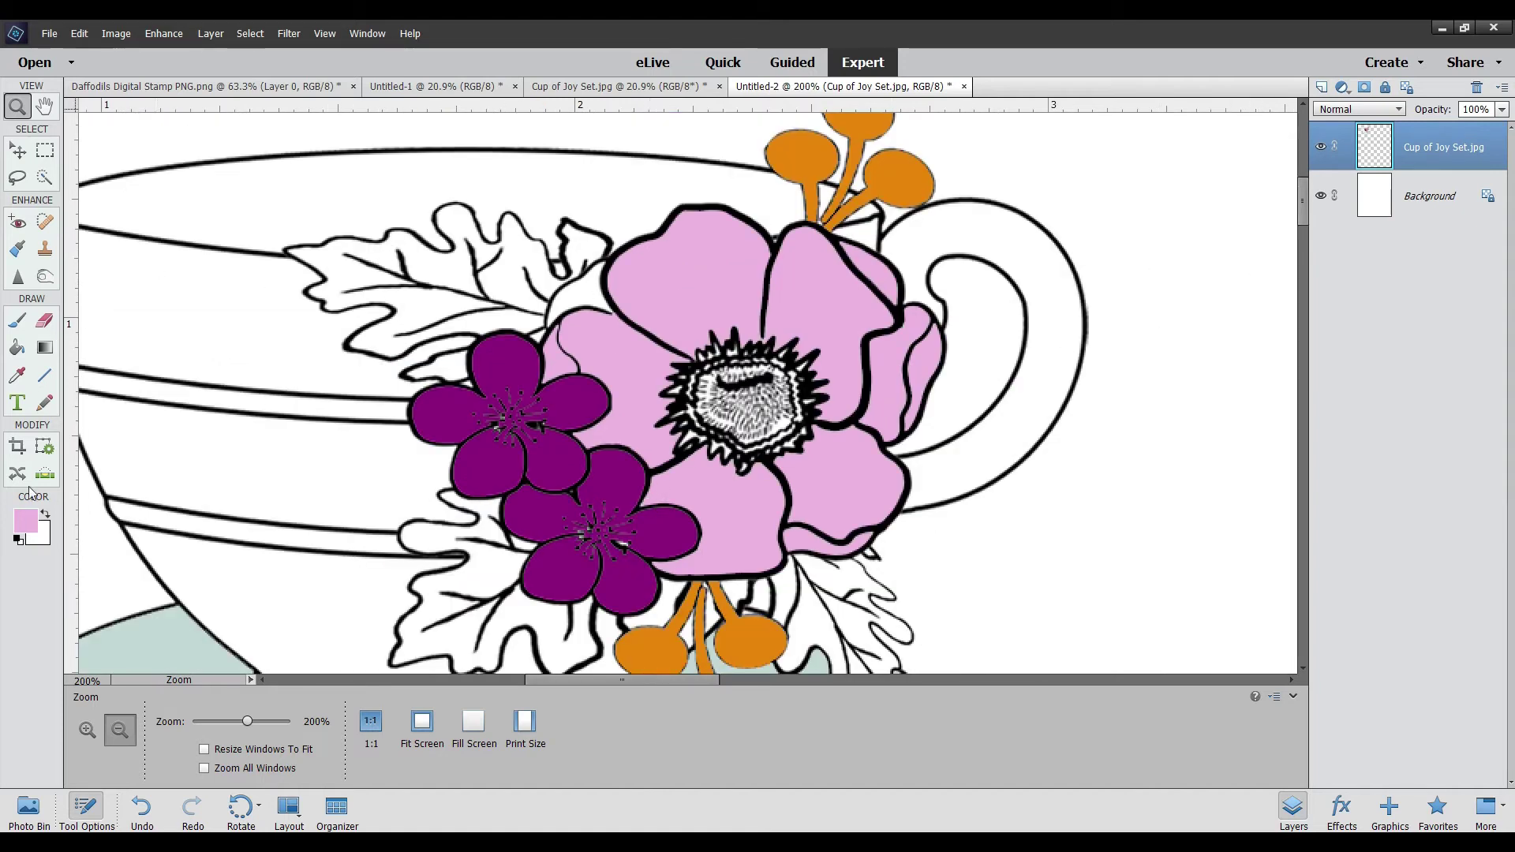
pyautogui.click(17, 349)
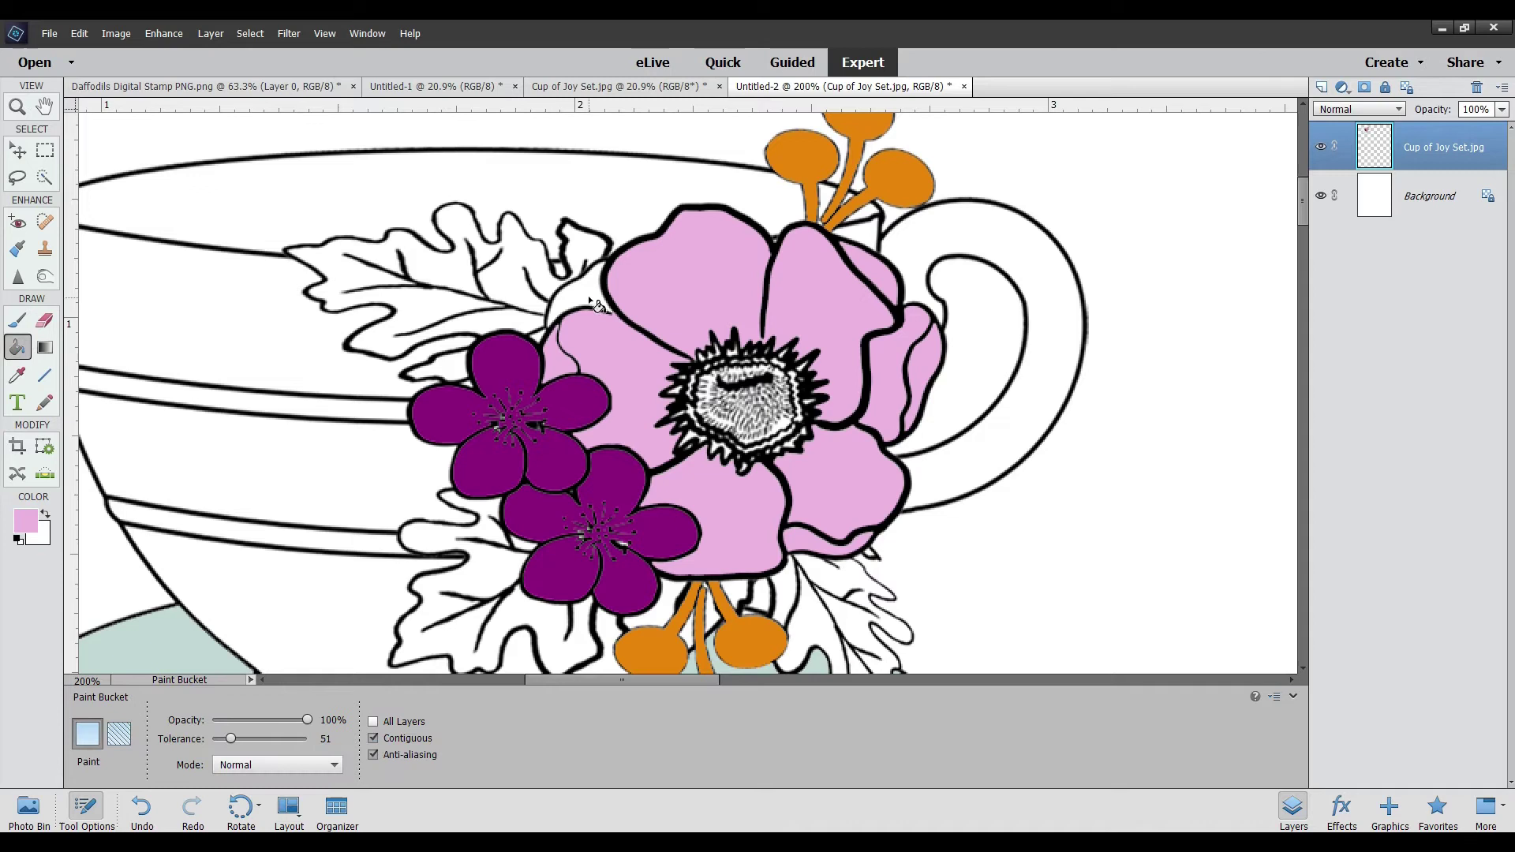
pyautogui.click(589, 292)
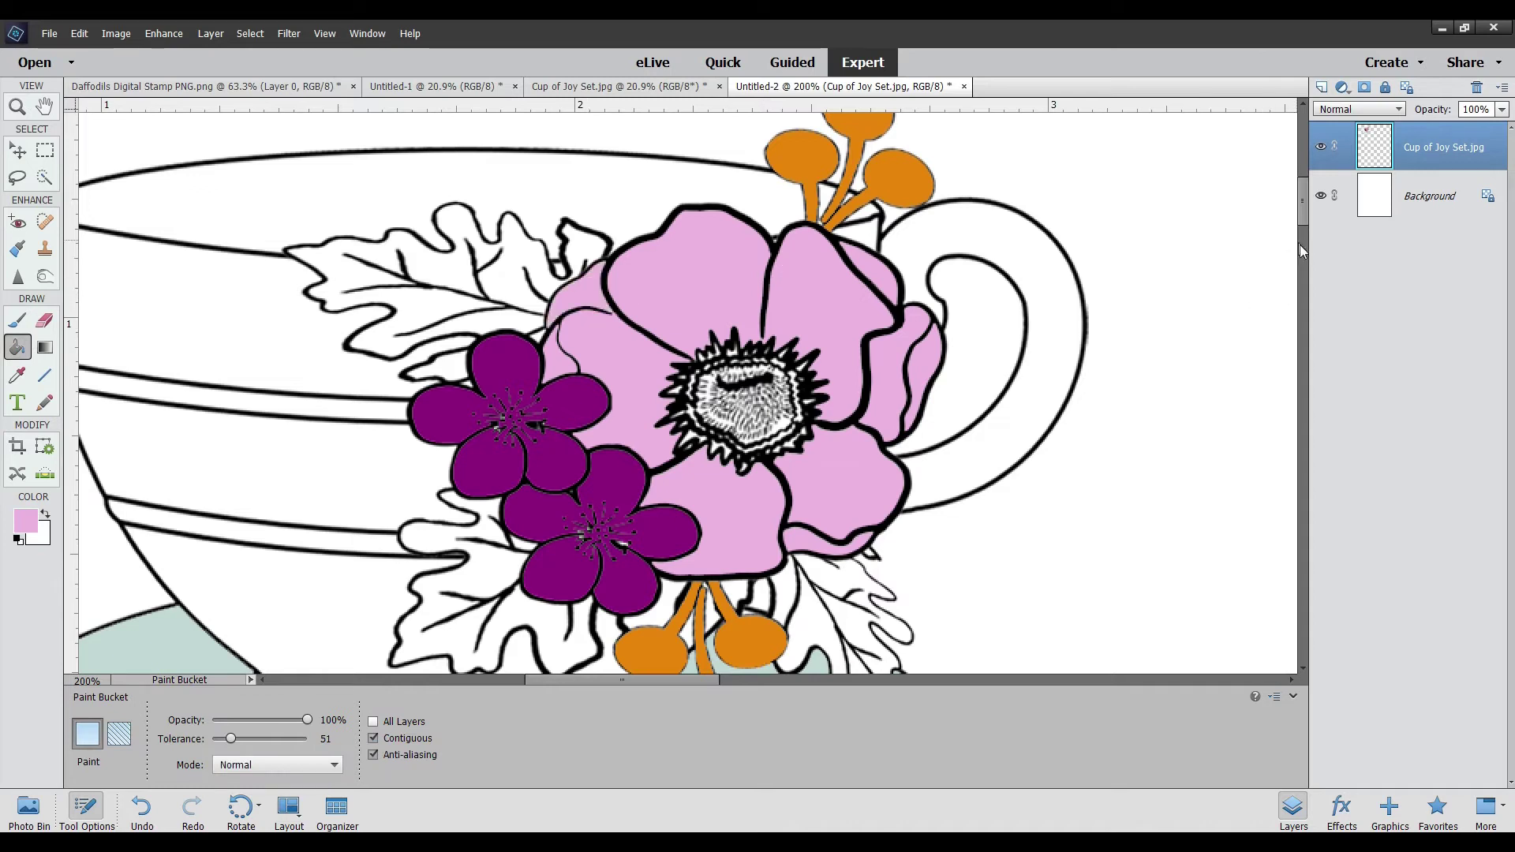
# Set the foreground colour to green, #0a8457
pyautogui.scroll(-5, 1305, 204)
pyautogui.scroll(3, 362, 236)
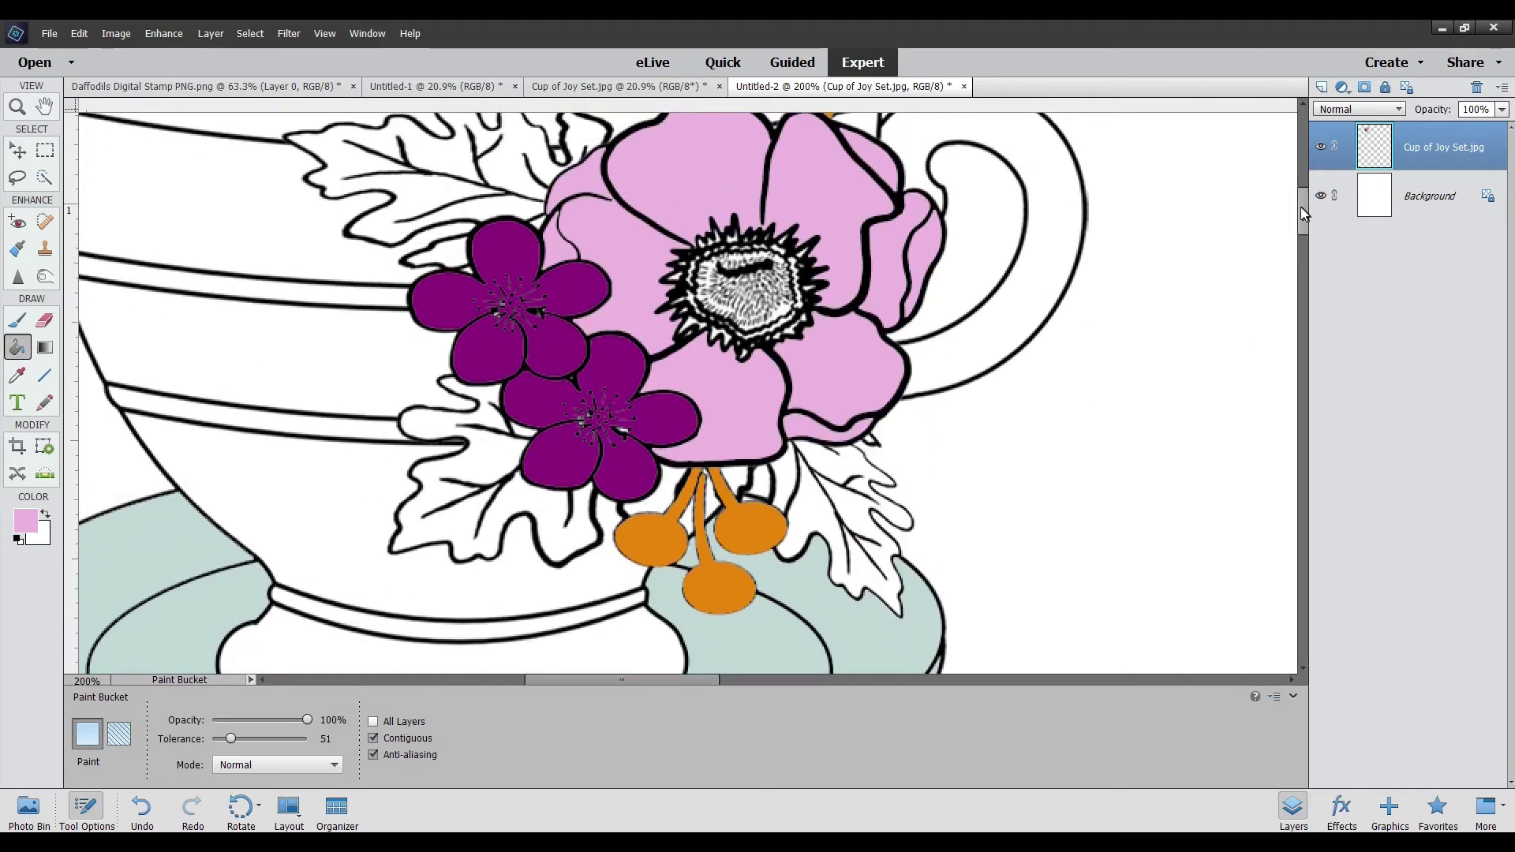
pyautogui.click(26, 522)
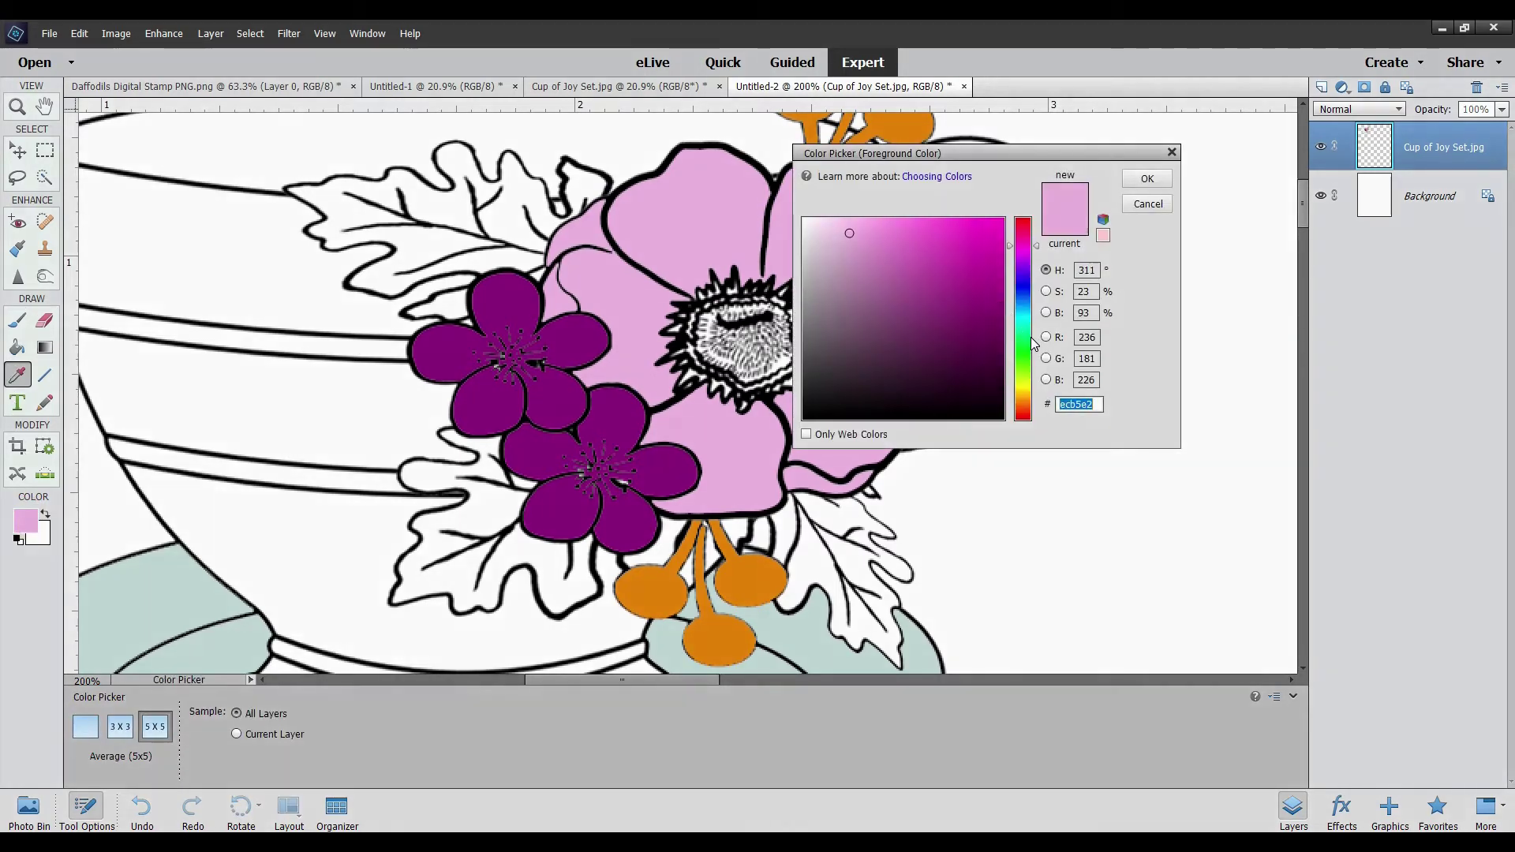
pyautogui.click(1023, 332)
pyautogui.click(926, 346)
pyautogui.moveTo(926, 345); pyautogui.dragTo(989, 316)
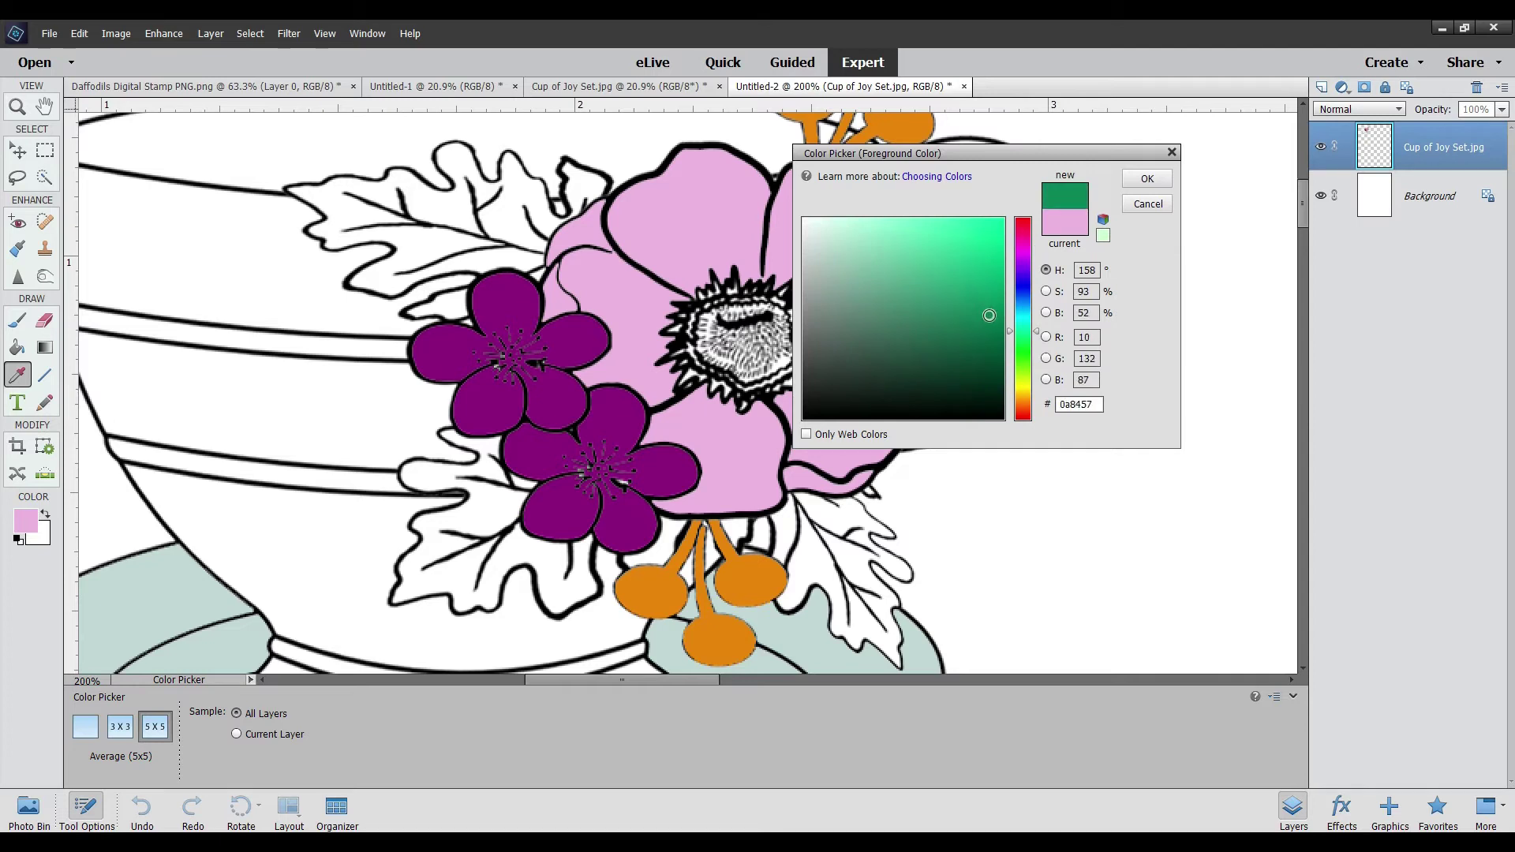
pyautogui.click(1139, 182)
# Fill the leaves below the flowers with green using the Paint Bucket, and undo the last fill beside the orange berry stems
pyautogui.press('k')
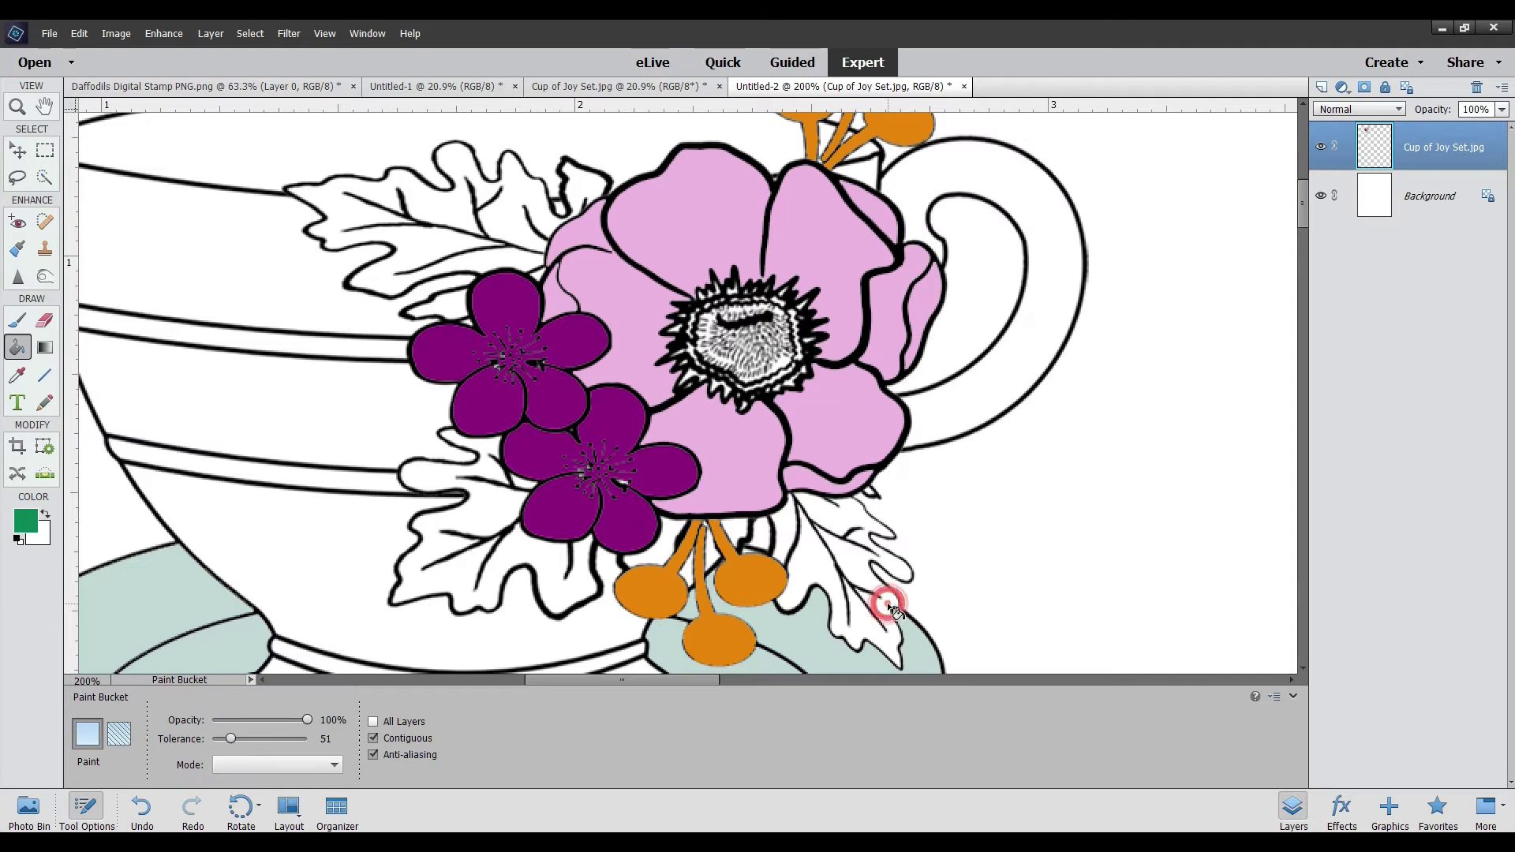
pyautogui.click(892, 573)
pyautogui.click(789, 537)
pyautogui.click(869, 489)
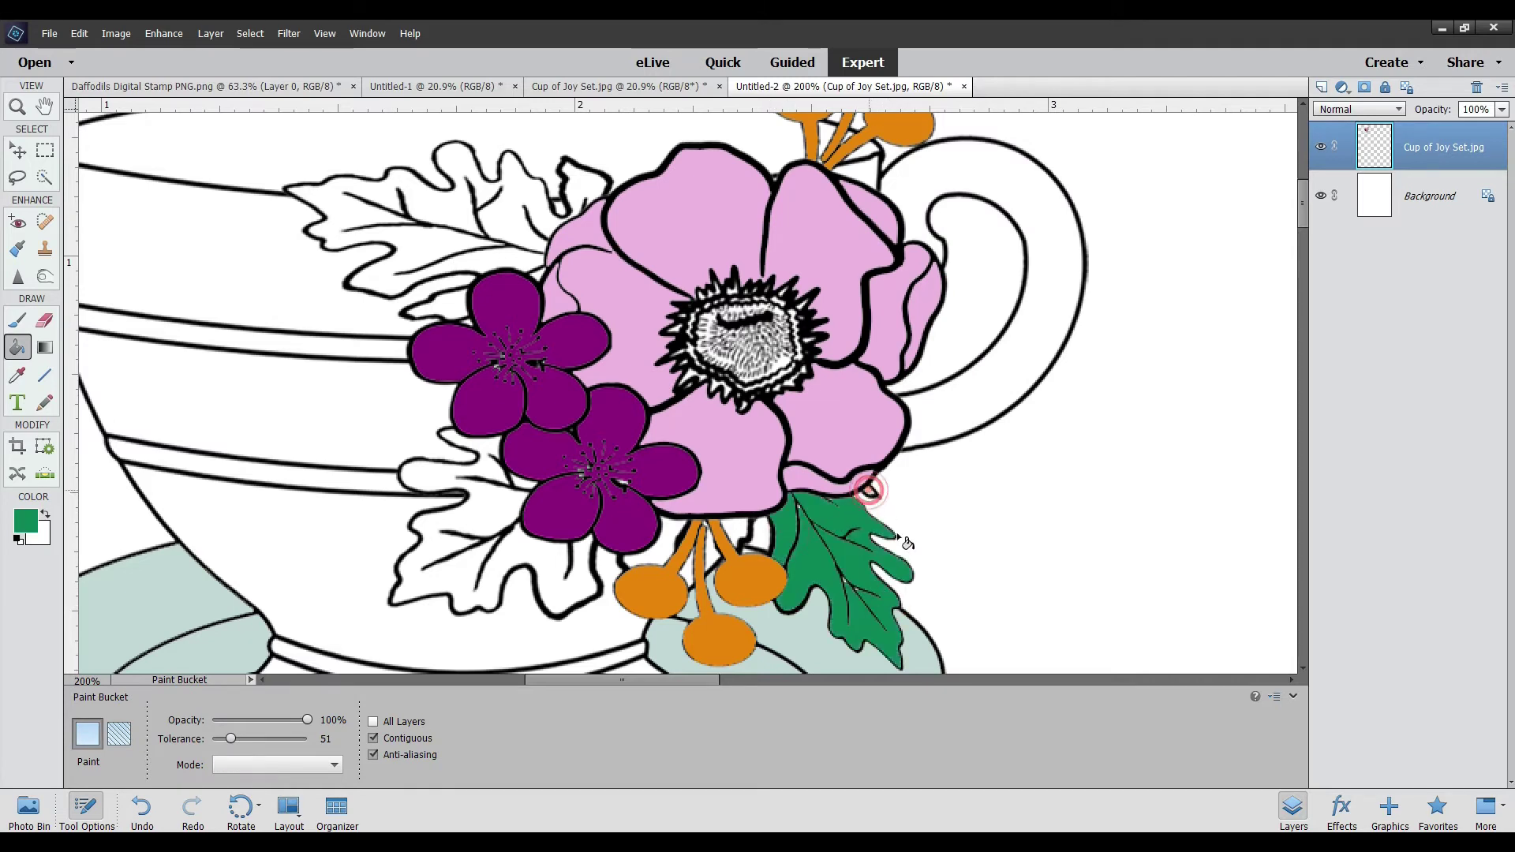
pyautogui.click(574, 588)
pyautogui.click(664, 554)
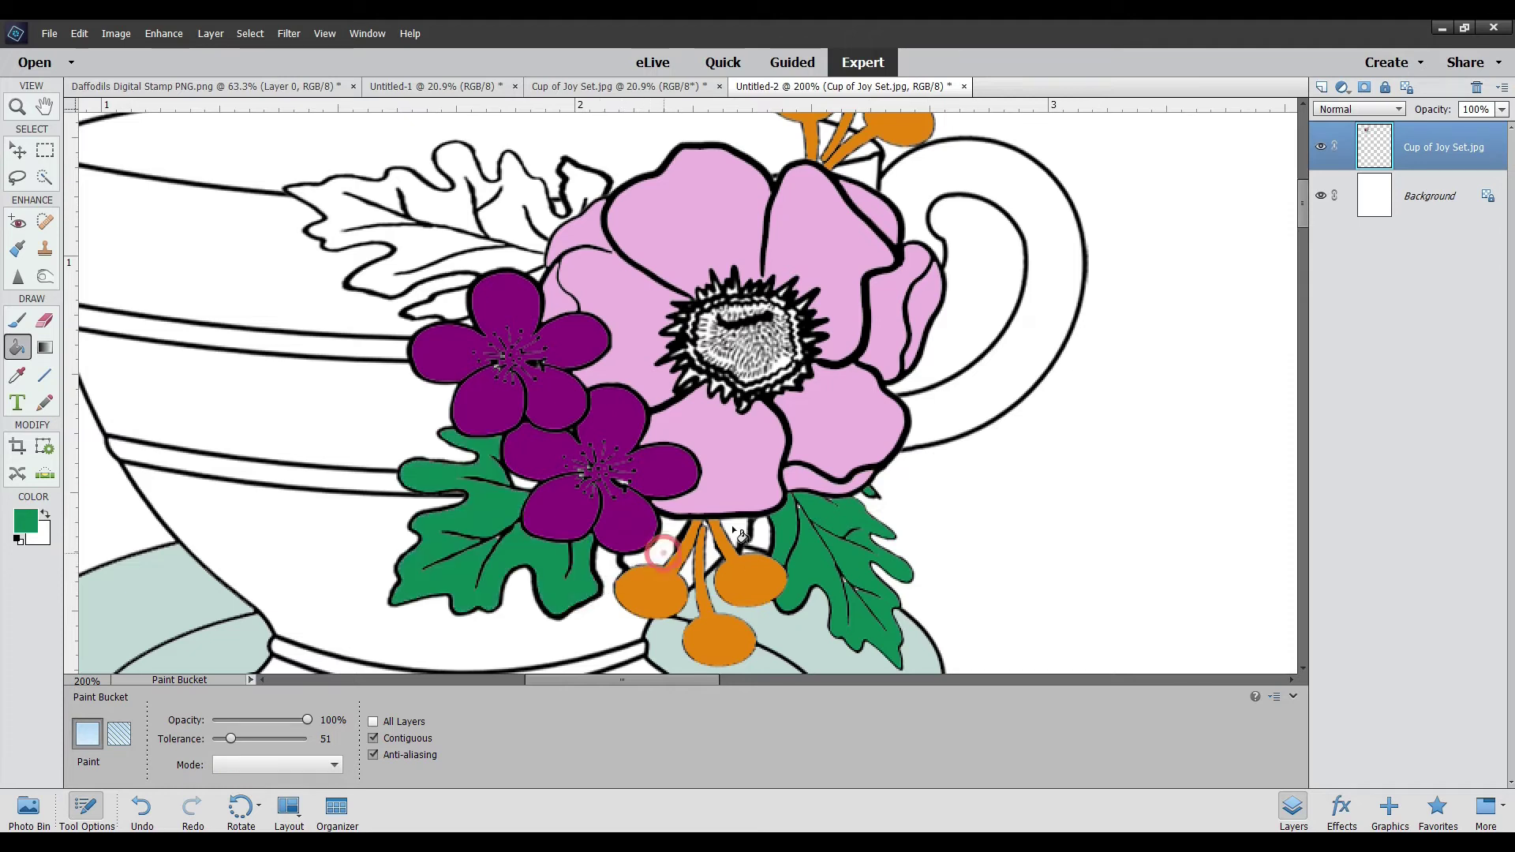
pyautogui.click(737, 529)
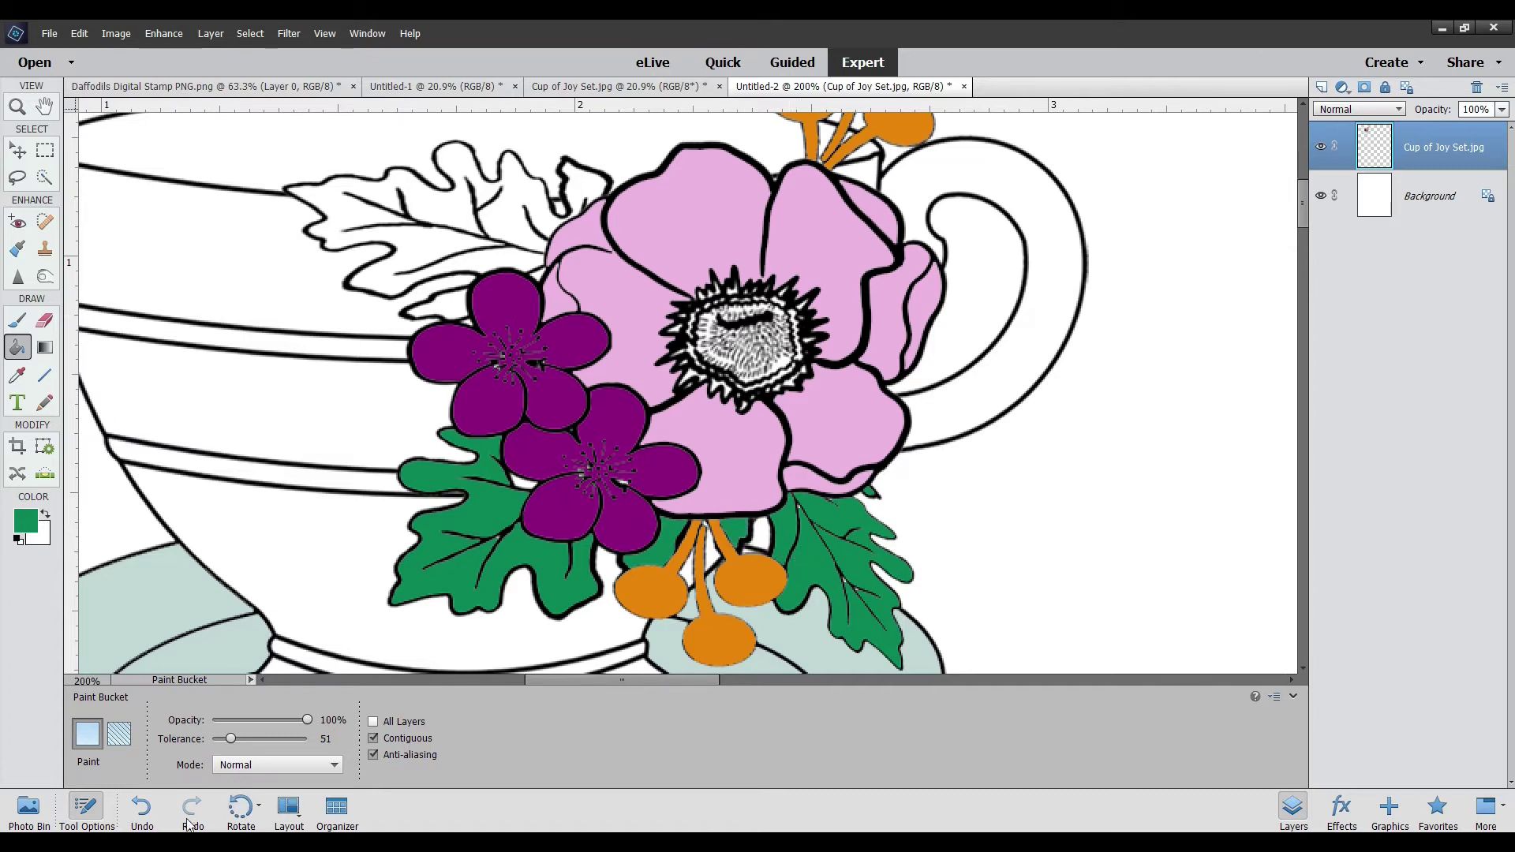
pyautogui.click(143, 811)
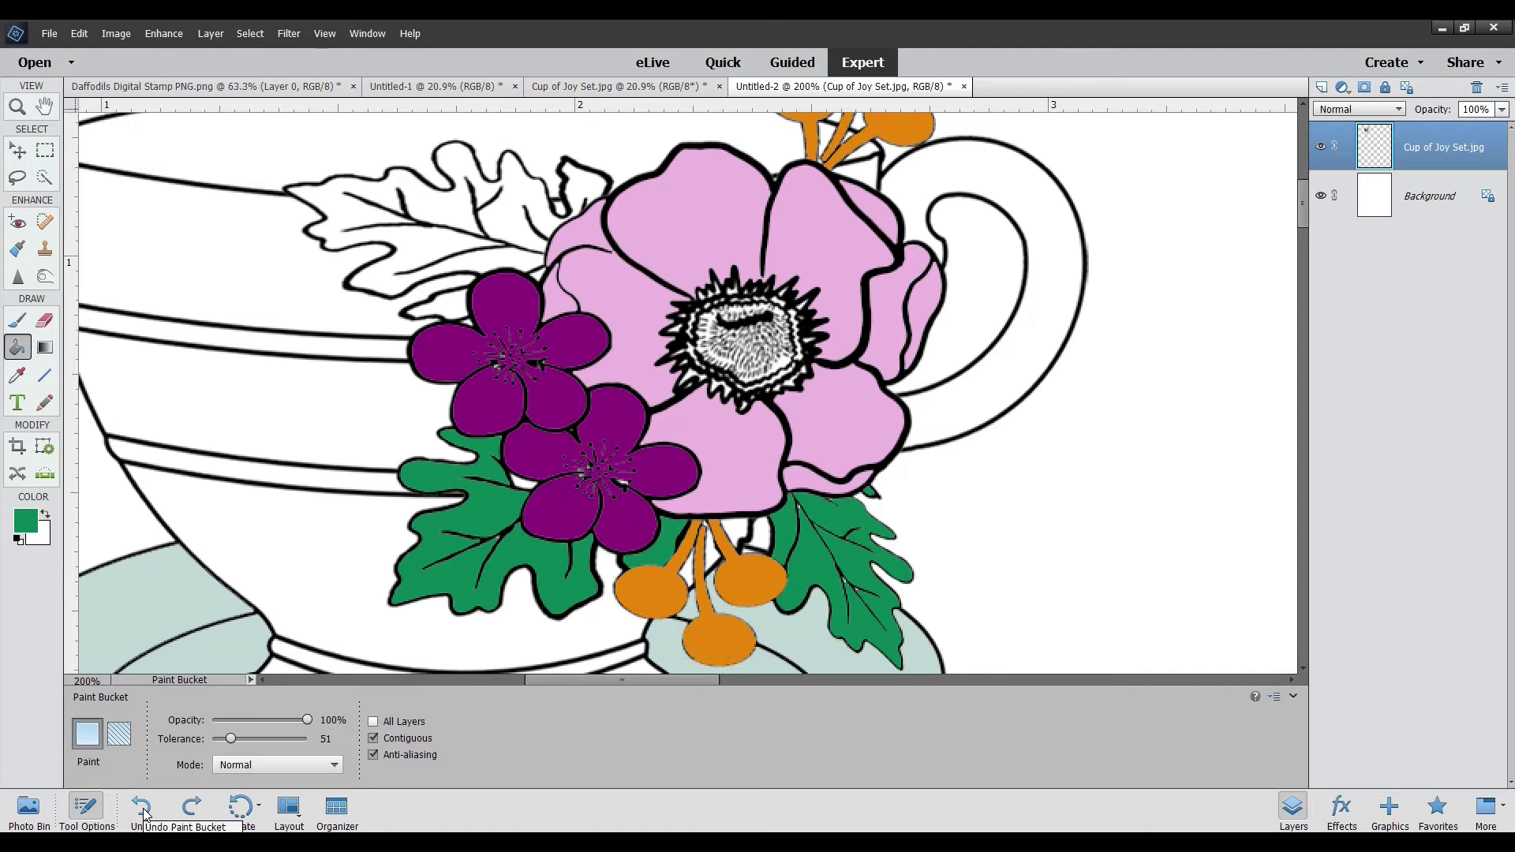
# Fill the large upper-left leaf and the small leaf pieces around it with green
pyautogui.click(513, 258)
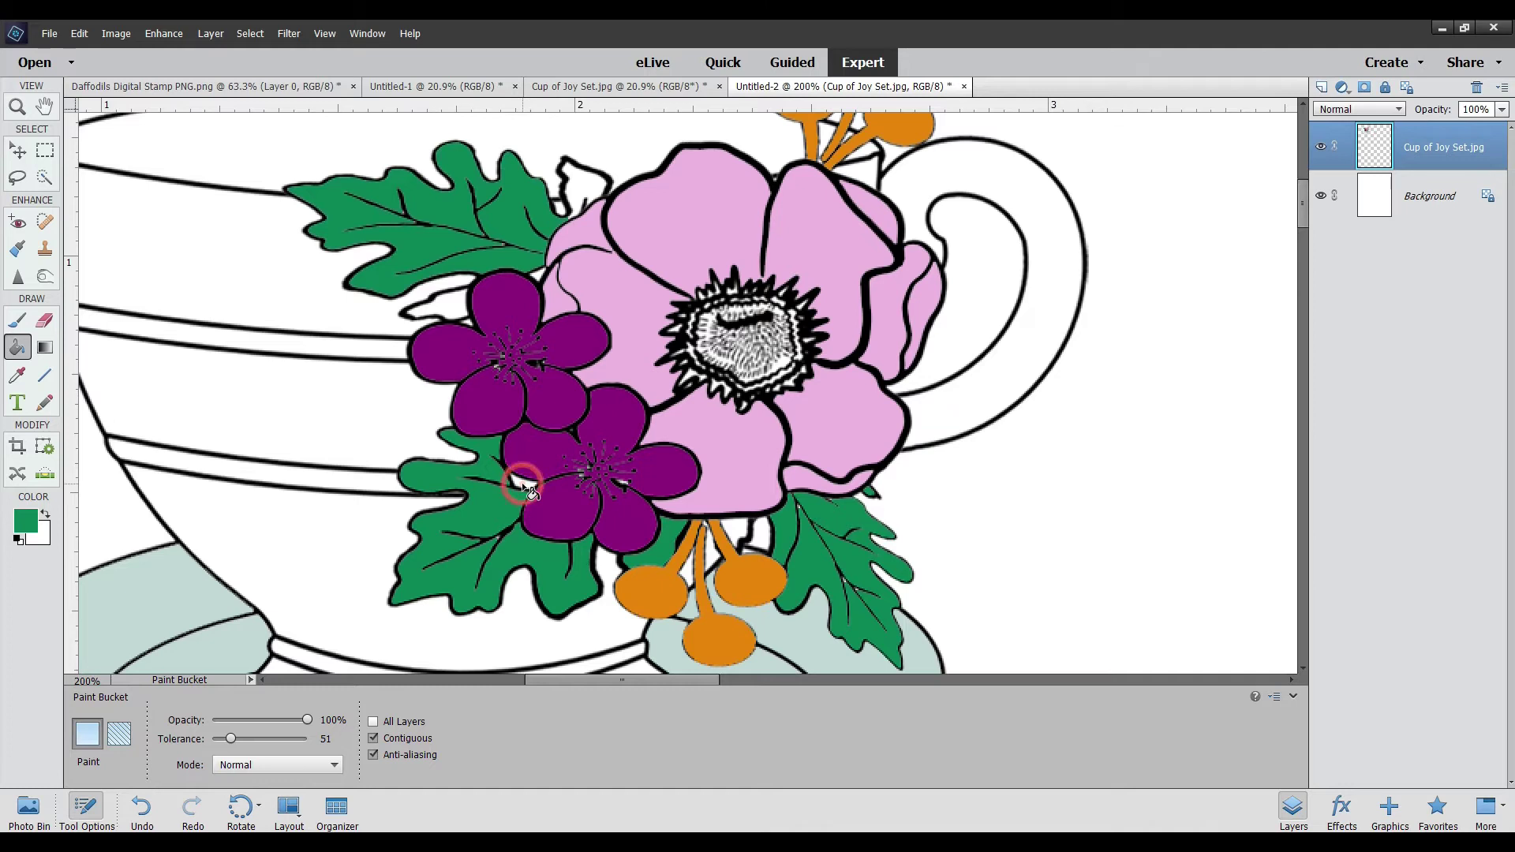
pyautogui.click(586, 189)
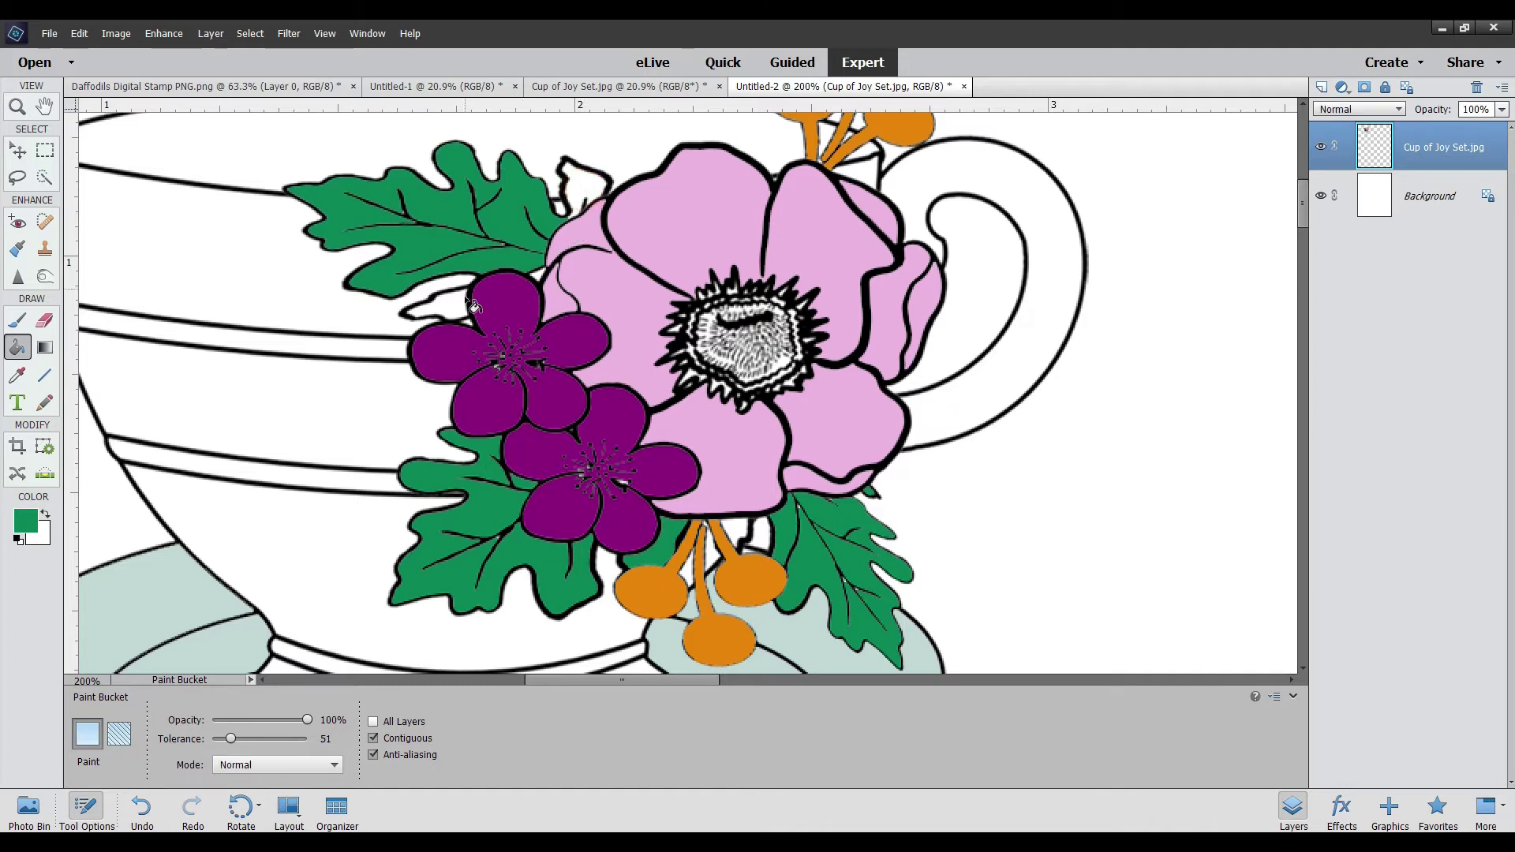
pyautogui.click(544, 282)
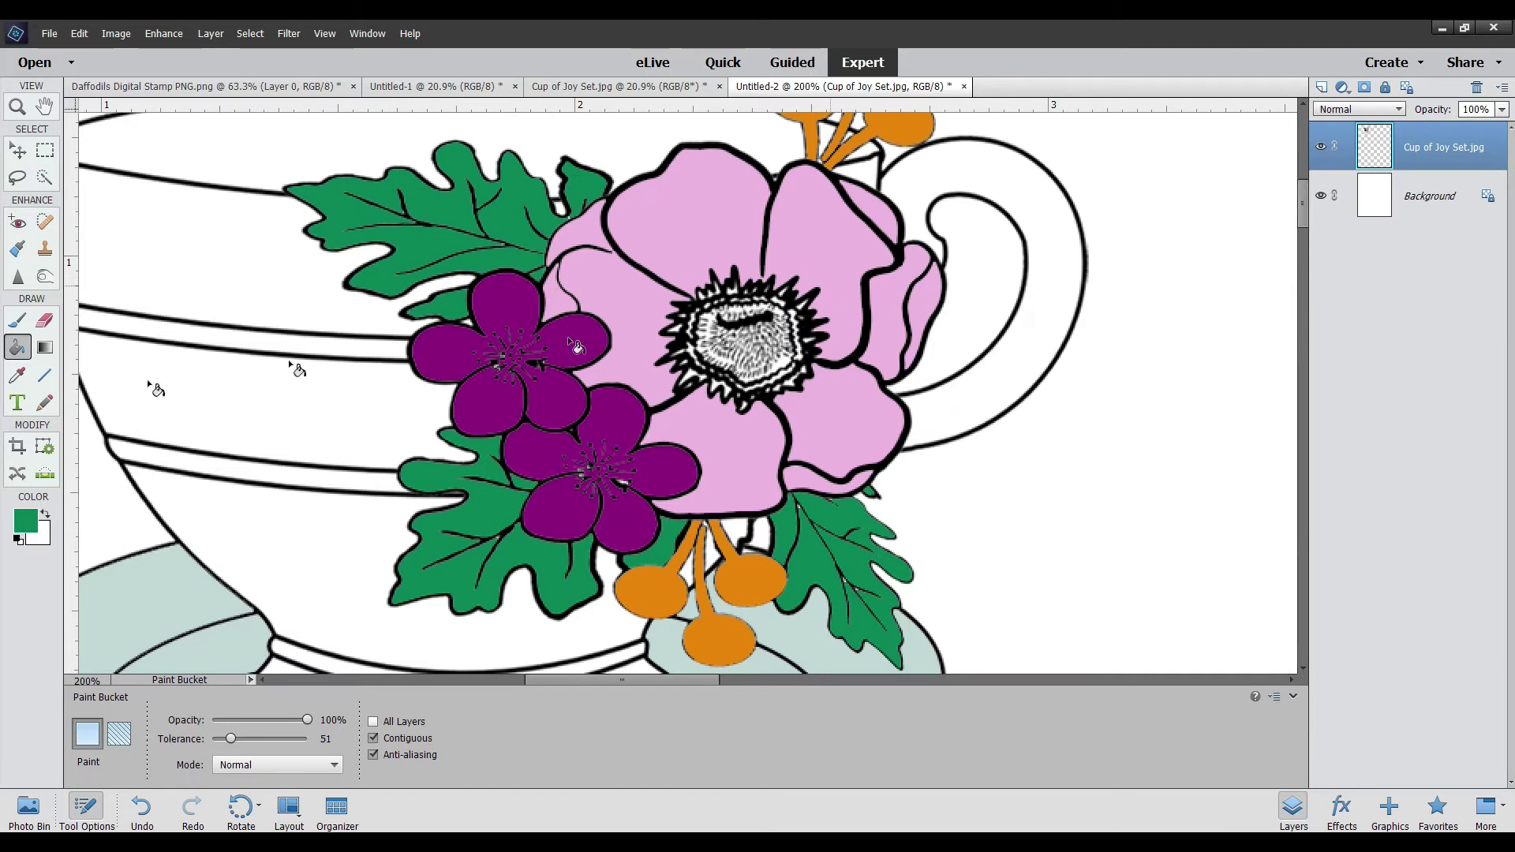
# Set the foreground colour to yellow, #f0da1e, and fill the lower-right part of the large flower's centre with it
pyautogui.click(25, 520)
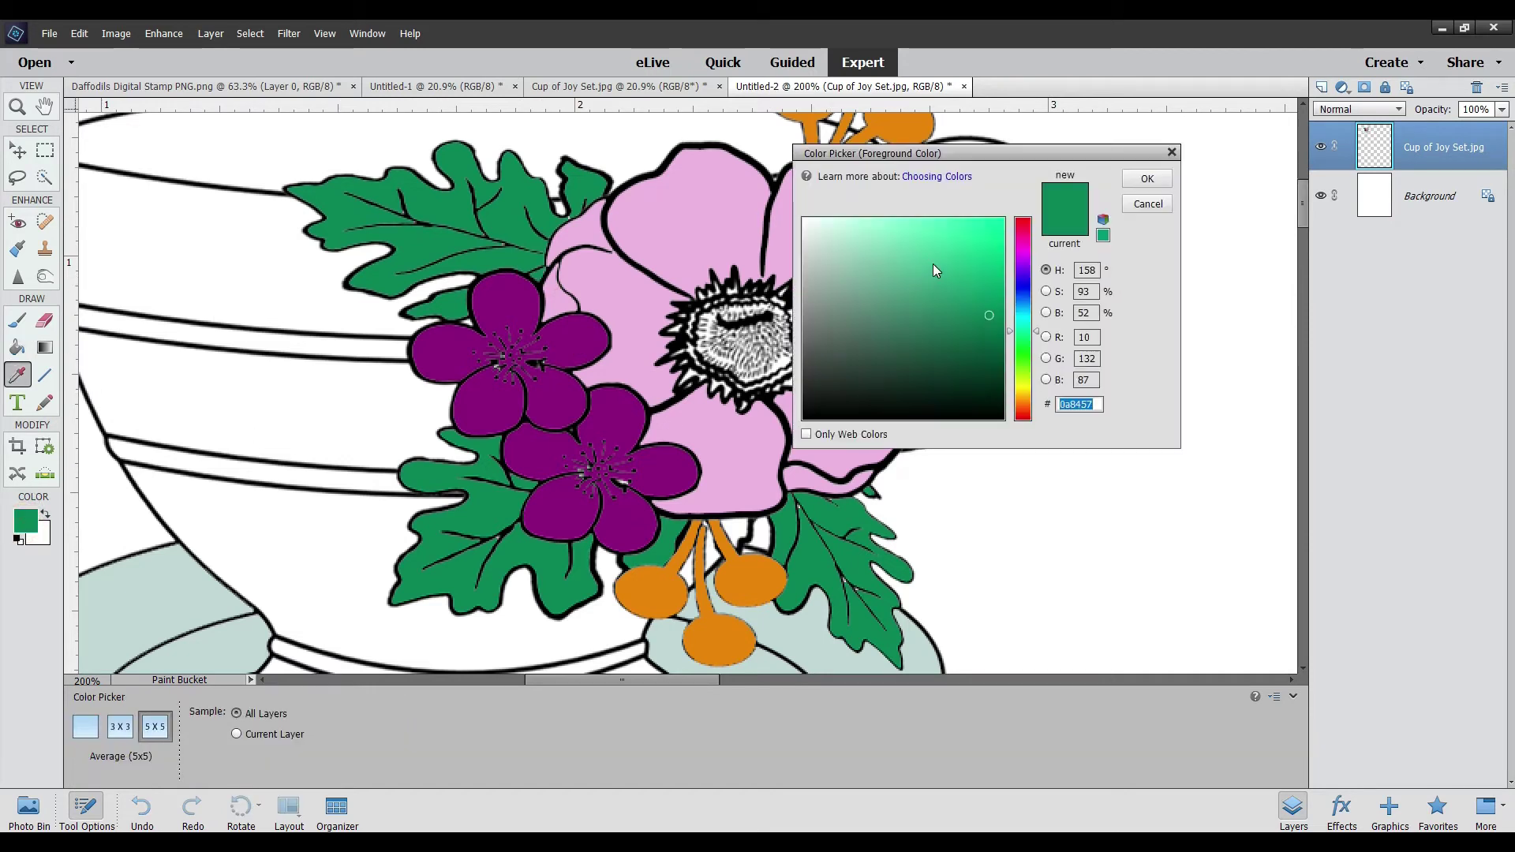
pyautogui.click(1023, 390)
pyautogui.moveTo(973, 232); pyautogui.dragTo(978, 229)
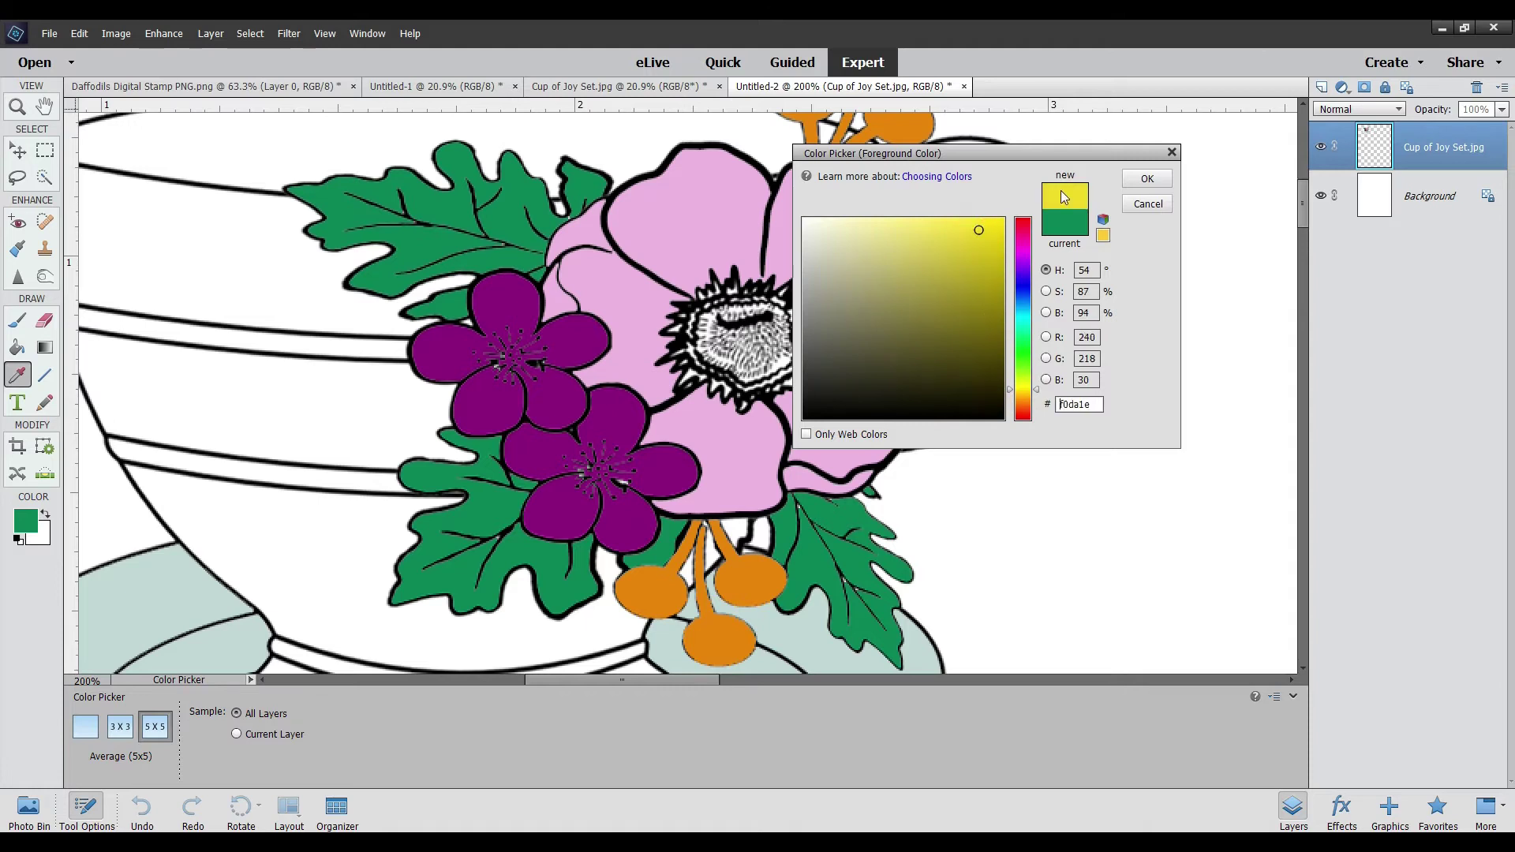
pyautogui.click(1159, 181)
pyautogui.click(778, 366)
pyautogui.click(787, 387)
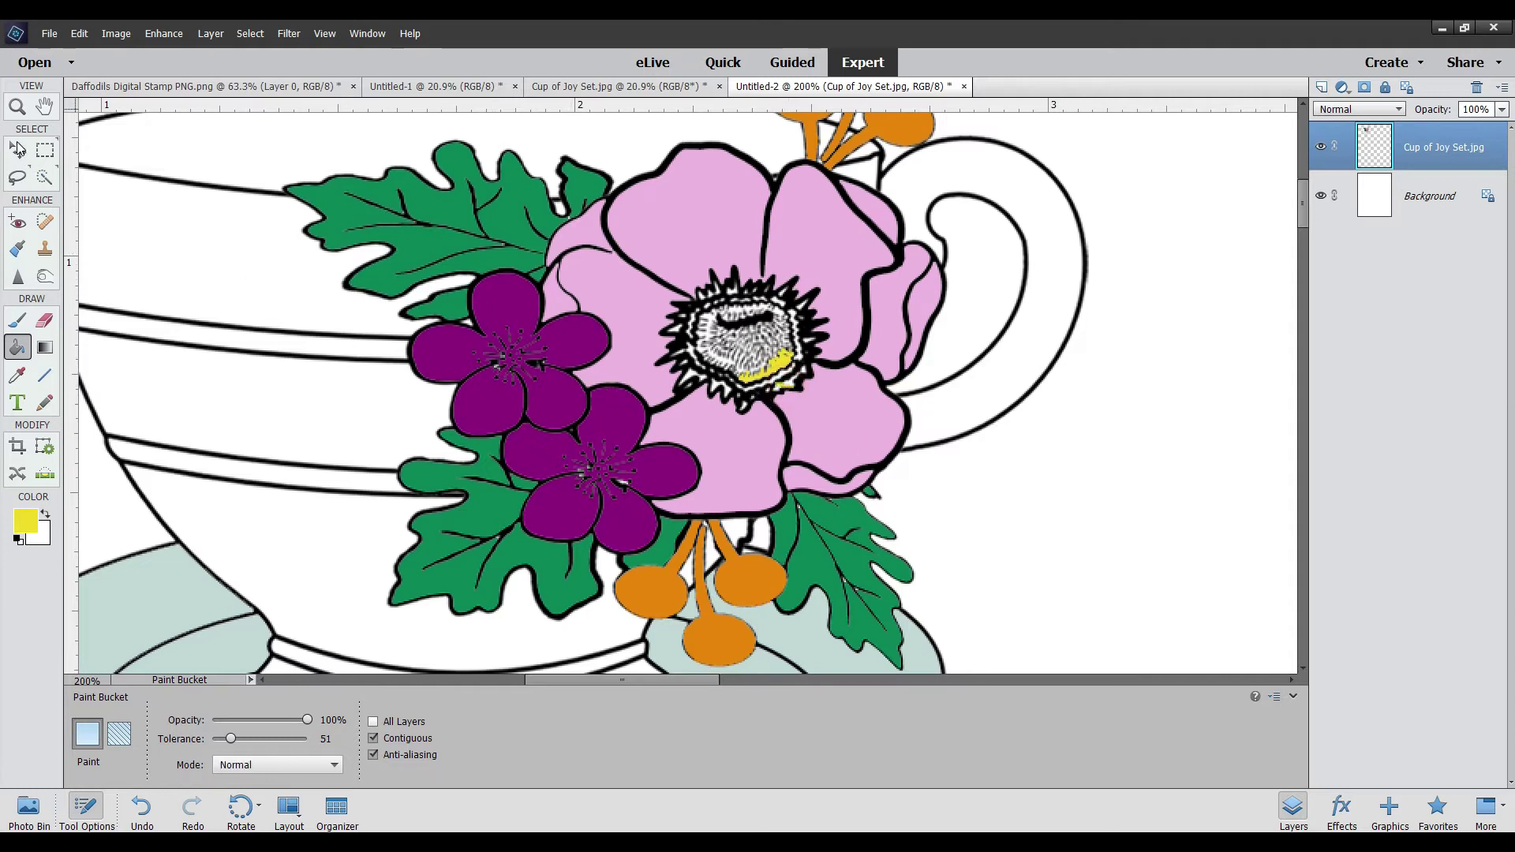
# Fill the lower spikes and the lower-right ring of the large flower's centre with yellow using the Paint Bucket
pyautogui.click(17, 107)
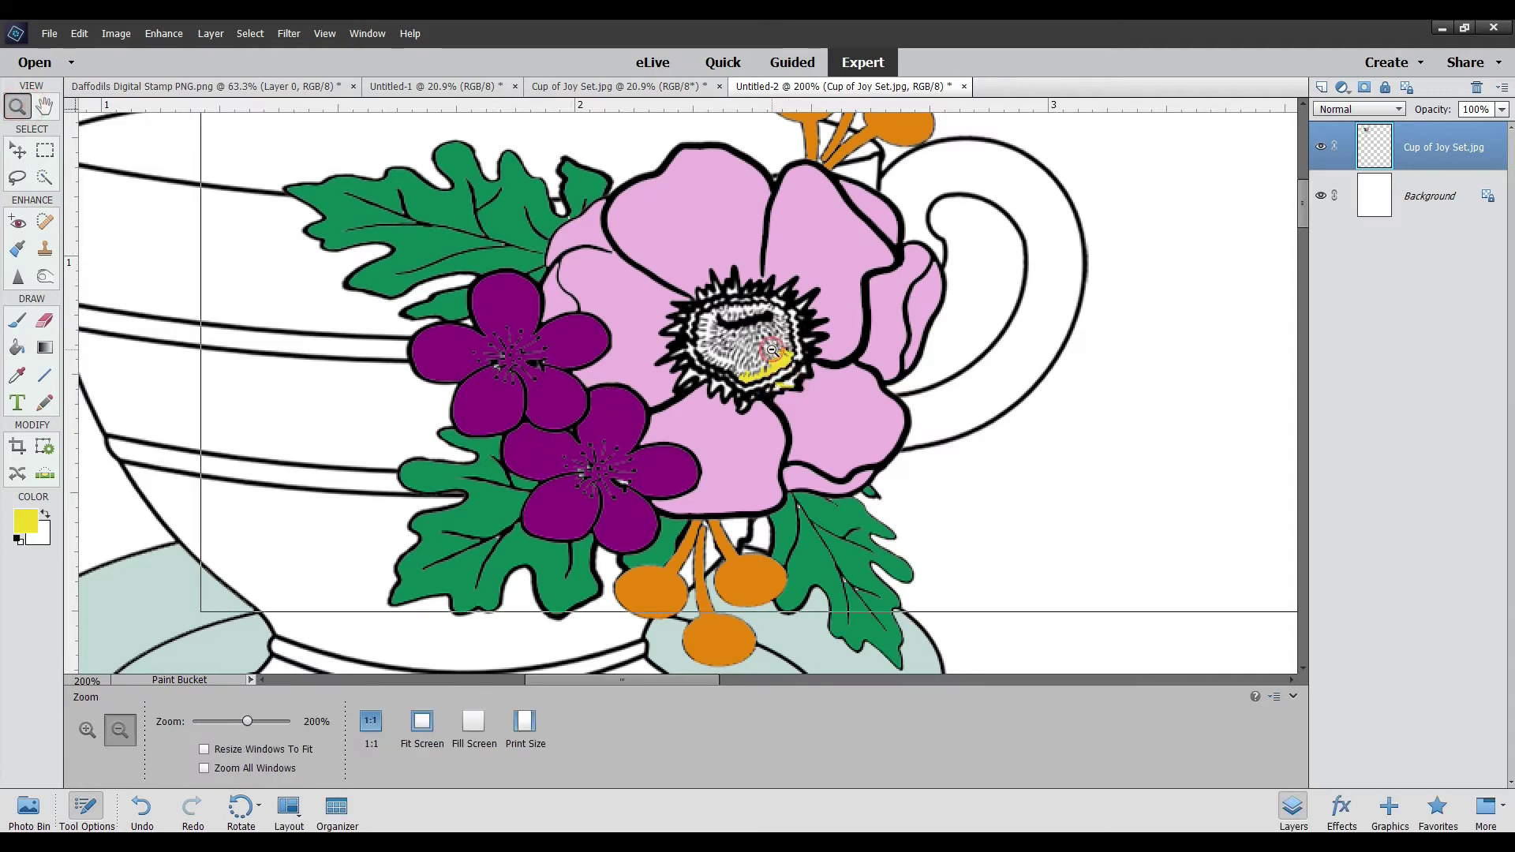
pyautogui.click(370, 720)
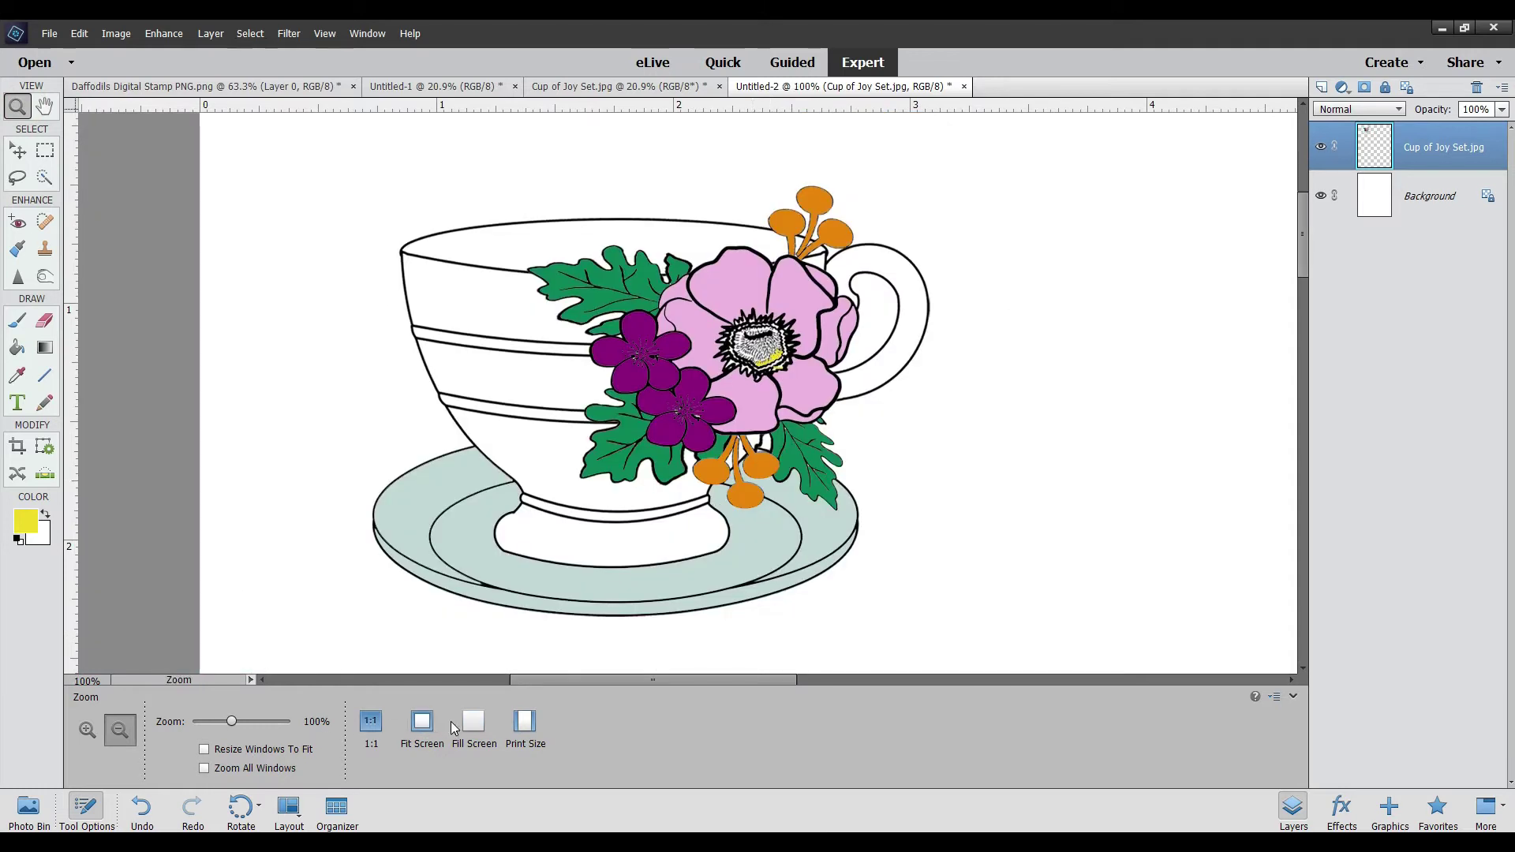
pyautogui.click(482, 733)
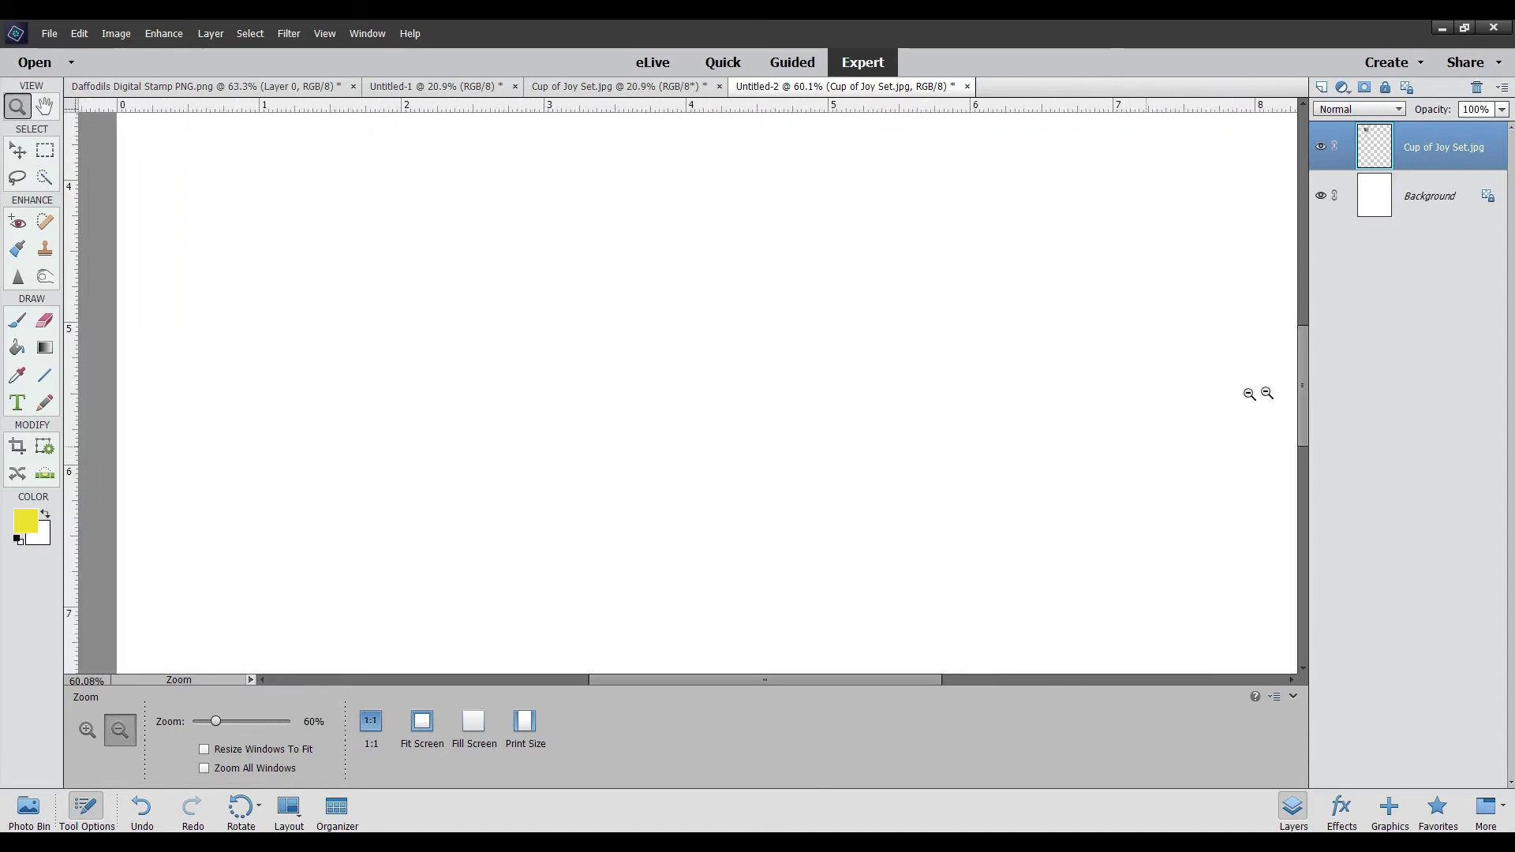
pyautogui.moveTo(1304, 387); pyautogui.dragTo(1298, 273)
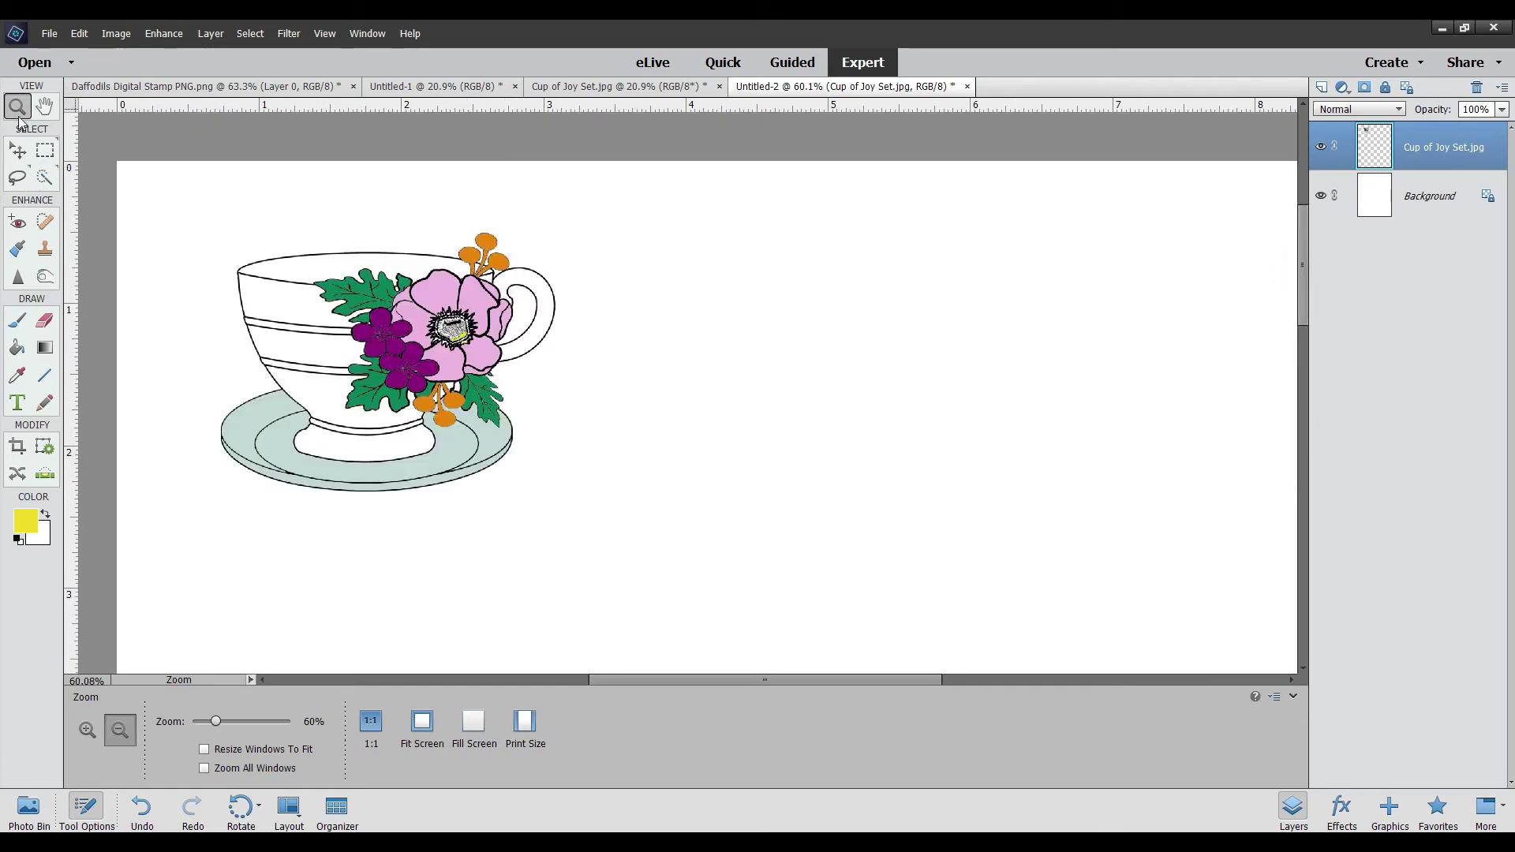
pyautogui.click(79, 740)
pyautogui.click(337, 447)
pyautogui.click(341, 288)
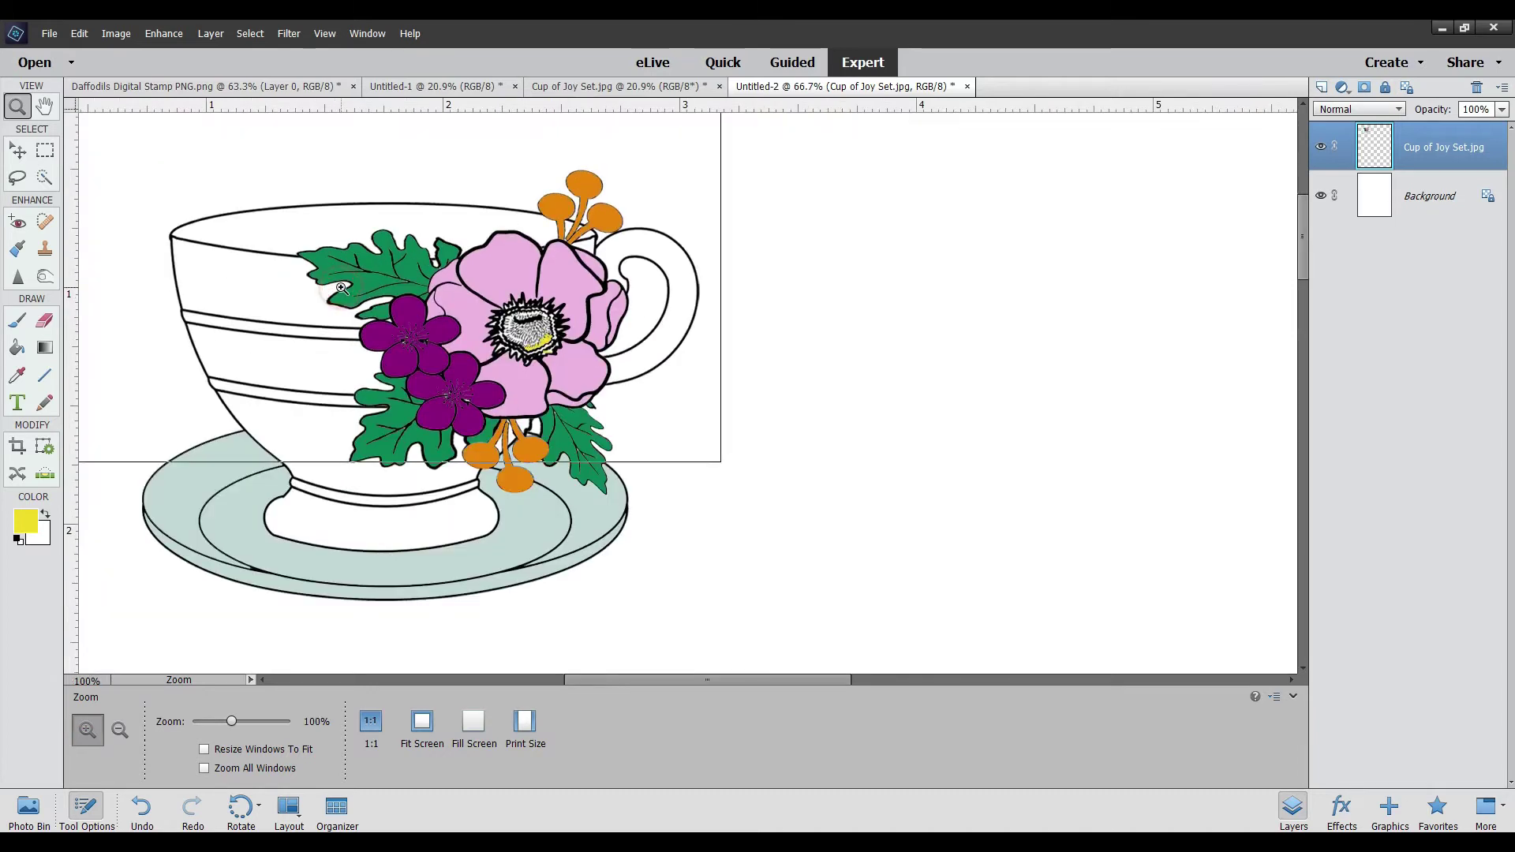
pyautogui.doubleClick(444, 272)
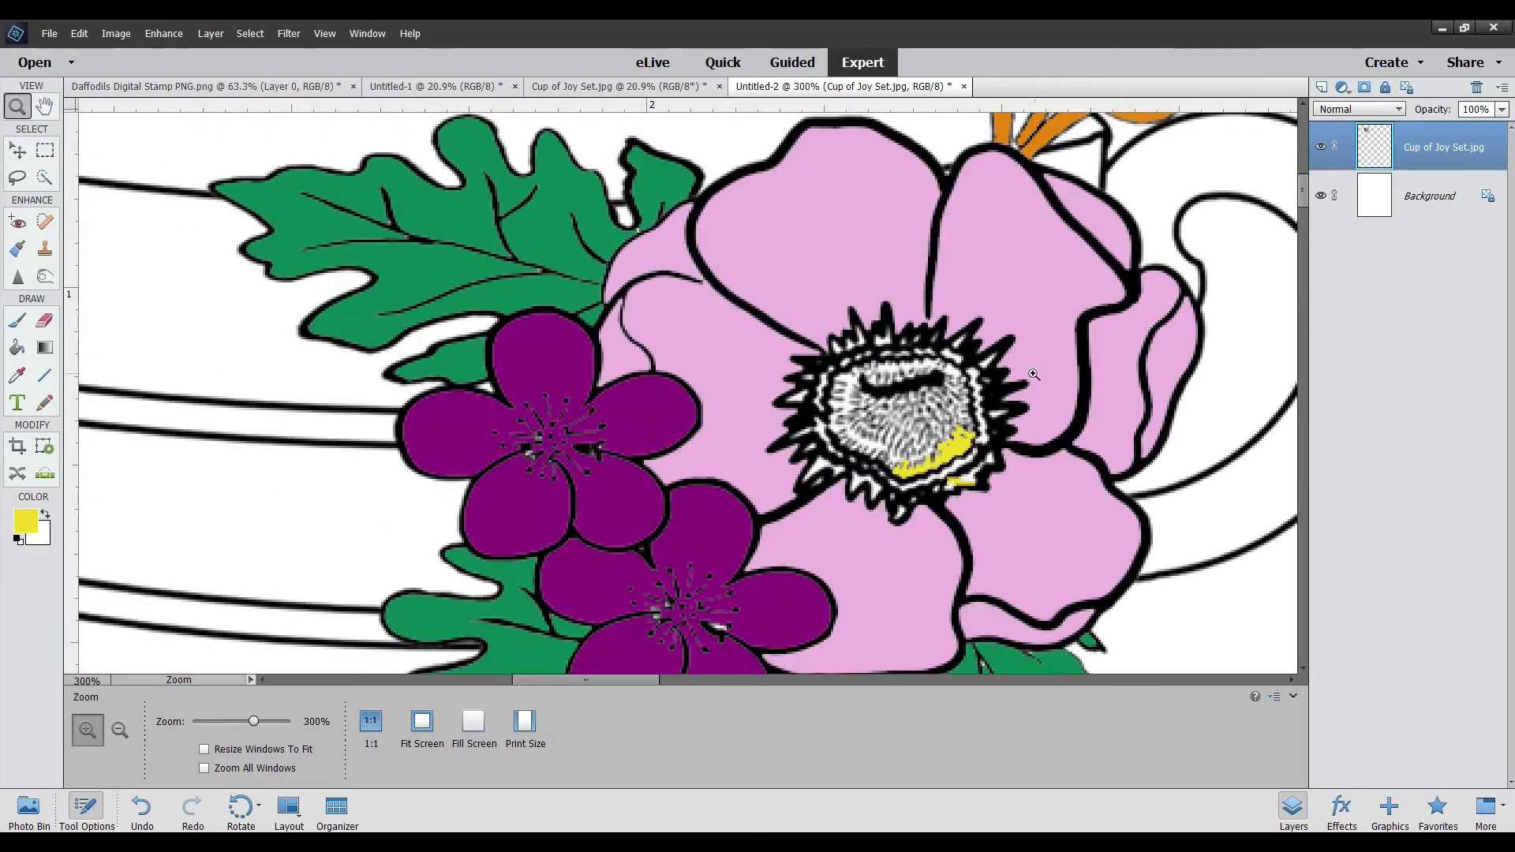
pyautogui.click(1032, 371)
pyautogui.click(1032, 370)
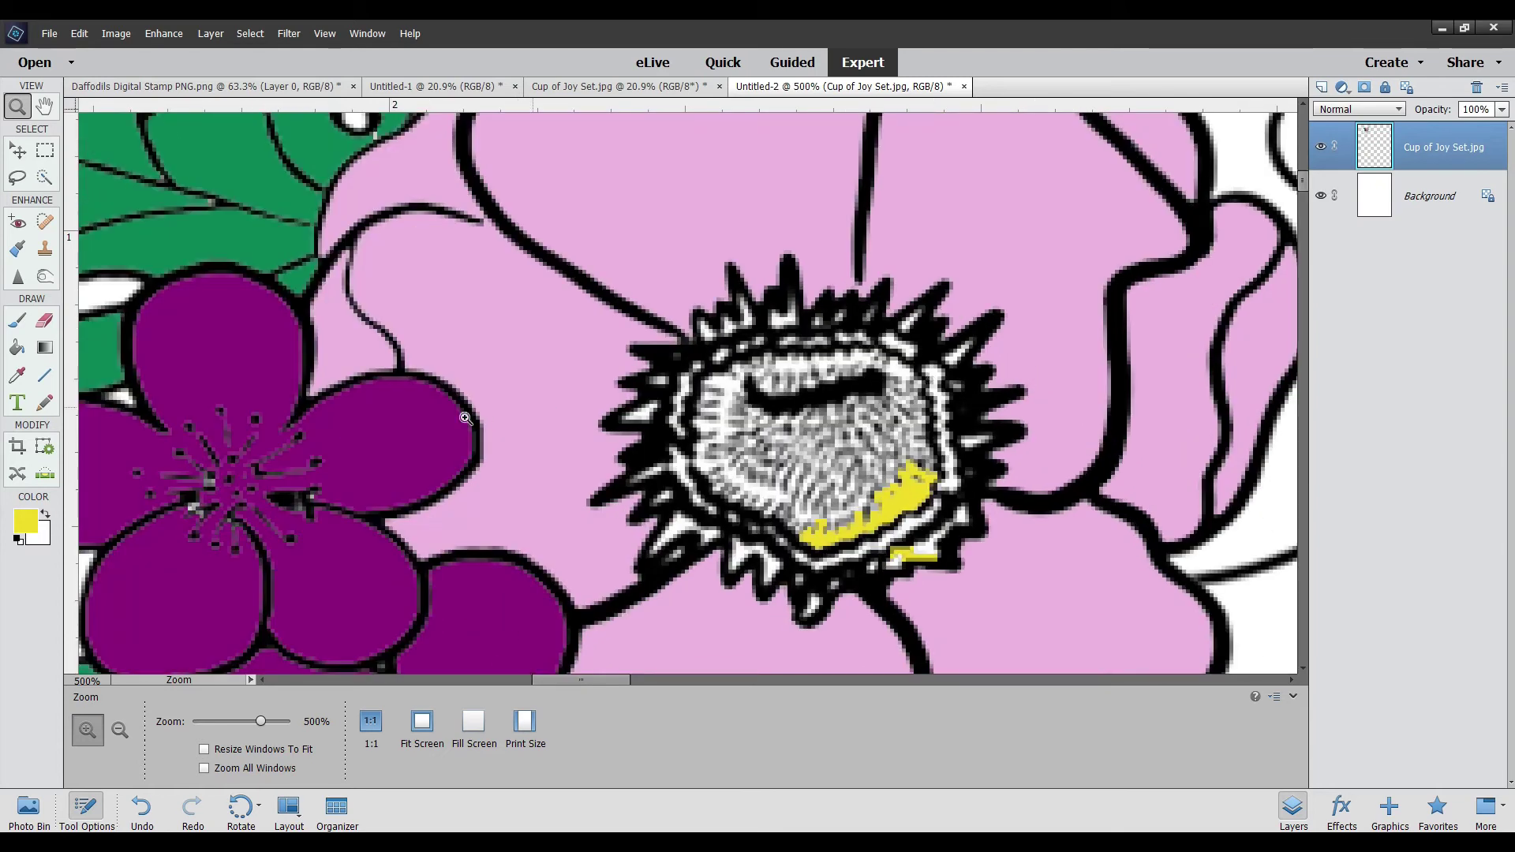
pyautogui.click(16, 347)
pyautogui.click(738, 548)
pyautogui.click(817, 608)
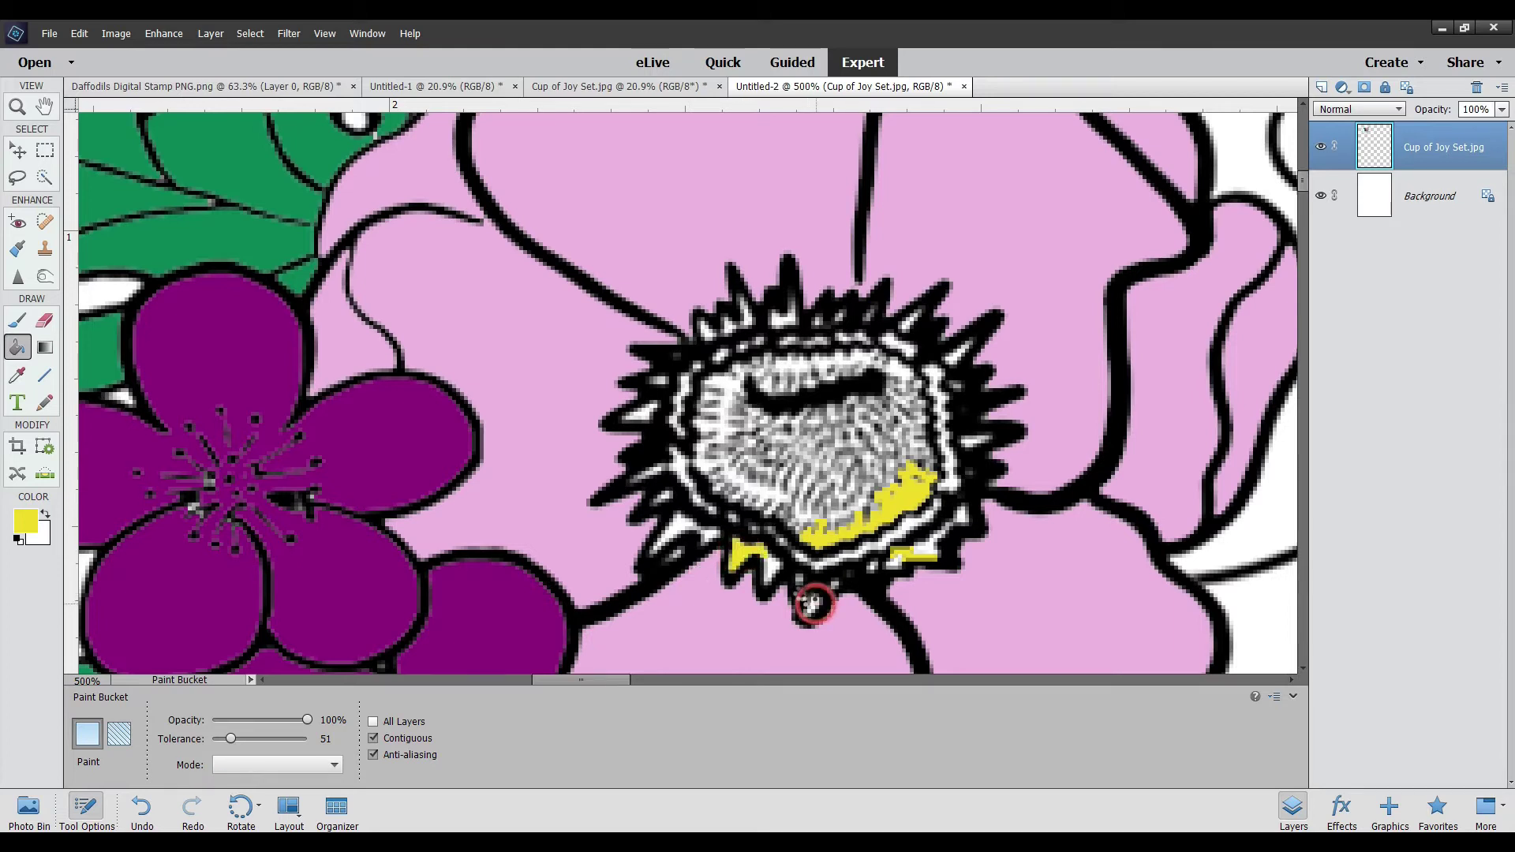
pyautogui.click(776, 568)
pyautogui.click(672, 519)
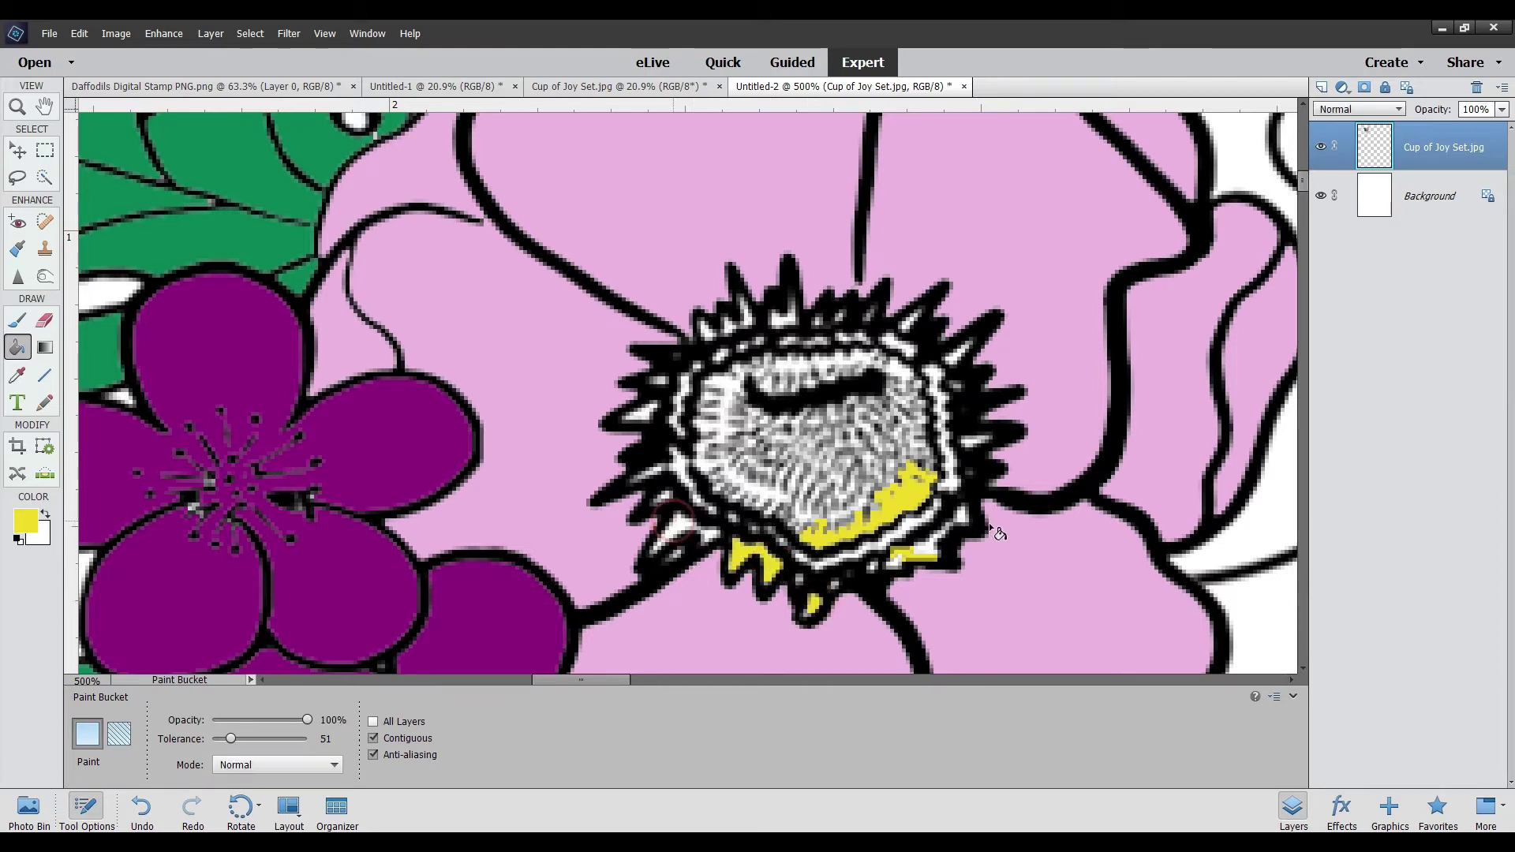
pyautogui.click(908, 526)
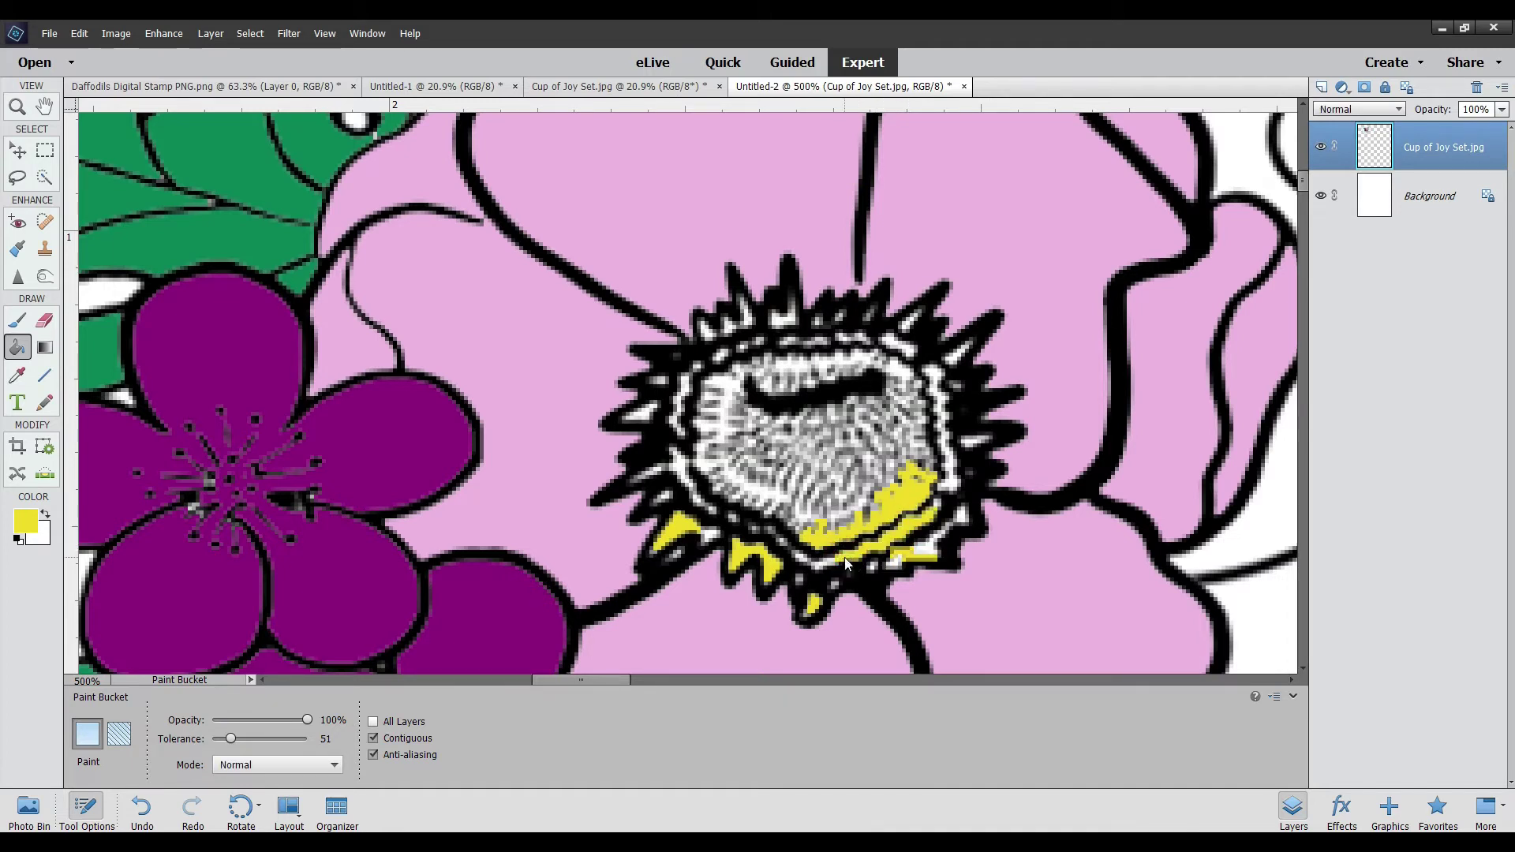
# Fill the left and upper spikes and the right side of the ring around the large flower's centre with yellow
pyautogui.click(643, 412)
pyautogui.click(785, 314)
pyautogui.click(955, 372)
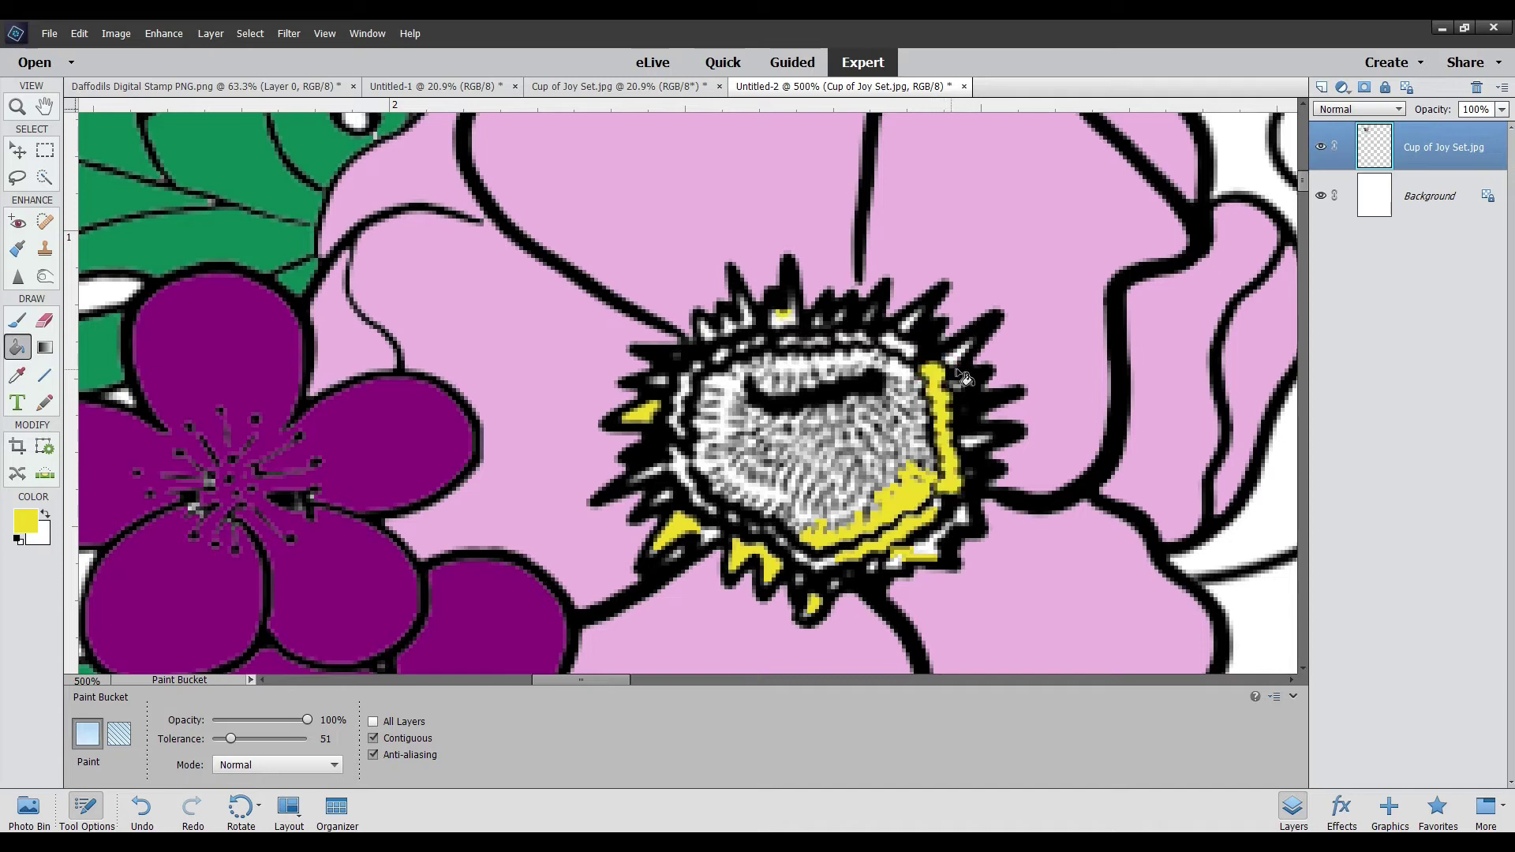
pyautogui.click(954, 352)
pyautogui.click(904, 326)
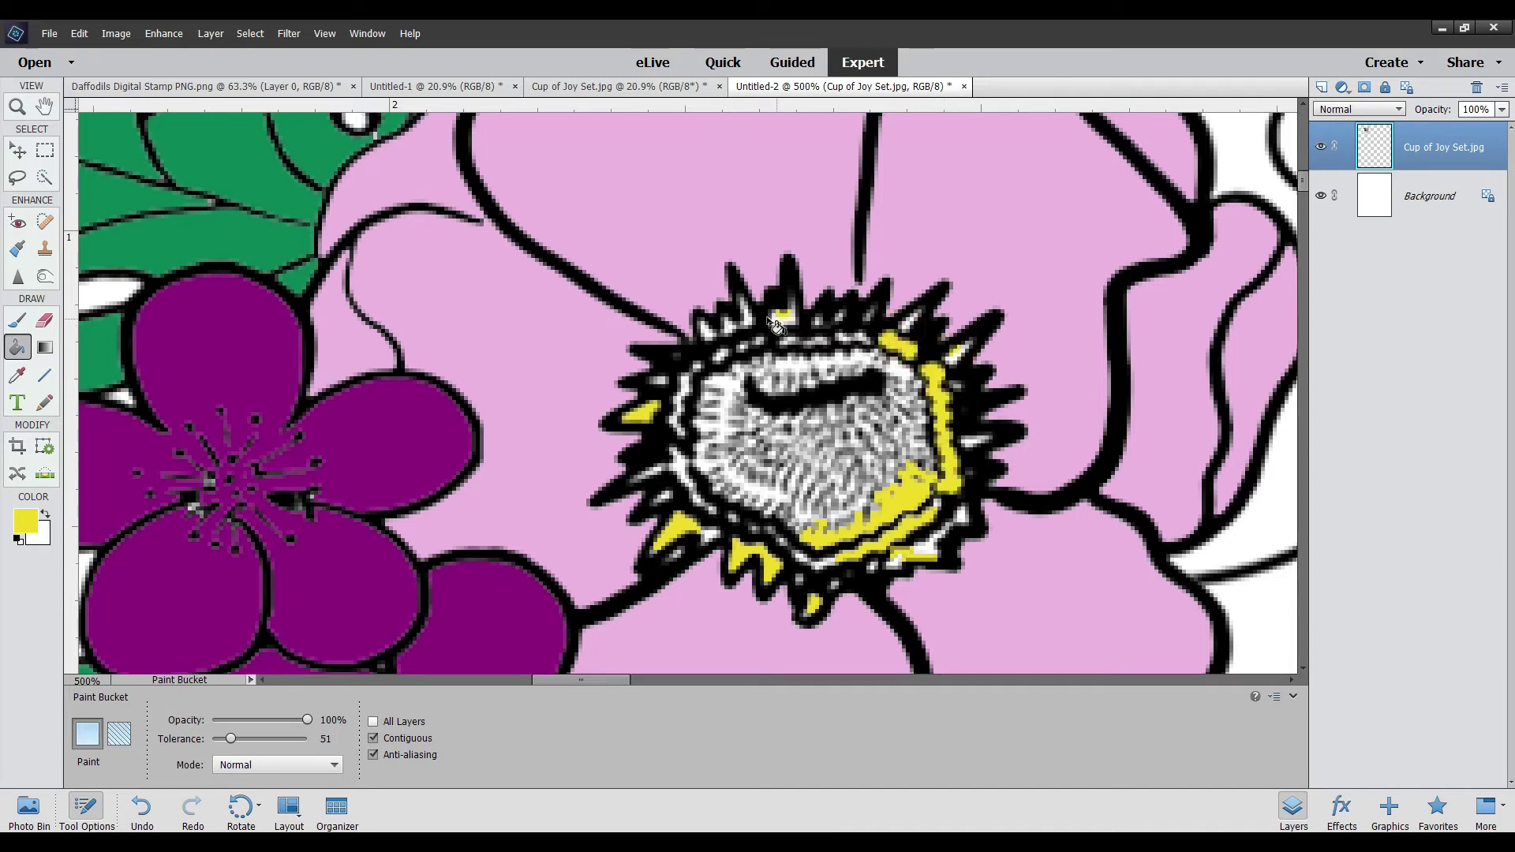
pyautogui.click(748, 318)
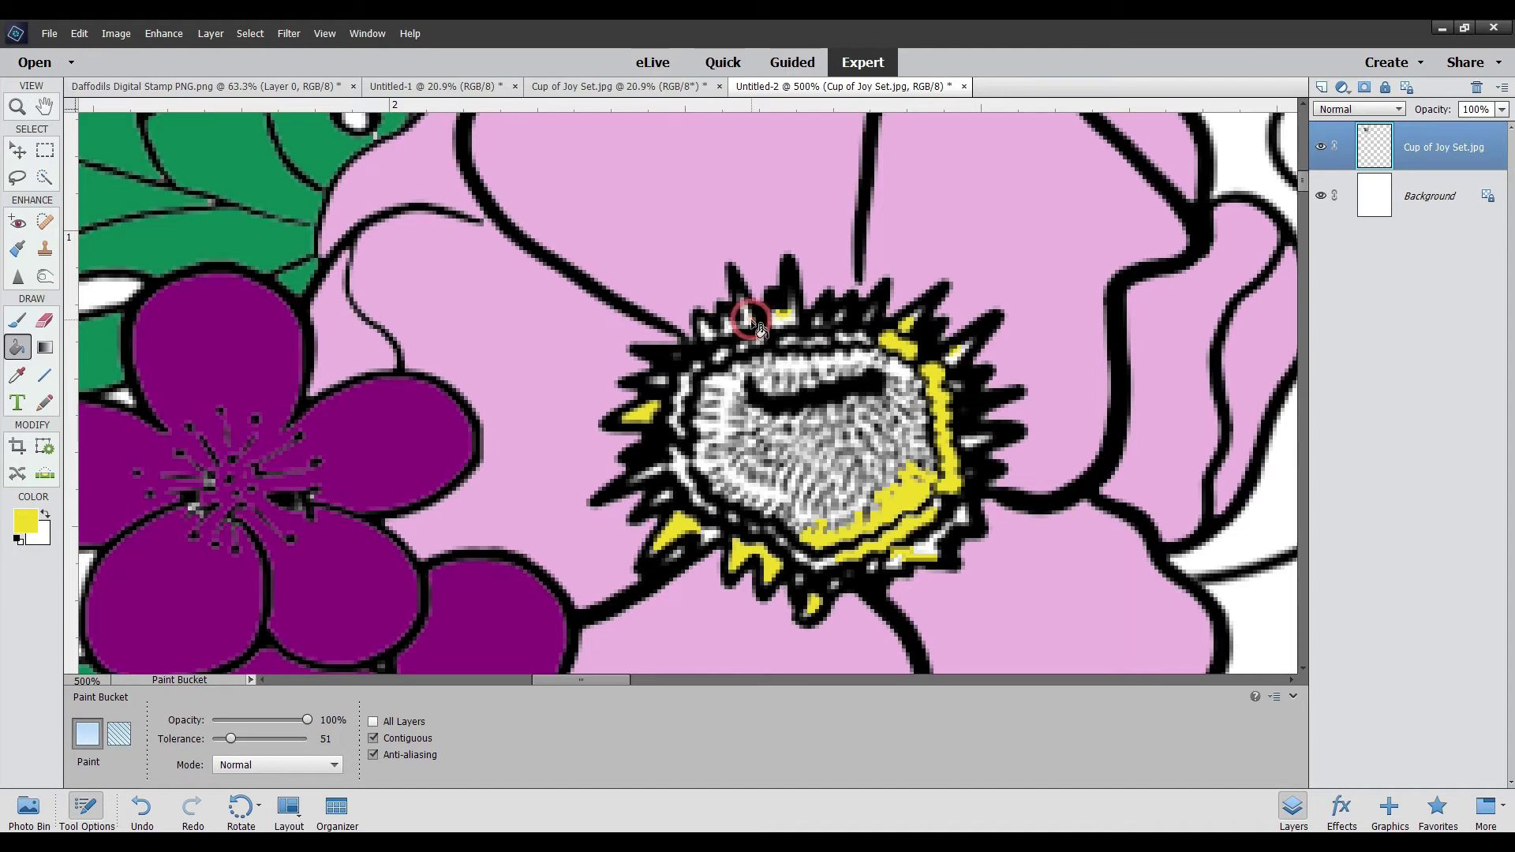
pyautogui.click(704, 333)
# Fill the left, middle and upper areas inside the large flower's centre, plus the left ring and a lower-right spike, with yellow
pyautogui.click(725, 389)
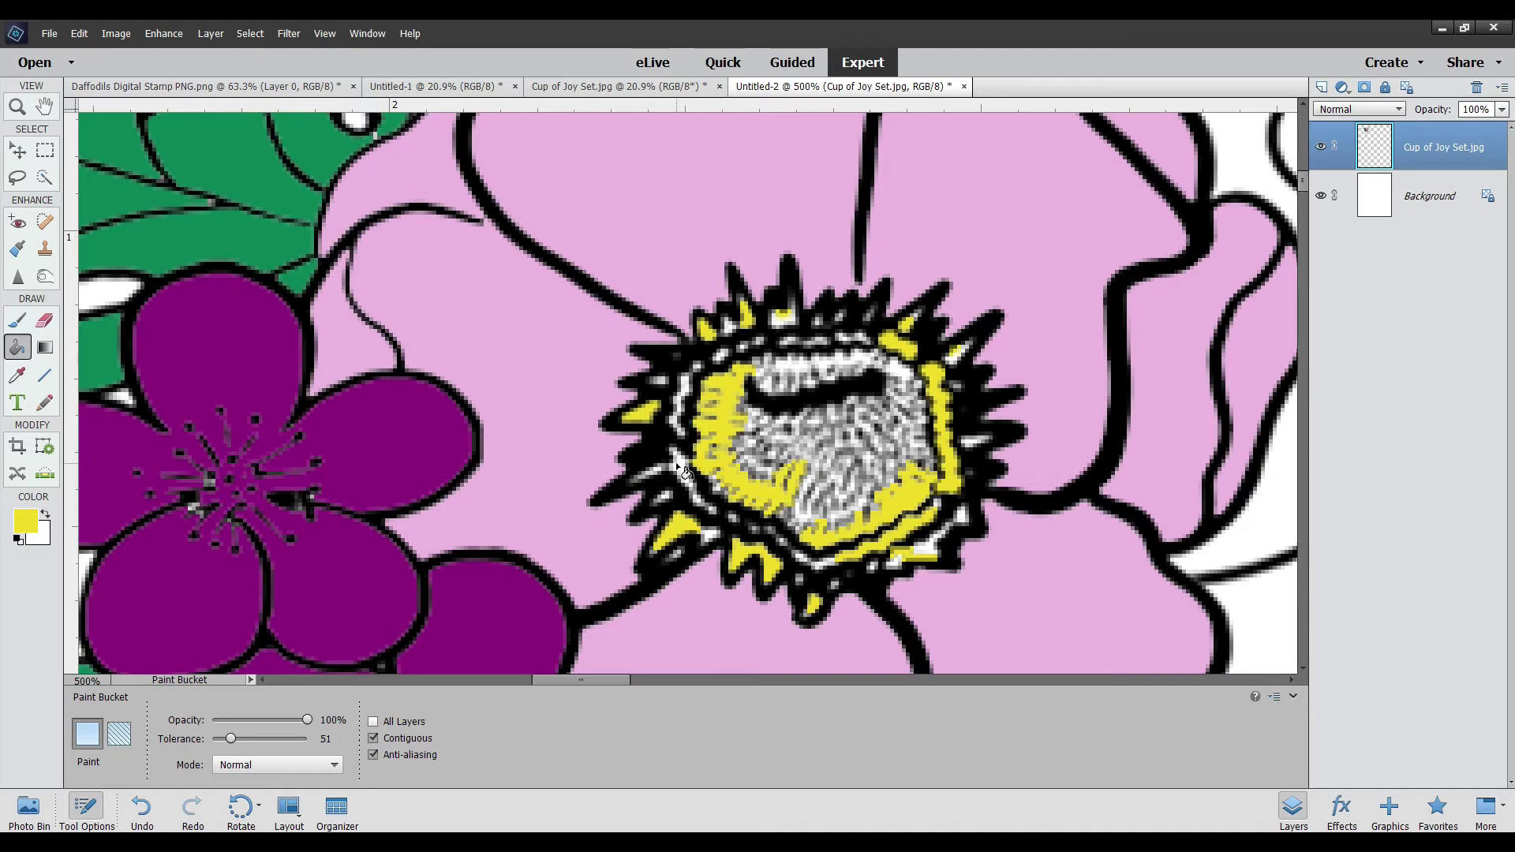
pyautogui.click(683, 384)
pyautogui.click(928, 551)
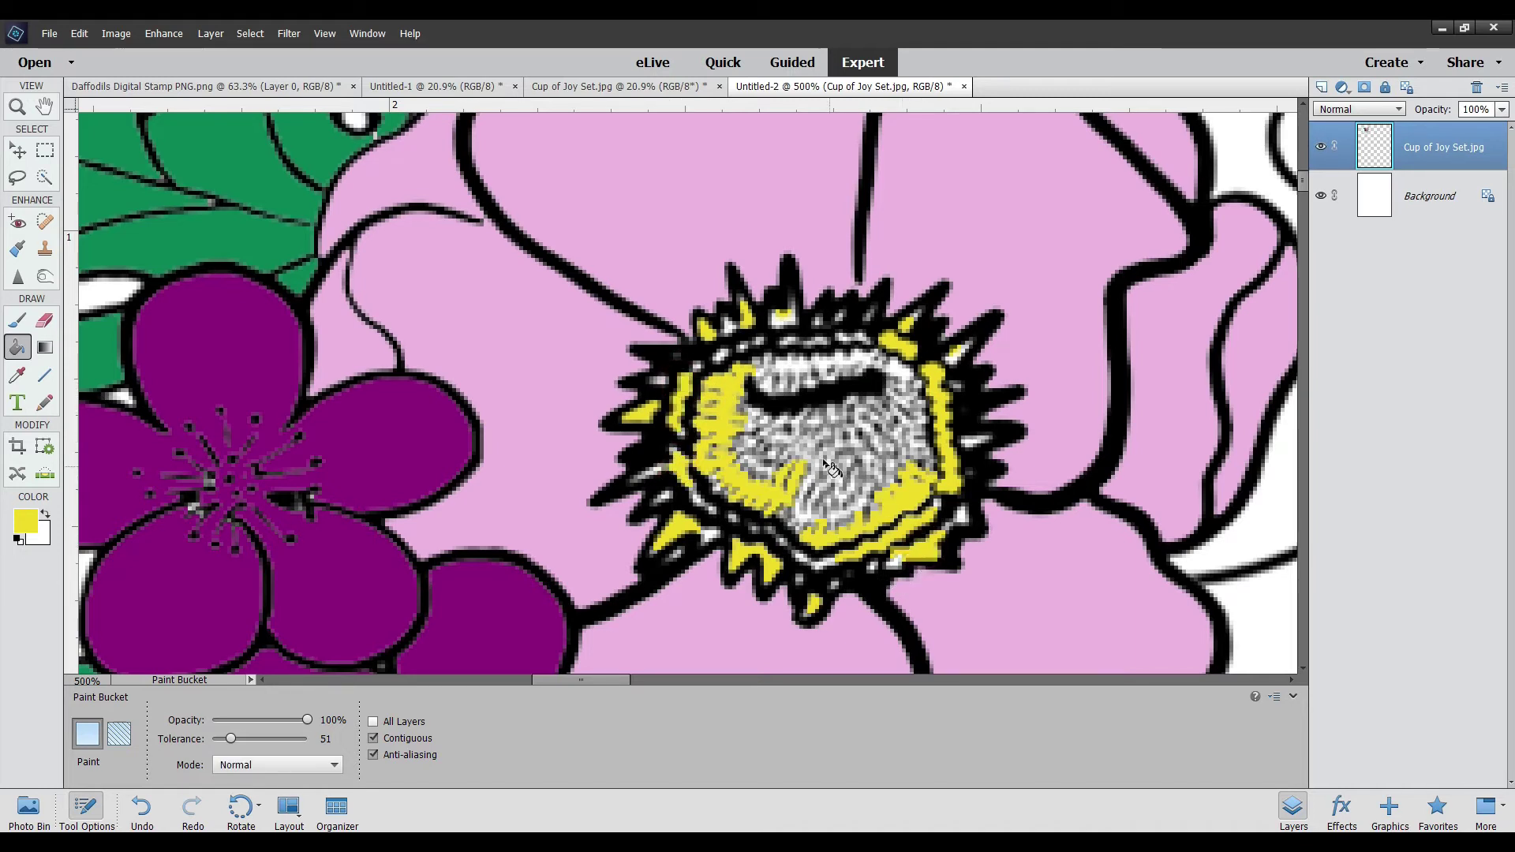
pyautogui.click(827, 463)
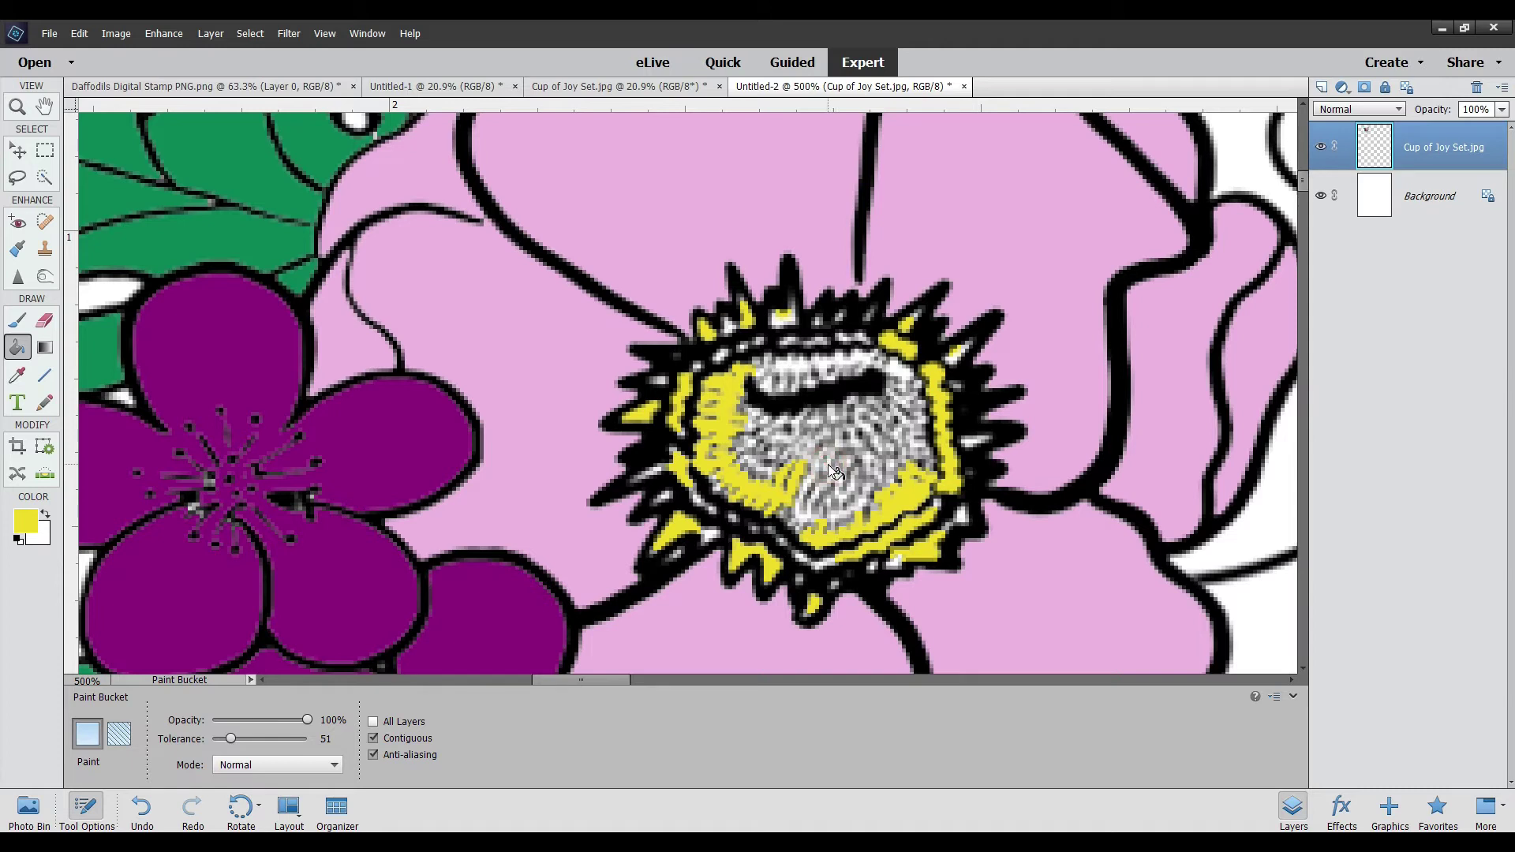
pyautogui.click(781, 433)
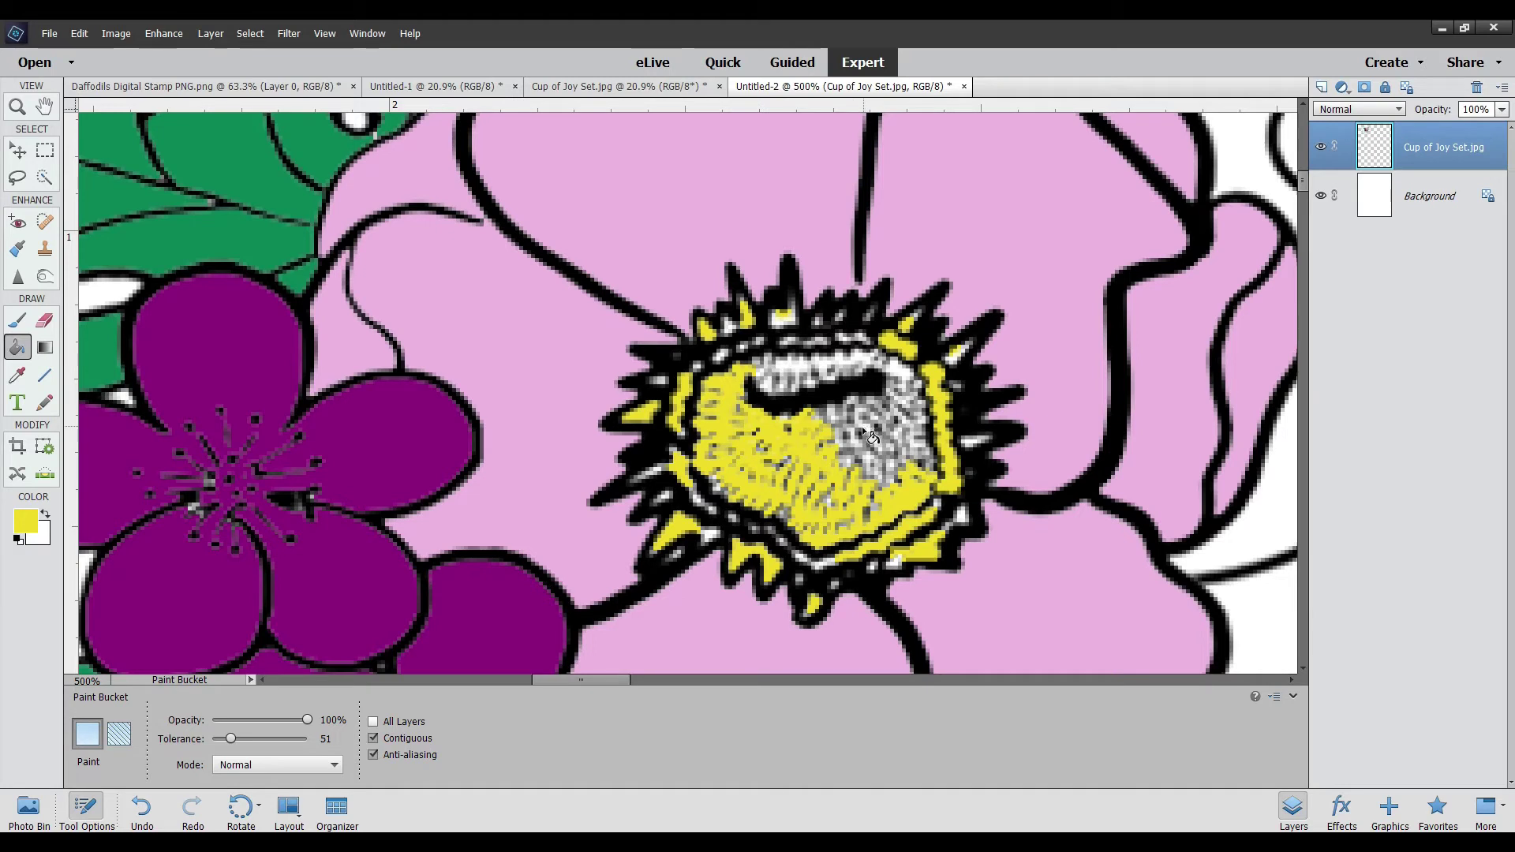
pyautogui.click(863, 432)
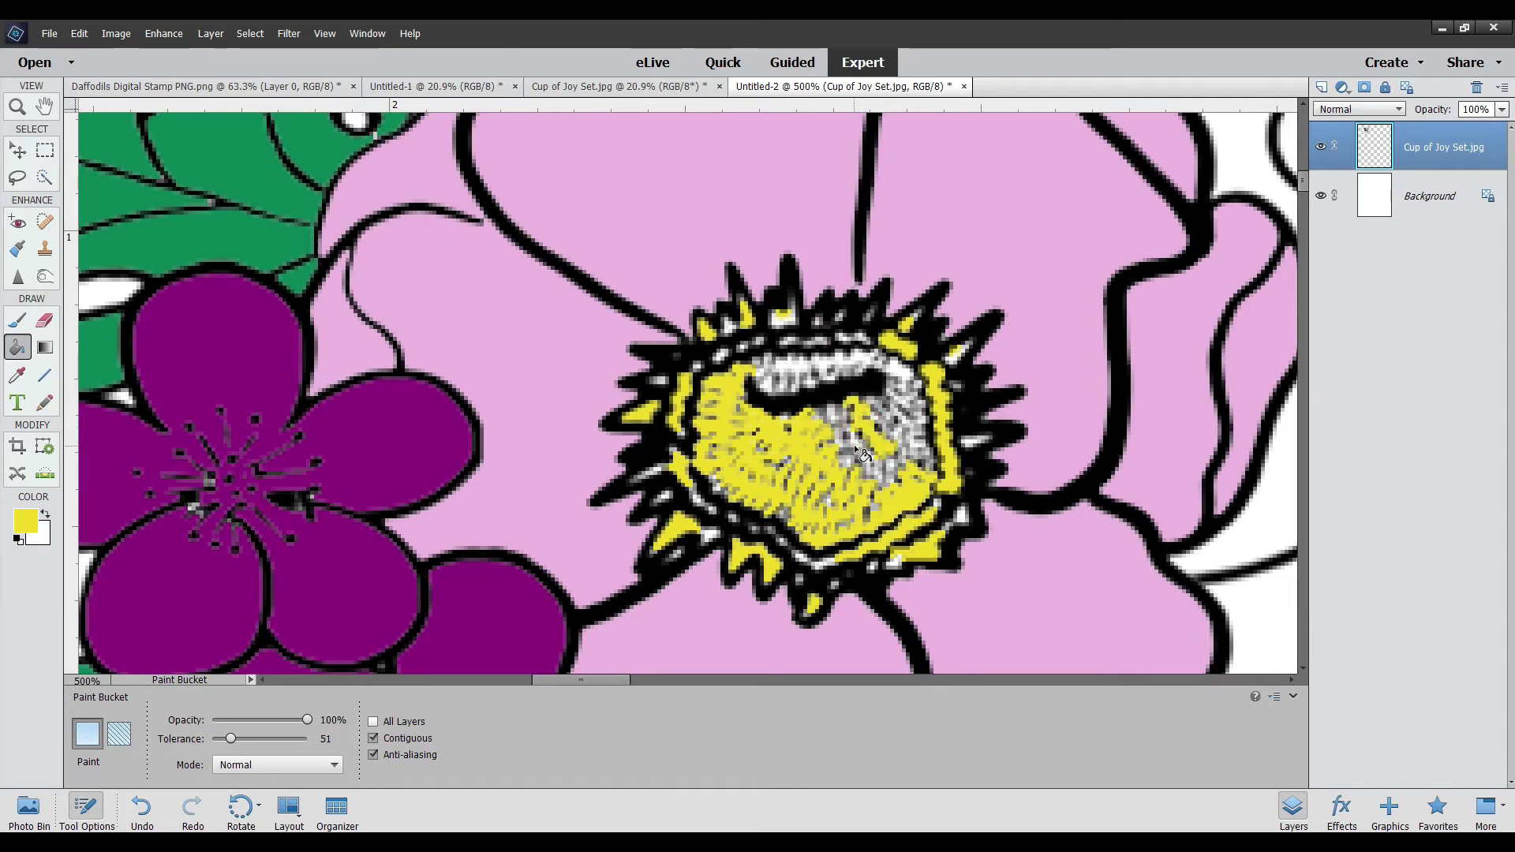
pyautogui.click(894, 477)
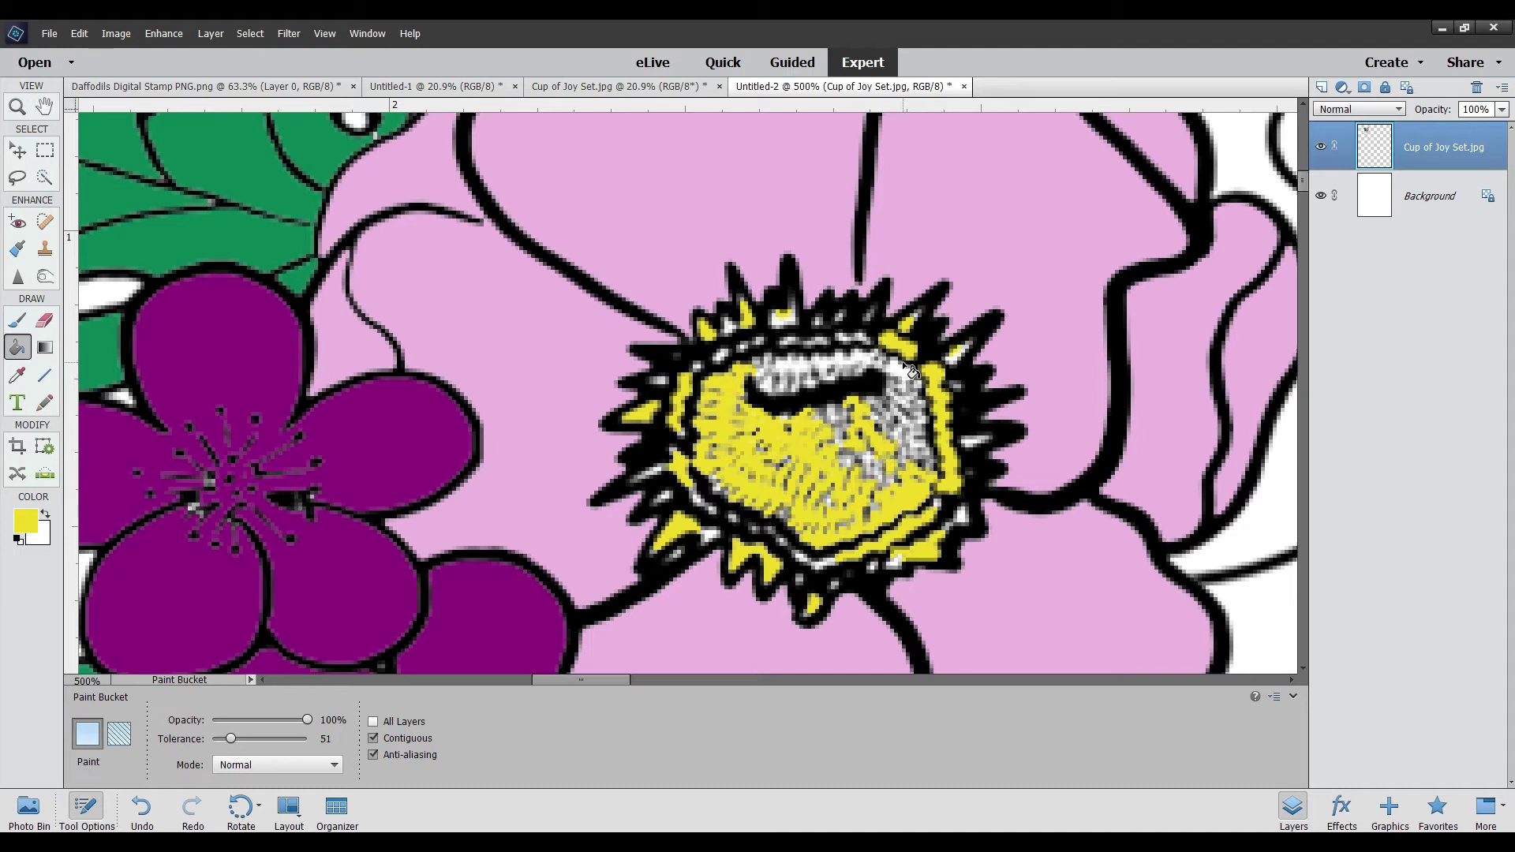
pyautogui.click(803, 373)
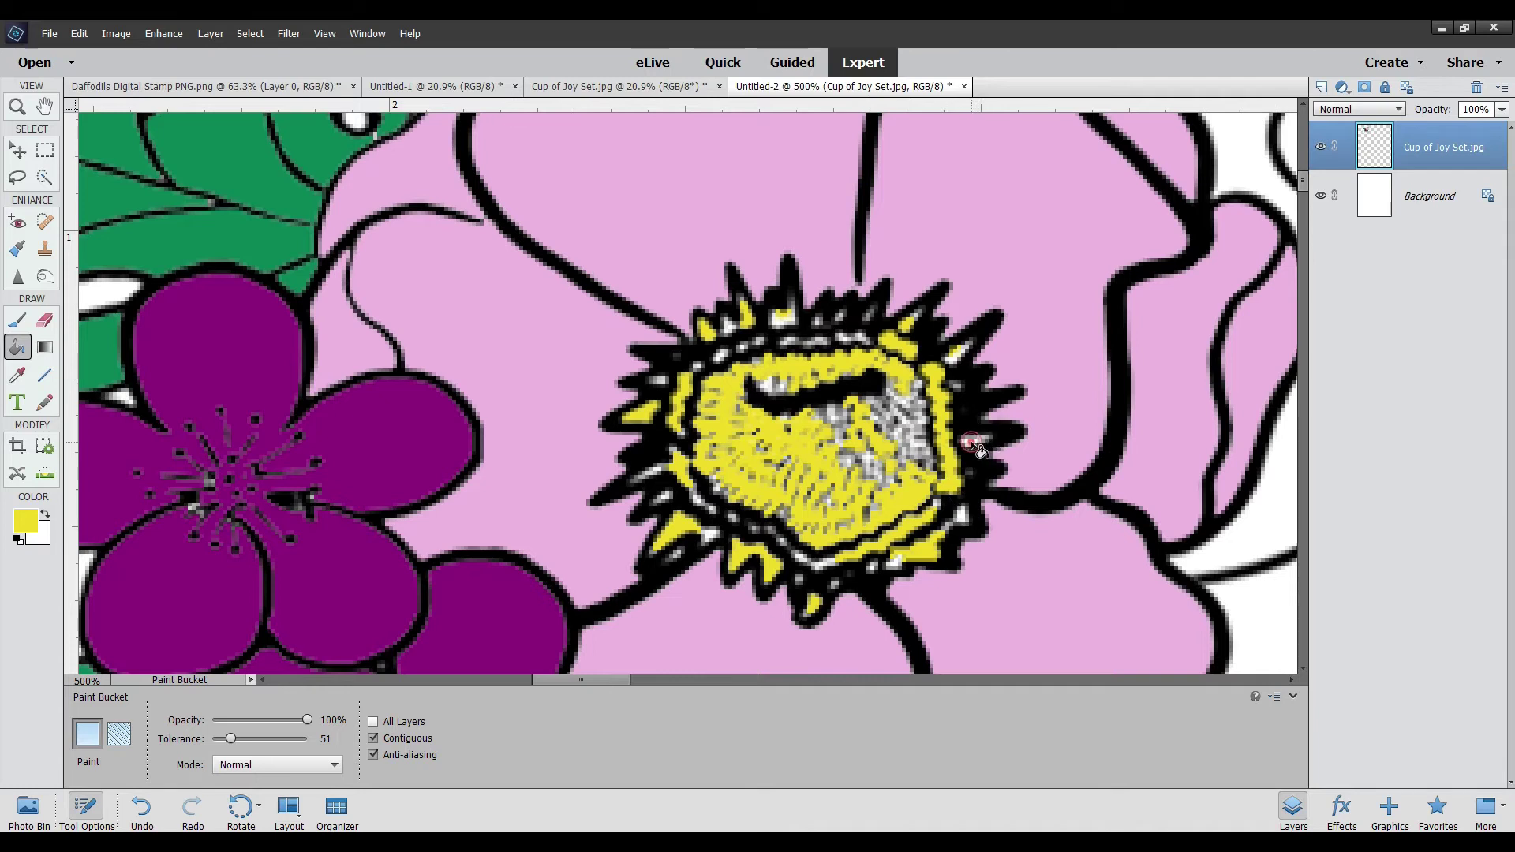
# Fill the remaining small gaps in the right and lower spikes and lower ring around the flower's centre with yellow
pyautogui.click(963, 521)
pyautogui.click(712, 536)
pyautogui.click(831, 565)
pyautogui.click(897, 563)
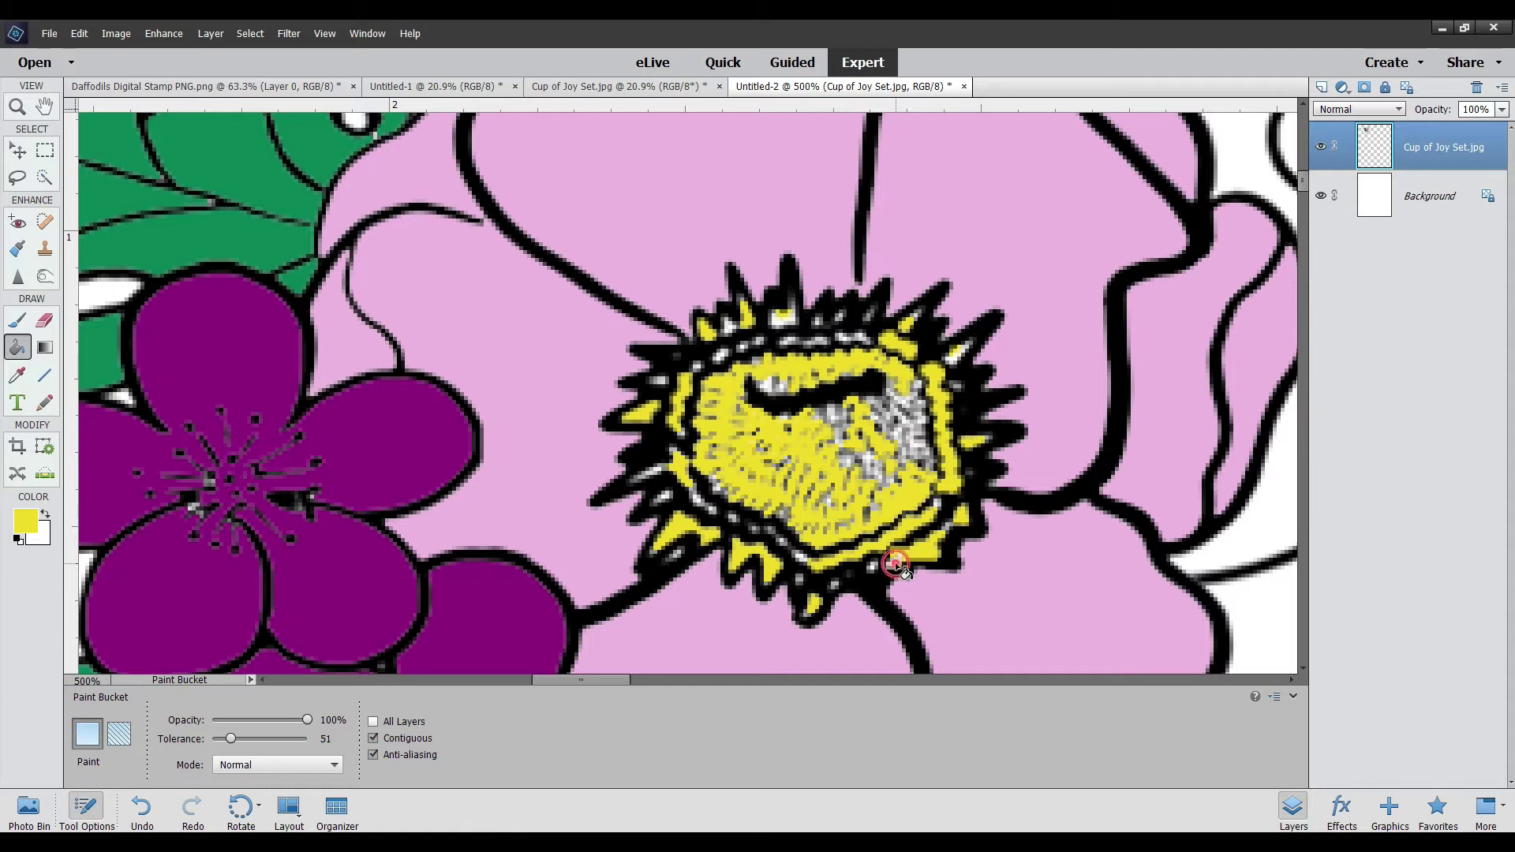
# Fill the white patches in the right and middle of the flower's centre and the leftover upper and lower-left spikes with yellow
pyautogui.click(911, 423)
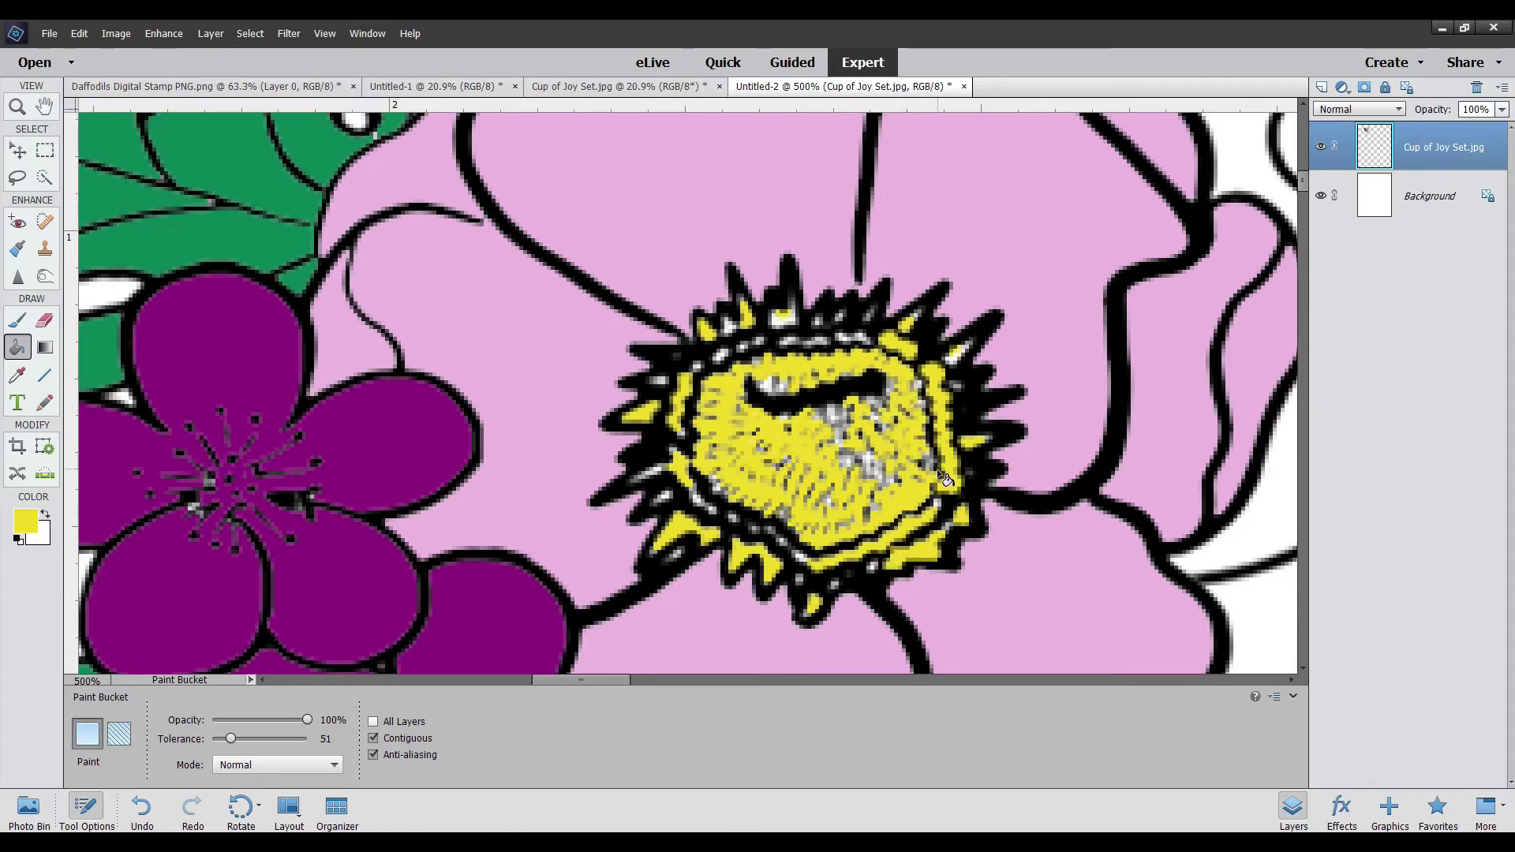
pyautogui.click(867, 456)
pyautogui.click(841, 440)
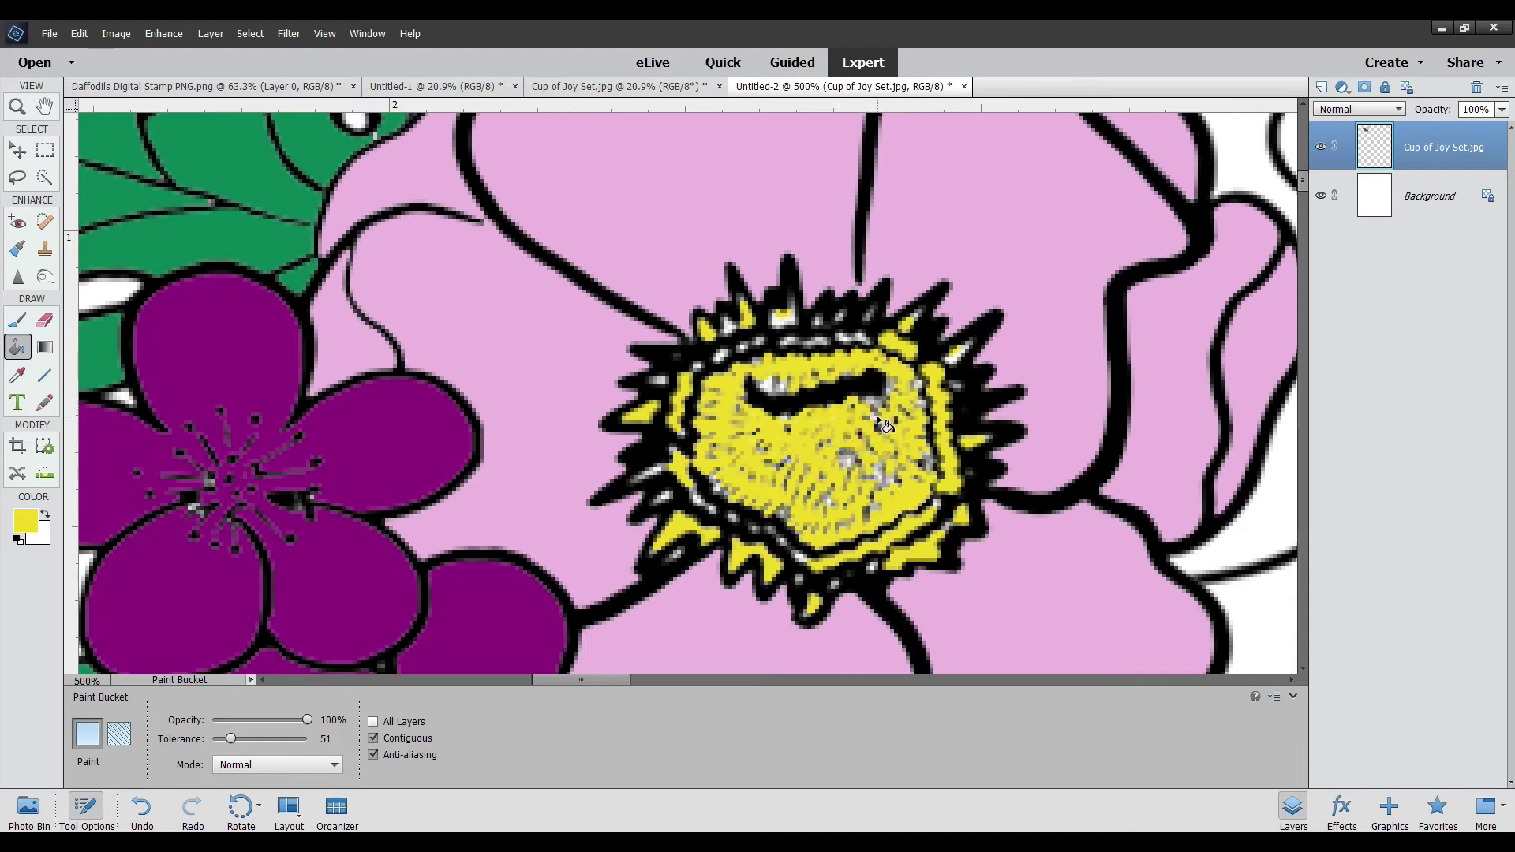
pyautogui.click(785, 322)
pyautogui.click(670, 501)
pyautogui.click(771, 384)
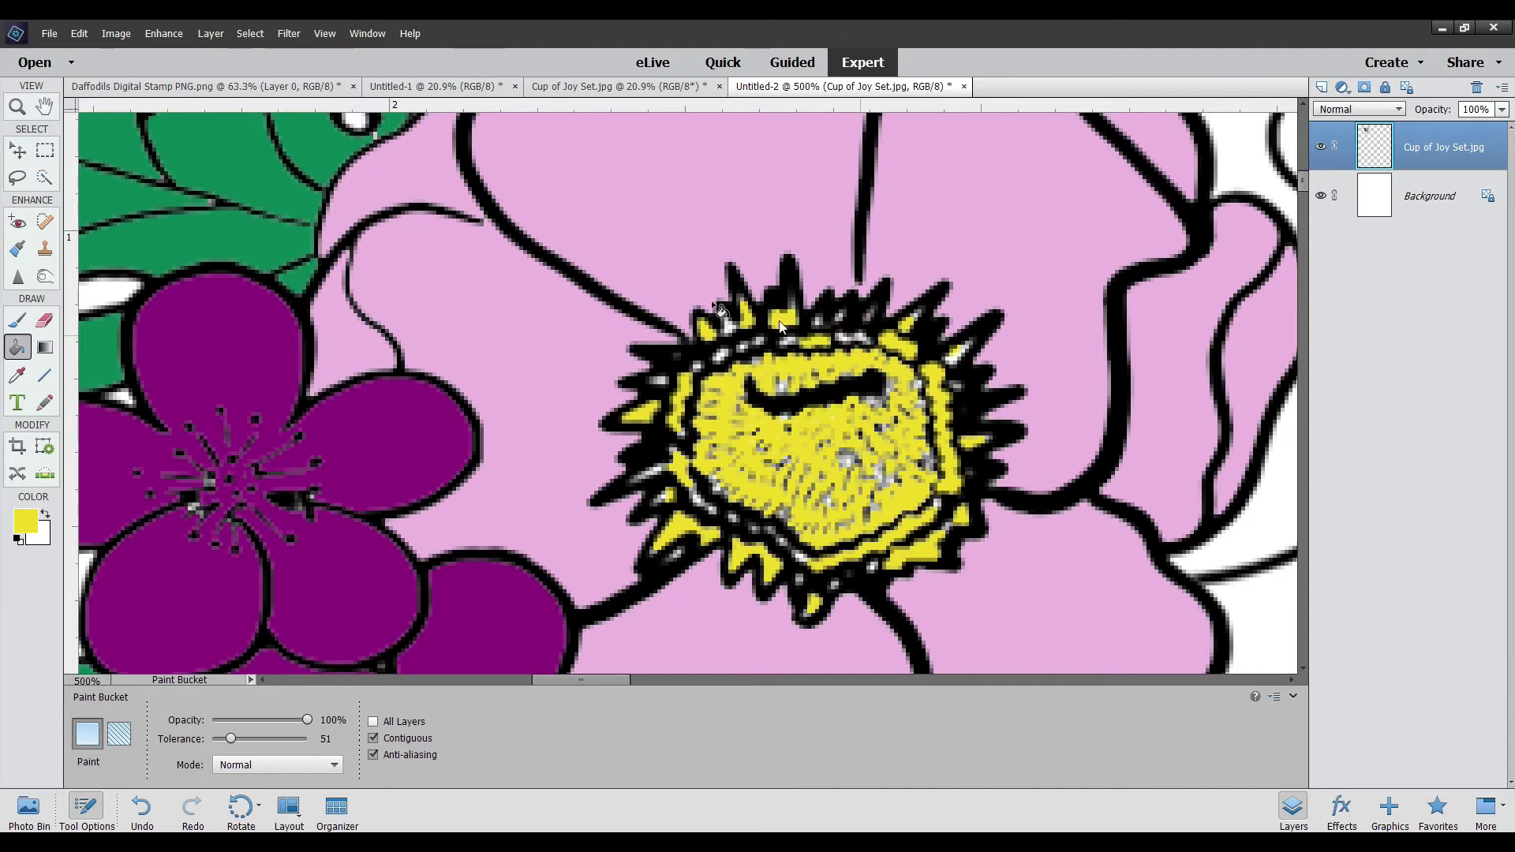
# Set the foreground colour to a soft pink, #e3898d, for the body of the cup
pyautogui.click(17, 105)
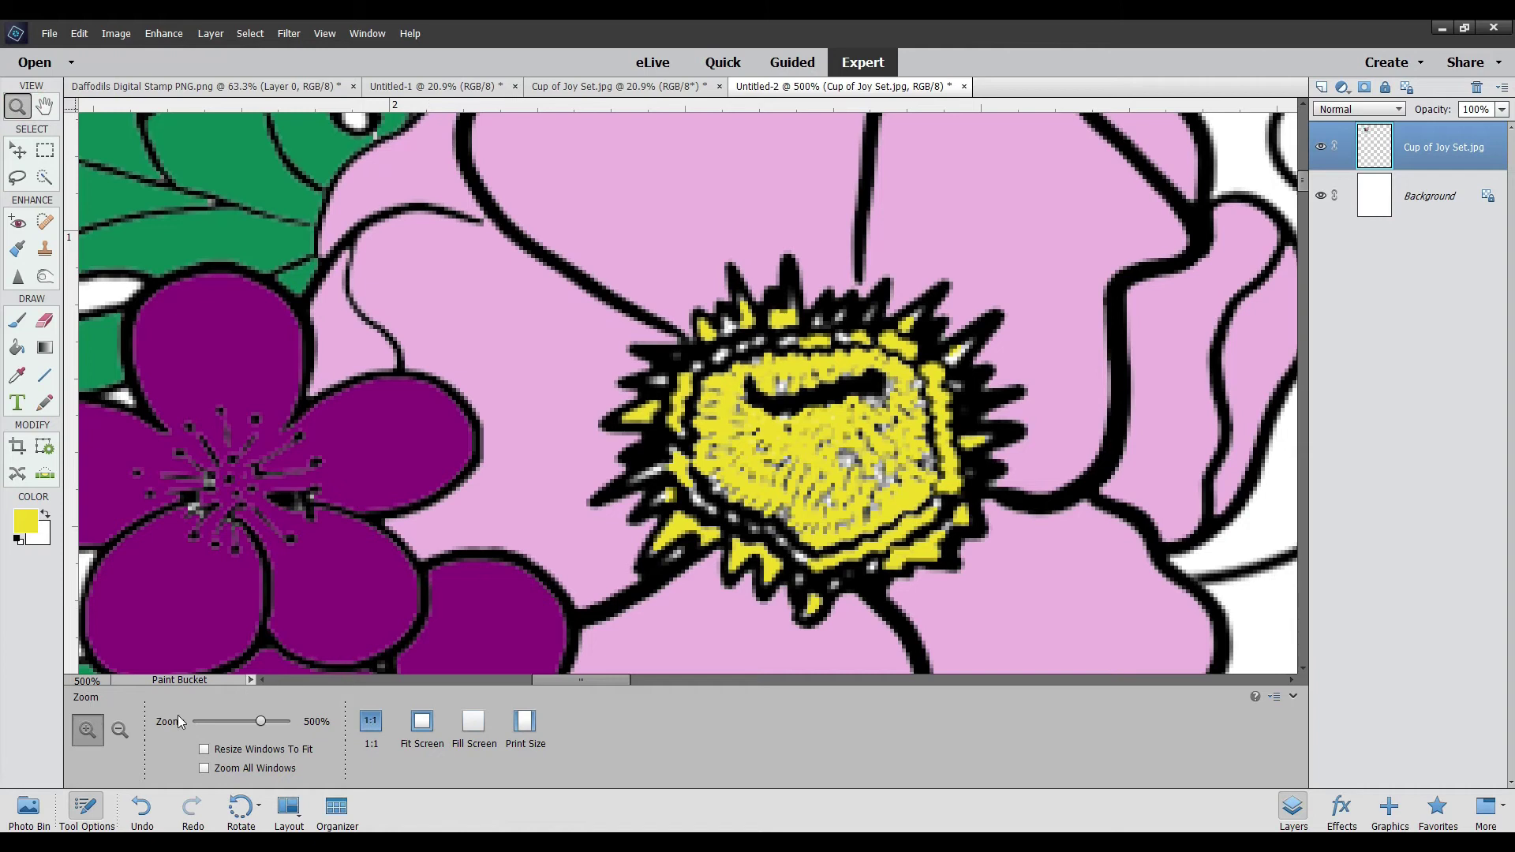
pyautogui.click(109, 733)
pyautogui.click(472, 499)
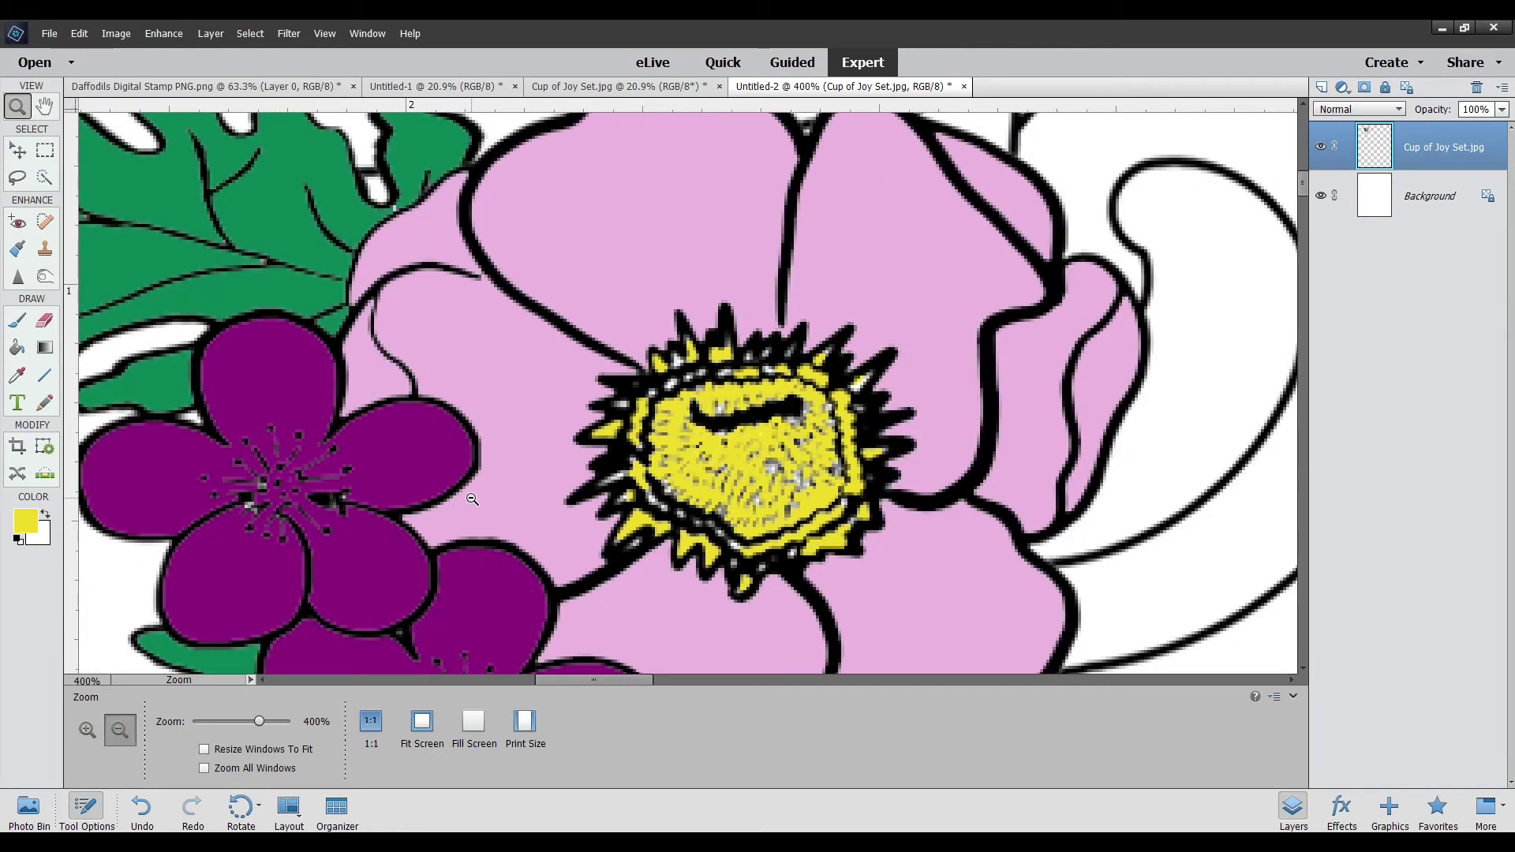
pyautogui.click(472, 498)
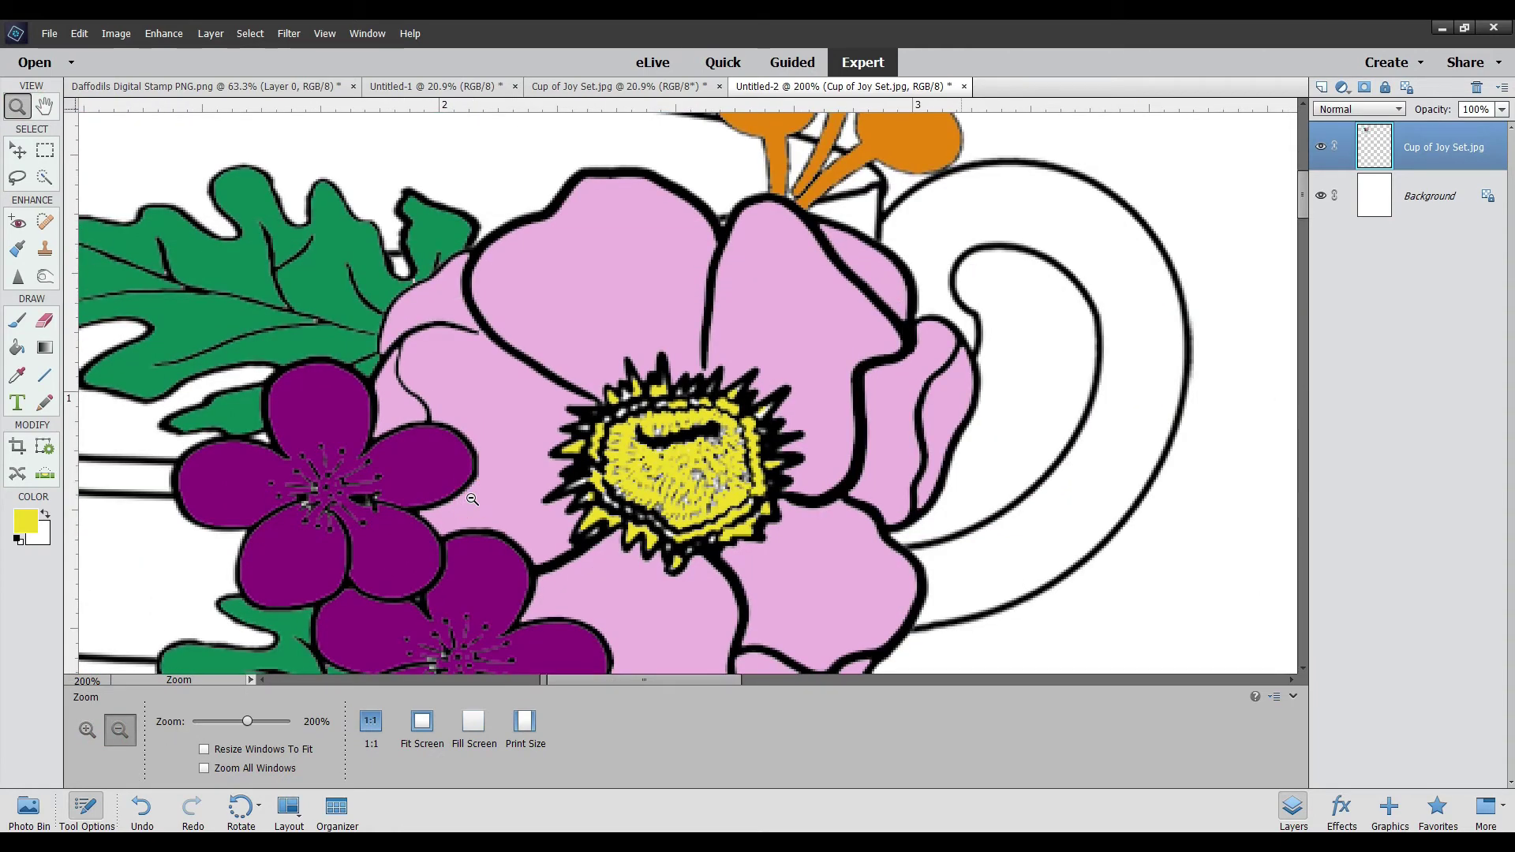
pyautogui.moveTo(611, 685); pyautogui.dragTo(530, 684)
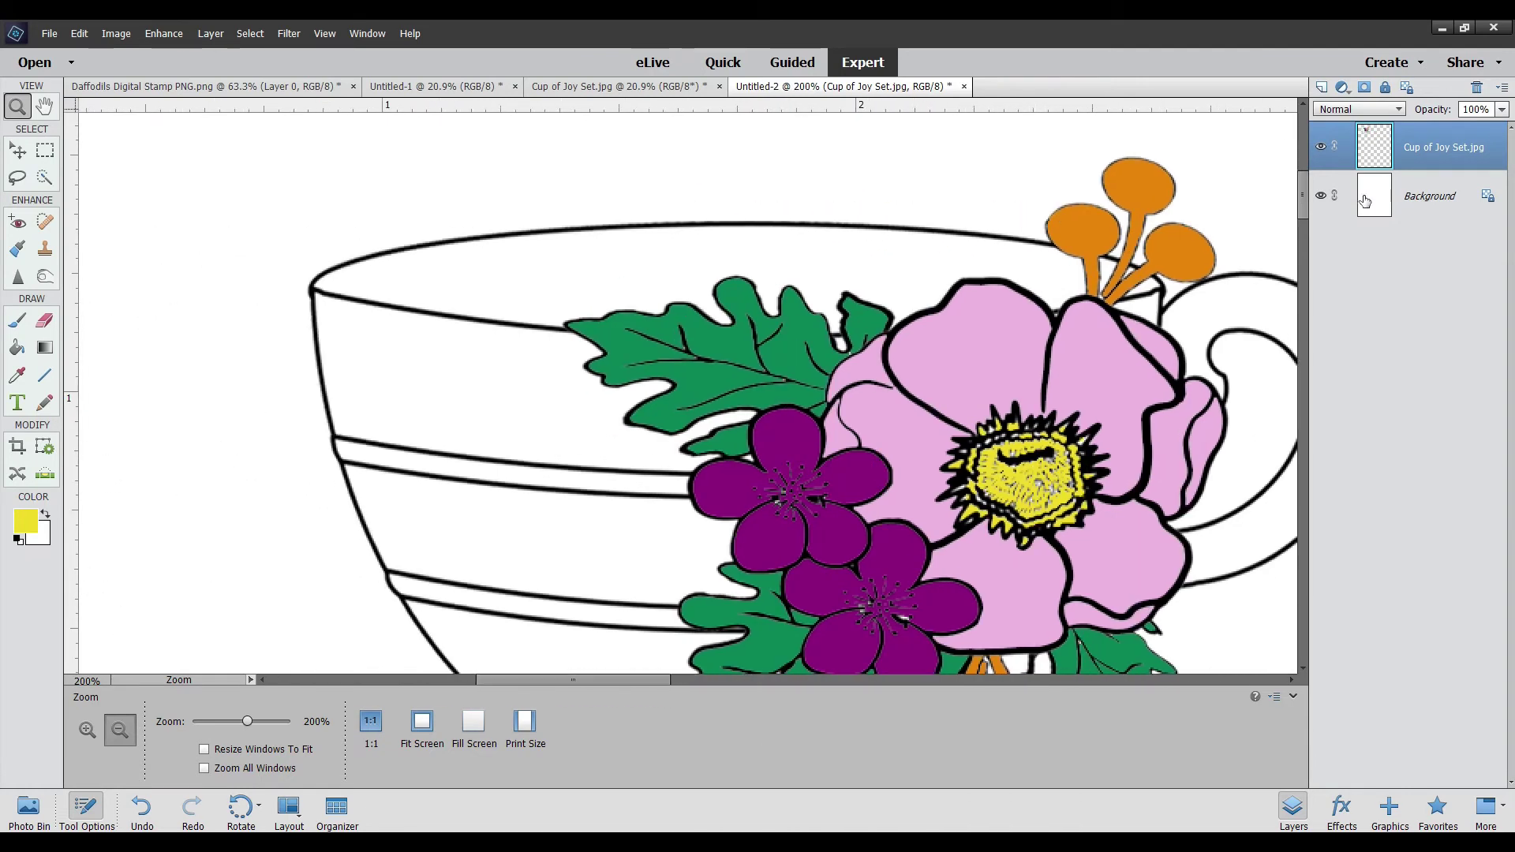
pyautogui.moveTo(1303, 191)
pyautogui.mouseDown()
pyautogui.moveTo(1305, 235)
pyautogui.moveTo(1302, 208)
pyautogui.mouseUp()
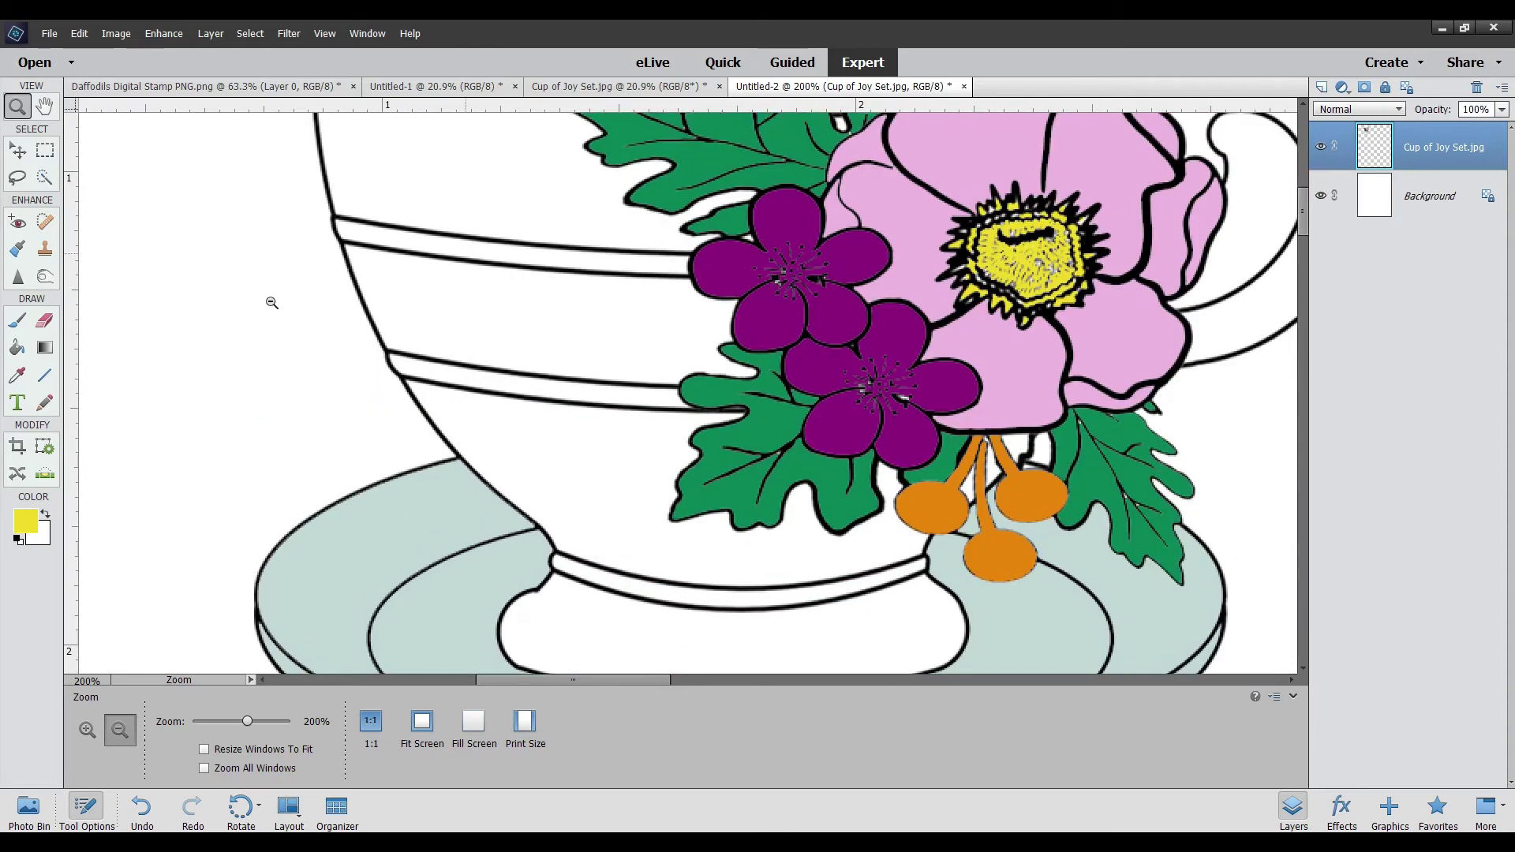
pyautogui.click(25, 521)
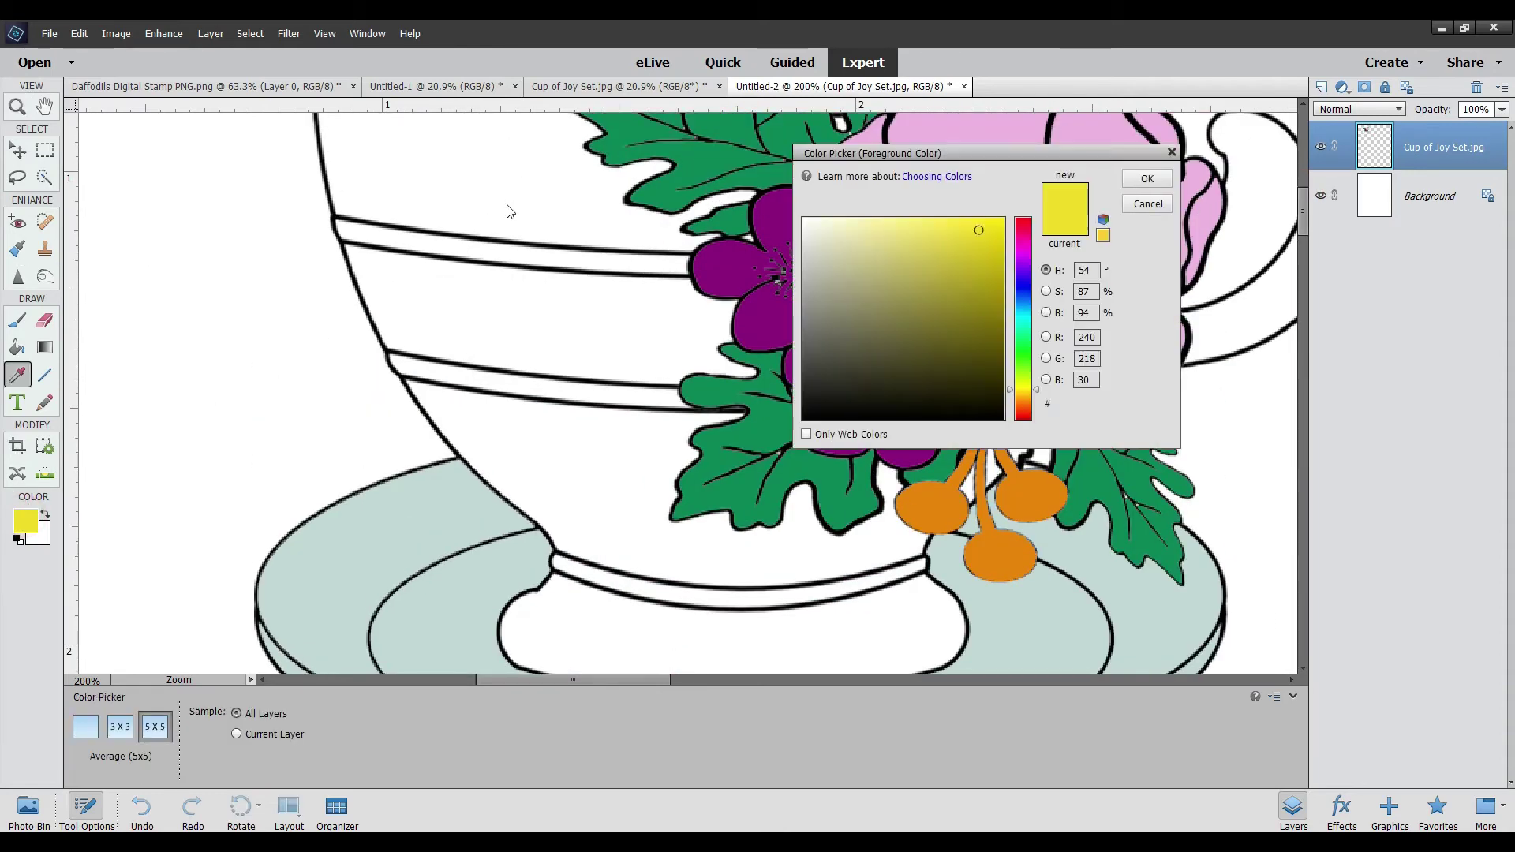
pyautogui.click(1025, 222)
pyautogui.click(861, 234)
pyautogui.moveTo(861, 234)
pyautogui.mouseDown()
pyautogui.moveTo(866, 267)
pyautogui.moveTo(882, 240)
pyautogui.mouseUp()
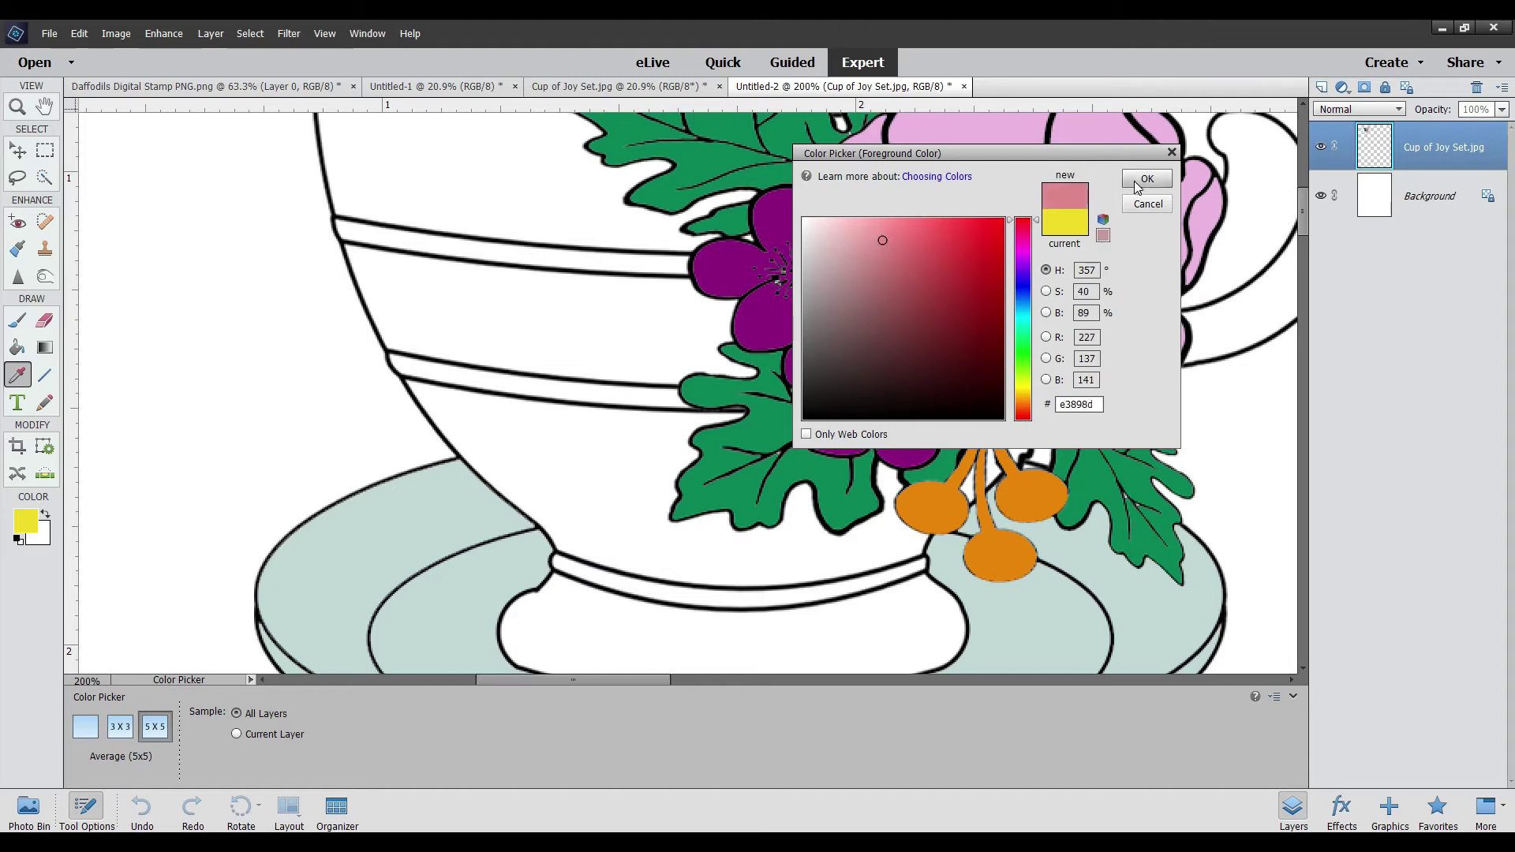
pyautogui.click(1146, 179)
pyautogui.press('z')
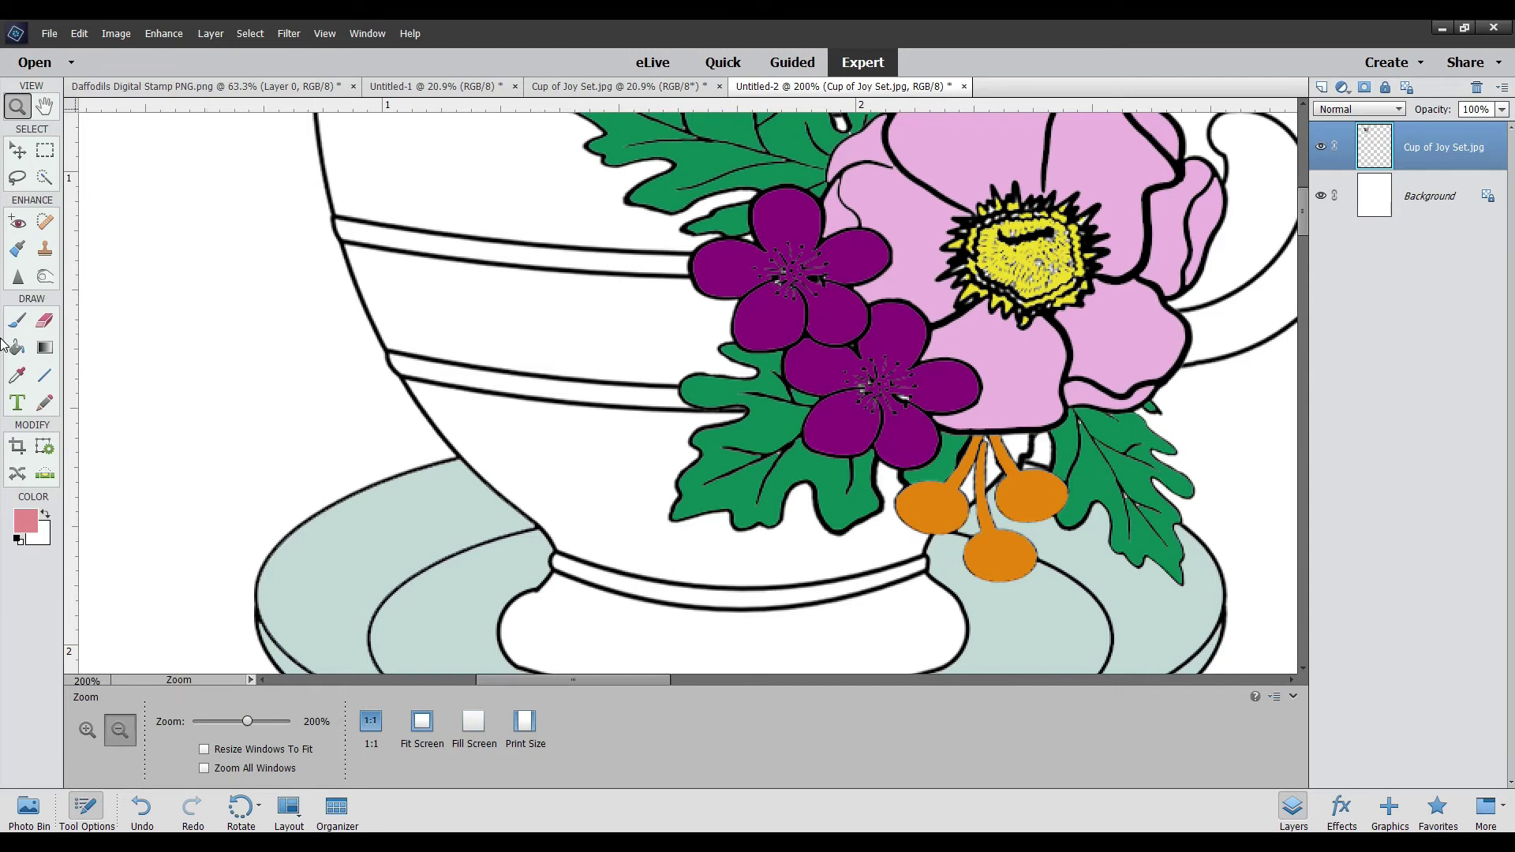
# Fill the cup's wide body bands, foot, handle and the gaps between the lower orange stems with pink using the Paint Bucket
pyautogui.click(16, 347)
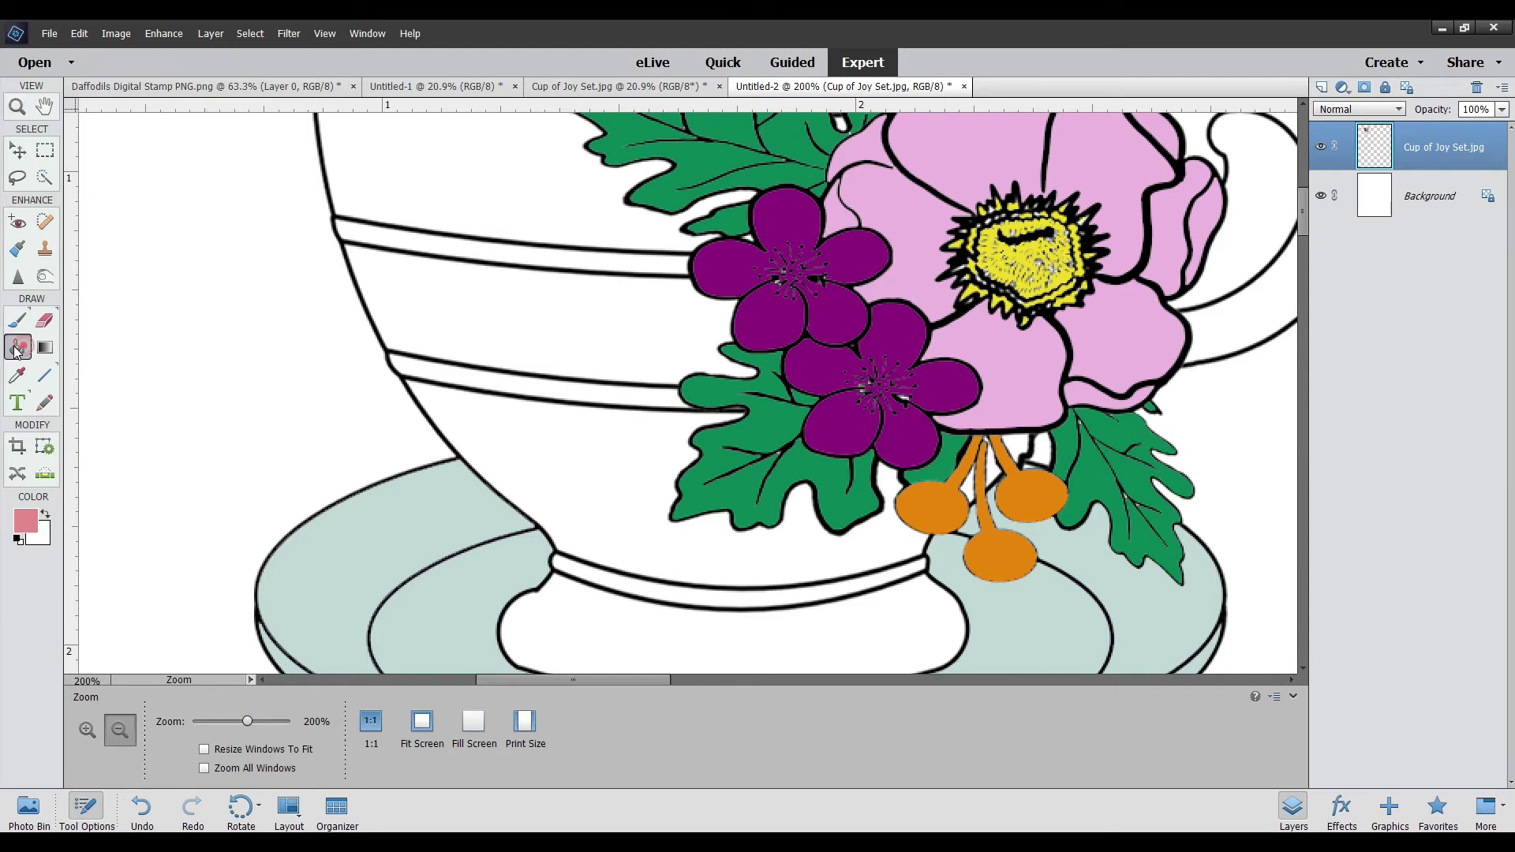
pyautogui.click(595, 453)
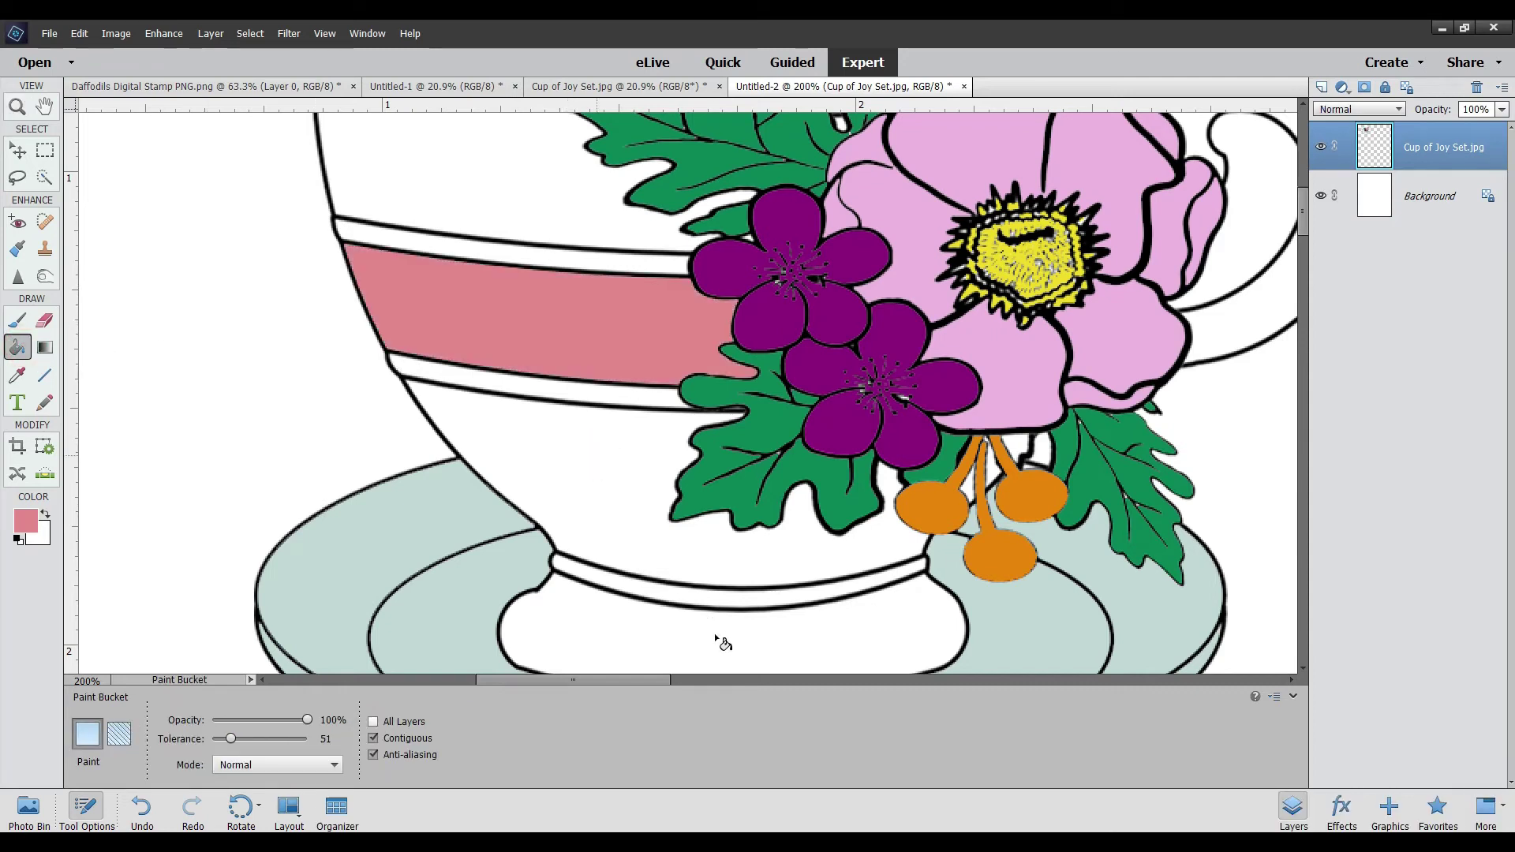
pyautogui.click(1009, 439)
pyautogui.click(993, 474)
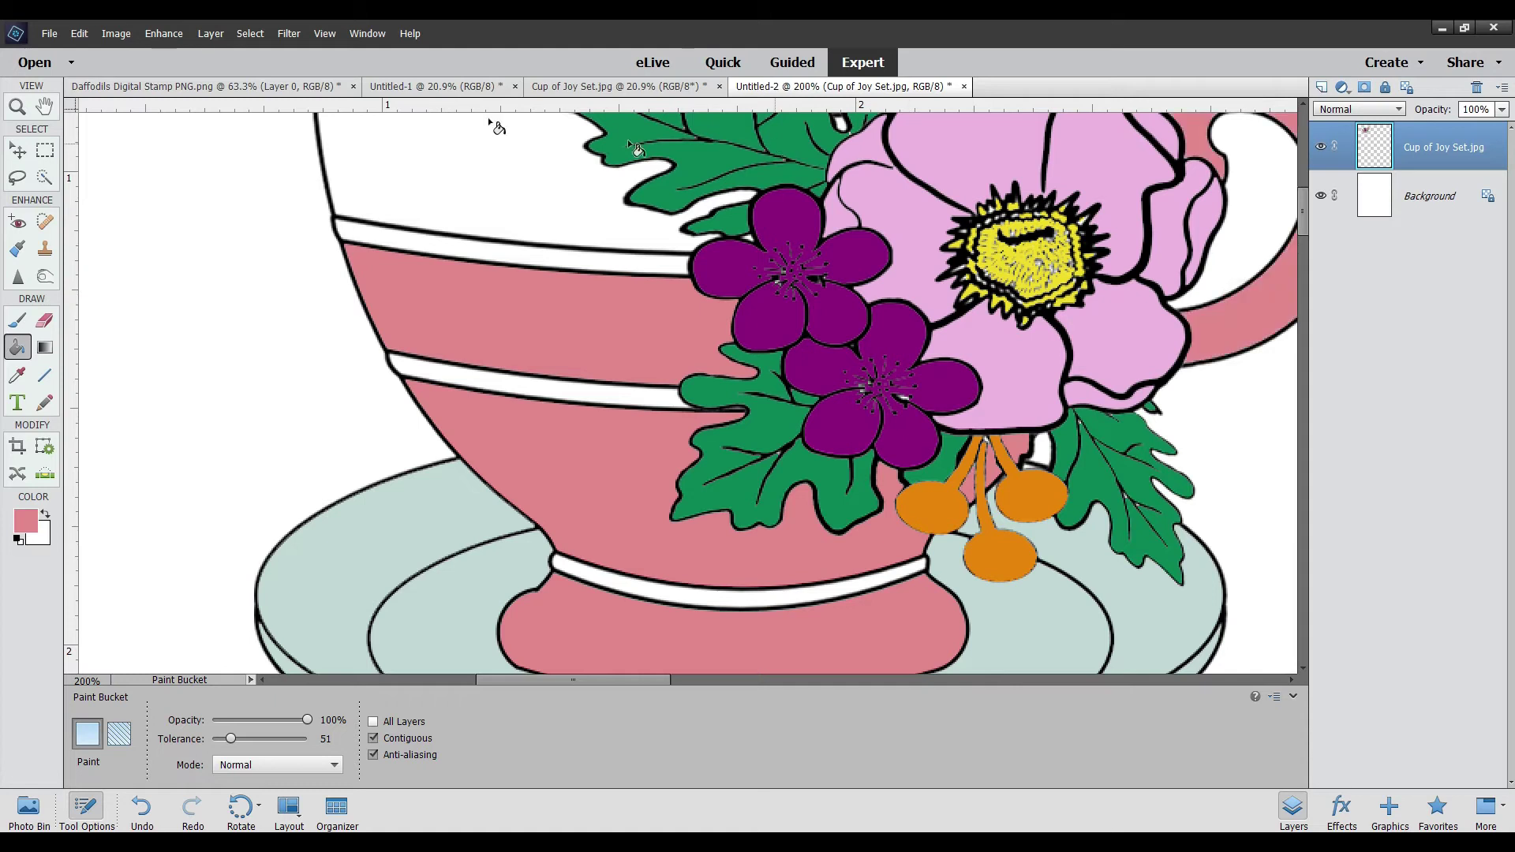
pyautogui.click(461, 175)
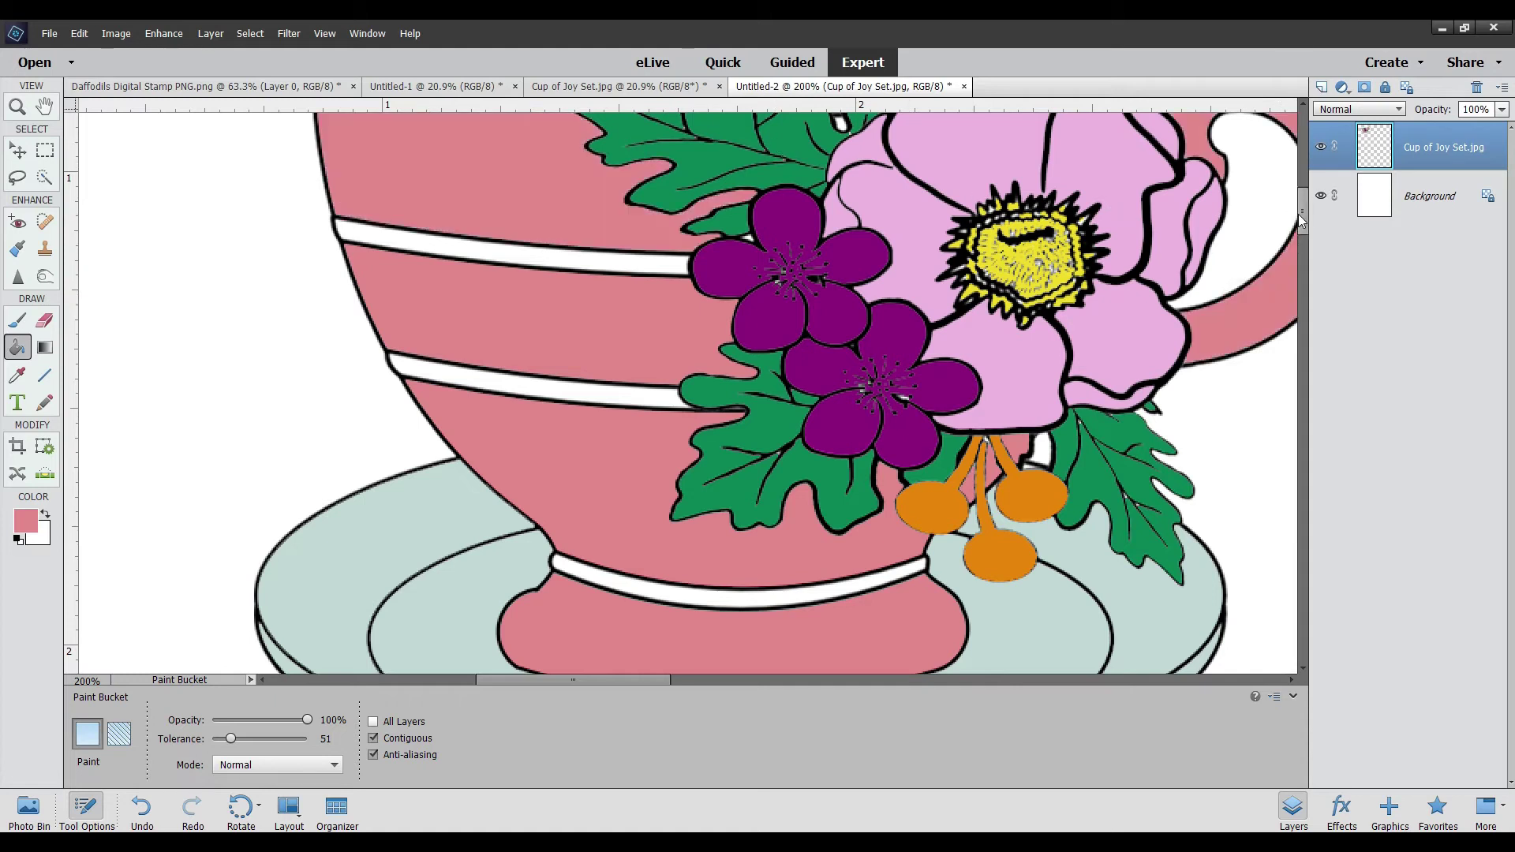
# Set the foreground colour to a darker pink, #cd7c80, and fill the cup's interior and the gaps between the upper orange stems
pyautogui.scroll(1, 1299, 233)
pyautogui.moveTo(1299, 234); pyautogui.dragTo(1300, 196)
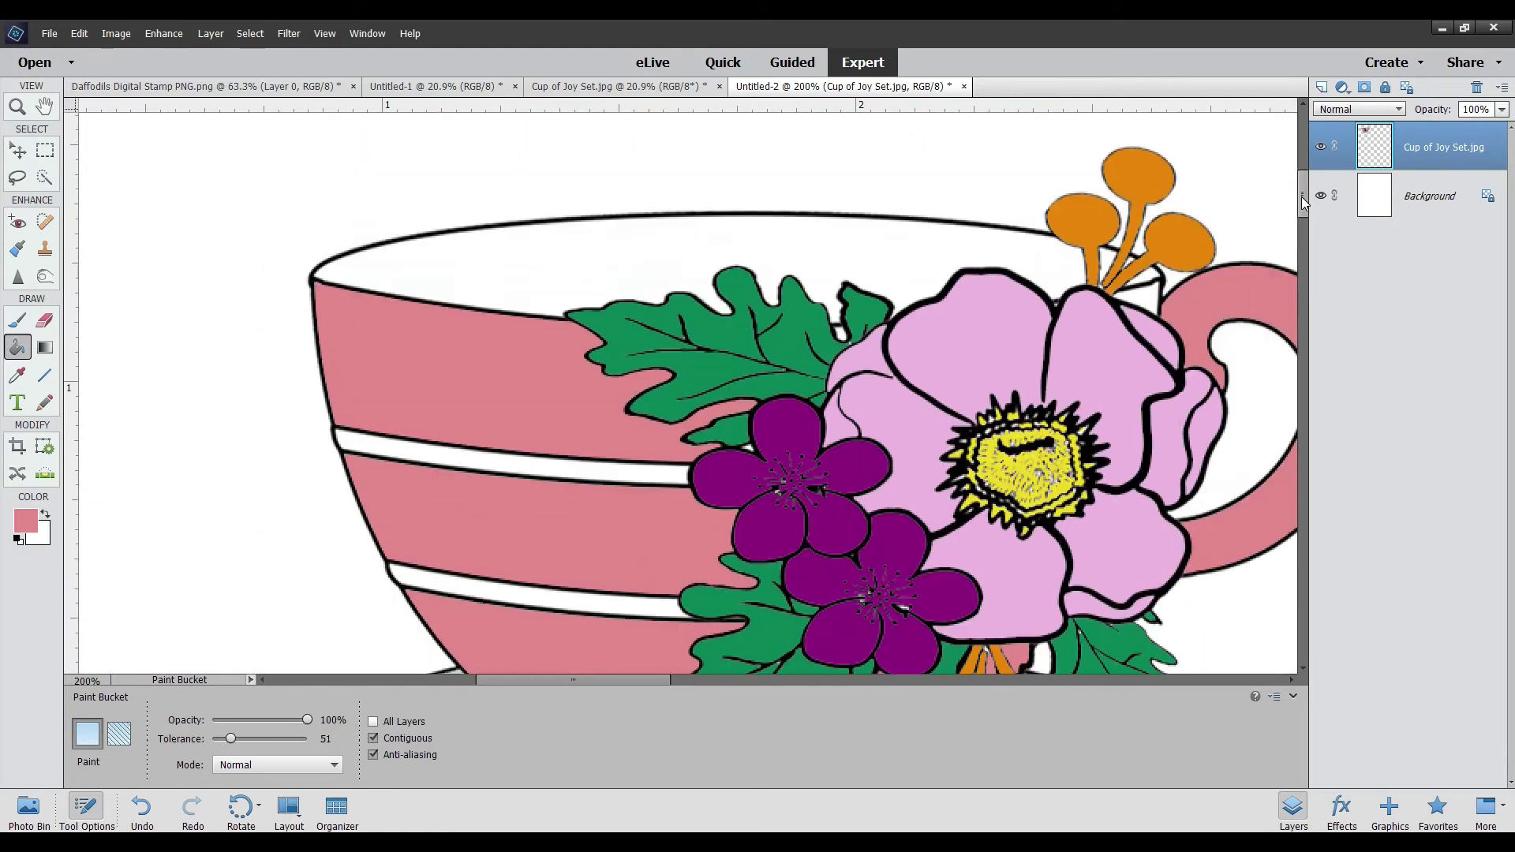
pyautogui.click(31, 526)
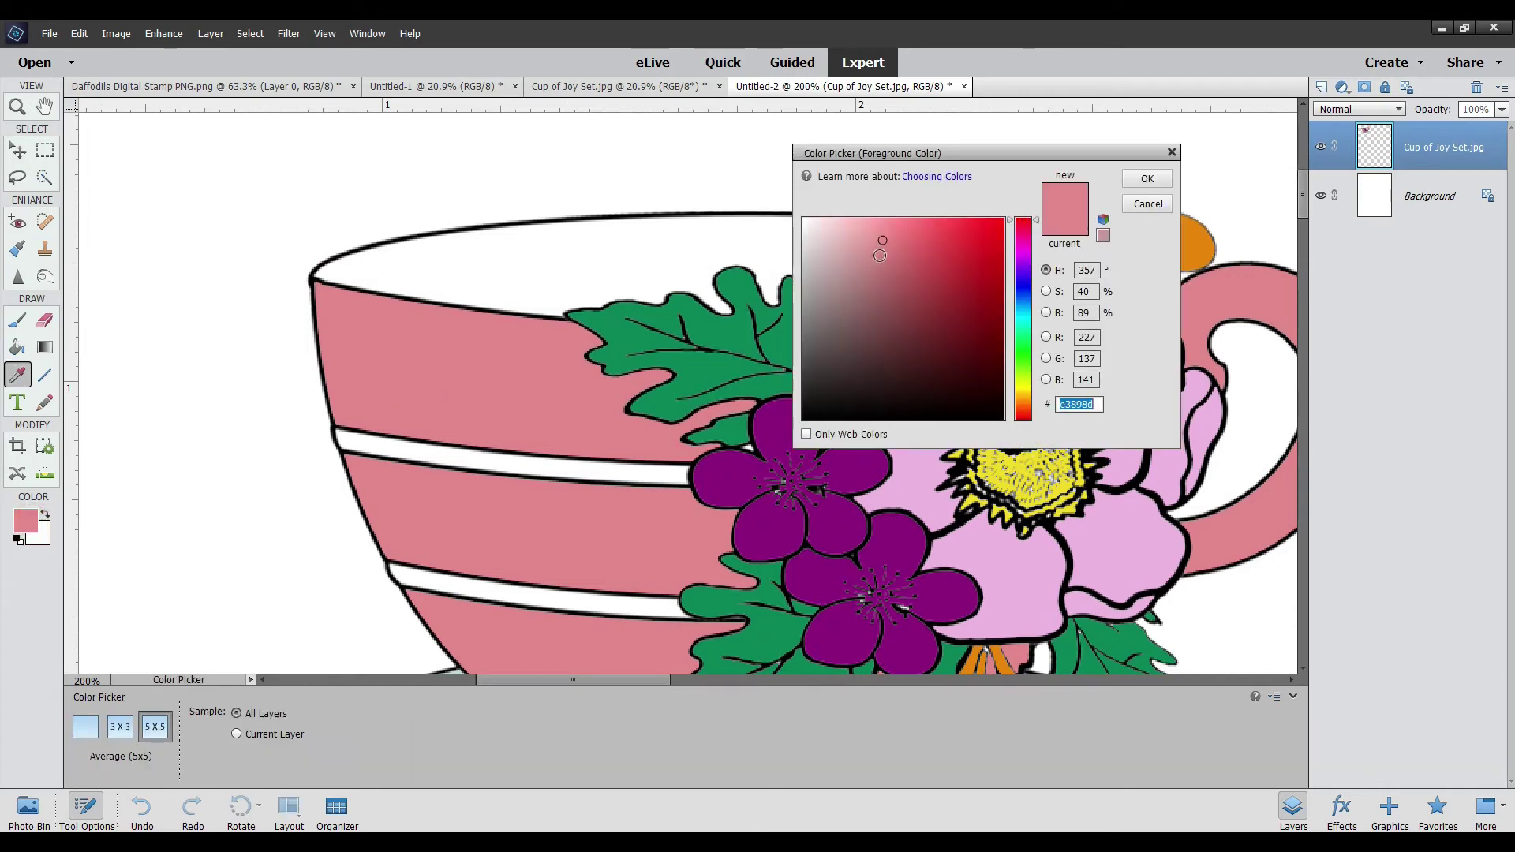
pyautogui.click(883, 257)
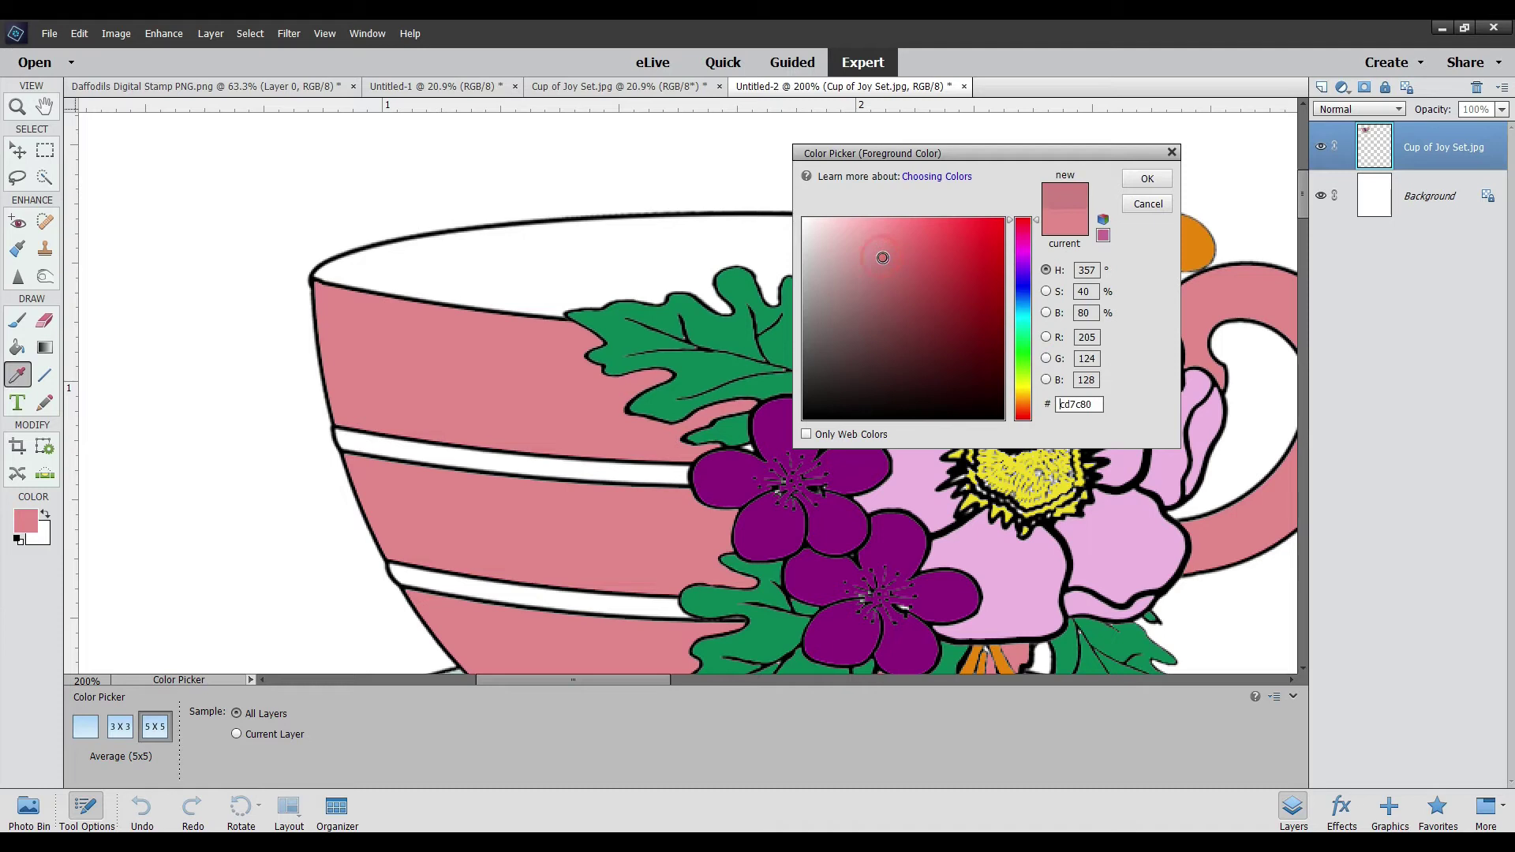
pyautogui.click(1140, 179)
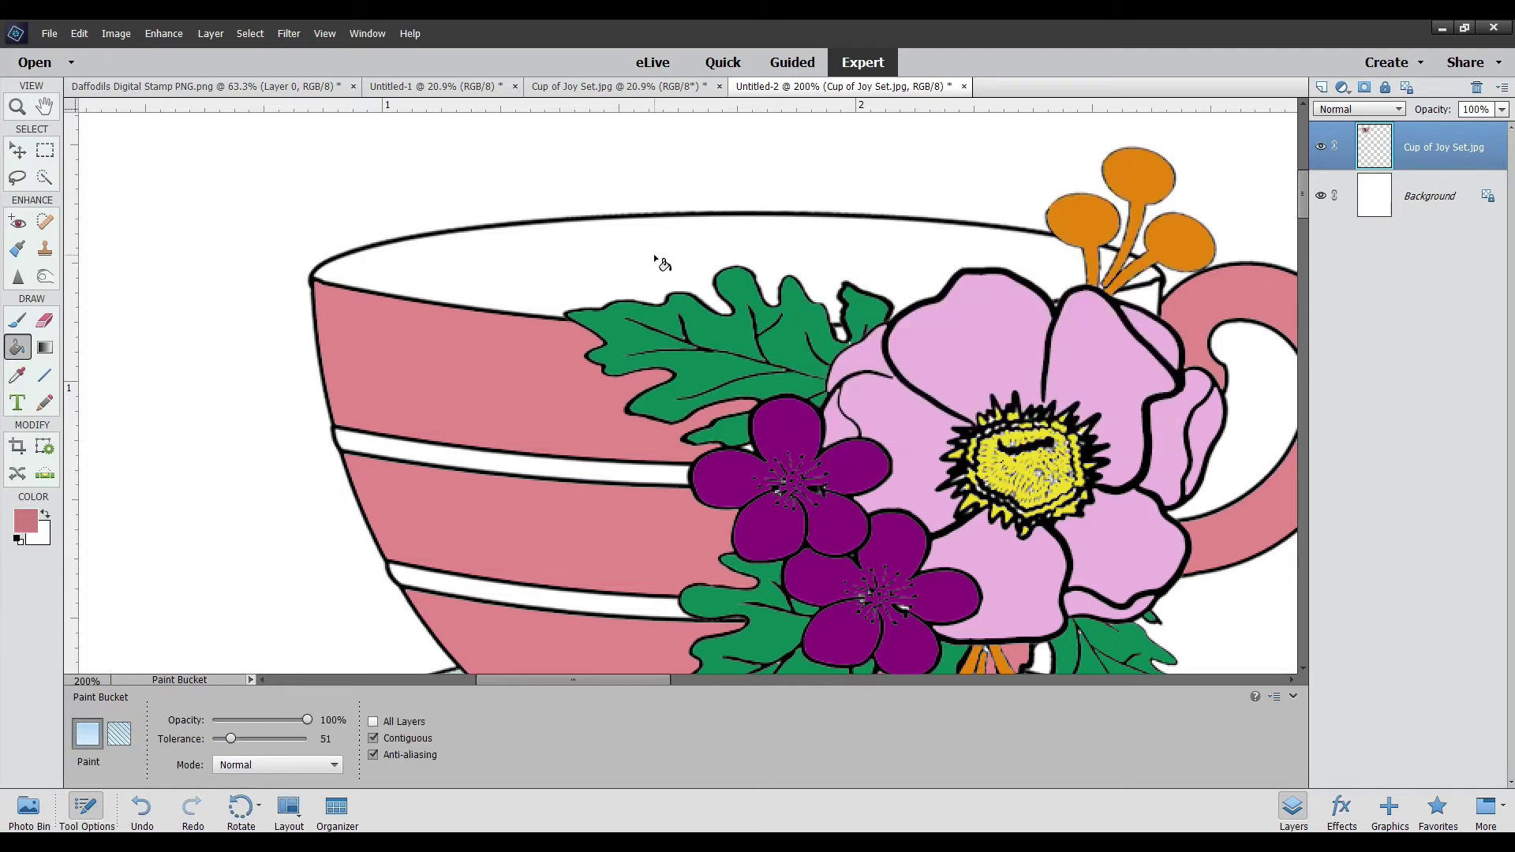
pyautogui.click(654, 255)
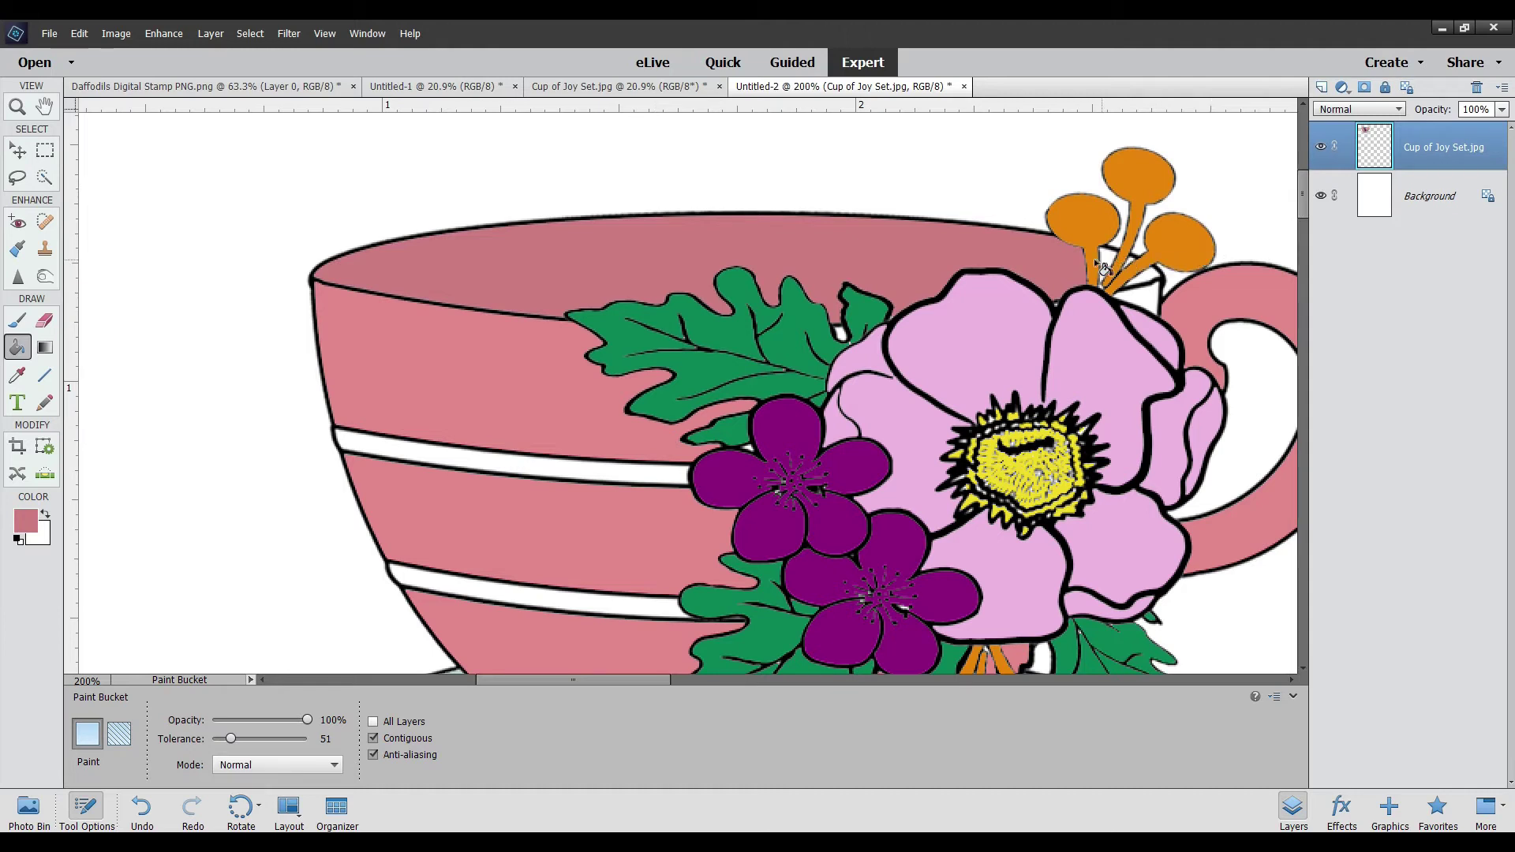
pyautogui.rightClick(1112, 266)
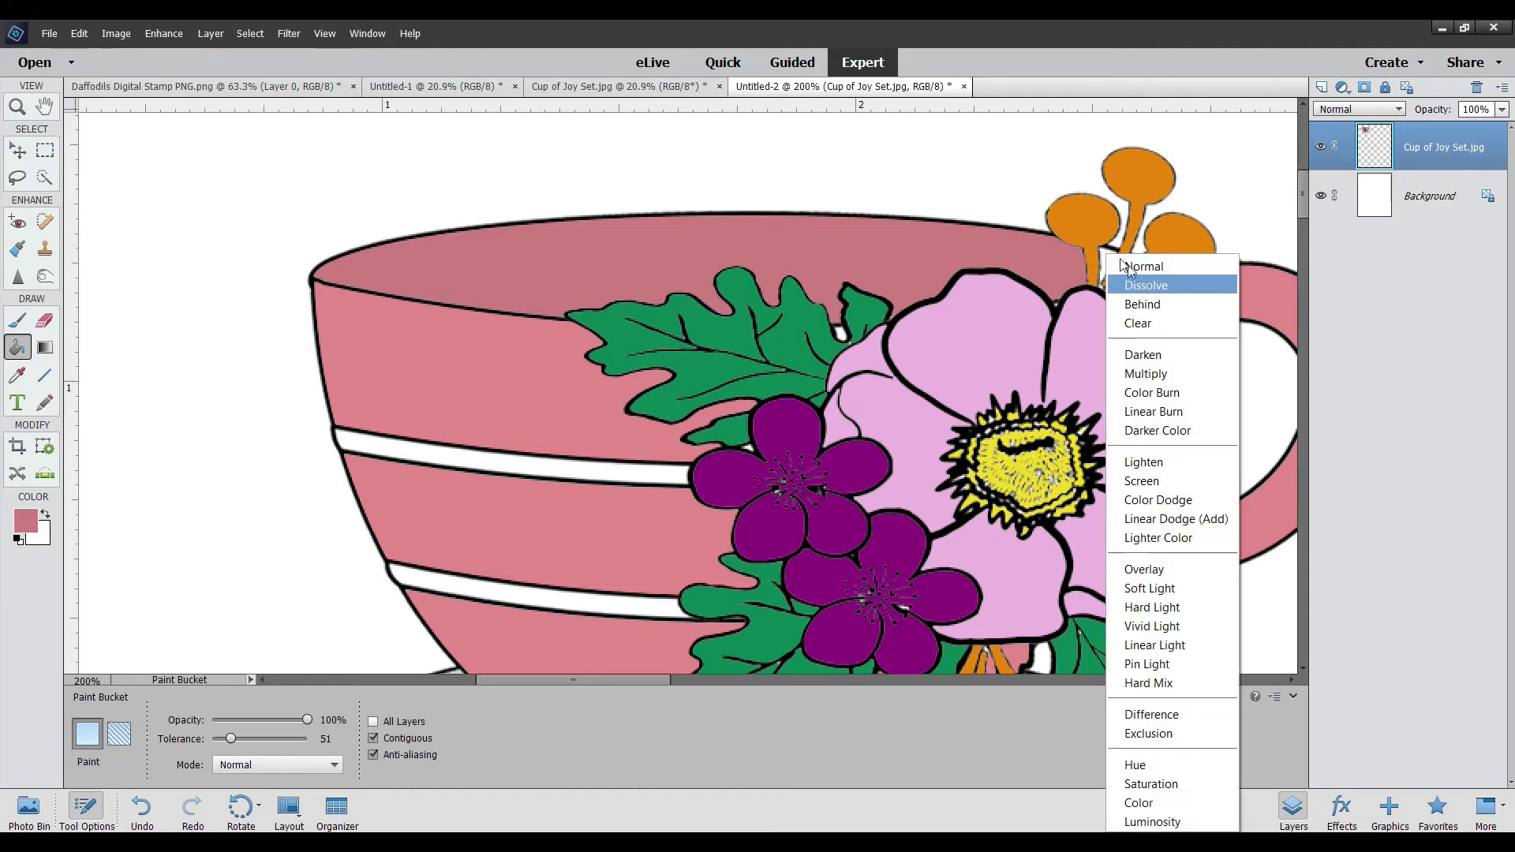
pyautogui.click(1102, 249)
pyautogui.click(1107, 261)
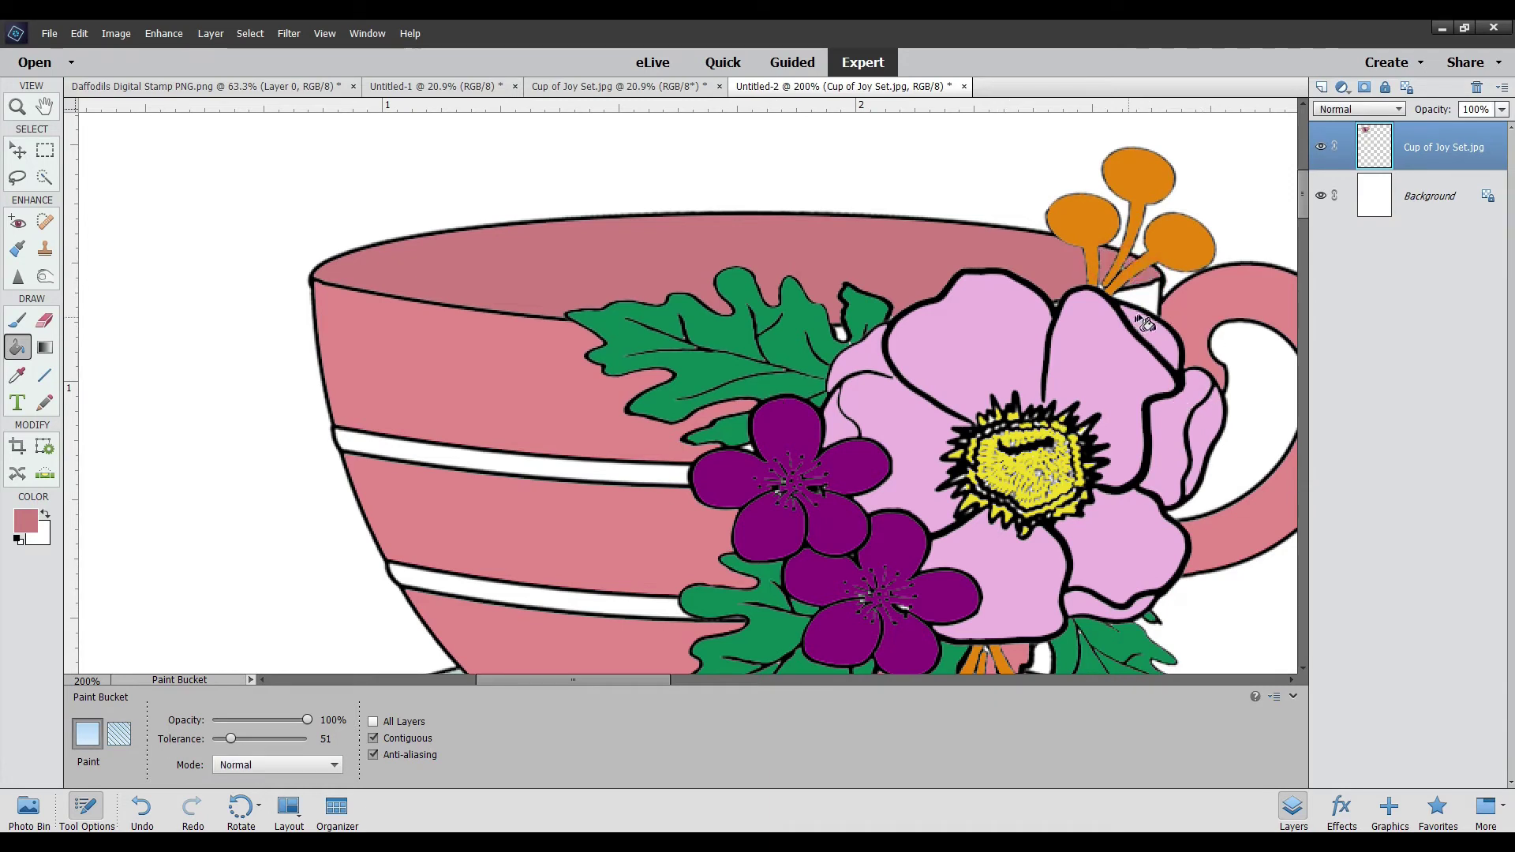
# Sample the pink of the cup's body and fill the small outer wall section between the large flower and the handle
pyautogui.click(17, 375)
pyautogui.click(496, 370)
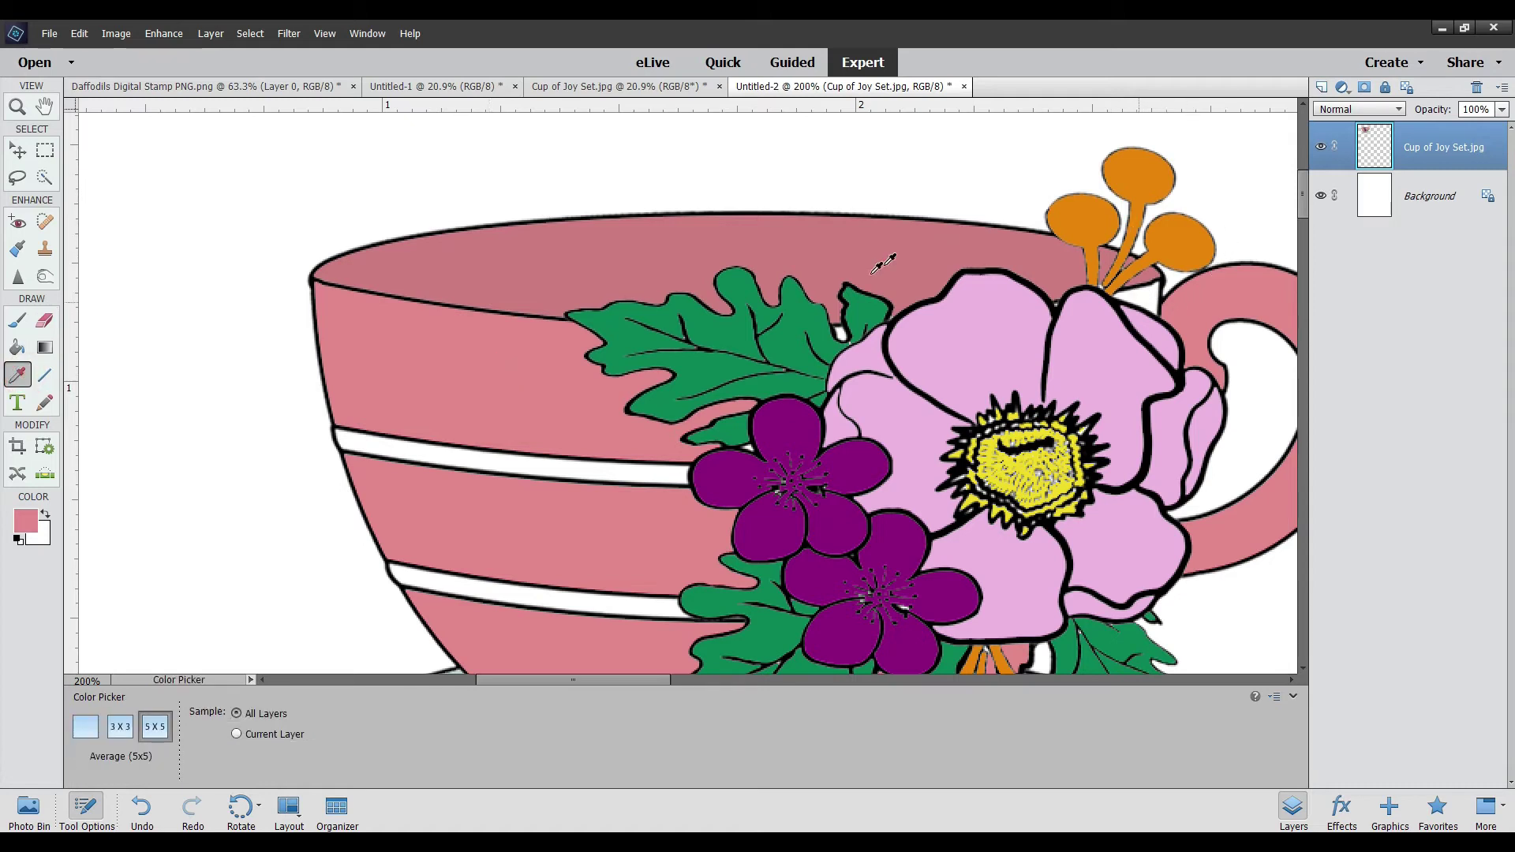
pyautogui.click(17, 347)
pyautogui.click(1154, 296)
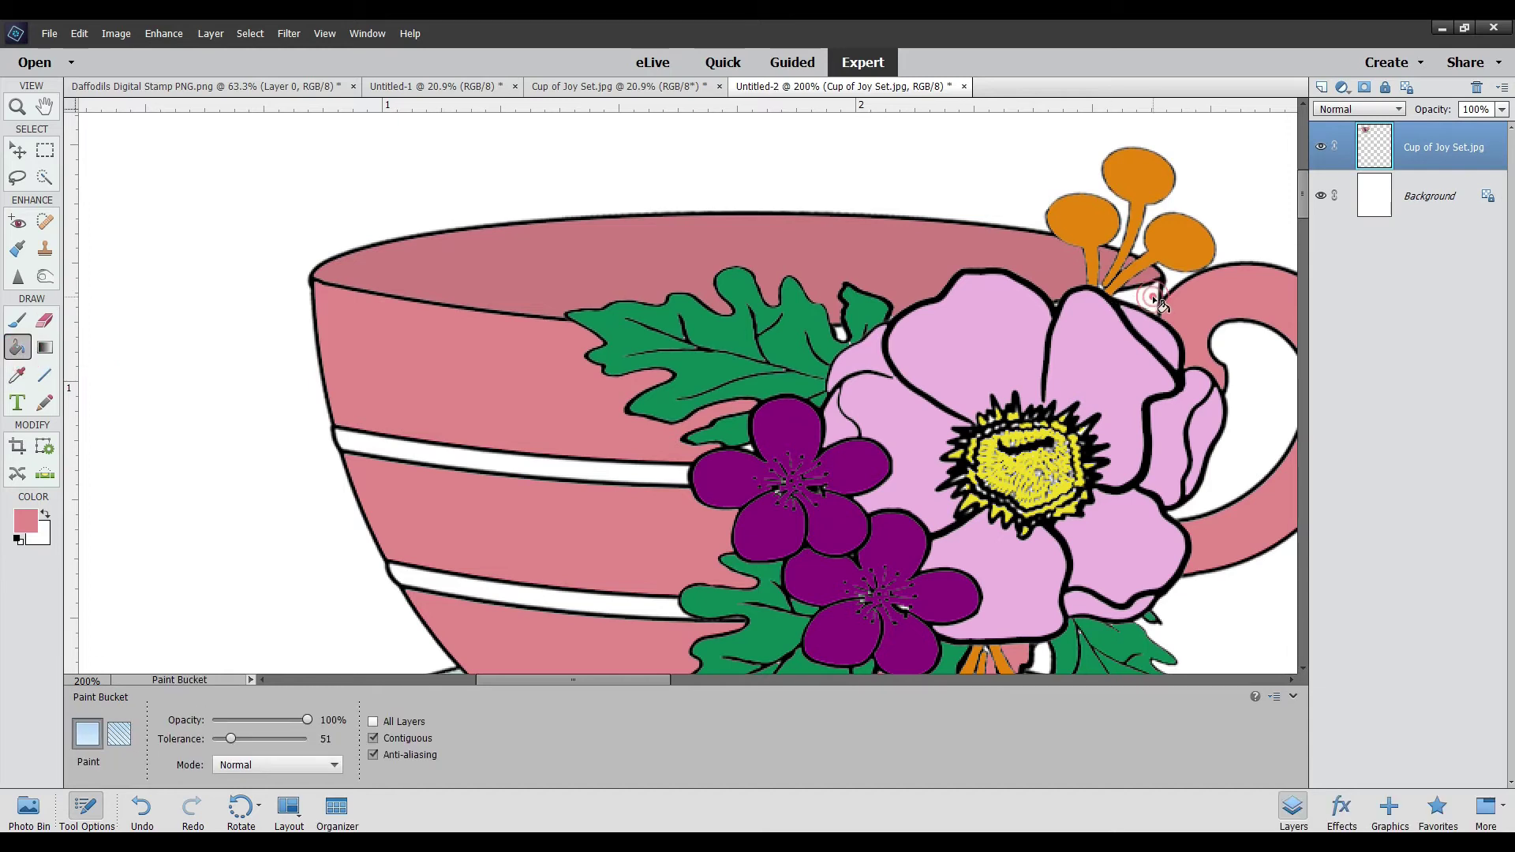
# Set the foreground colour to cream, #f5f1e7, and fill the cup's narrow white bands with it using the Paint Bucket
pyautogui.click(1299, 232)
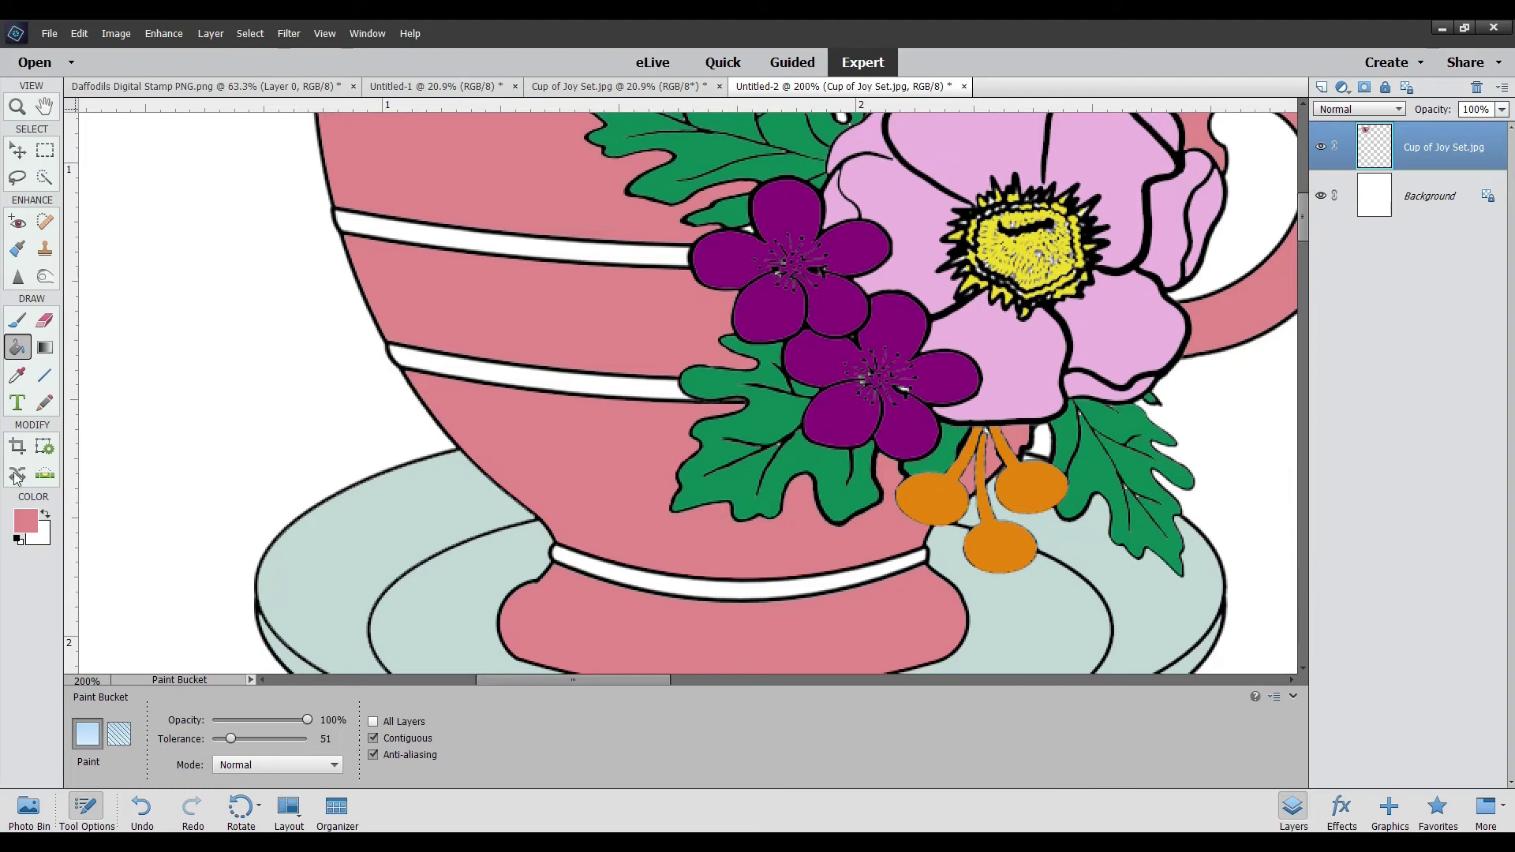
pyautogui.click(26, 522)
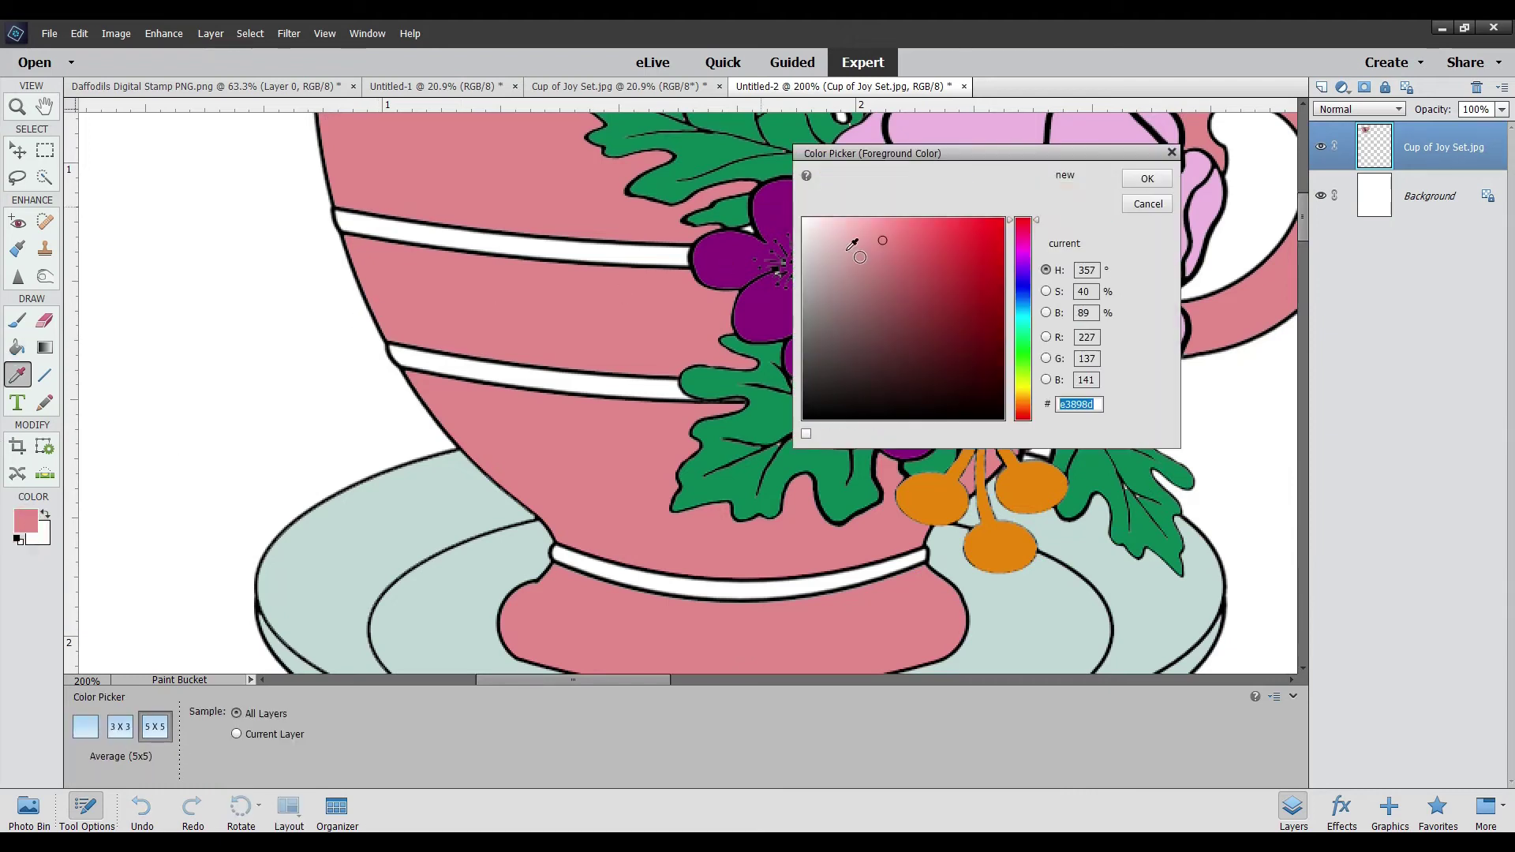
pyautogui.click(817, 241)
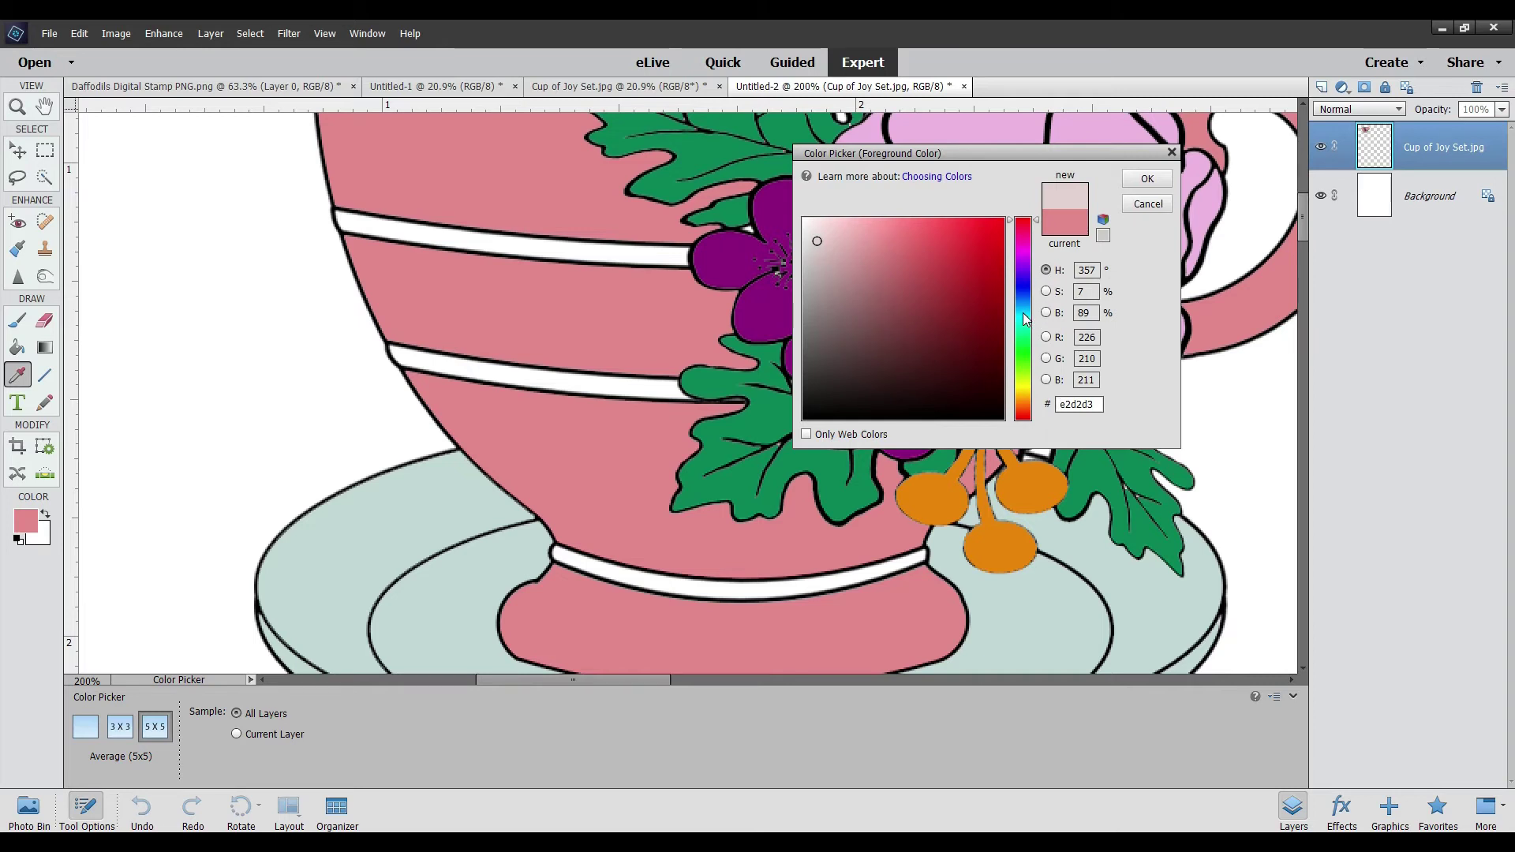
pyautogui.click(1025, 395)
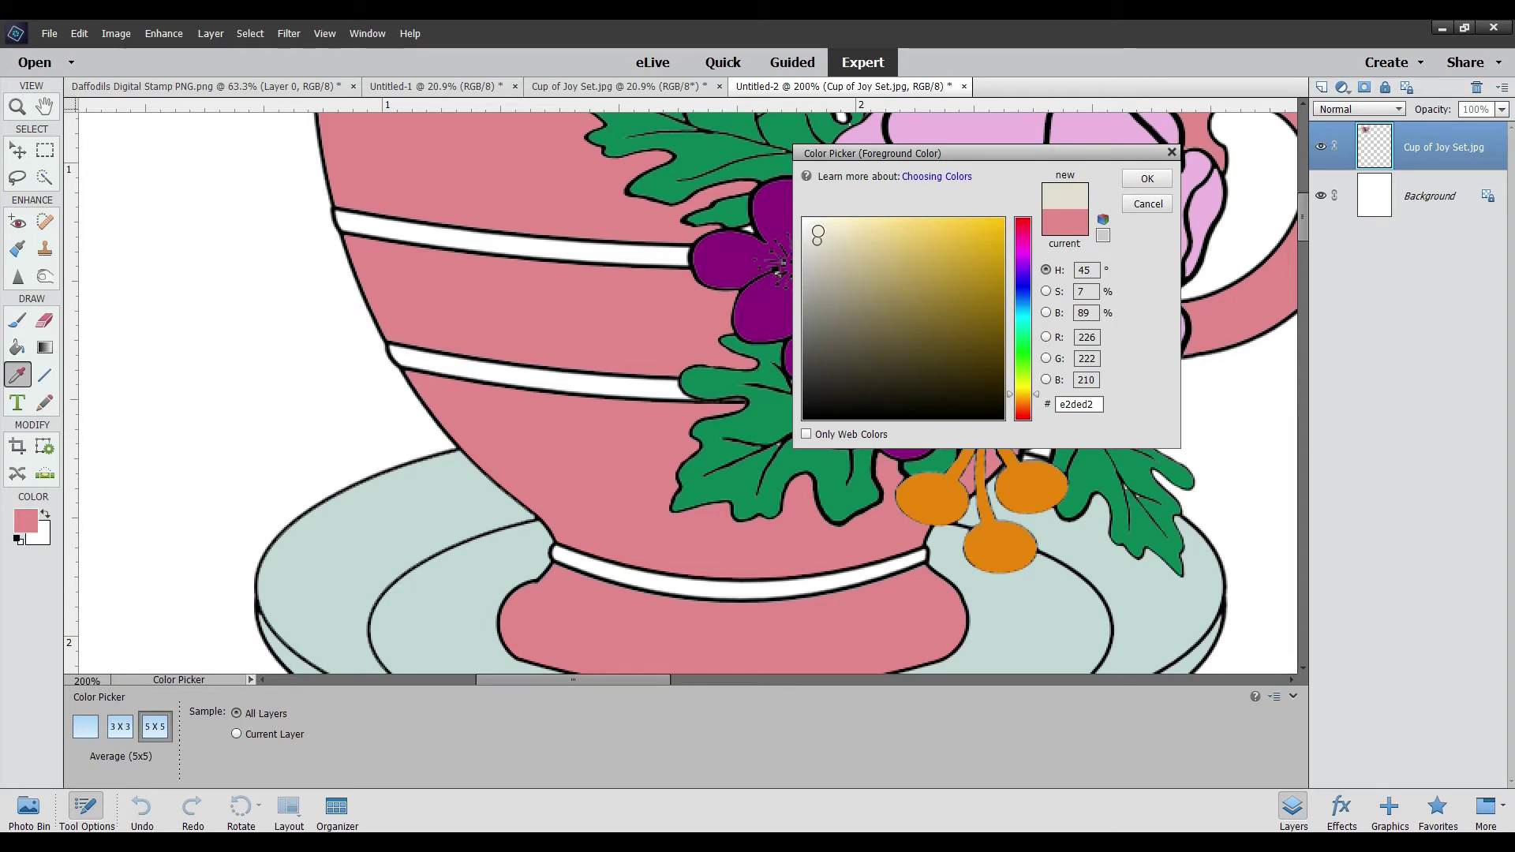
pyautogui.click(815, 227)
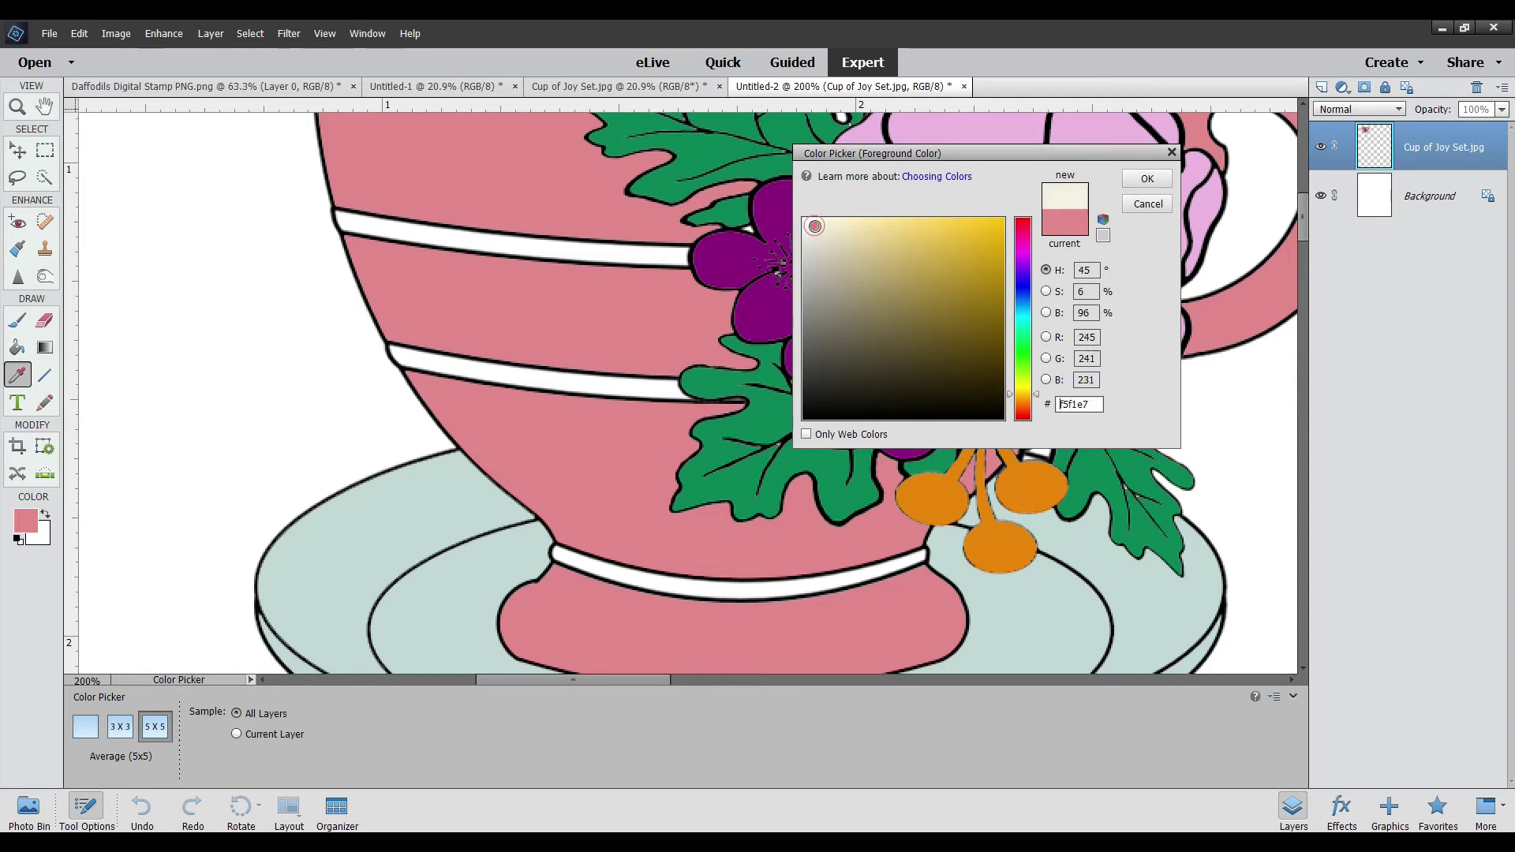
pyautogui.click(1147, 179)
pyautogui.press('k')
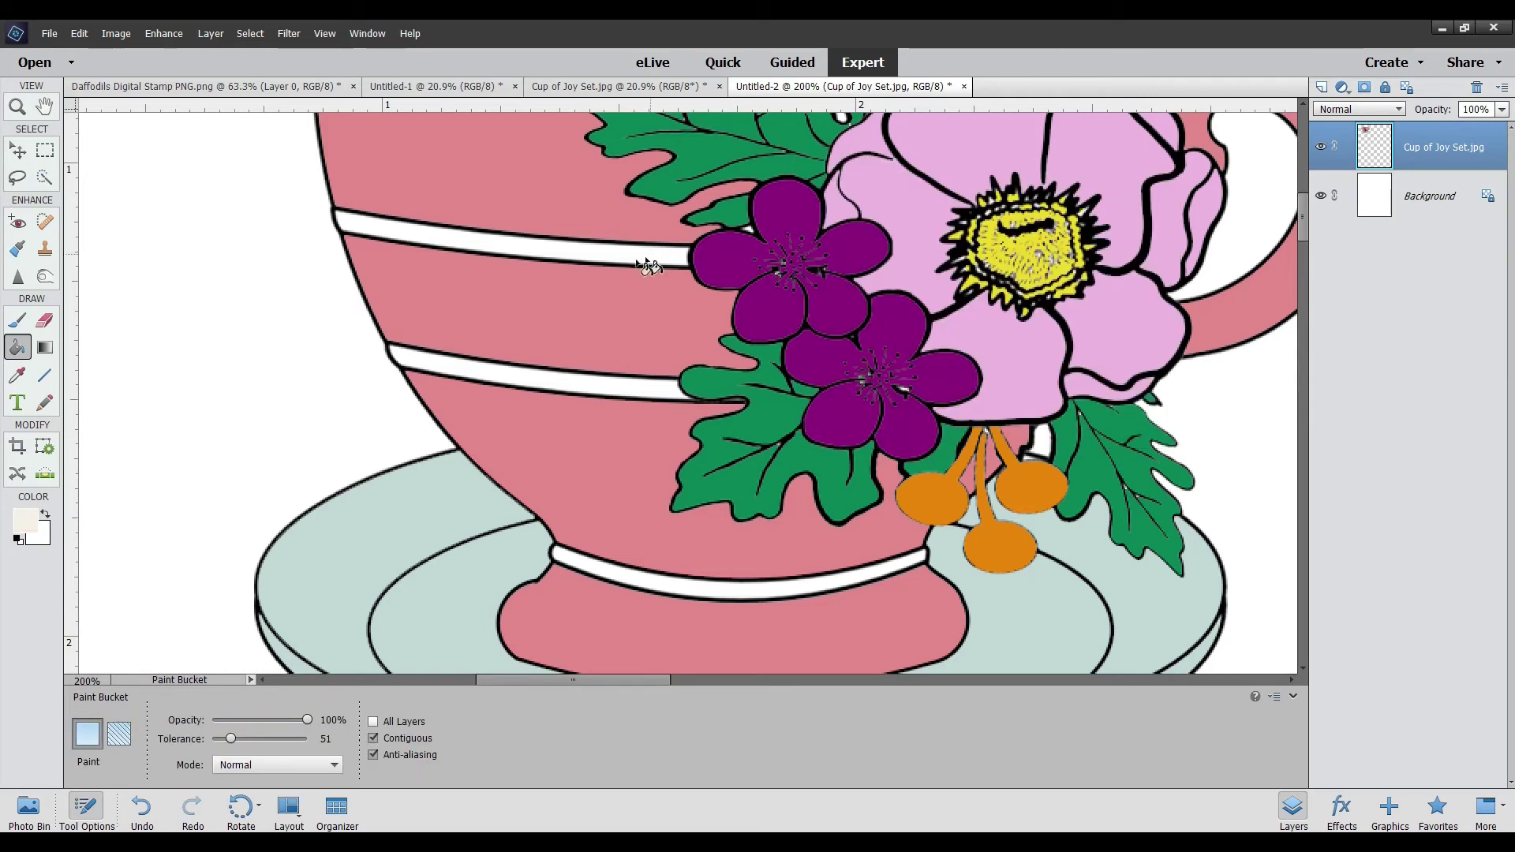
pyautogui.click(622, 253)
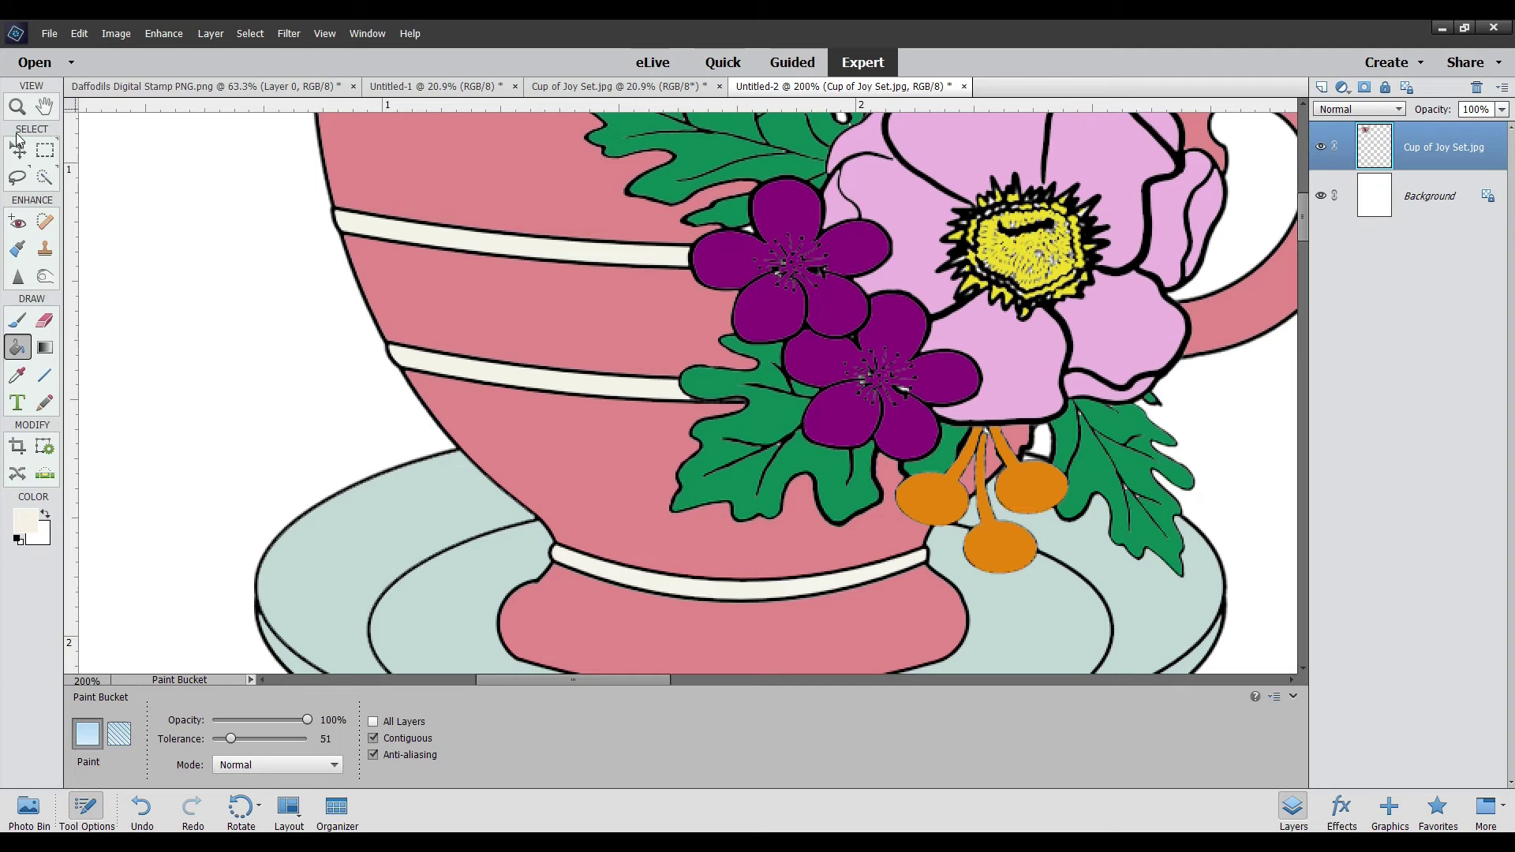
# Try filling the cup's lower body band with cream using the Paint Bucket, and undo that fill
pyautogui.click(17, 106)
pyautogui.click(422, 723)
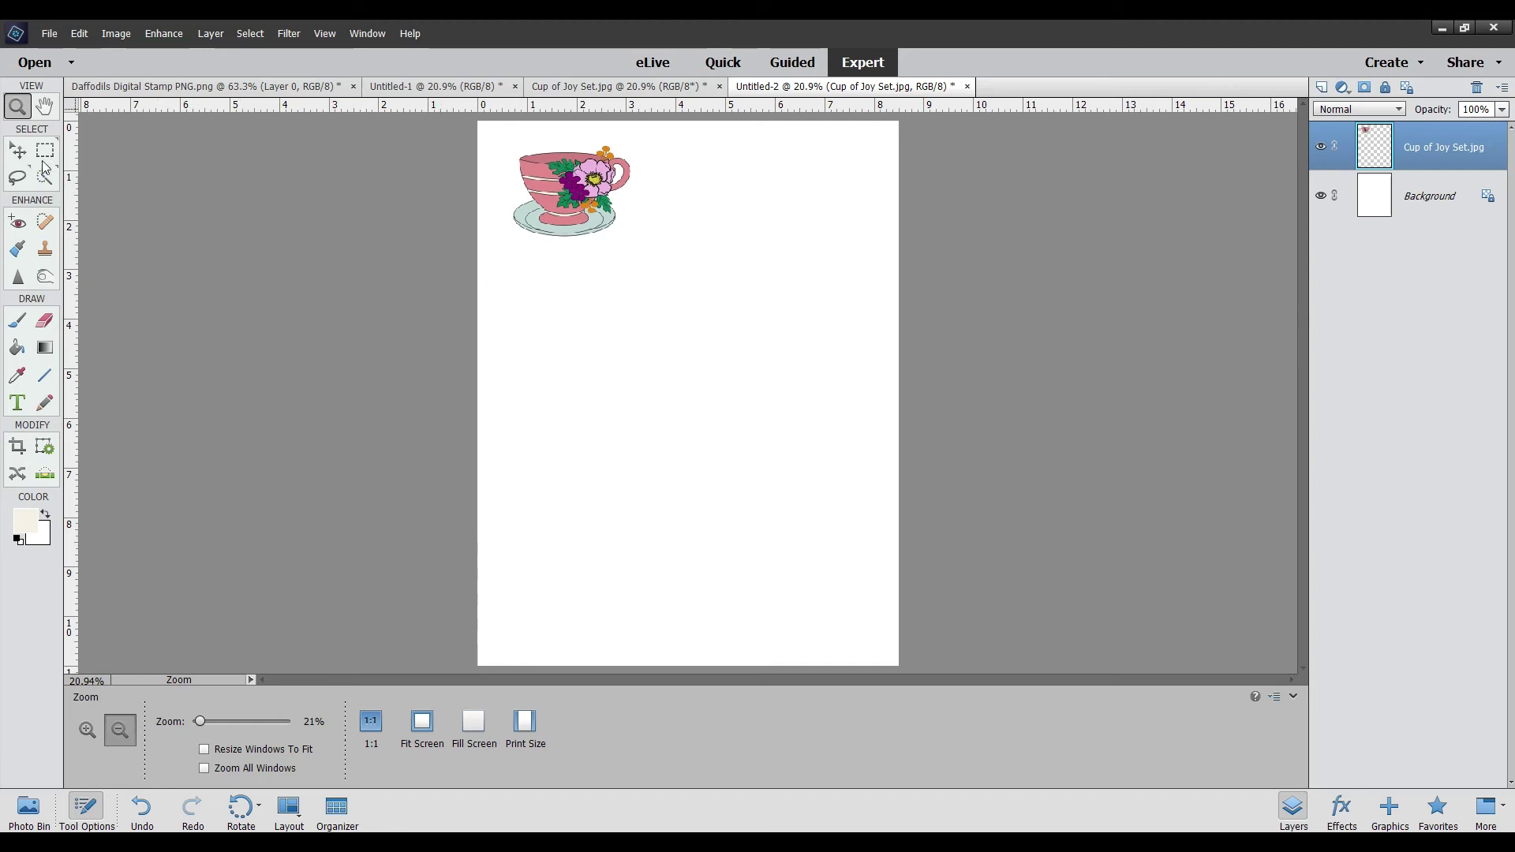
pyautogui.click(18, 350)
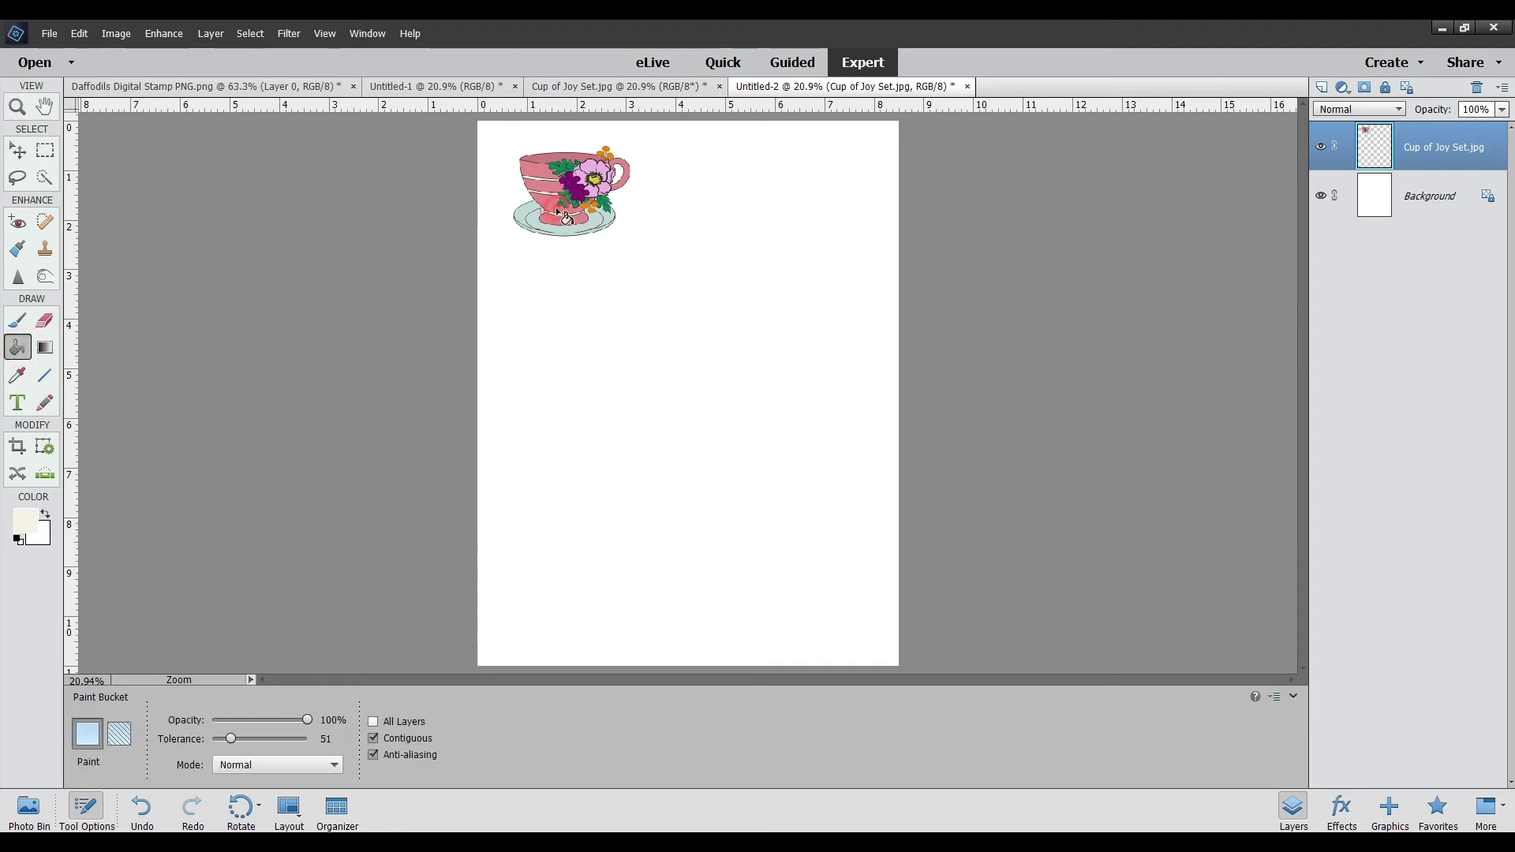
pyautogui.click(558, 213)
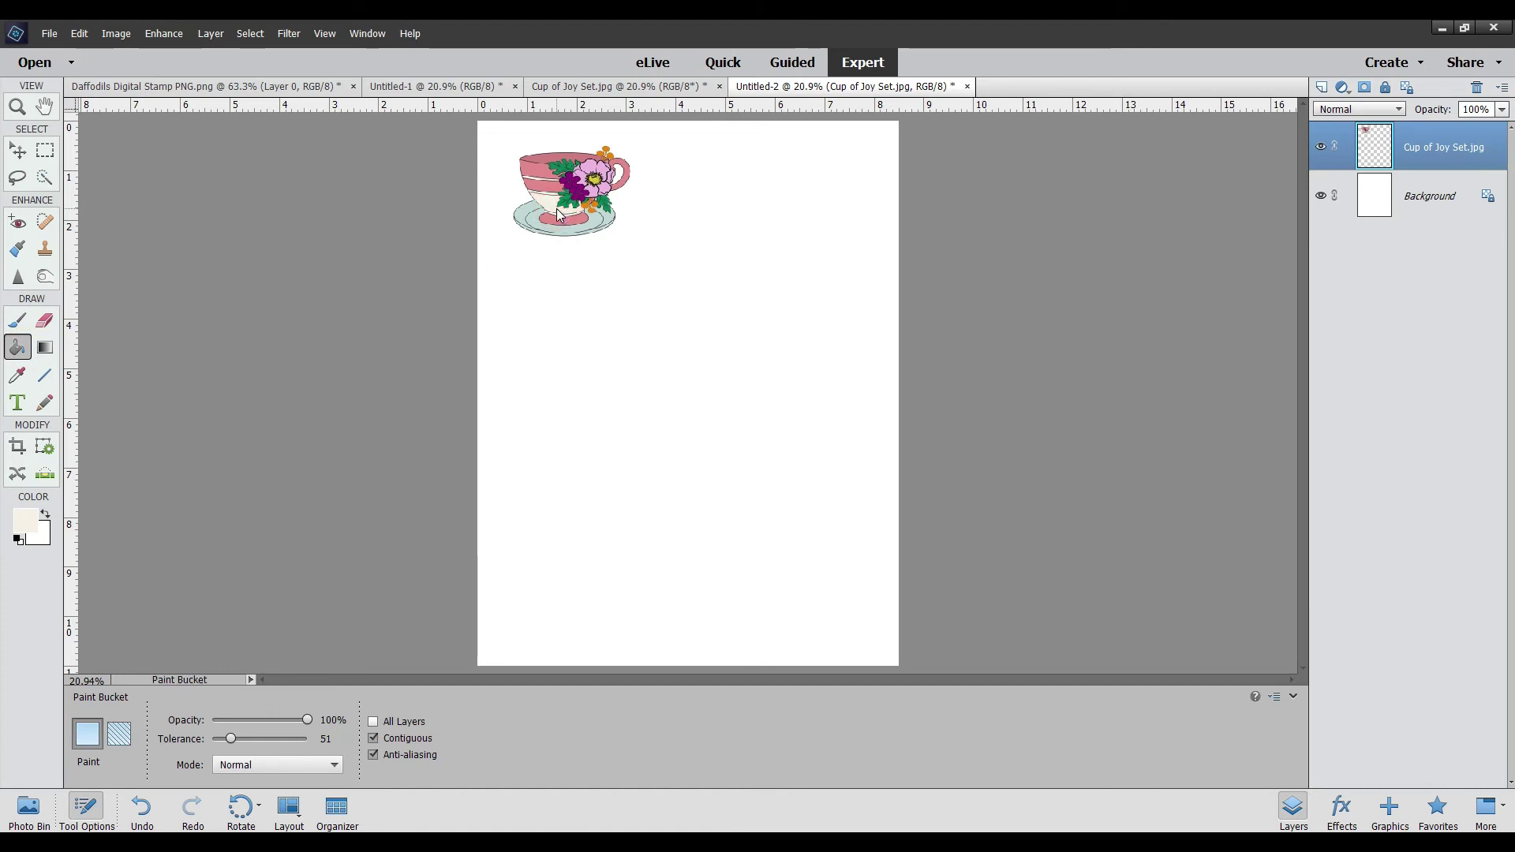
pyautogui.click(142, 805)
# Sample the orange of the lower berries and set the foreground colour to a lighter orange, #ecb56e
pyautogui.click(17, 106)
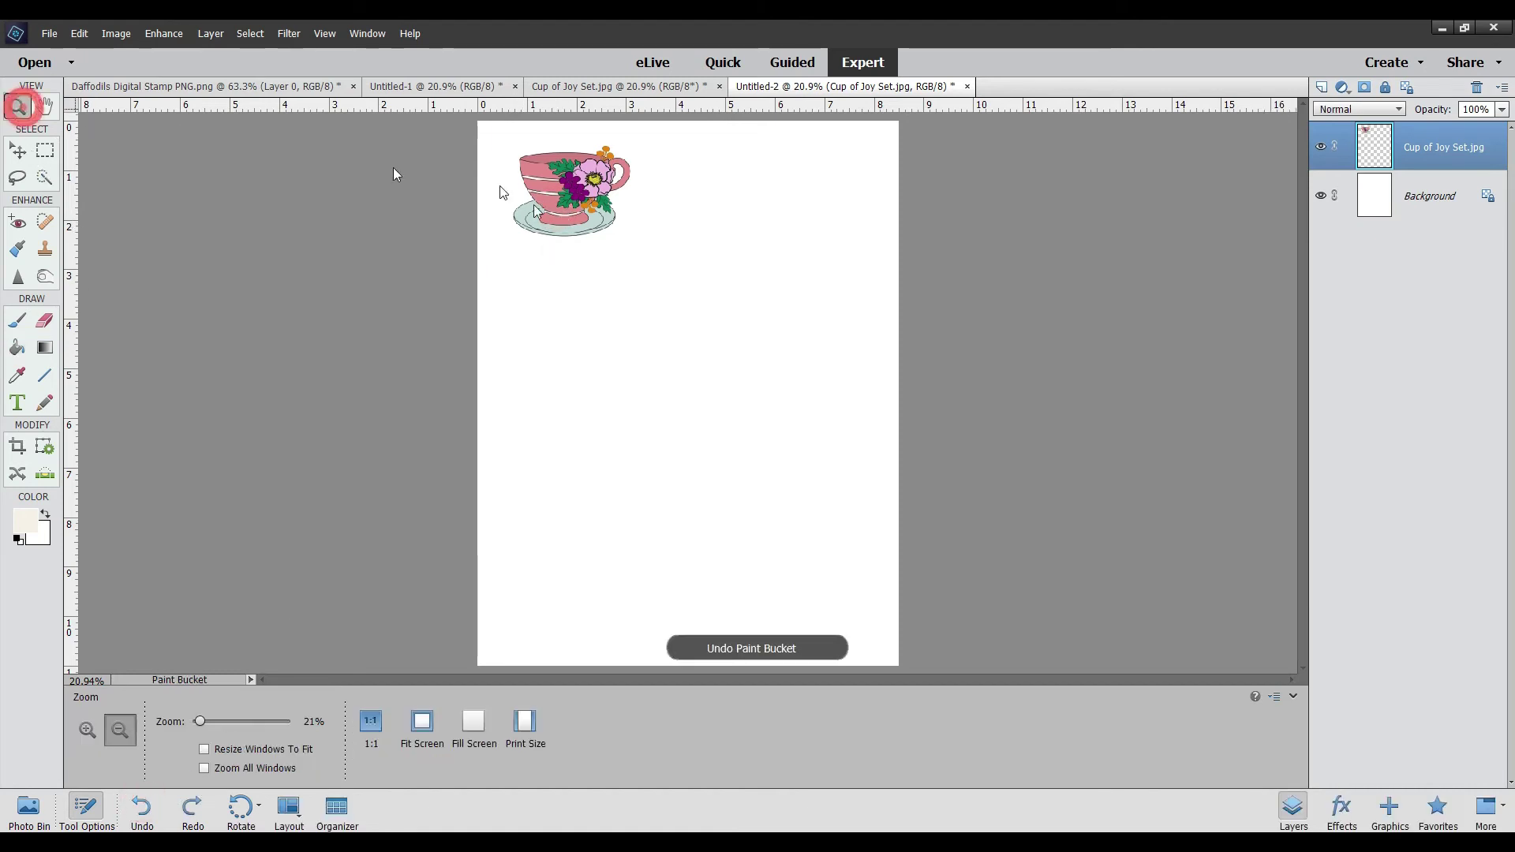
pyautogui.click(565, 426)
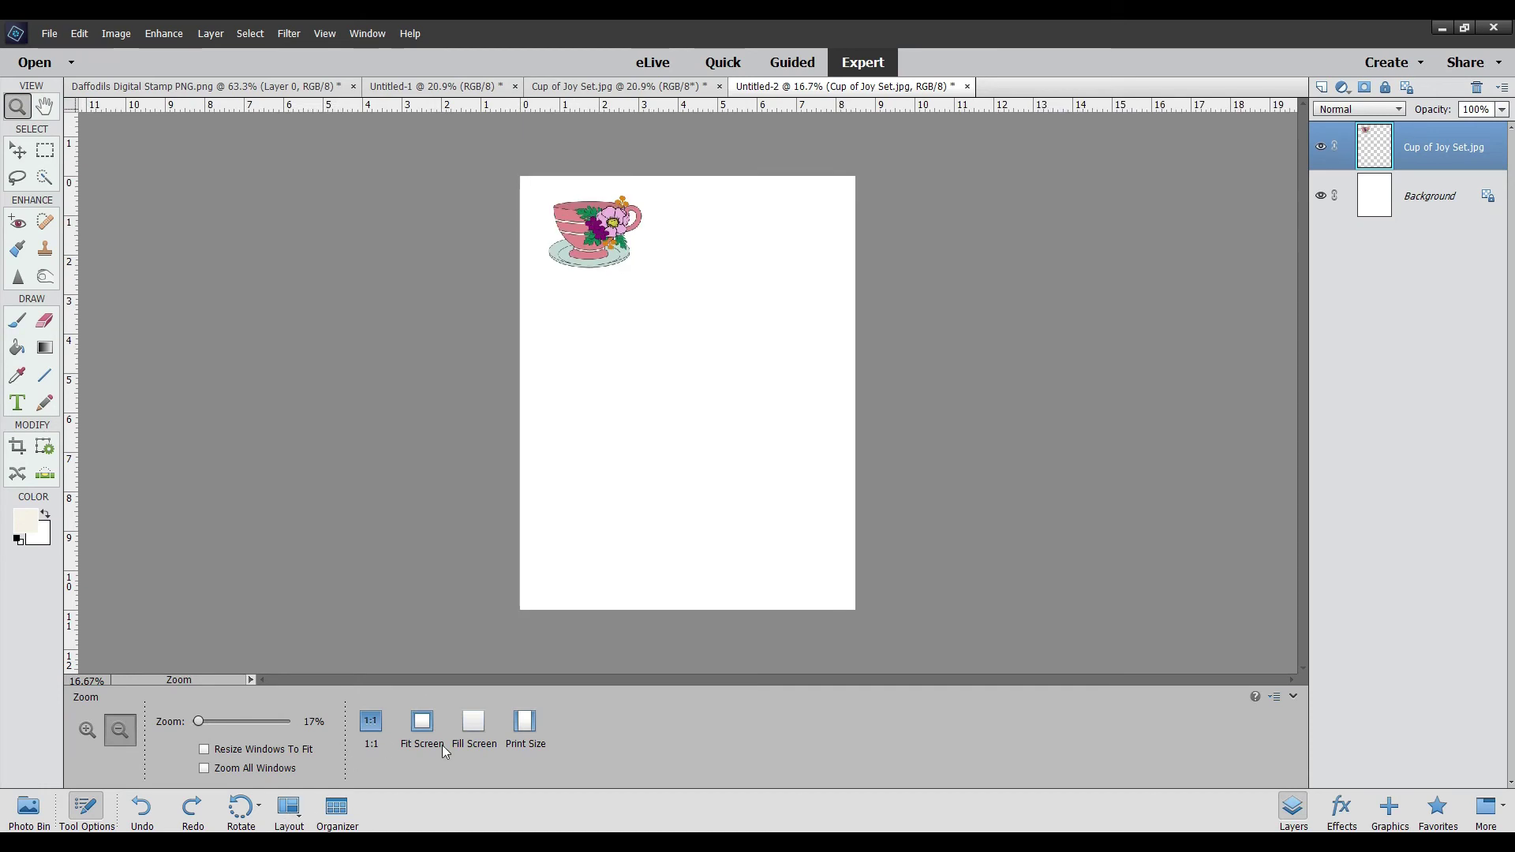
pyautogui.click(85, 730)
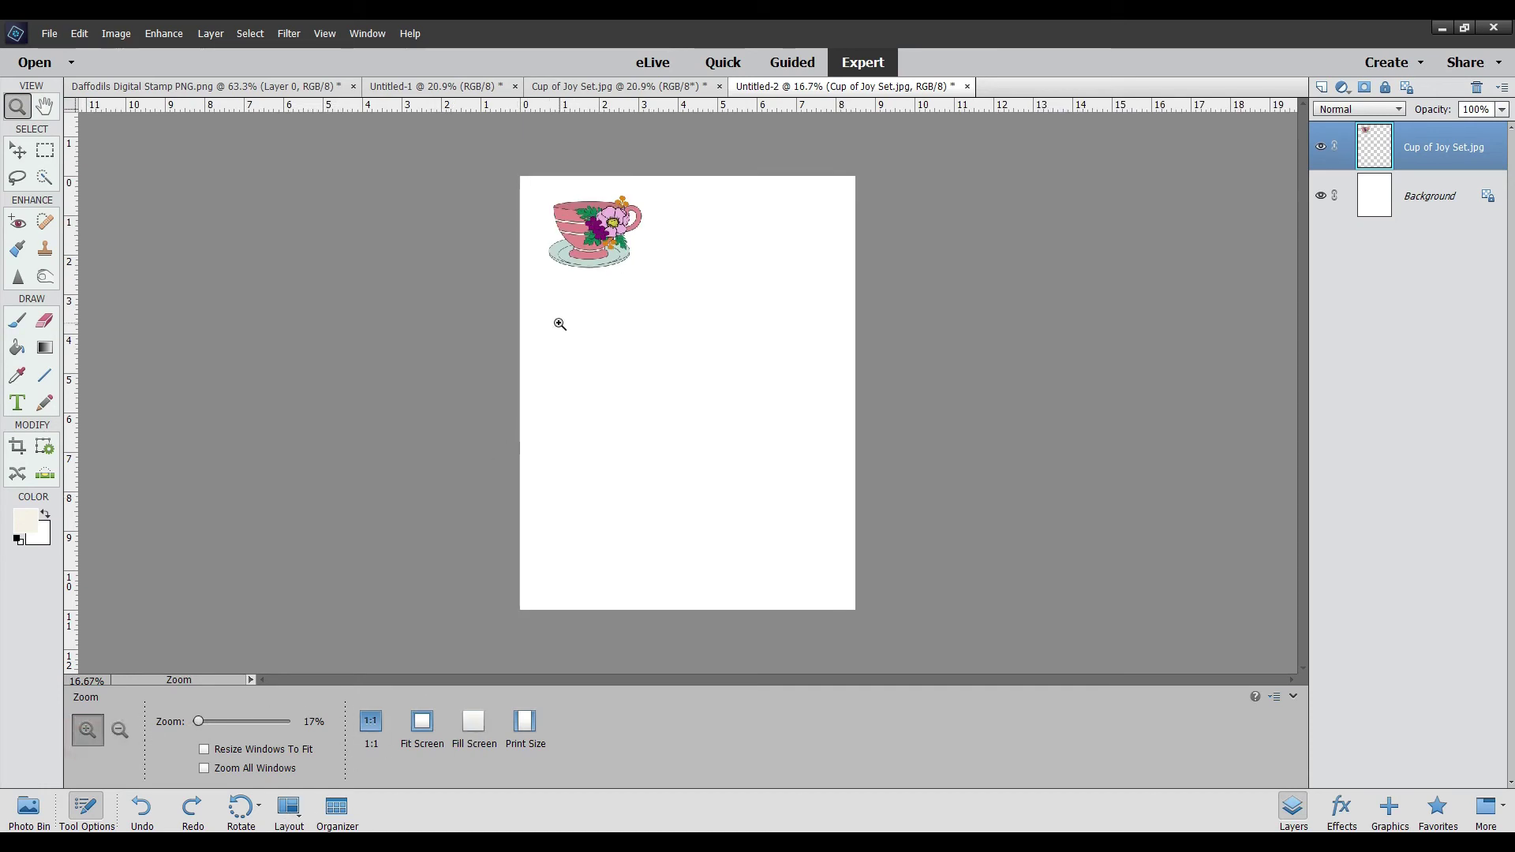
pyautogui.click(558, 322)
pyautogui.click(645, 230)
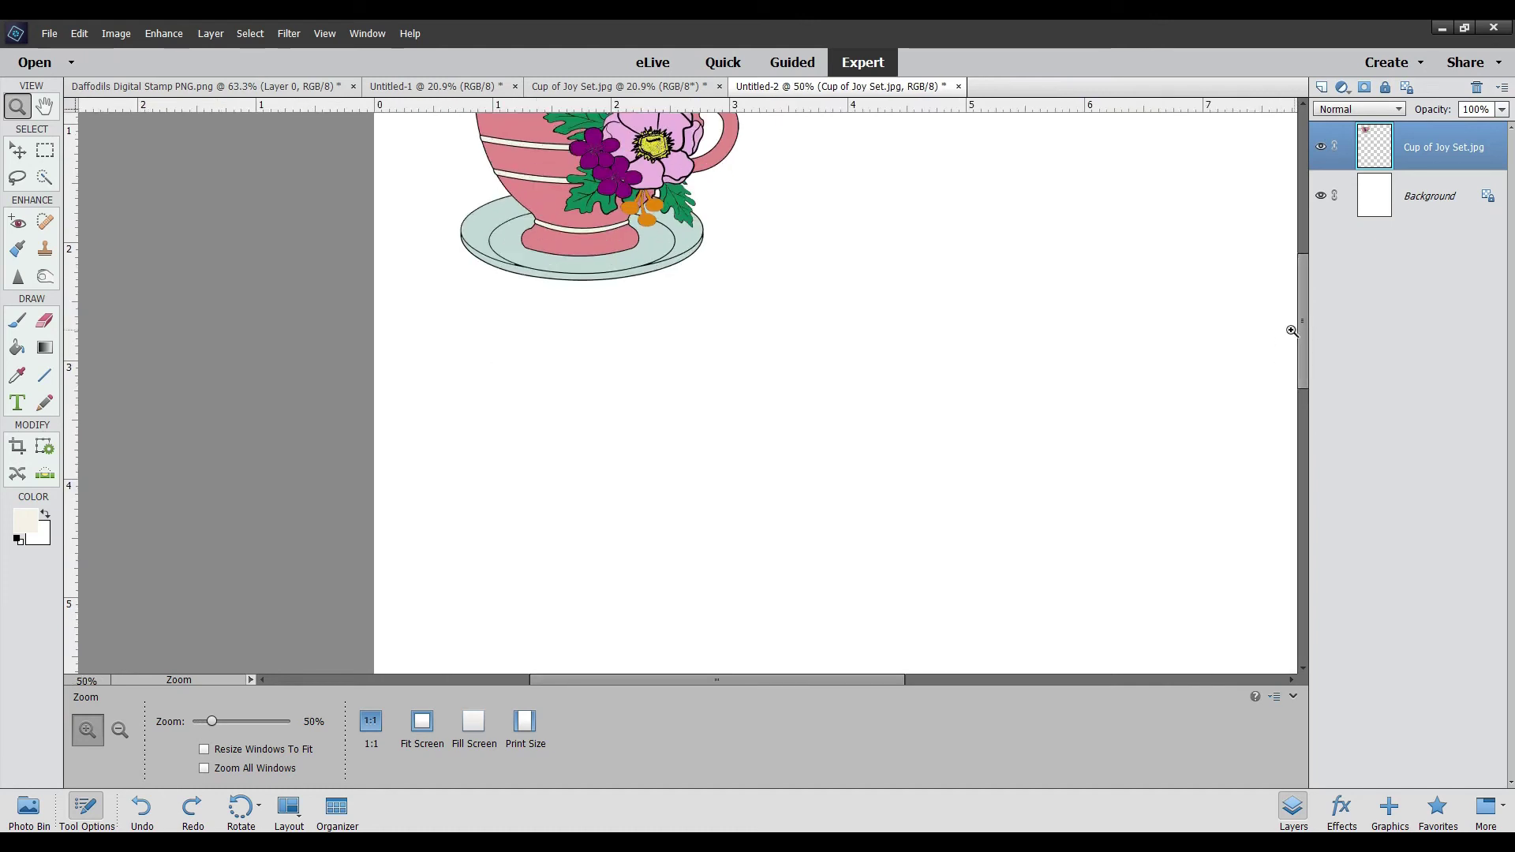
pyautogui.moveTo(1304, 331); pyautogui.dragTo(1302, 289)
pyautogui.click(700, 274)
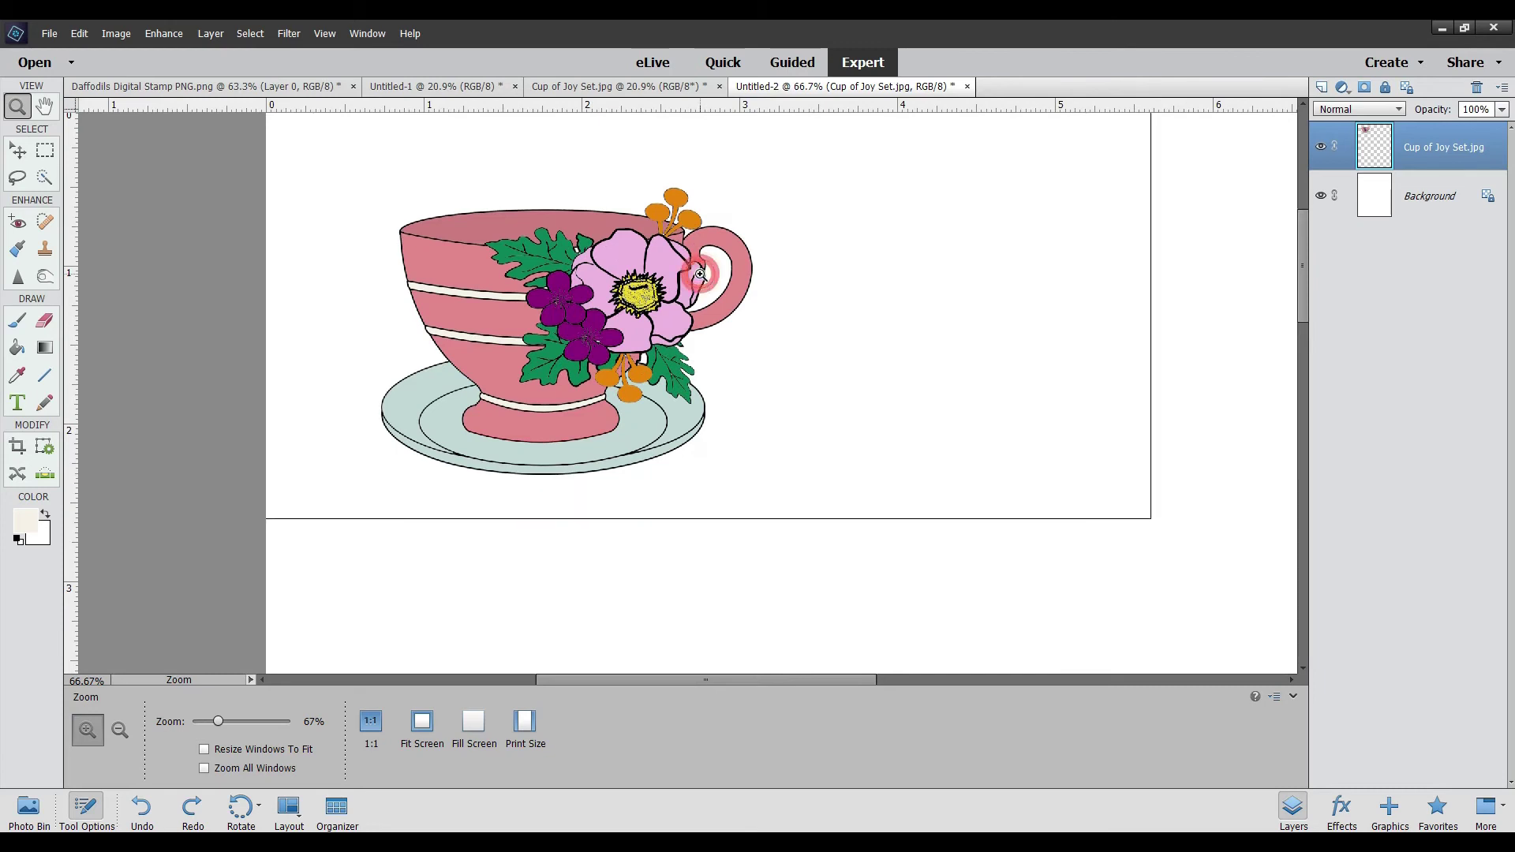
pyautogui.click(17, 373)
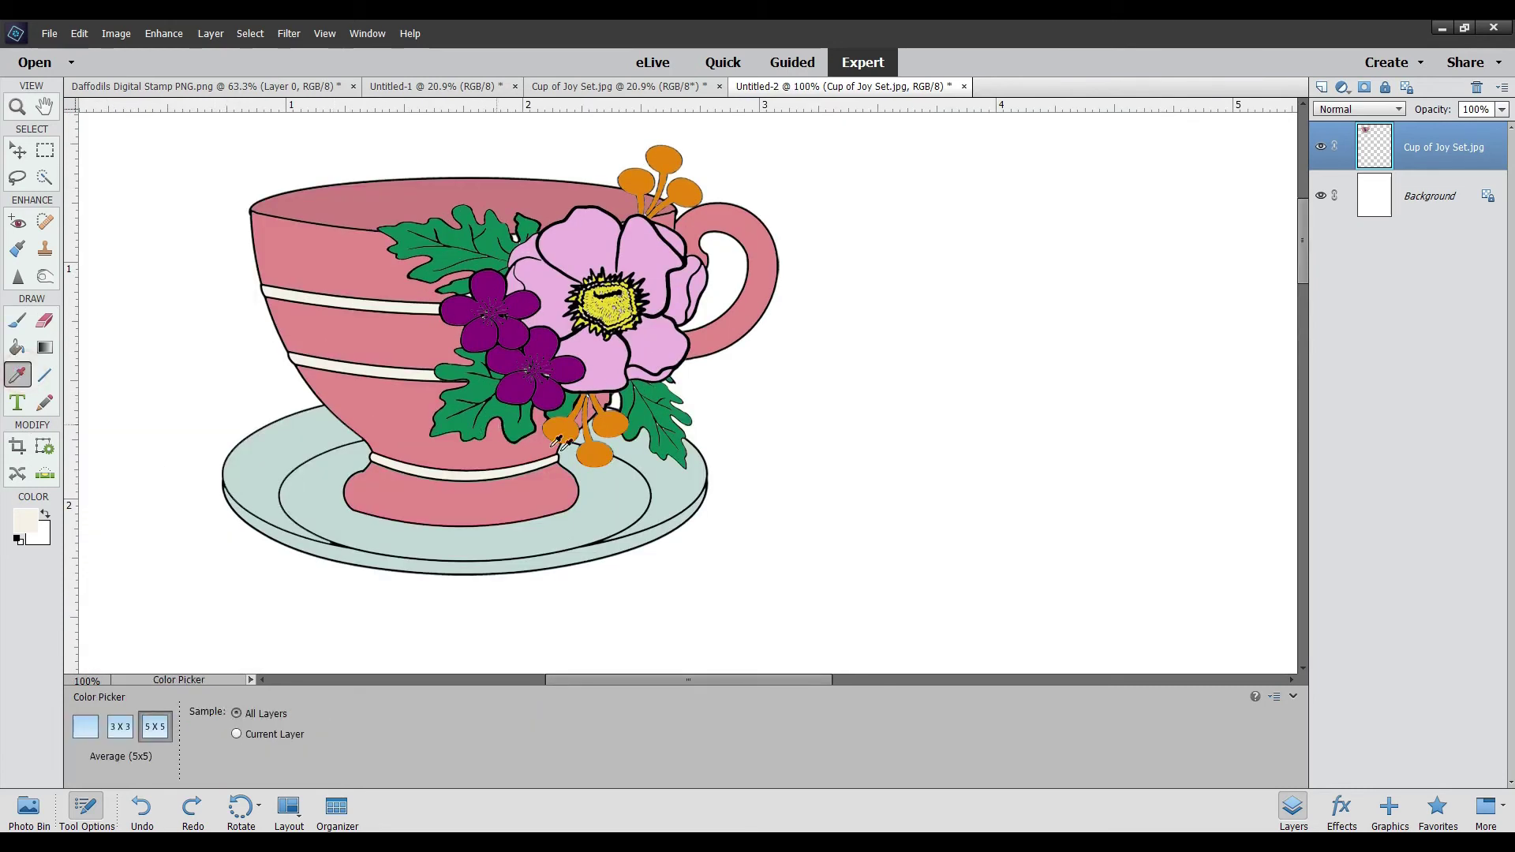
pyautogui.click(594, 451)
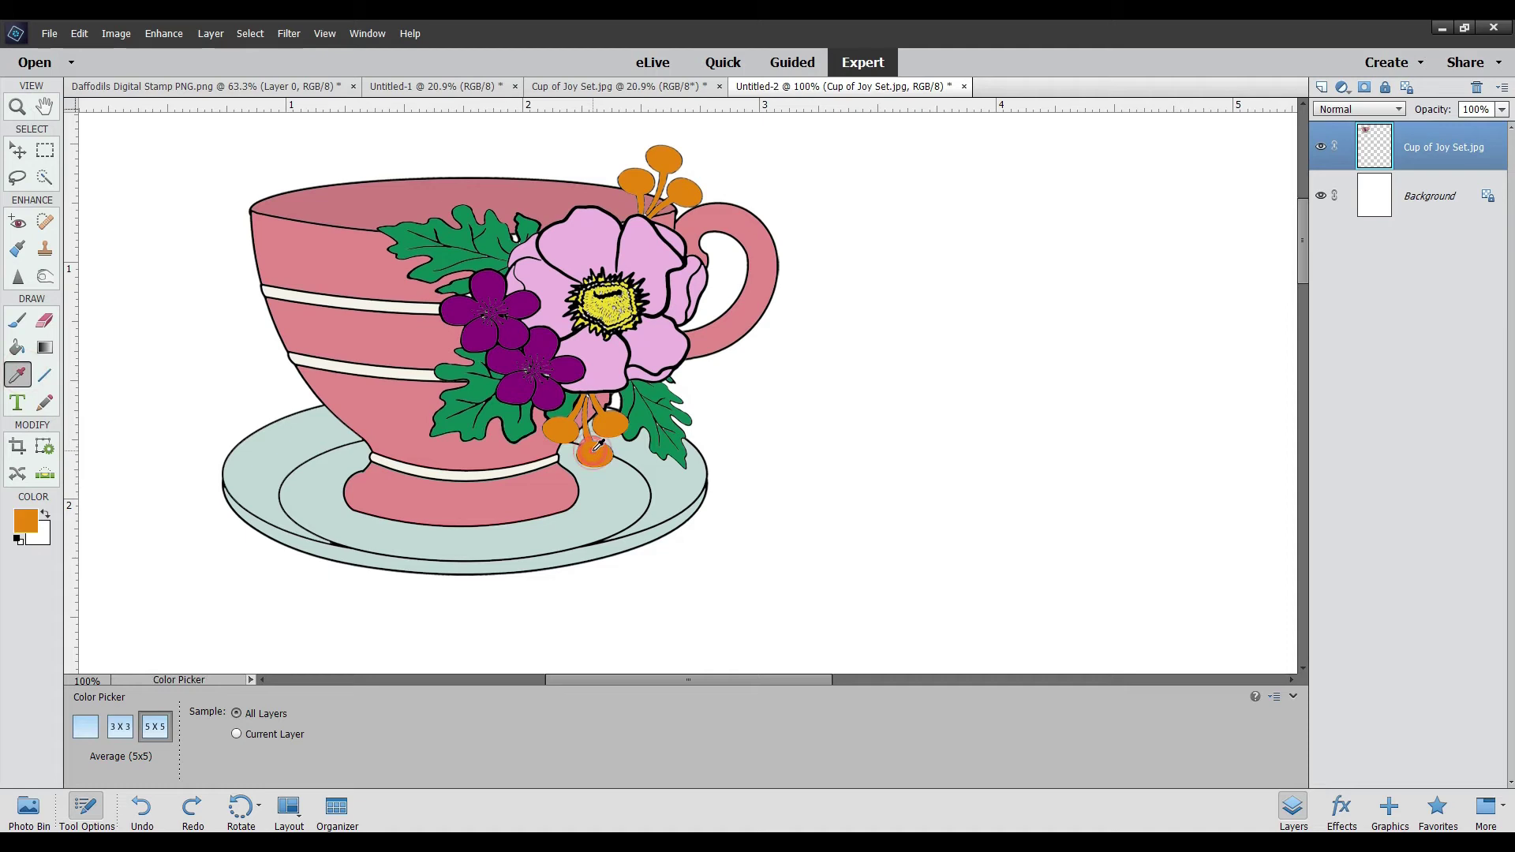
pyautogui.click(23, 523)
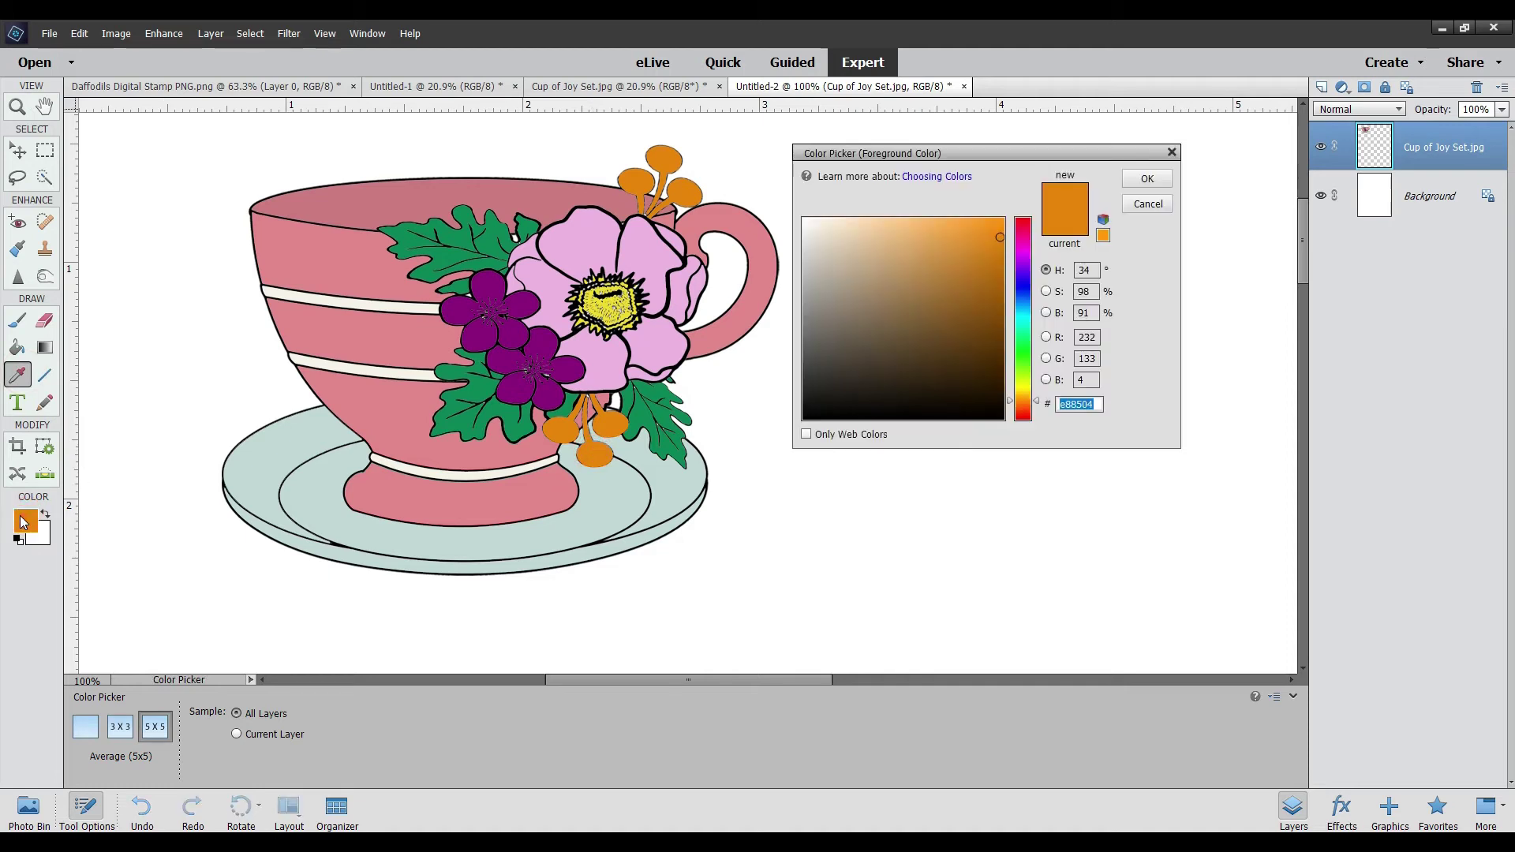
pyautogui.click(911, 234)
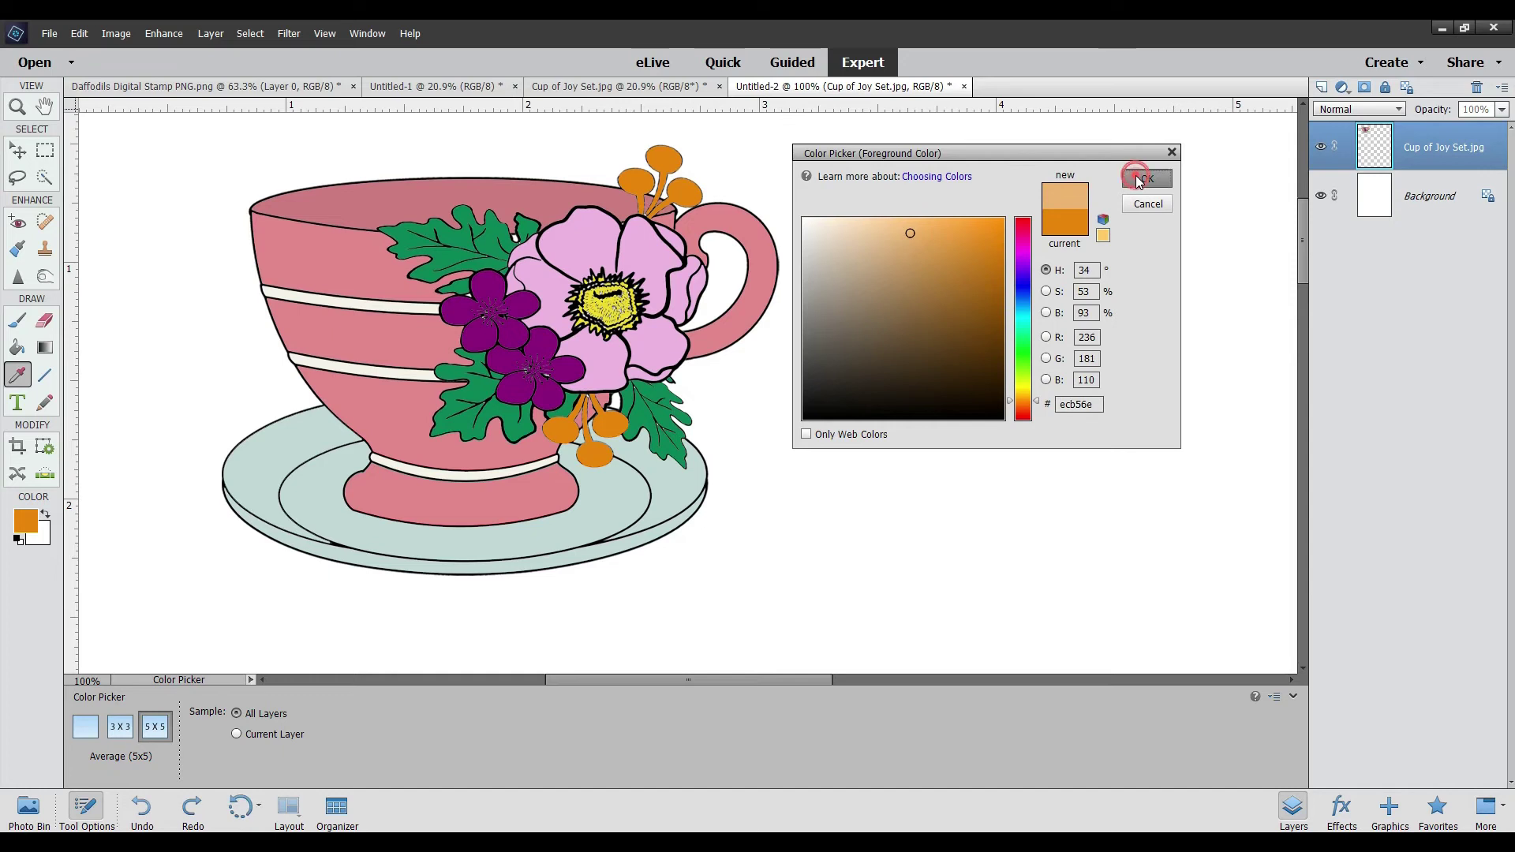
pyautogui.click(1147, 179)
# Fill all the upper and lower orange berries with the lighter orange using the Paint Bucket
pyautogui.click(18, 346)
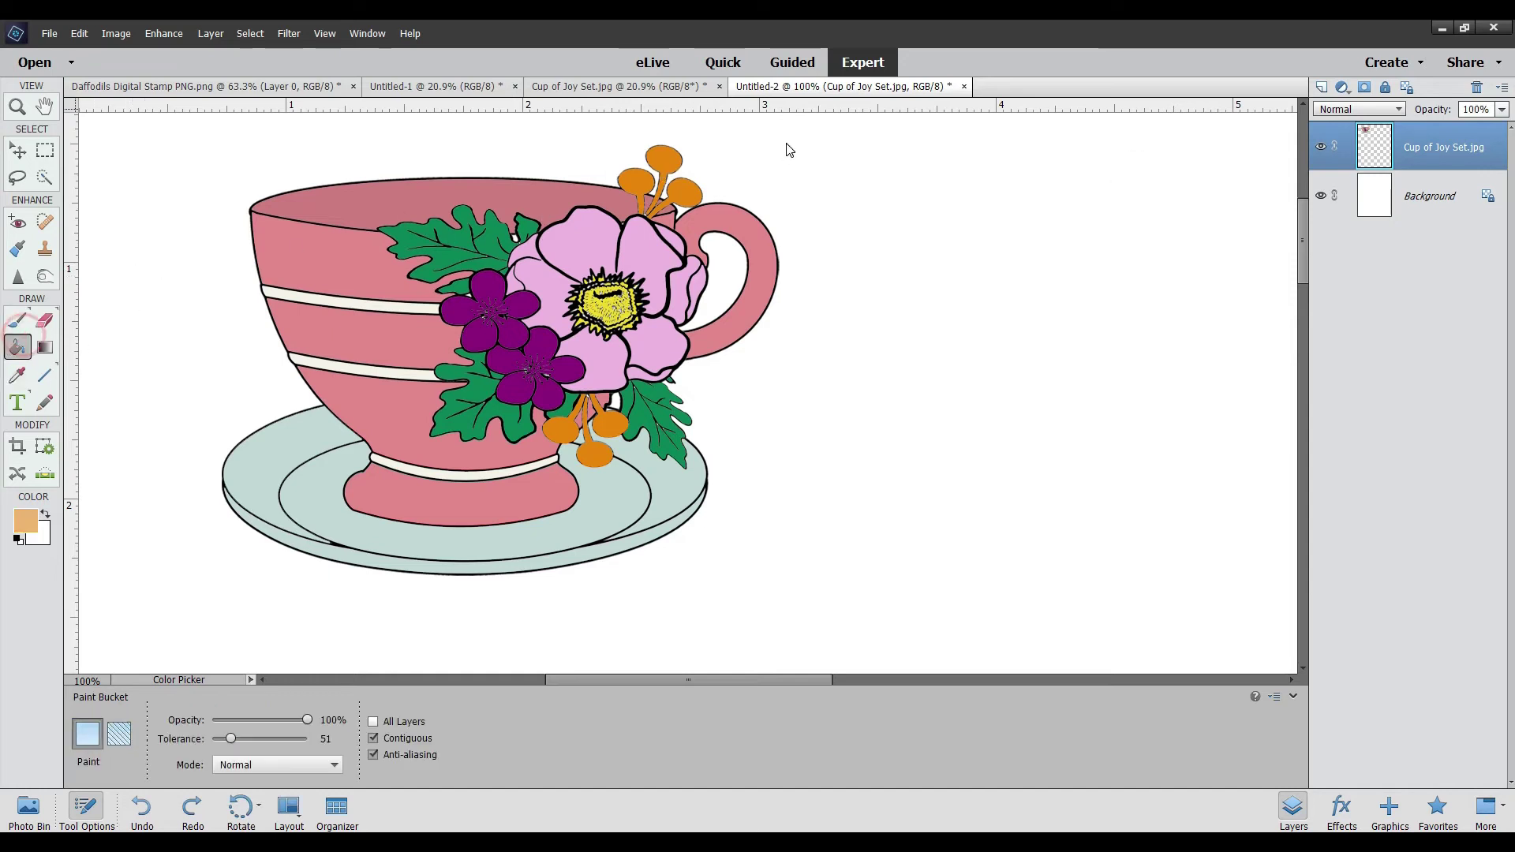
pyautogui.click(685, 197)
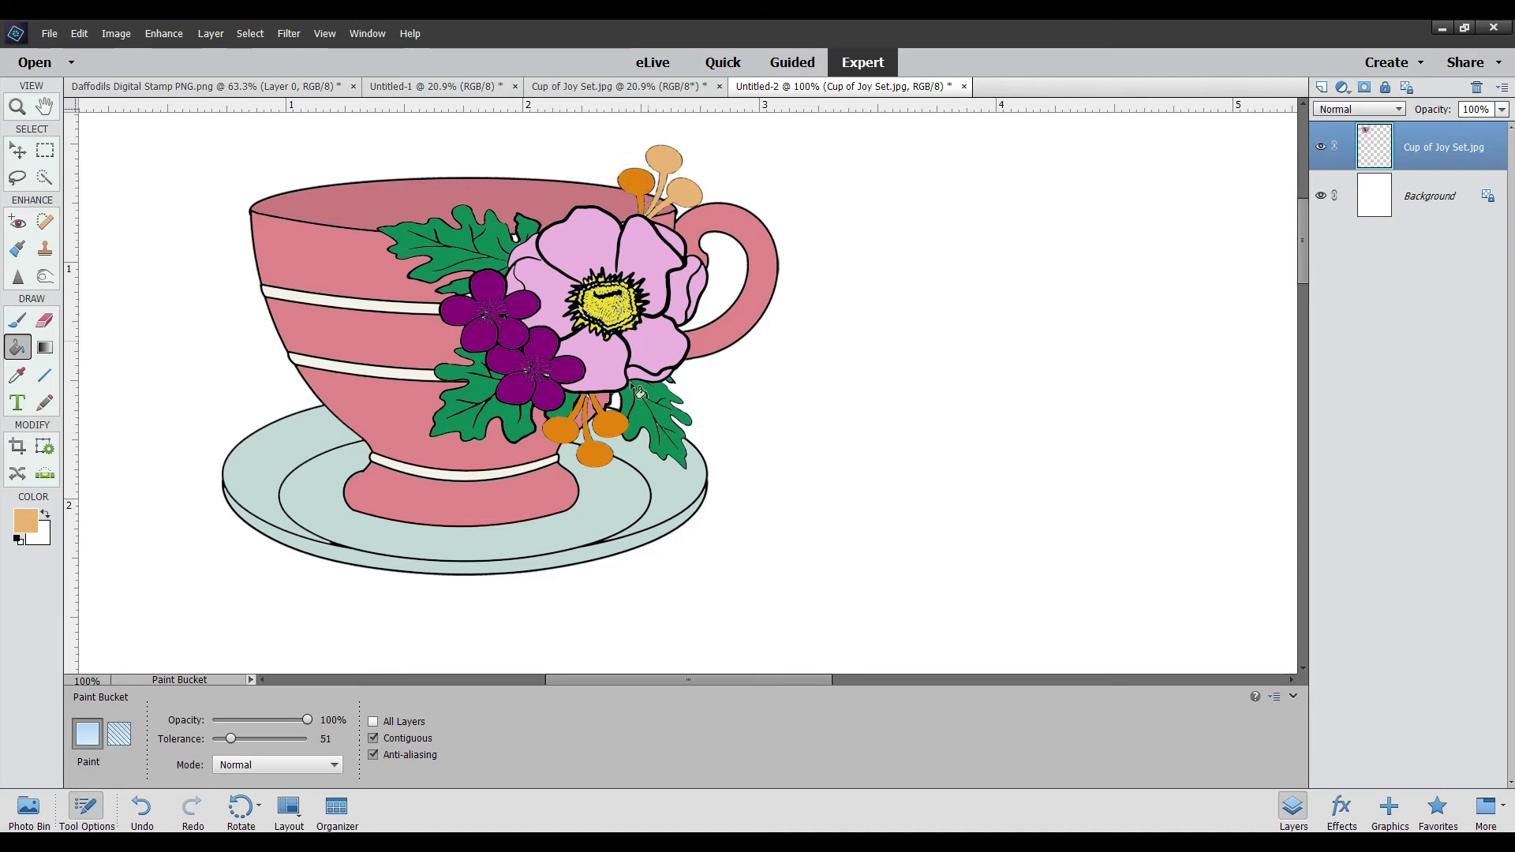
pyautogui.click(612, 424)
pyautogui.click(596, 458)
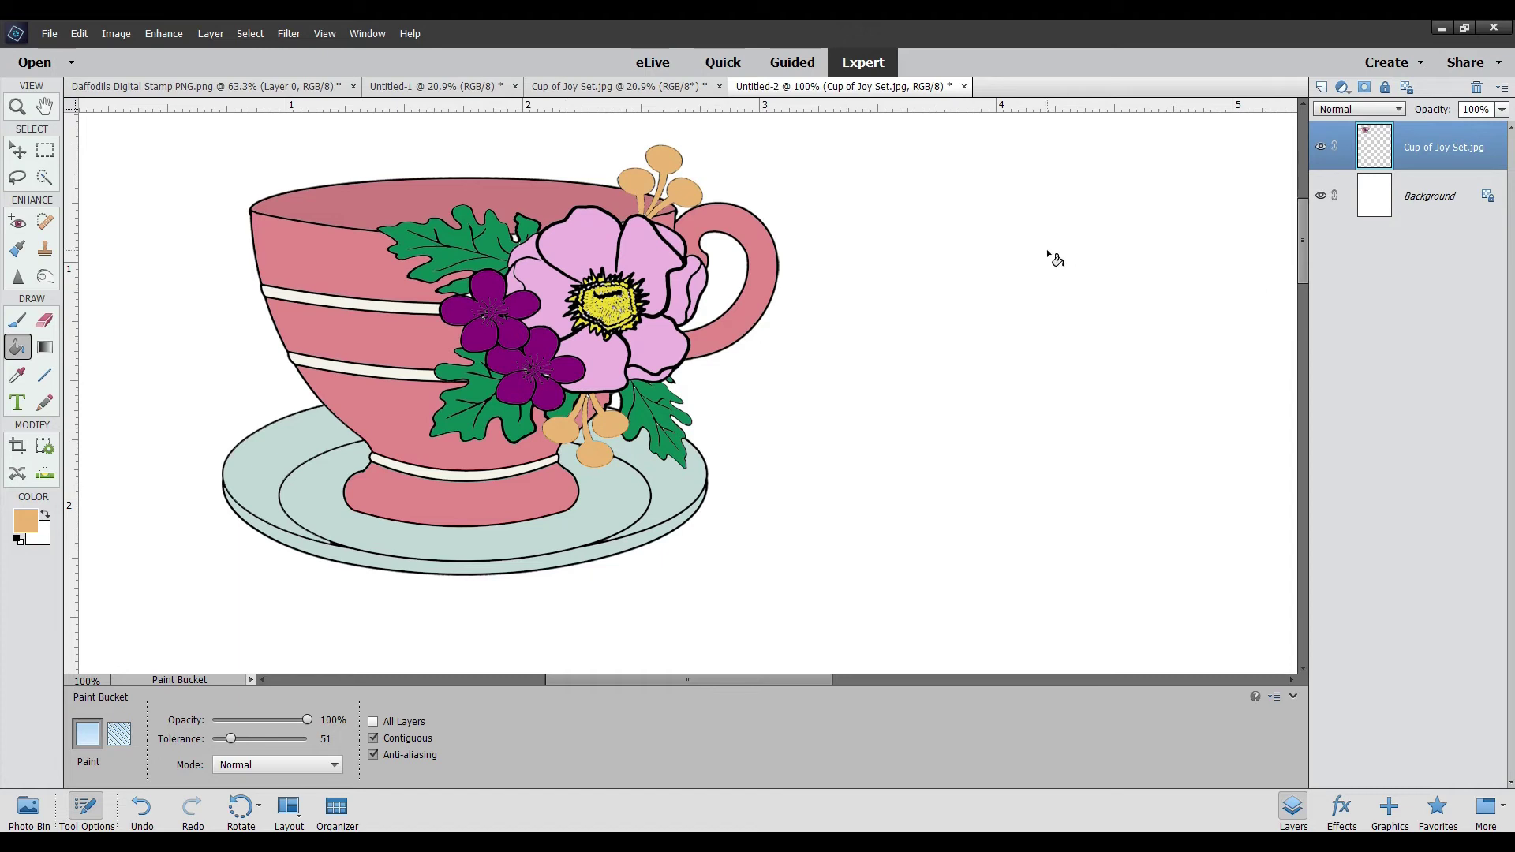
pyautogui.click(19, 106)
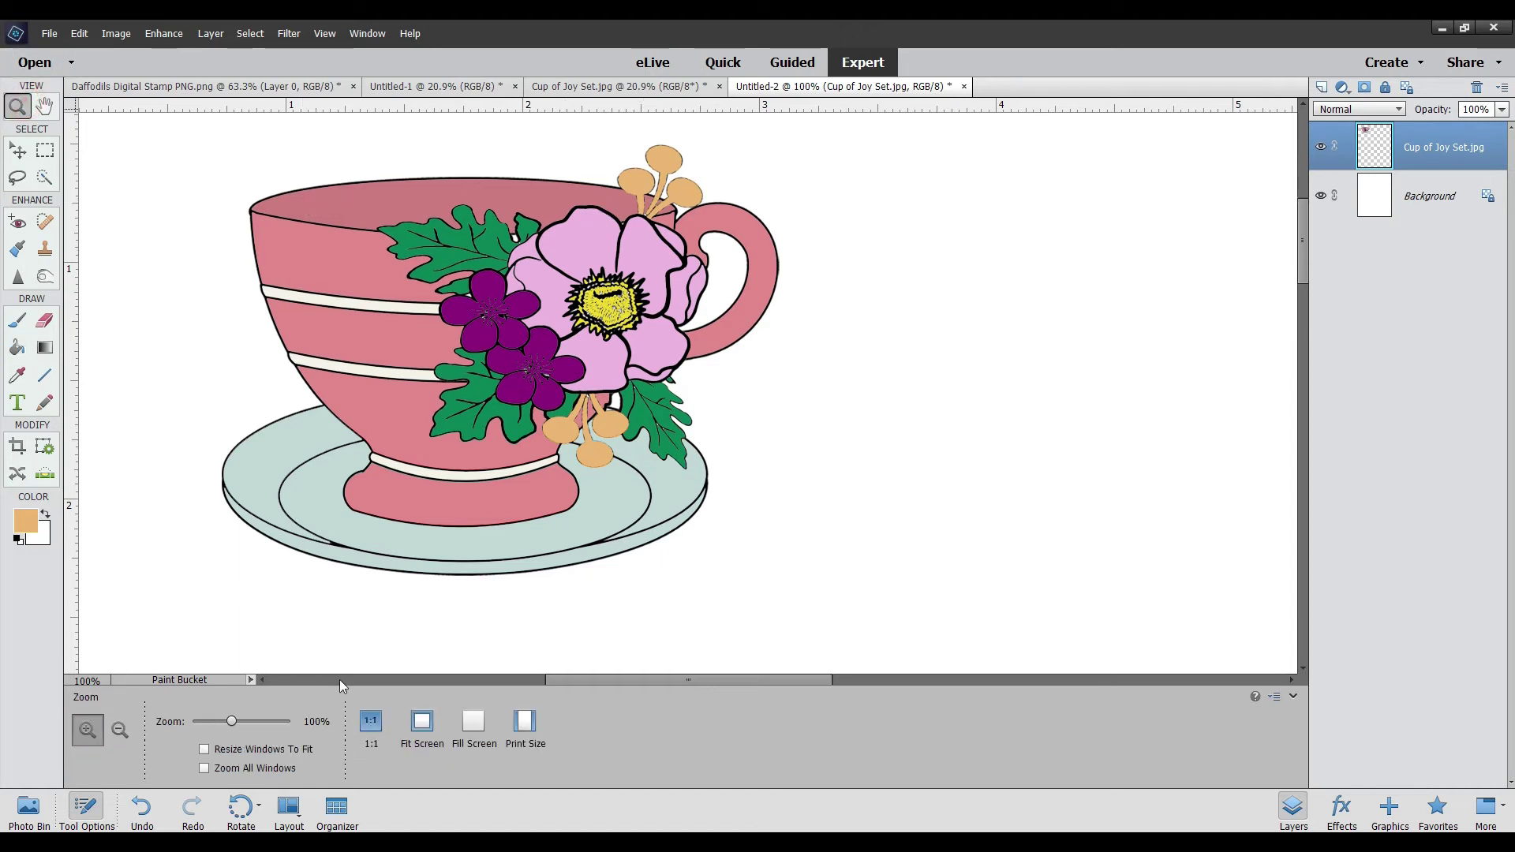
pyautogui.click(120, 730)
pyautogui.click(474, 422)
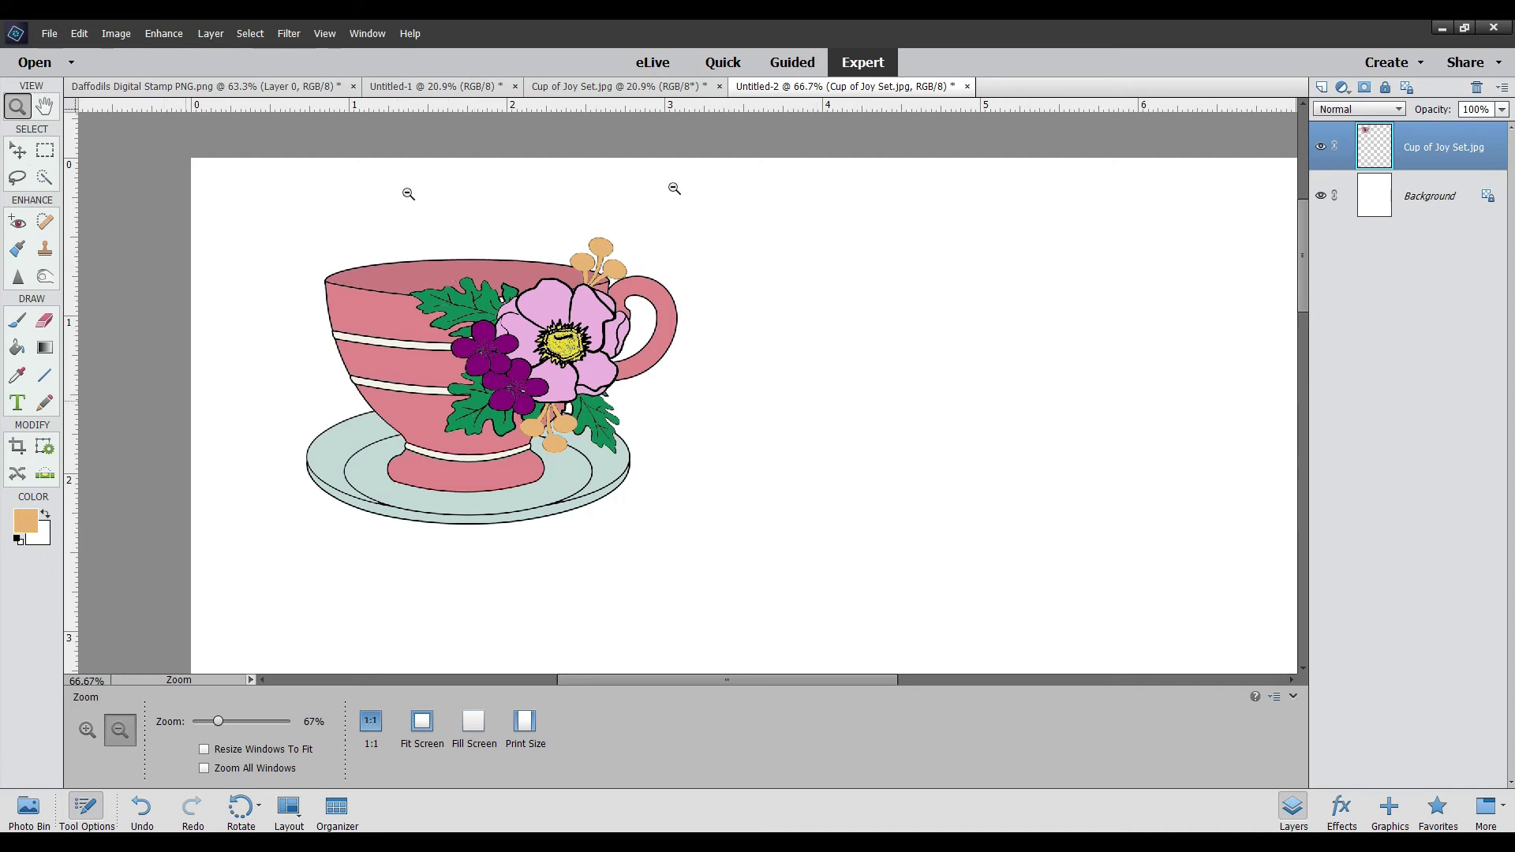
# In Cup of Joy Set.jpg, select the single macaron with the Lasso and cut it to a new layer
pyautogui.click(676, 85)
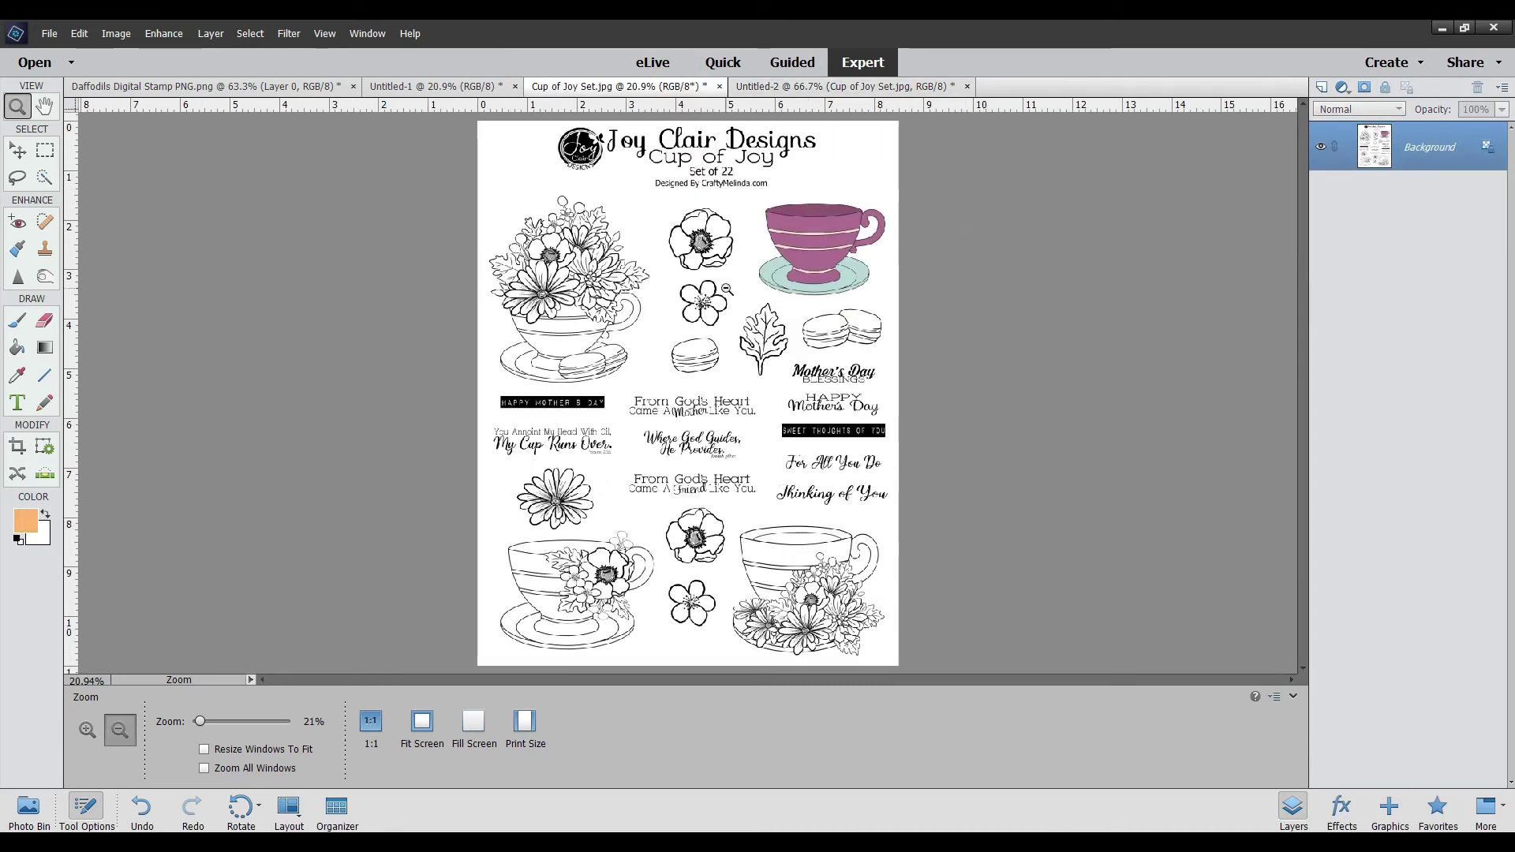
pyautogui.click(17, 177)
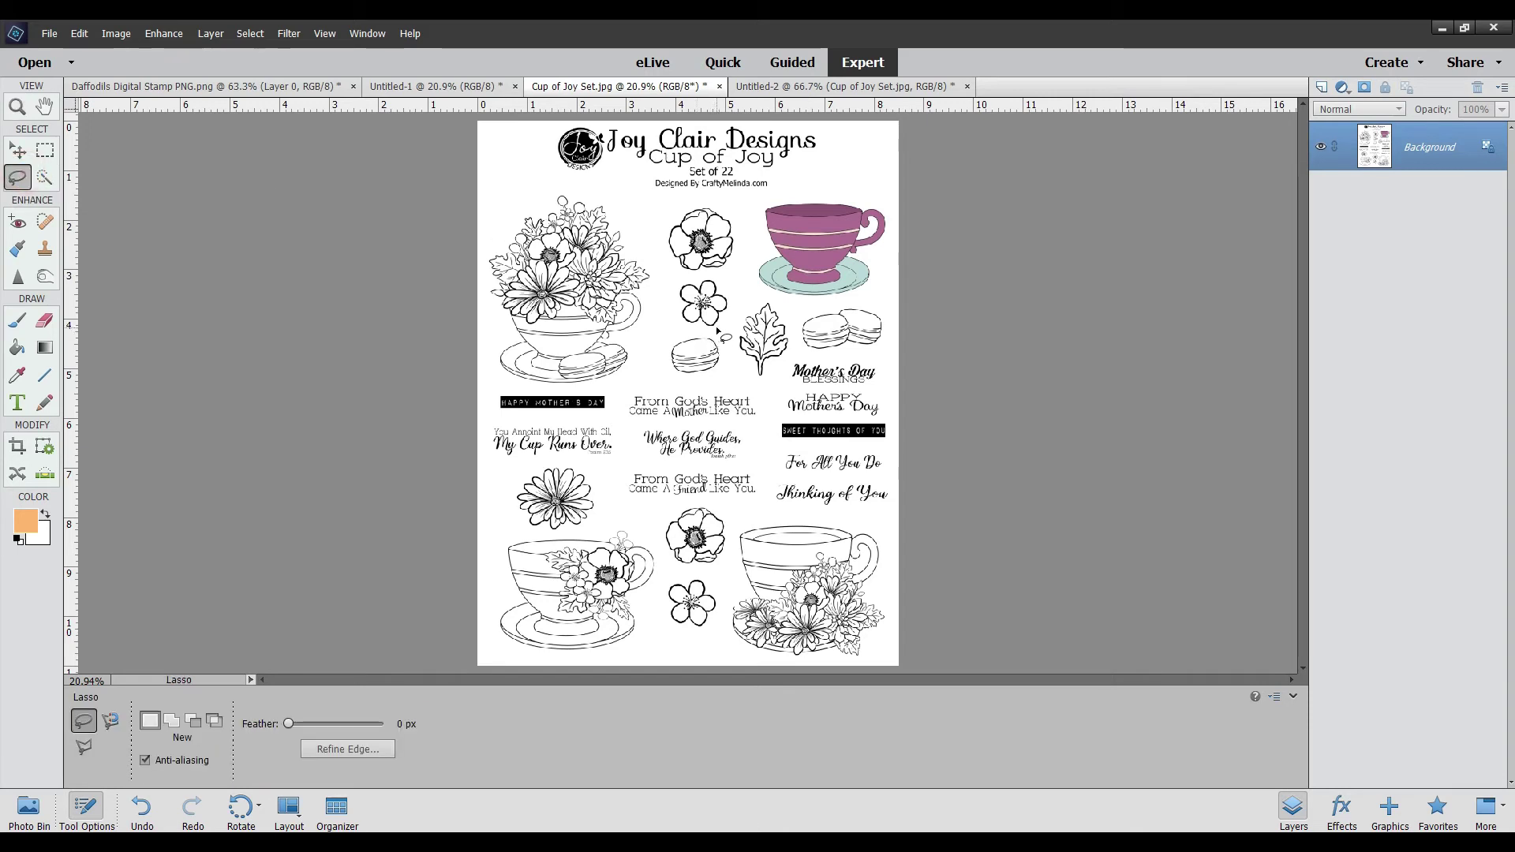
pyautogui.moveTo(708, 337)
pyautogui.mouseDown()
pyautogui.moveTo(671, 342)
pyautogui.moveTo(669, 373)
pyautogui.moveTo(698, 392)
pyautogui.moveTo(728, 374)
pyautogui.moveTo(695, 338)
pyautogui.mouseUp()
pyautogui.click(668, 350)
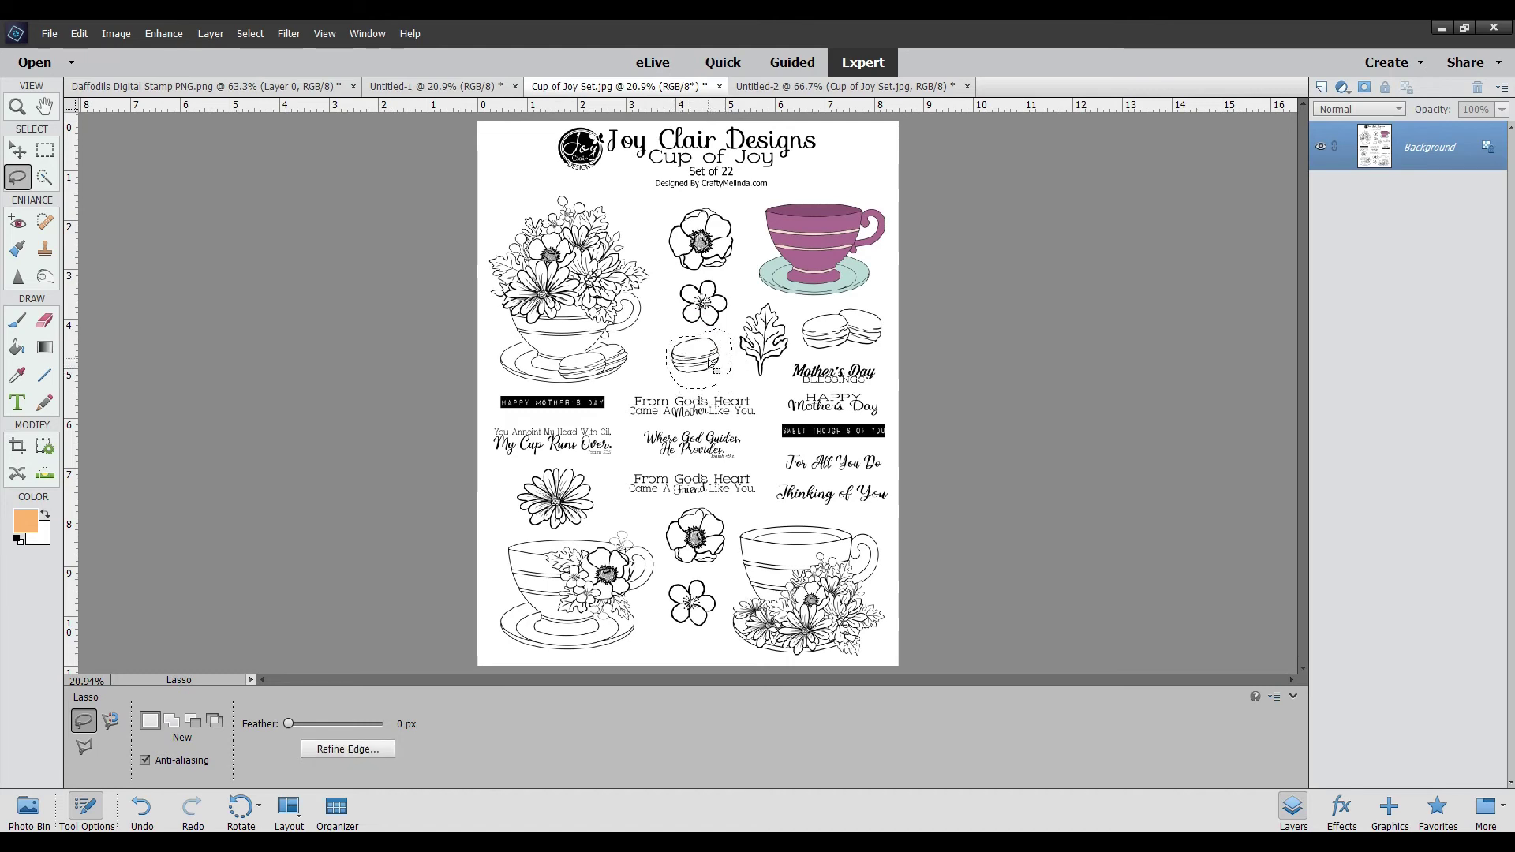
pyautogui.rightClick(710, 364)
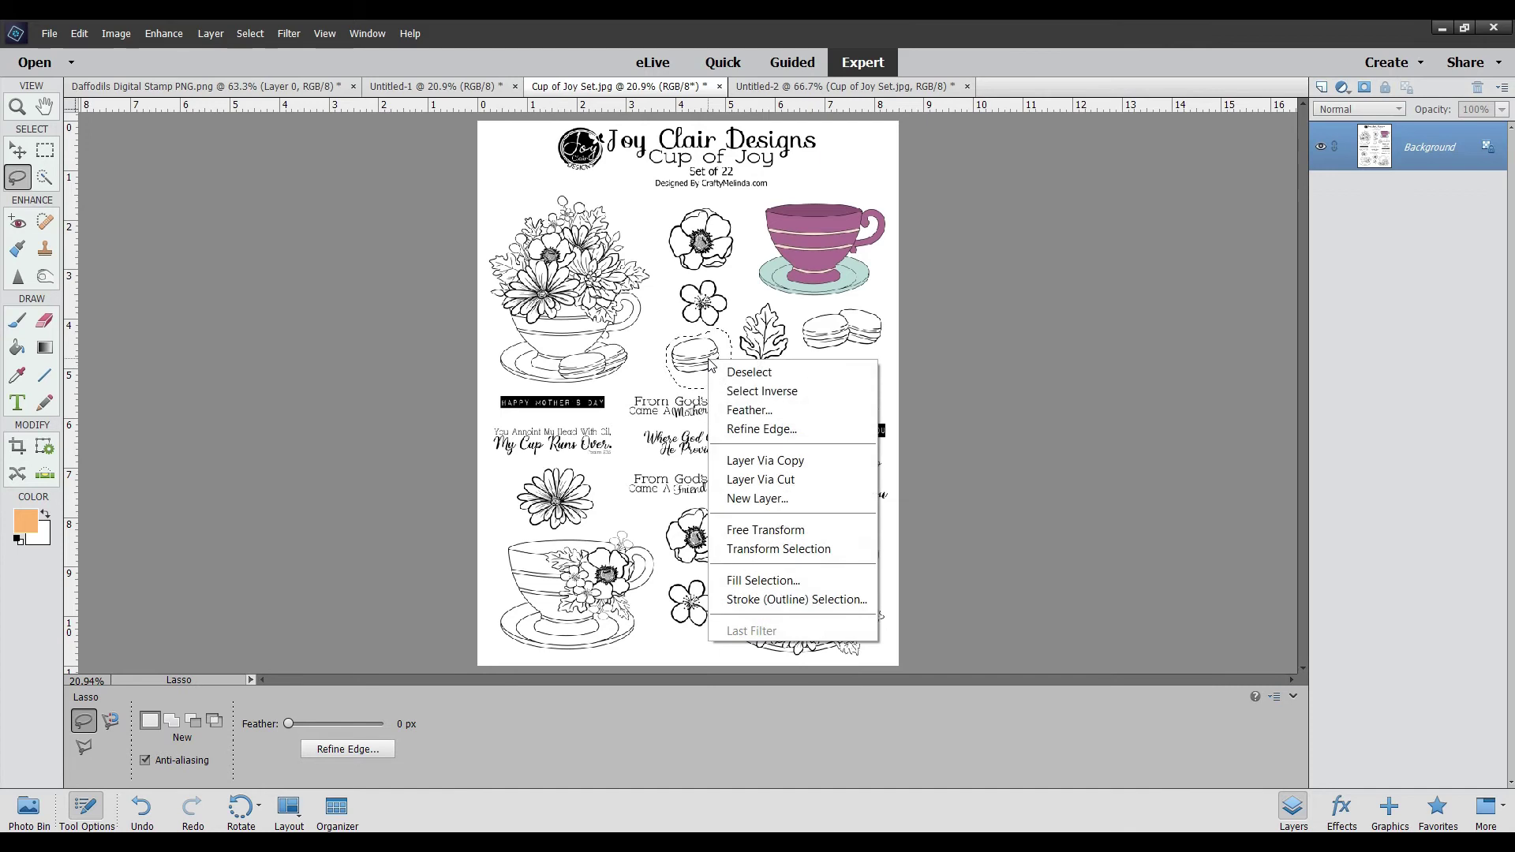
pyautogui.click(763, 481)
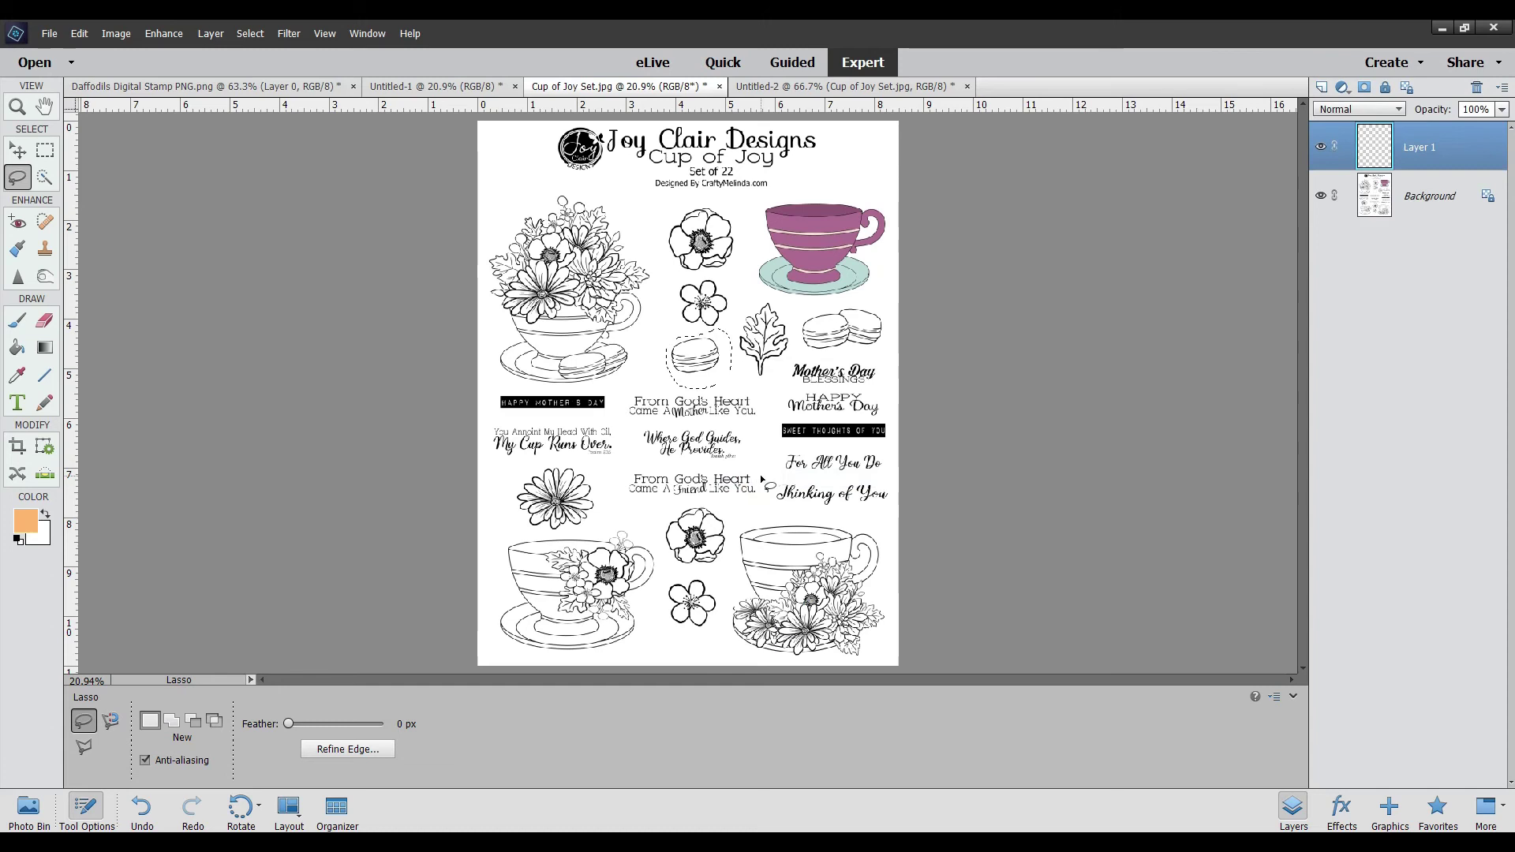
# Hide the Background layer and crop the canvas tightly around the macaron
pyautogui.click(1322, 196)
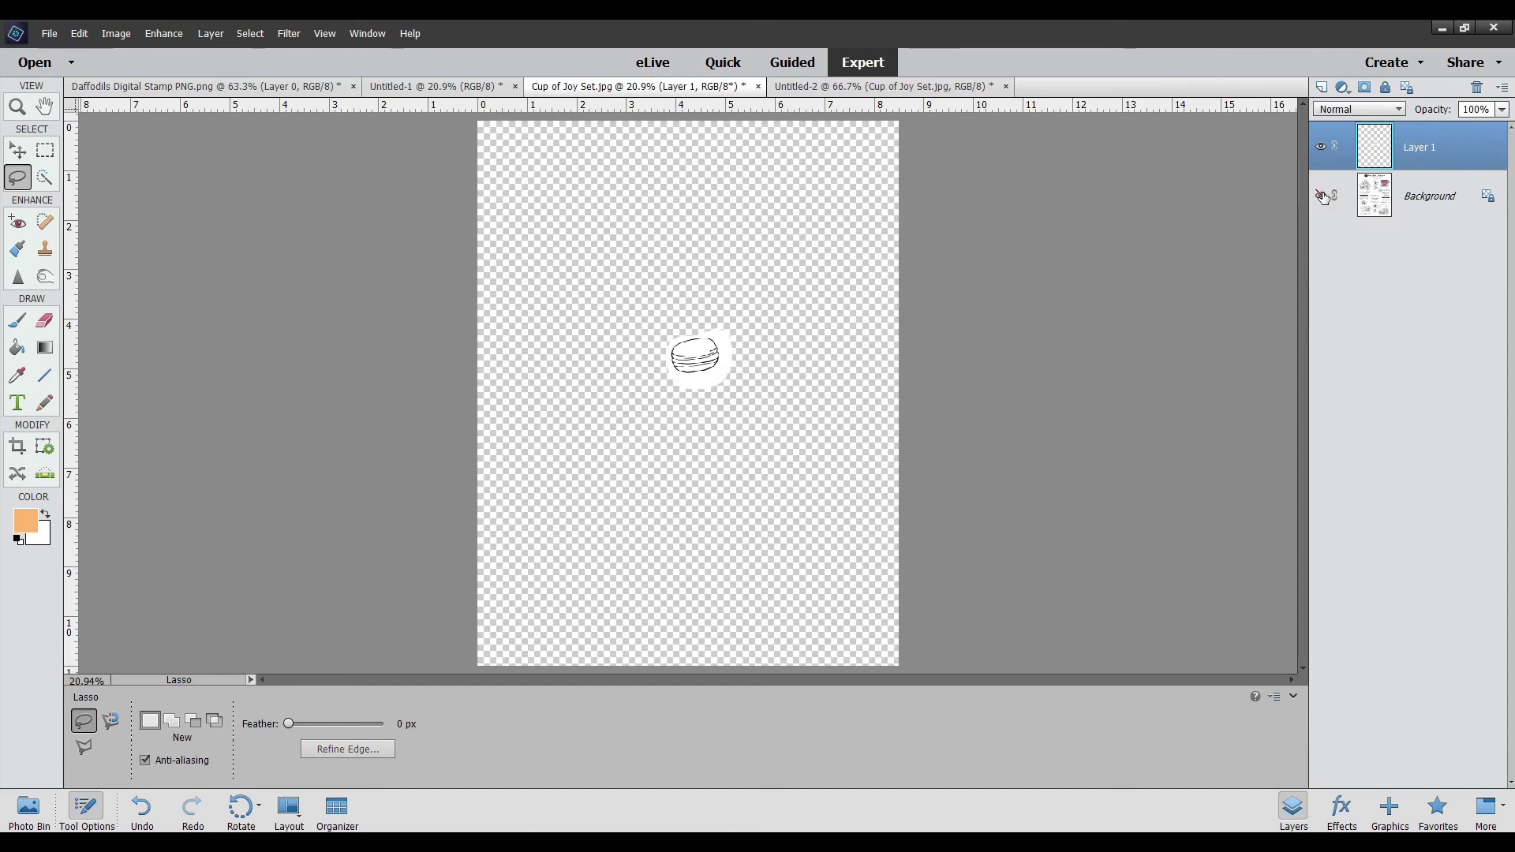
pyautogui.click(18, 447)
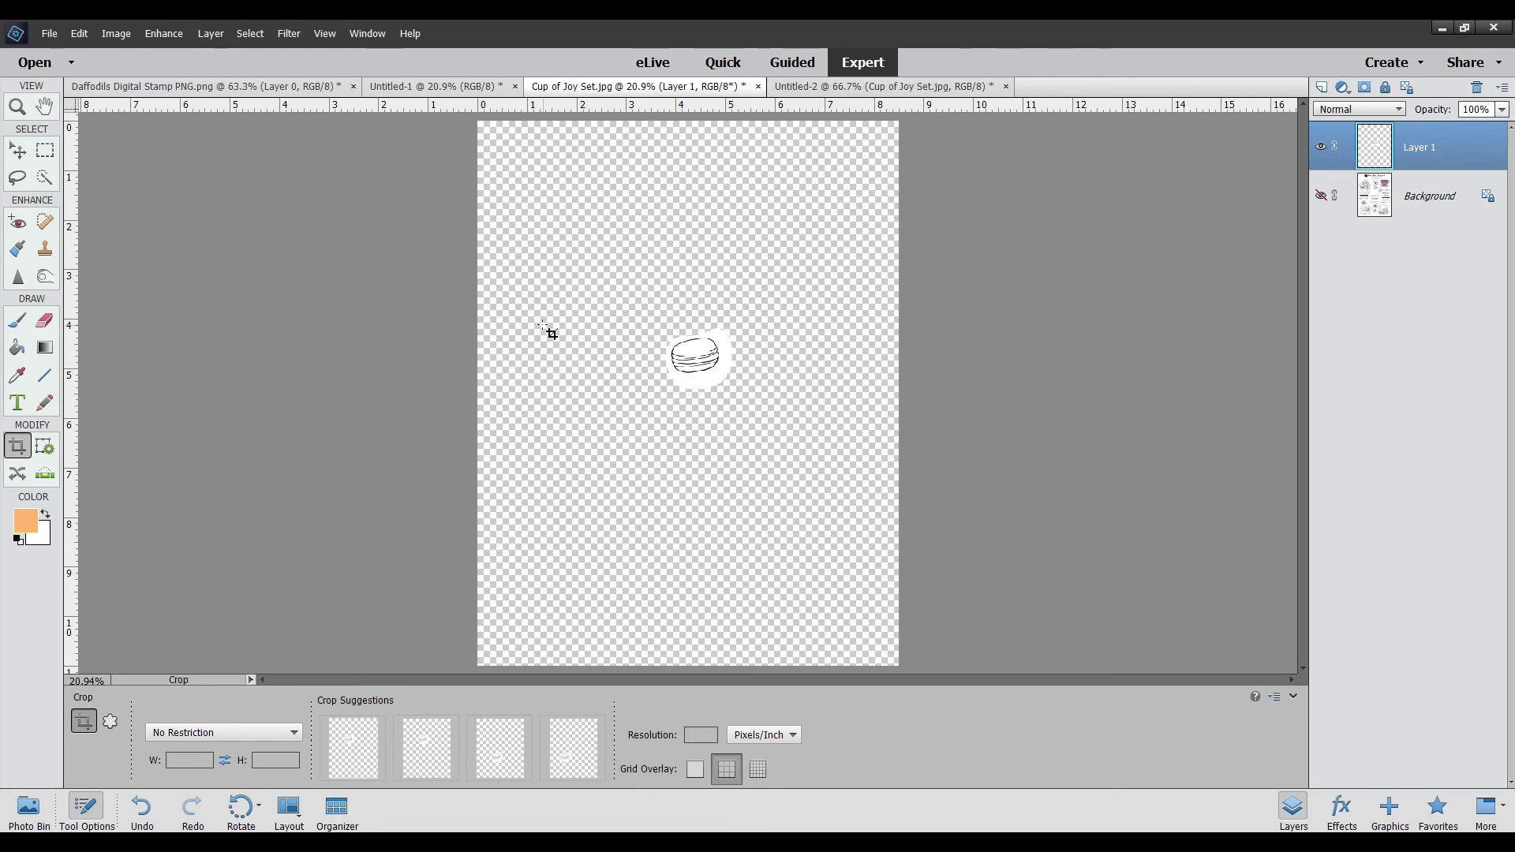
pyautogui.moveTo(671, 335); pyautogui.dragTo(744, 398)
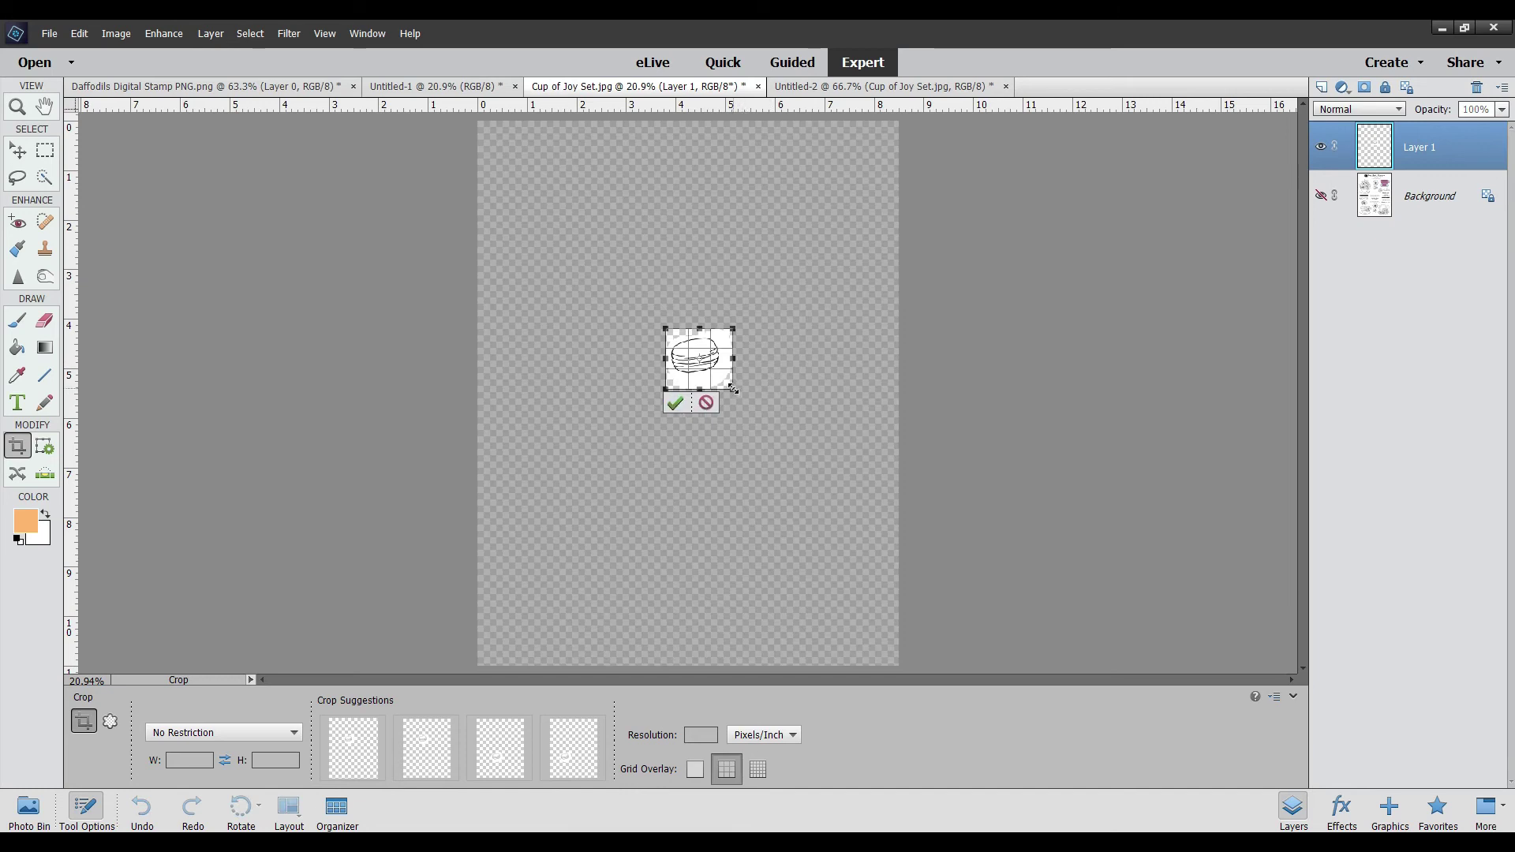
pyautogui.moveTo(733, 388); pyautogui.dragTo(722, 354)
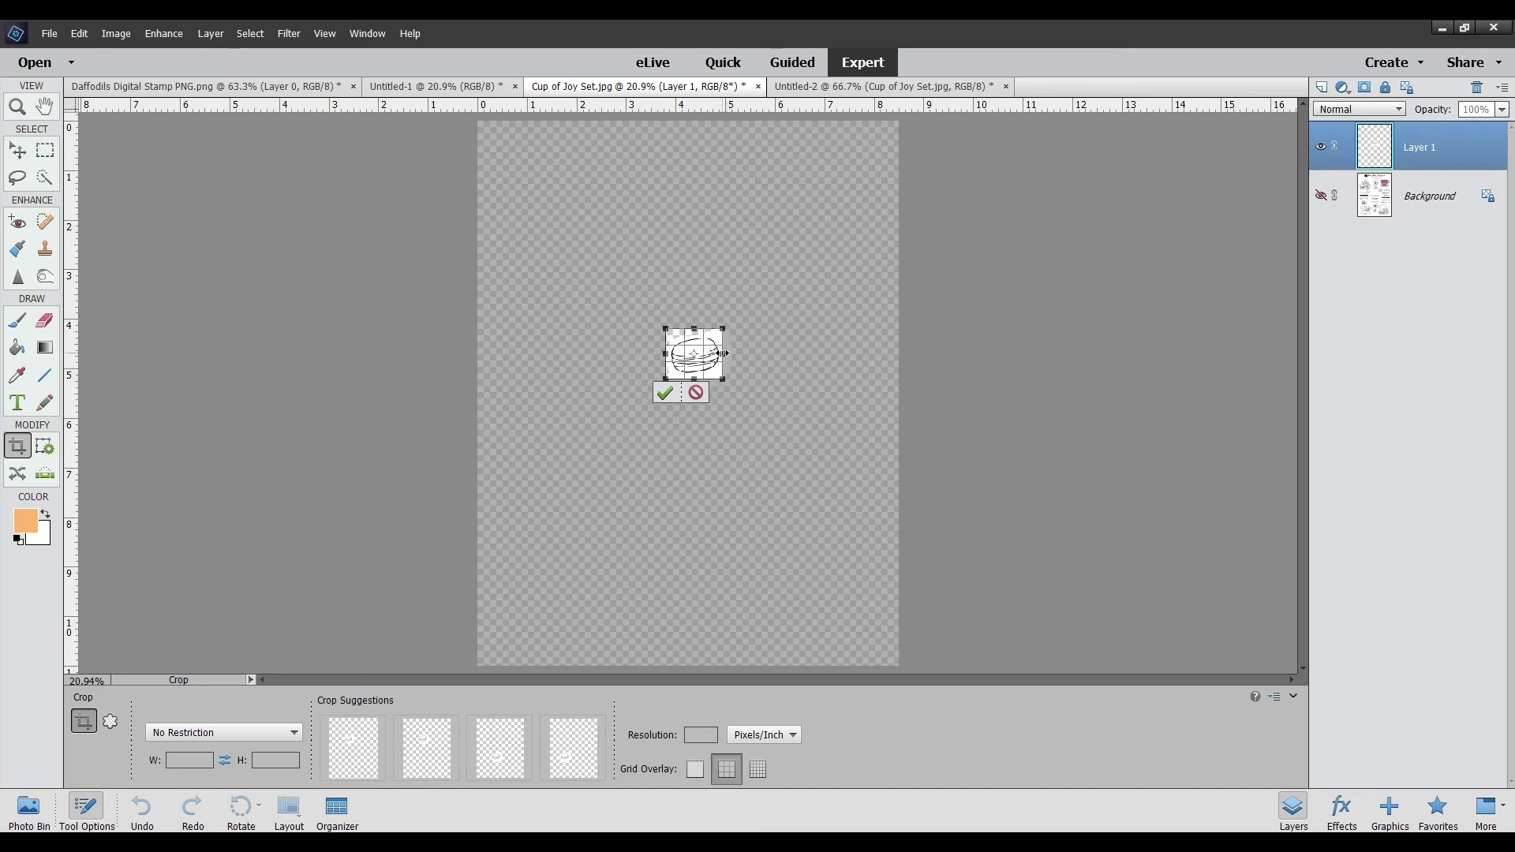
pyautogui.click(663, 393)
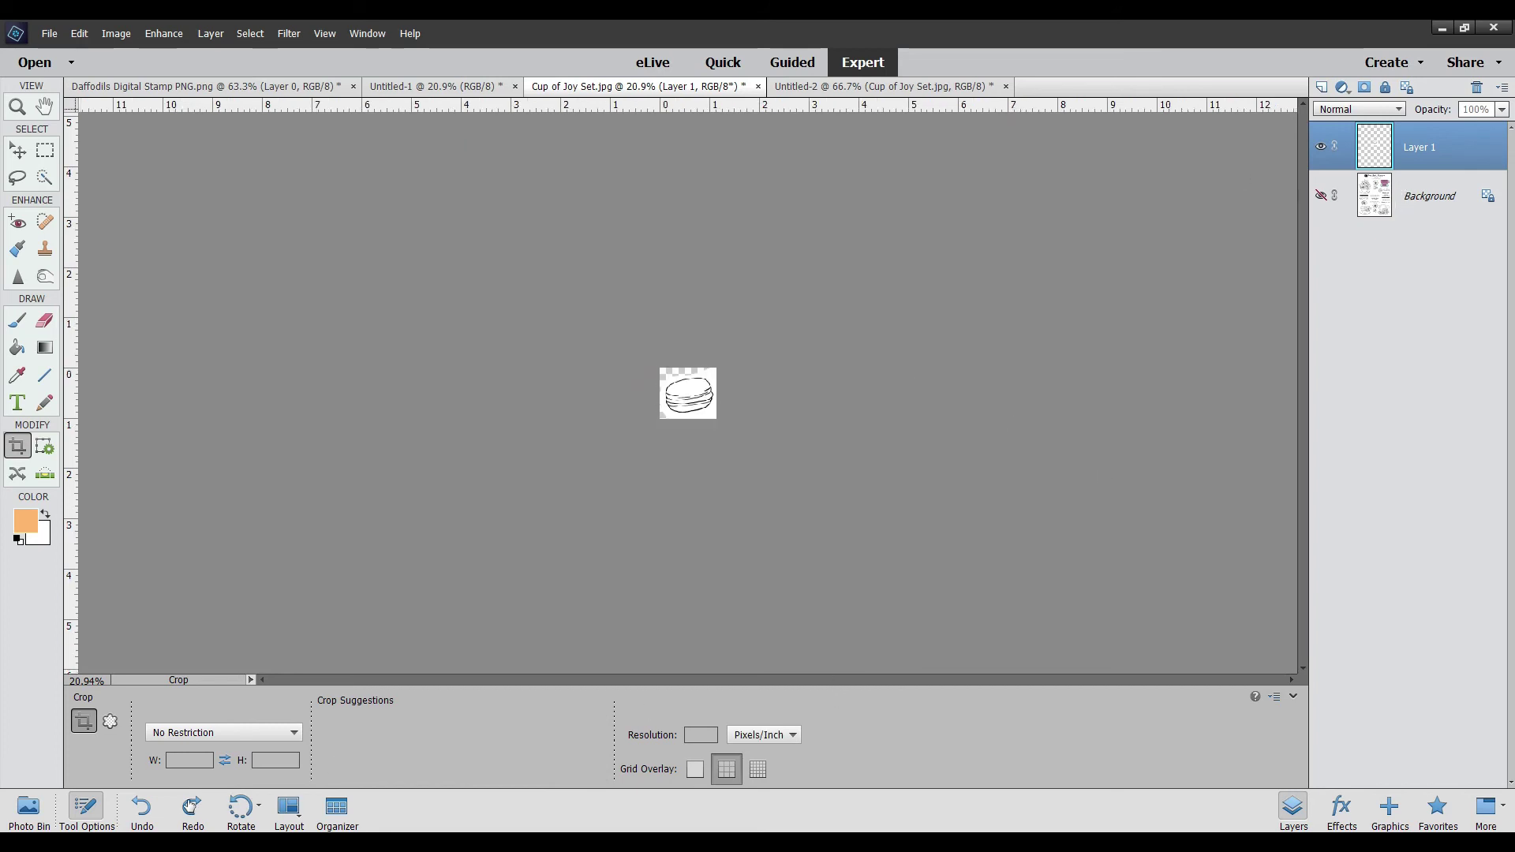
# Add the cropped macaron from Cup of Joy Set.jpg to the Untitled-2 teacup document as a new layer
pyautogui.click(31, 813)
pyautogui.click(456, 767)
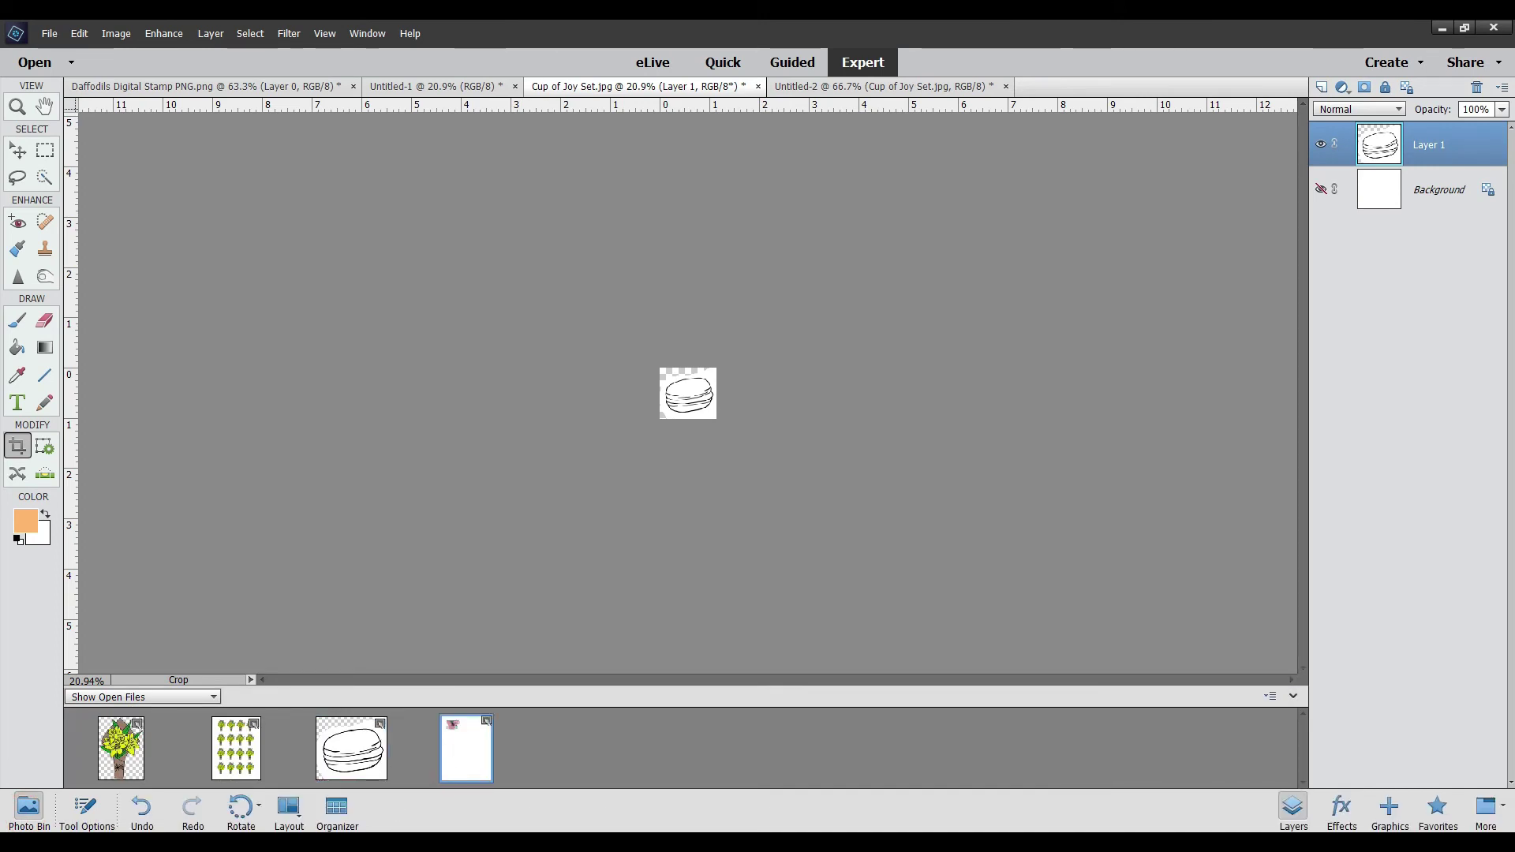
pyautogui.click(470, 764)
pyautogui.moveTo(372, 754); pyautogui.dragTo(1028, 357)
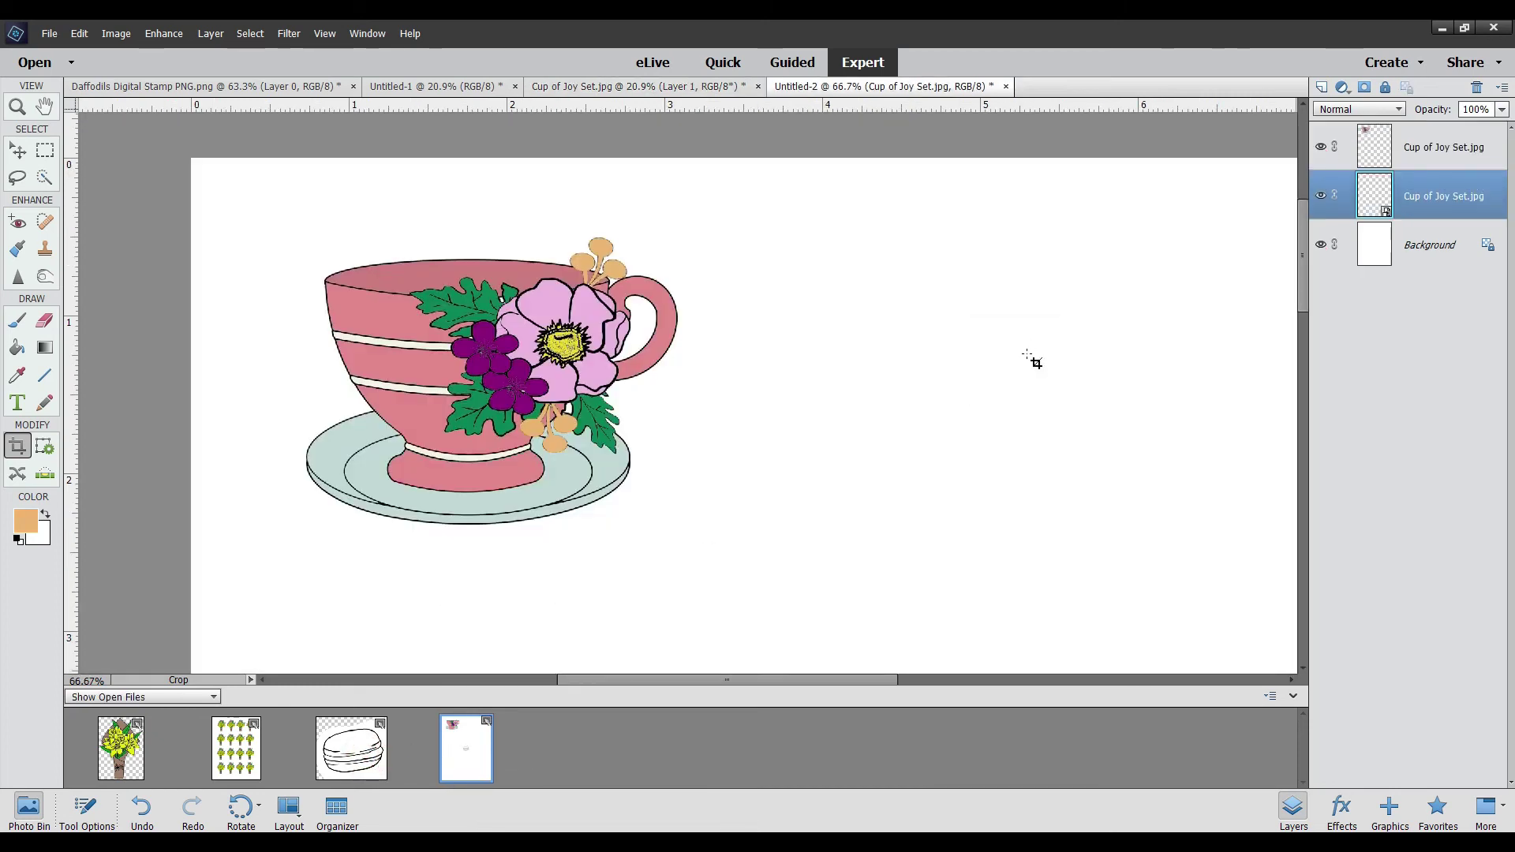
pyautogui.click(17, 108)
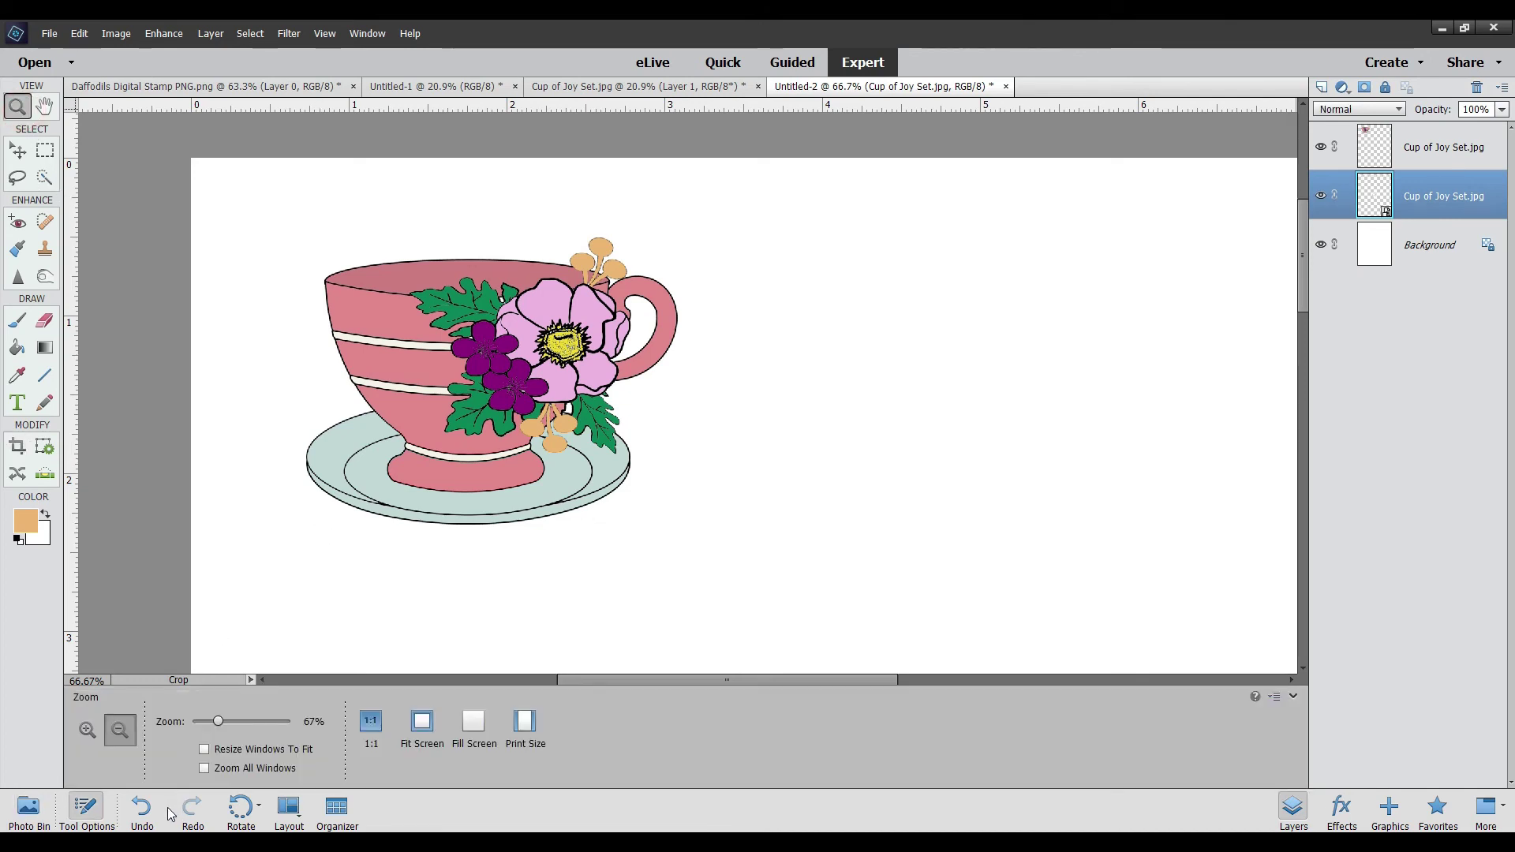
pyautogui.click(418, 730)
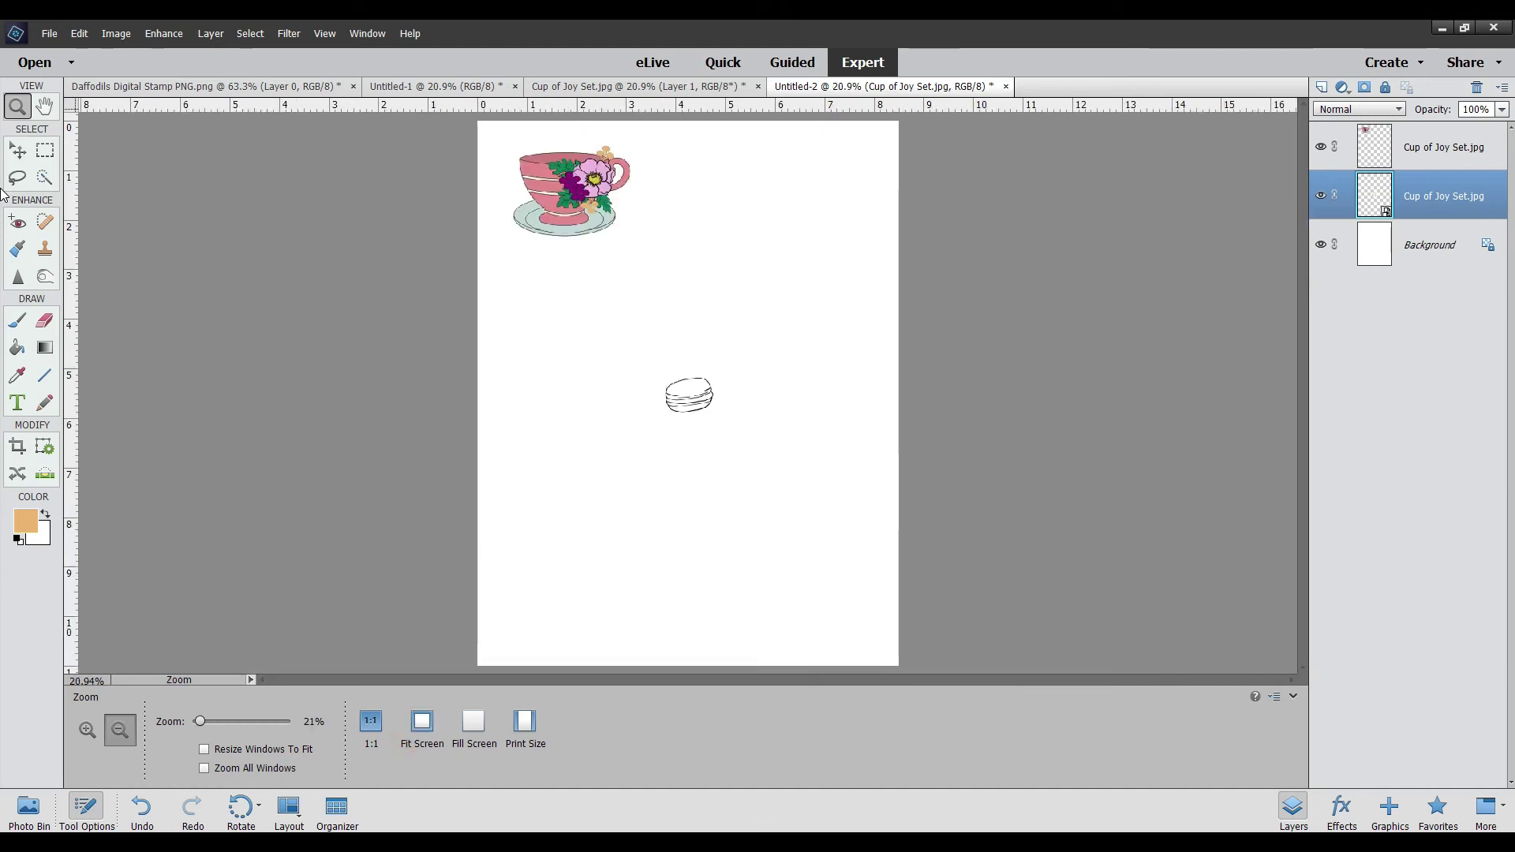
# Move the macaron to the right of the teacup and scale it proportionally to about 137.53%
pyautogui.click(18, 152)
pyautogui.moveTo(704, 412); pyautogui.dragTo(742, 209)
pyautogui.moveTo(743, 209); pyautogui.dragTo(747, 212)
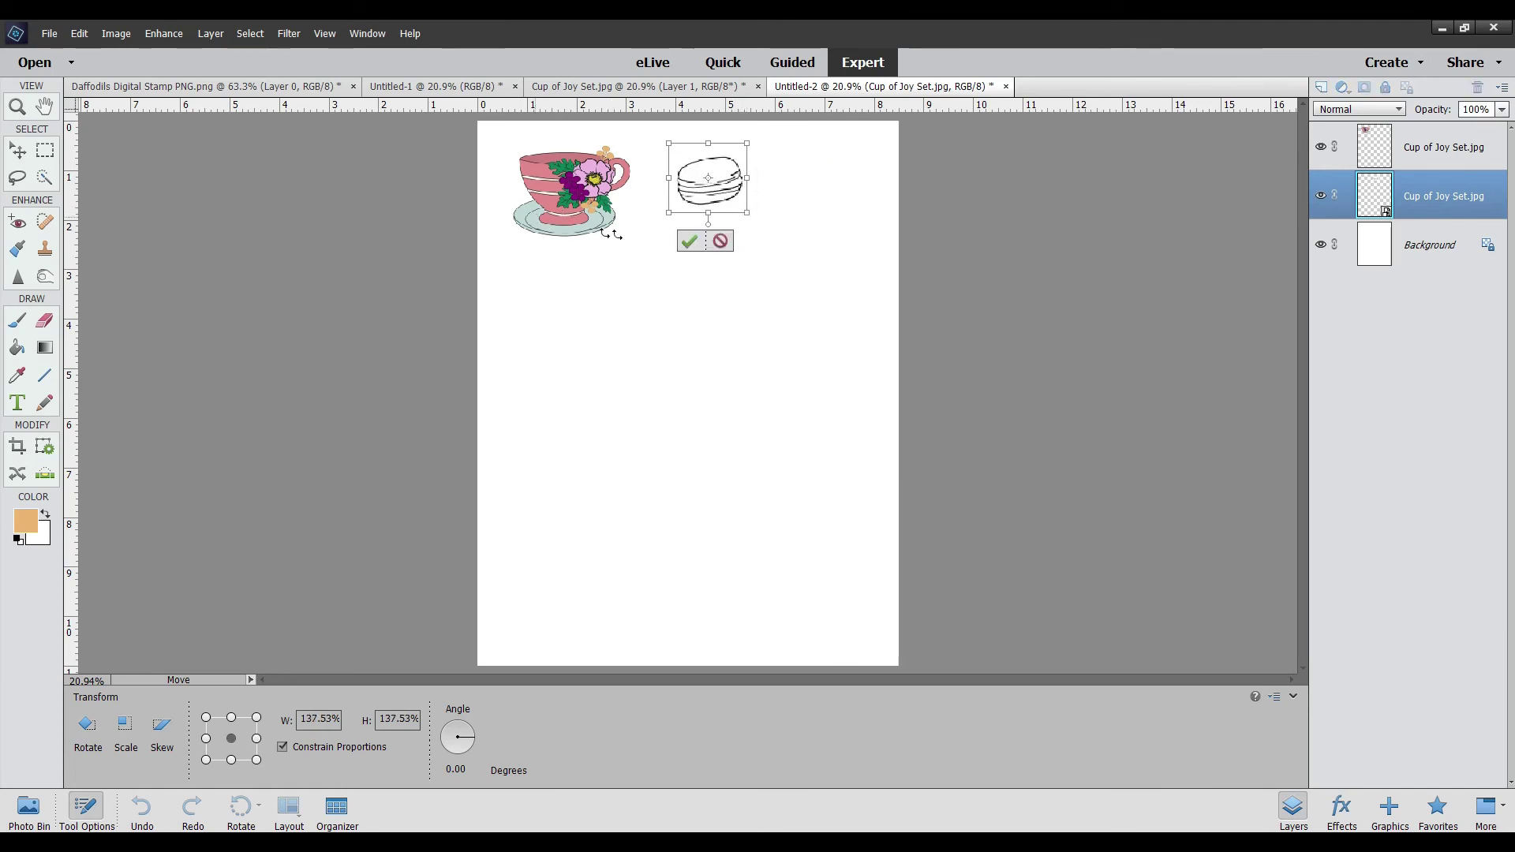
pyautogui.click(688, 240)
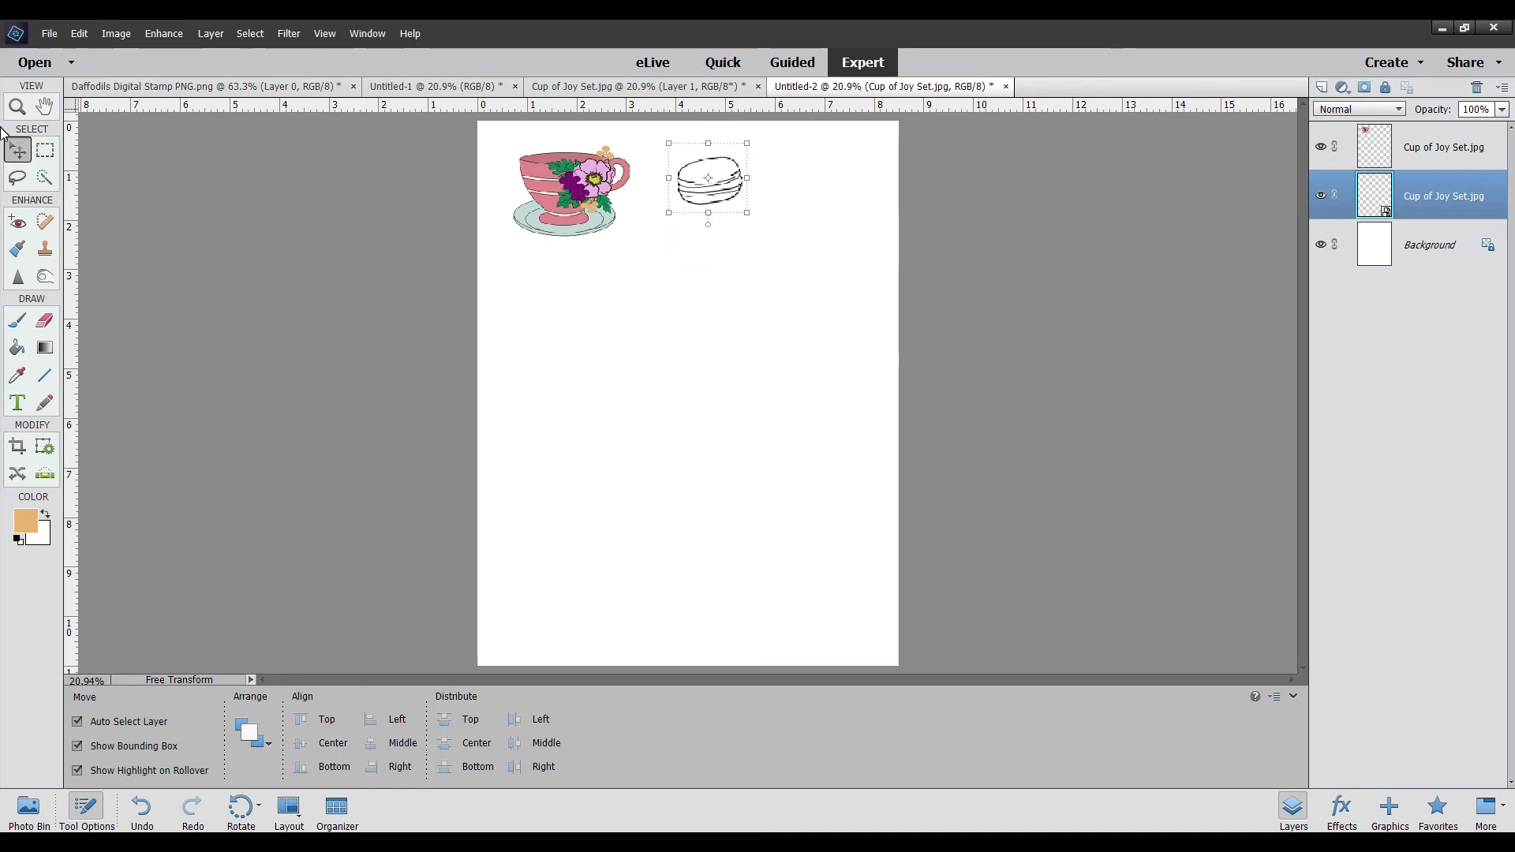
# Simplify the macaron's smart layer for editing with the Paint Bucket
pyautogui.click(15, 108)
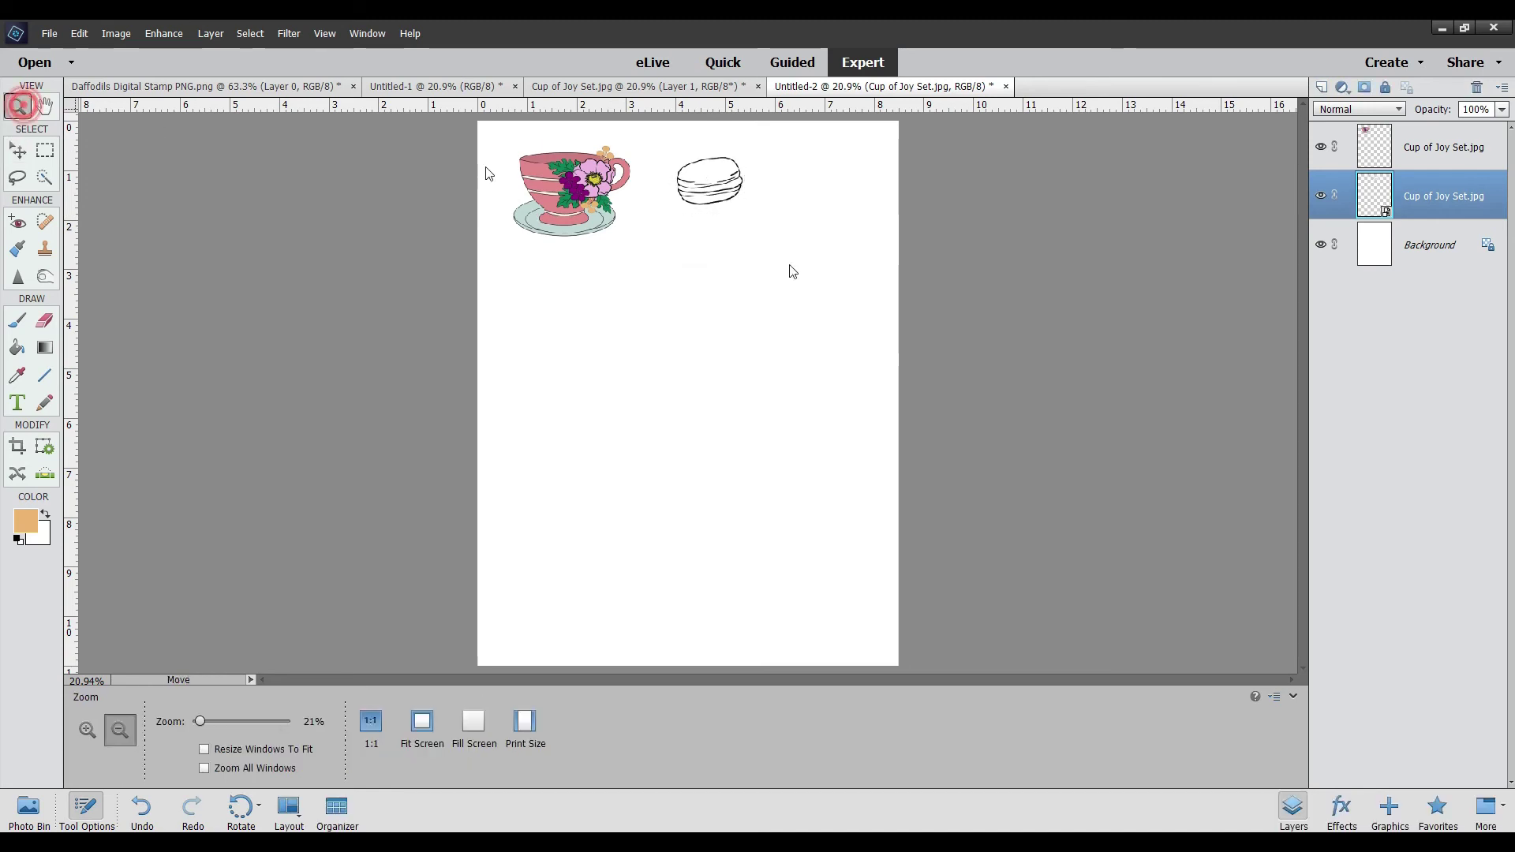
pyautogui.click(731, 192)
pyautogui.click(612, 399)
pyautogui.click(88, 729)
pyautogui.click(699, 248)
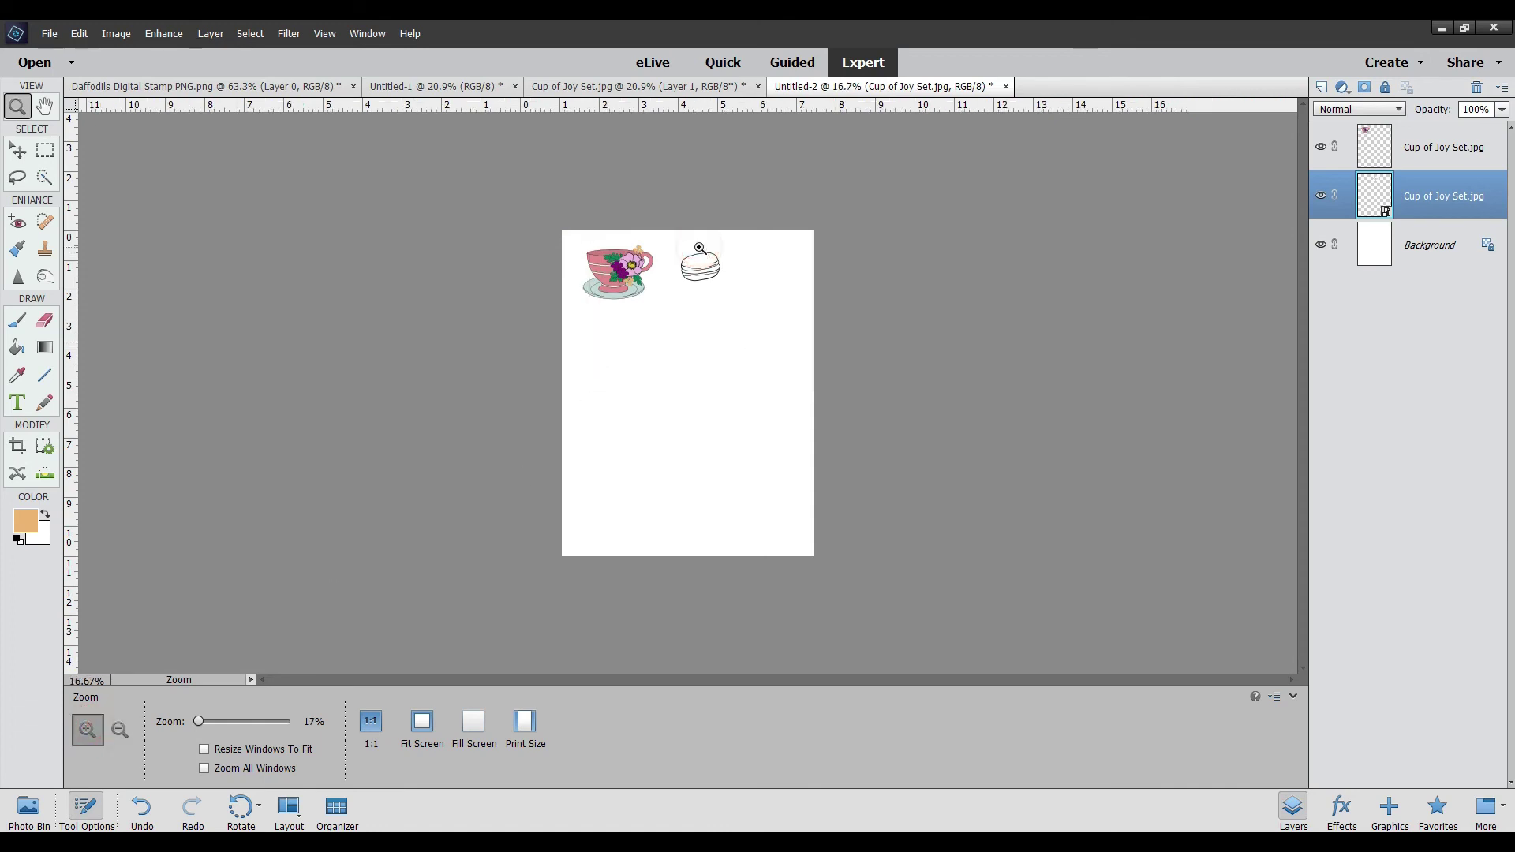
pyautogui.click(699, 248)
pyautogui.click(1253, 359)
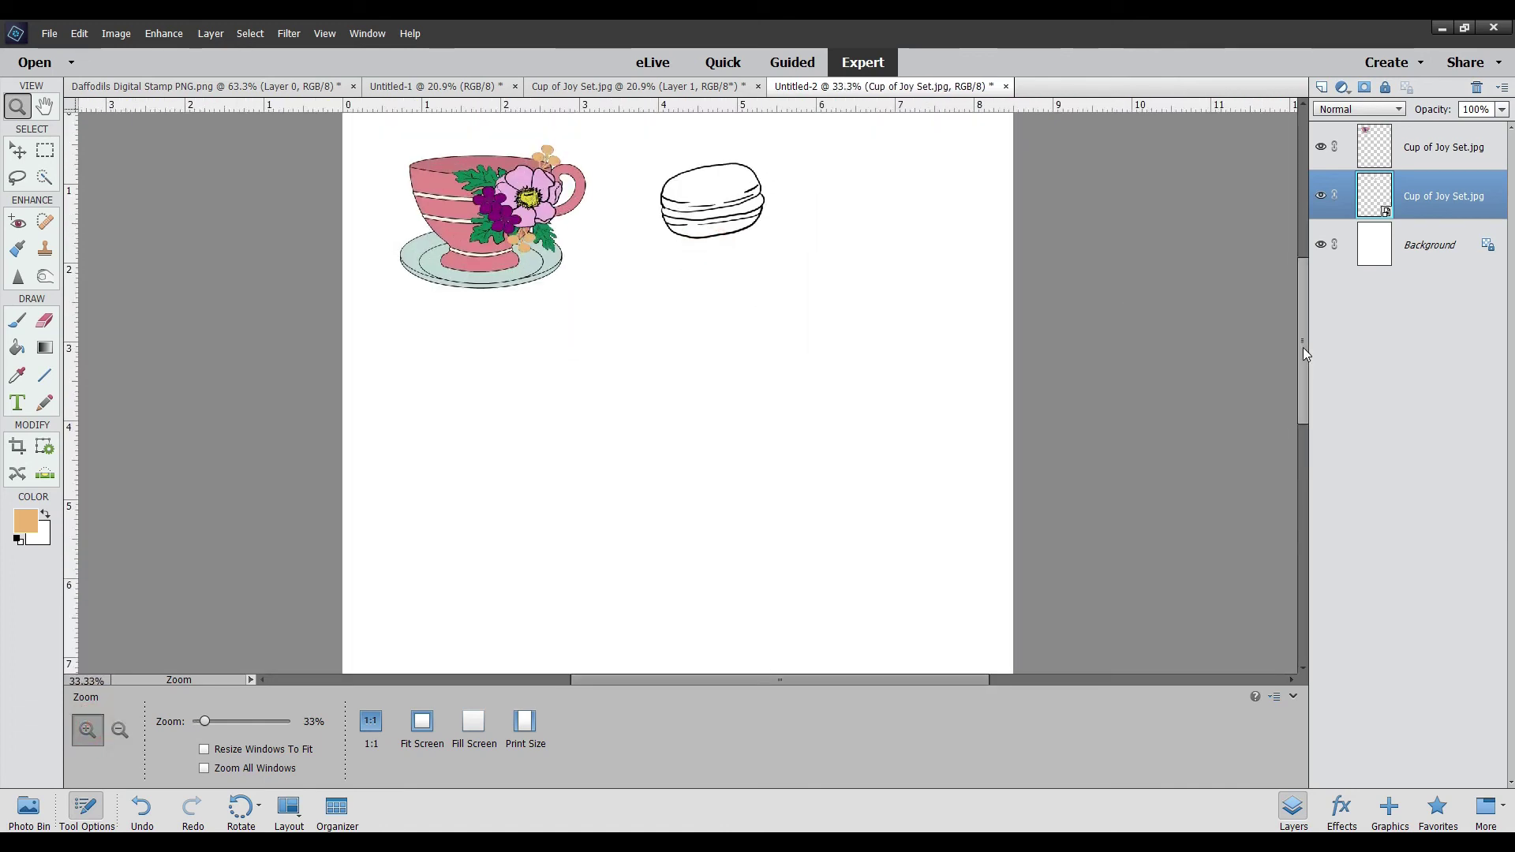
pyautogui.moveTo(1306, 319); pyautogui.dragTo(1304, 293)
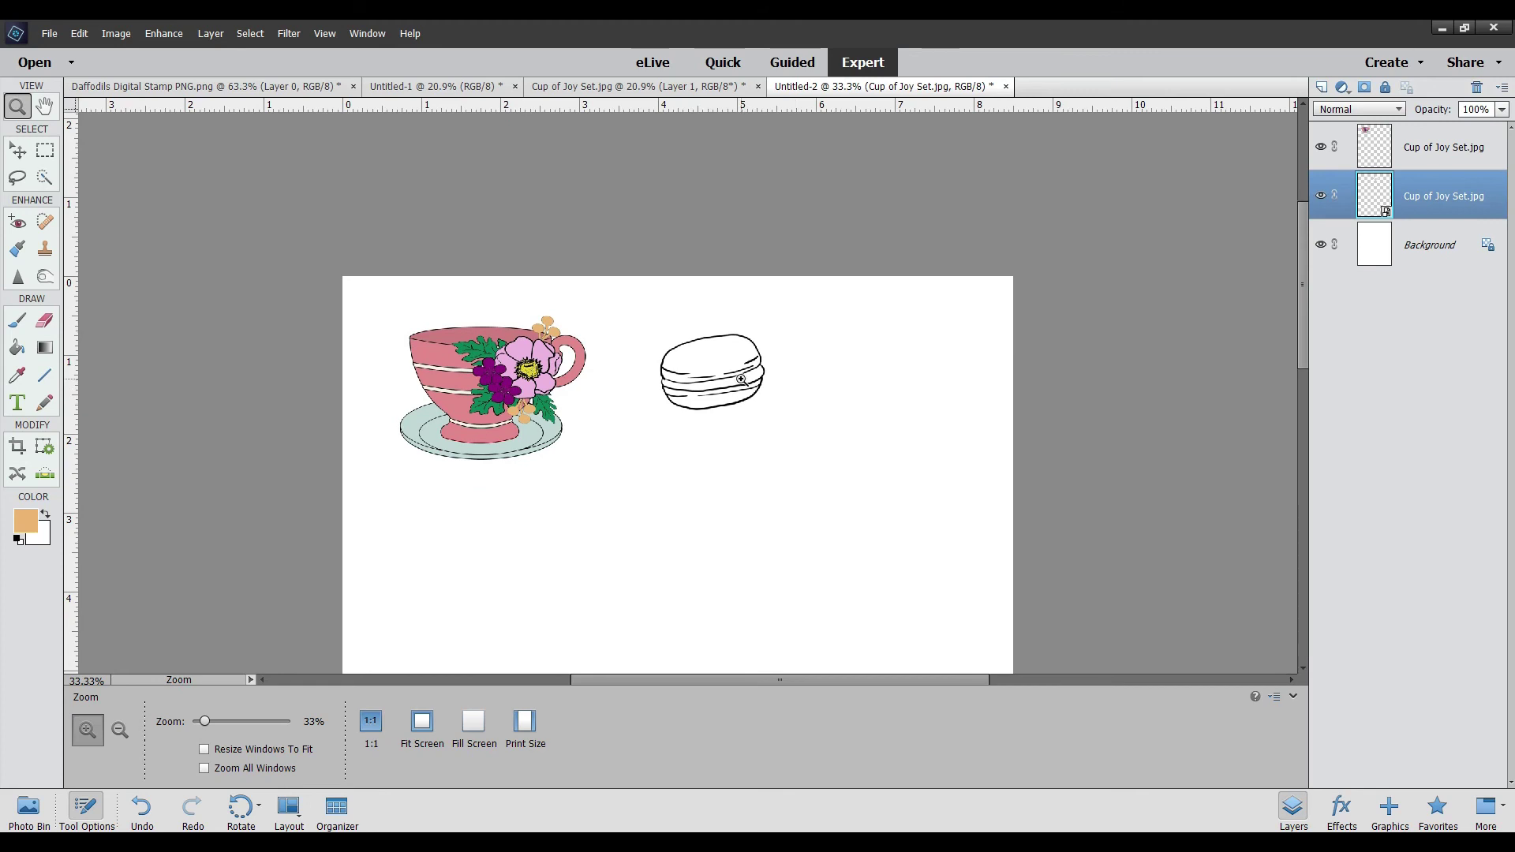
pyautogui.click(741, 380)
pyautogui.click(740, 380)
pyautogui.click(741, 380)
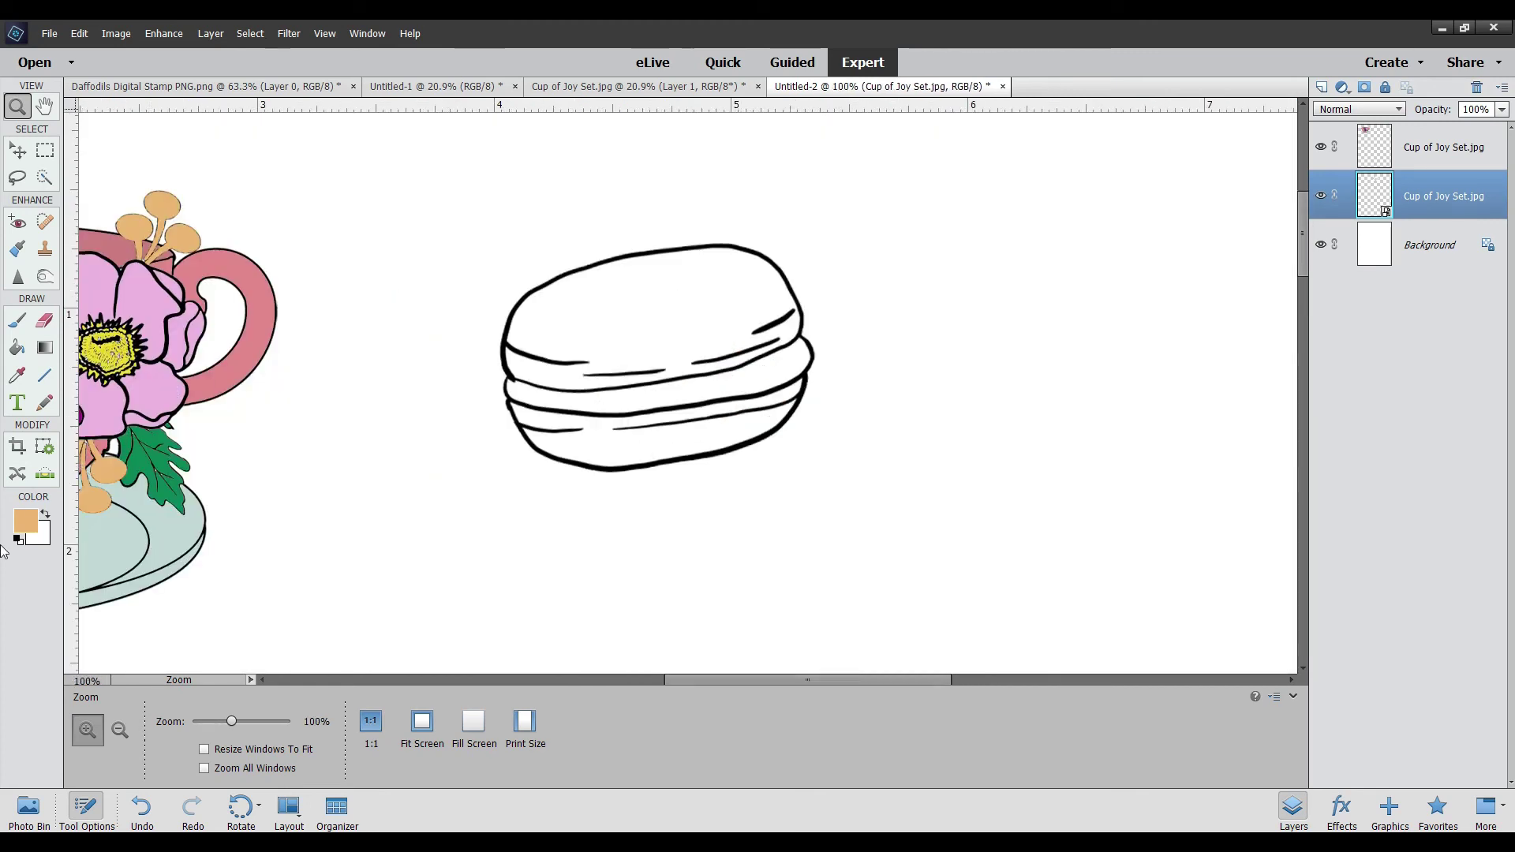
pyautogui.click(16, 347)
pyautogui.click(685, 323)
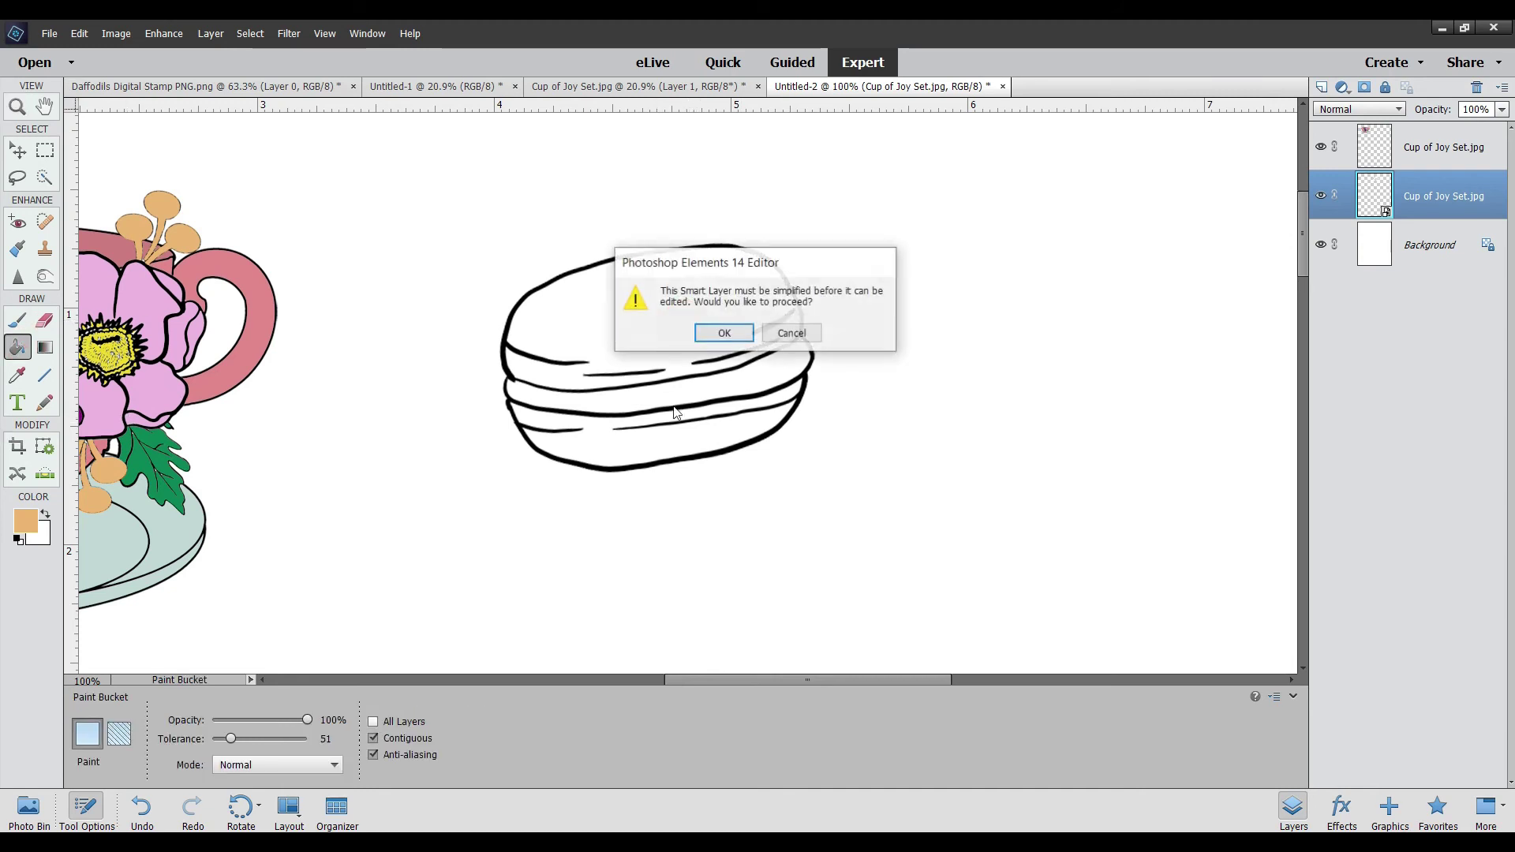
pyautogui.click(724, 336)
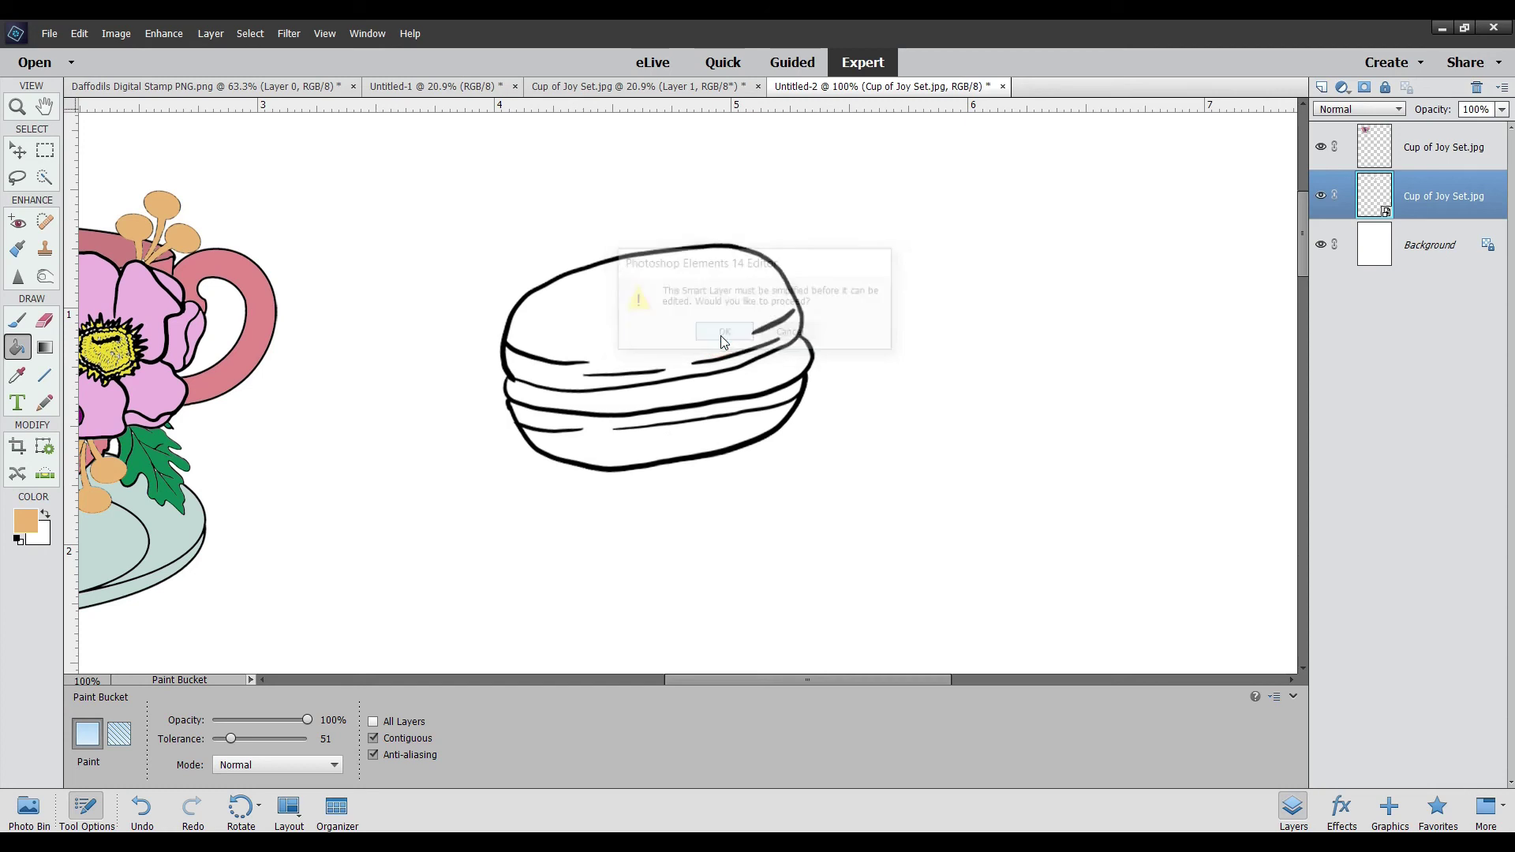
# Fill the macaron's upper and lower shells with the light orange using the Paint Bucket
pyautogui.click(688, 304)
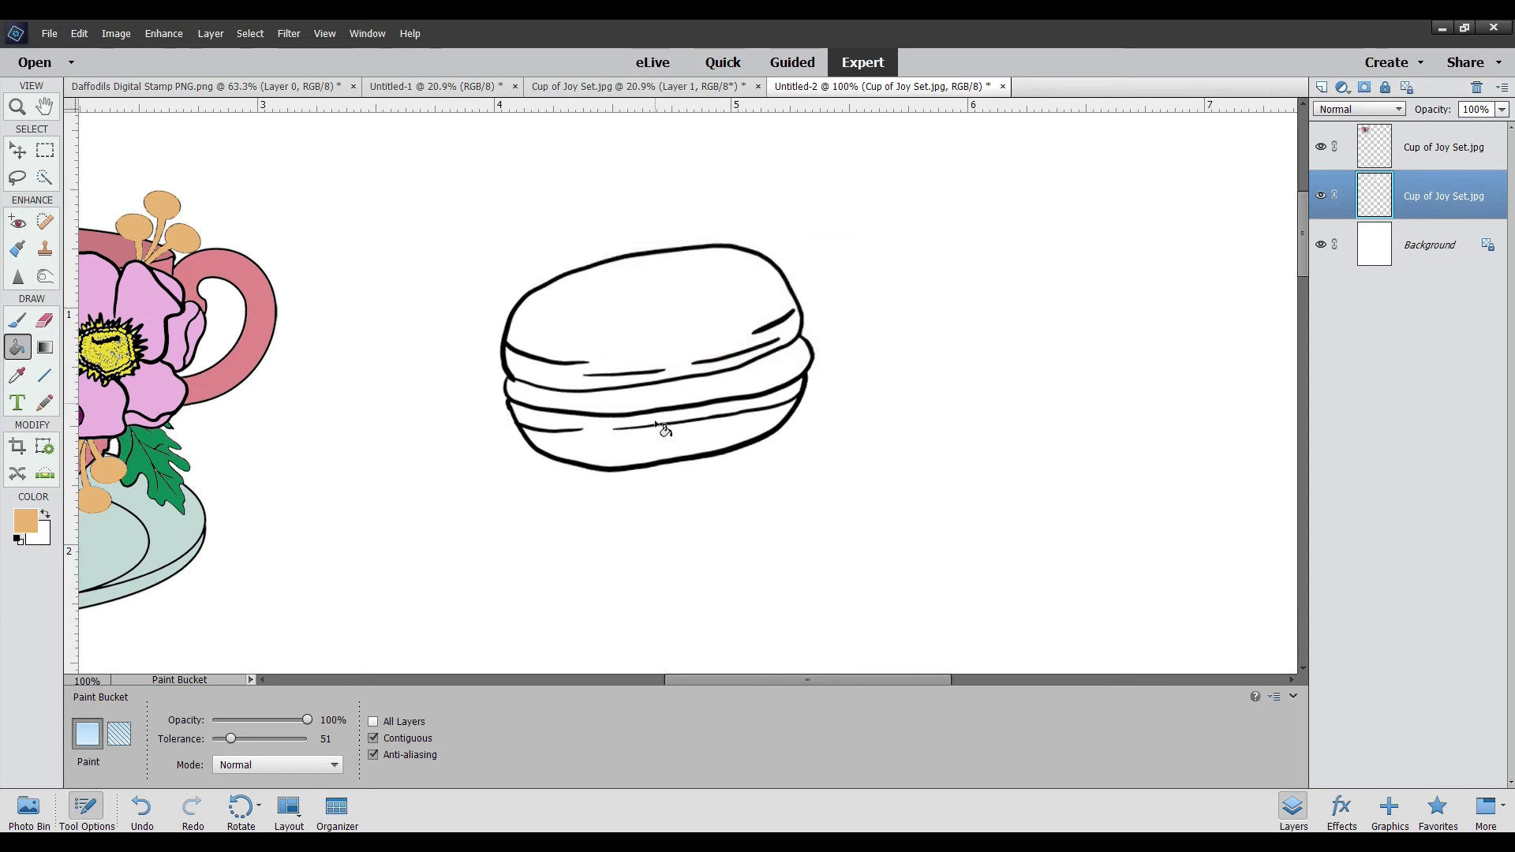
pyautogui.click(655, 450)
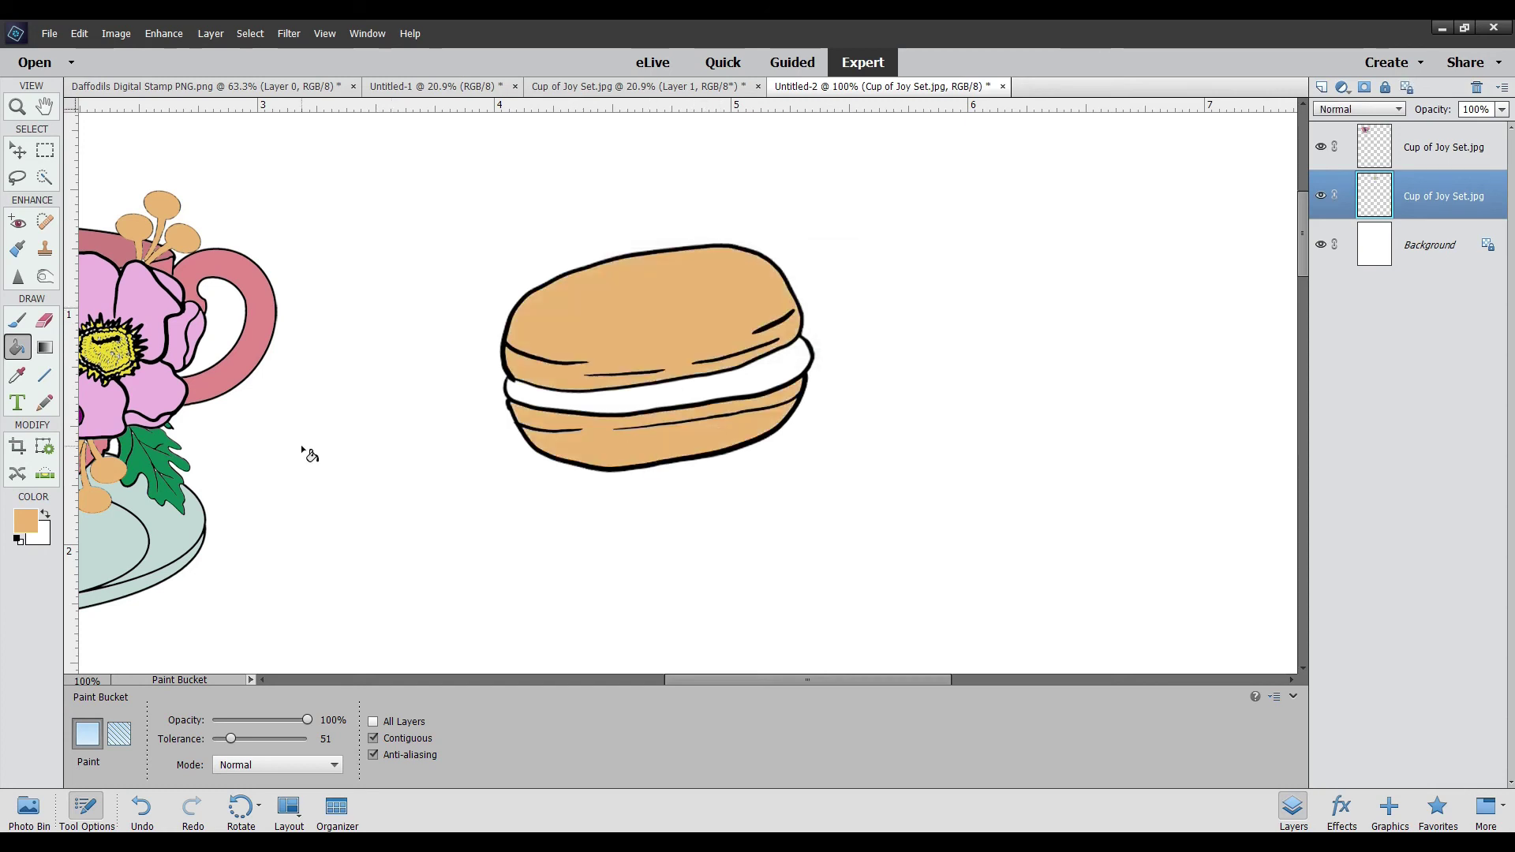
# Set the foreground colour to a deeper orange, #db9943, and fill the macaron's middle band with it
pyautogui.click(26, 522)
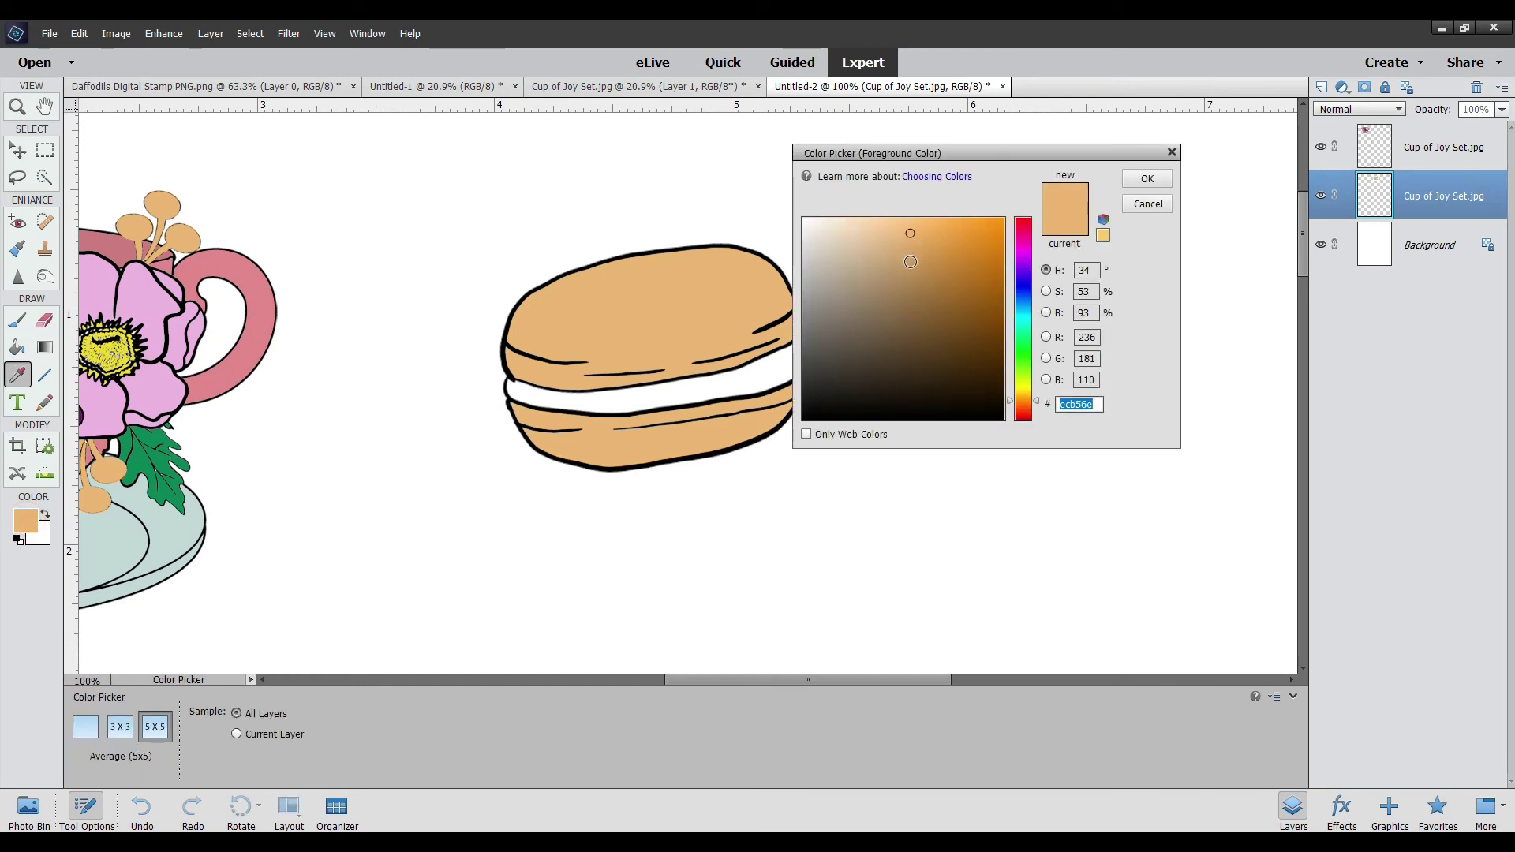
pyautogui.click(911, 266)
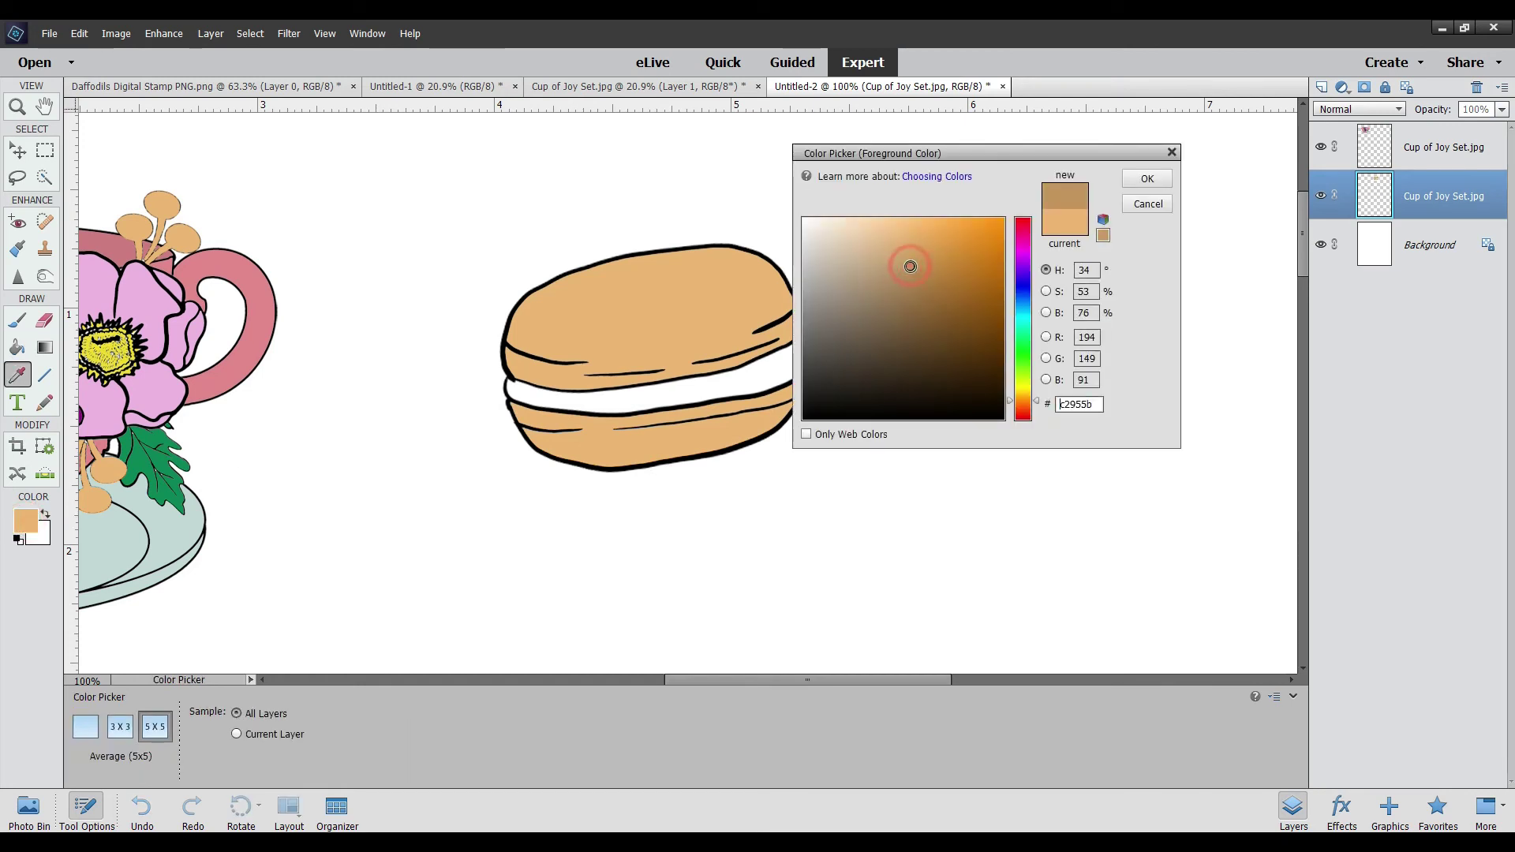
pyautogui.click(910, 243)
pyautogui.moveTo(910, 242); pyautogui.dragTo(932, 245)
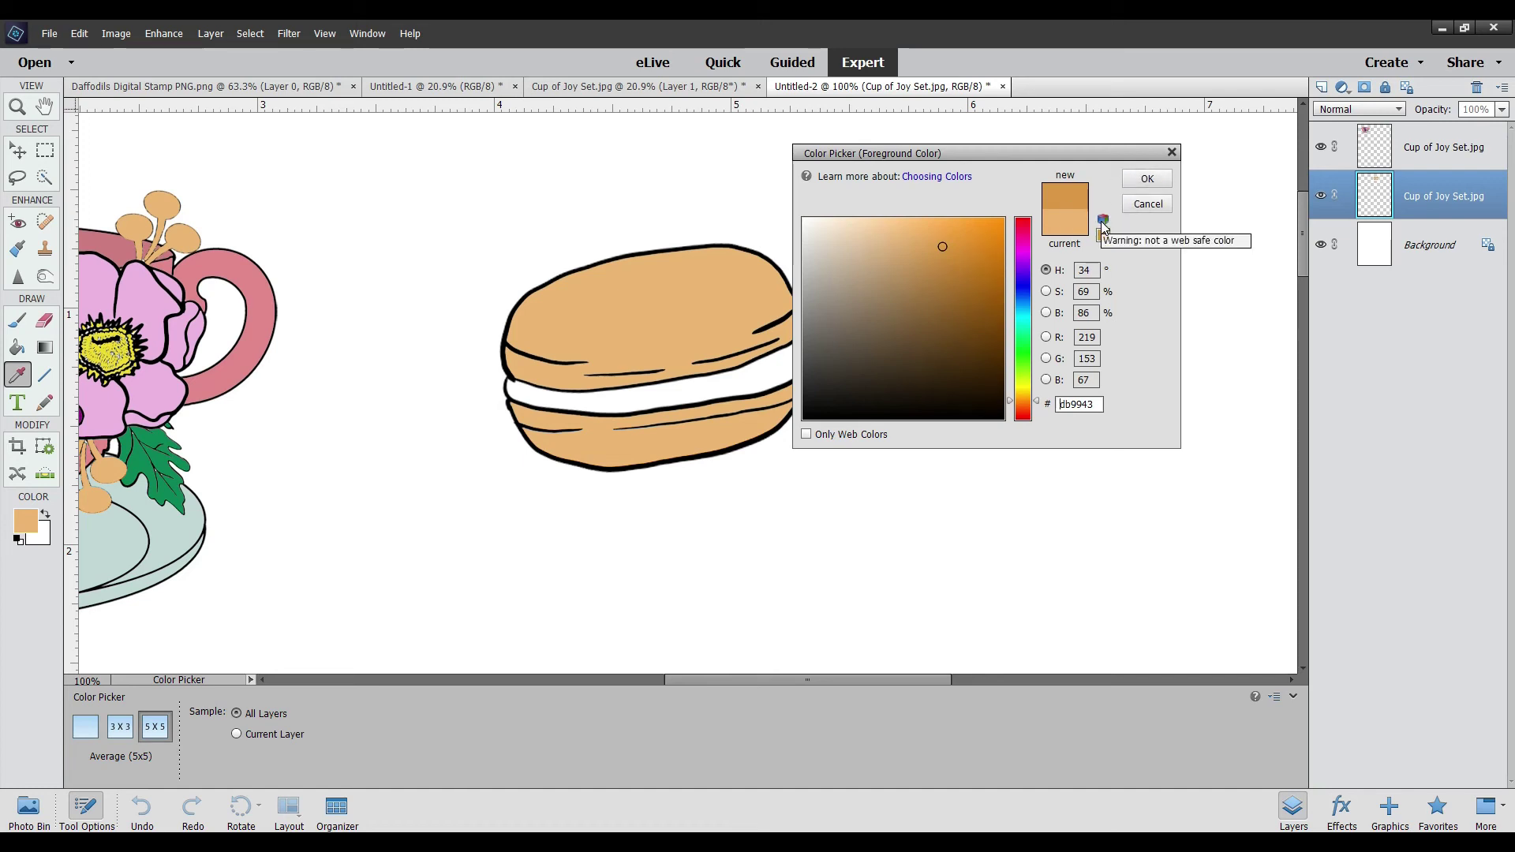
pyautogui.click(1147, 179)
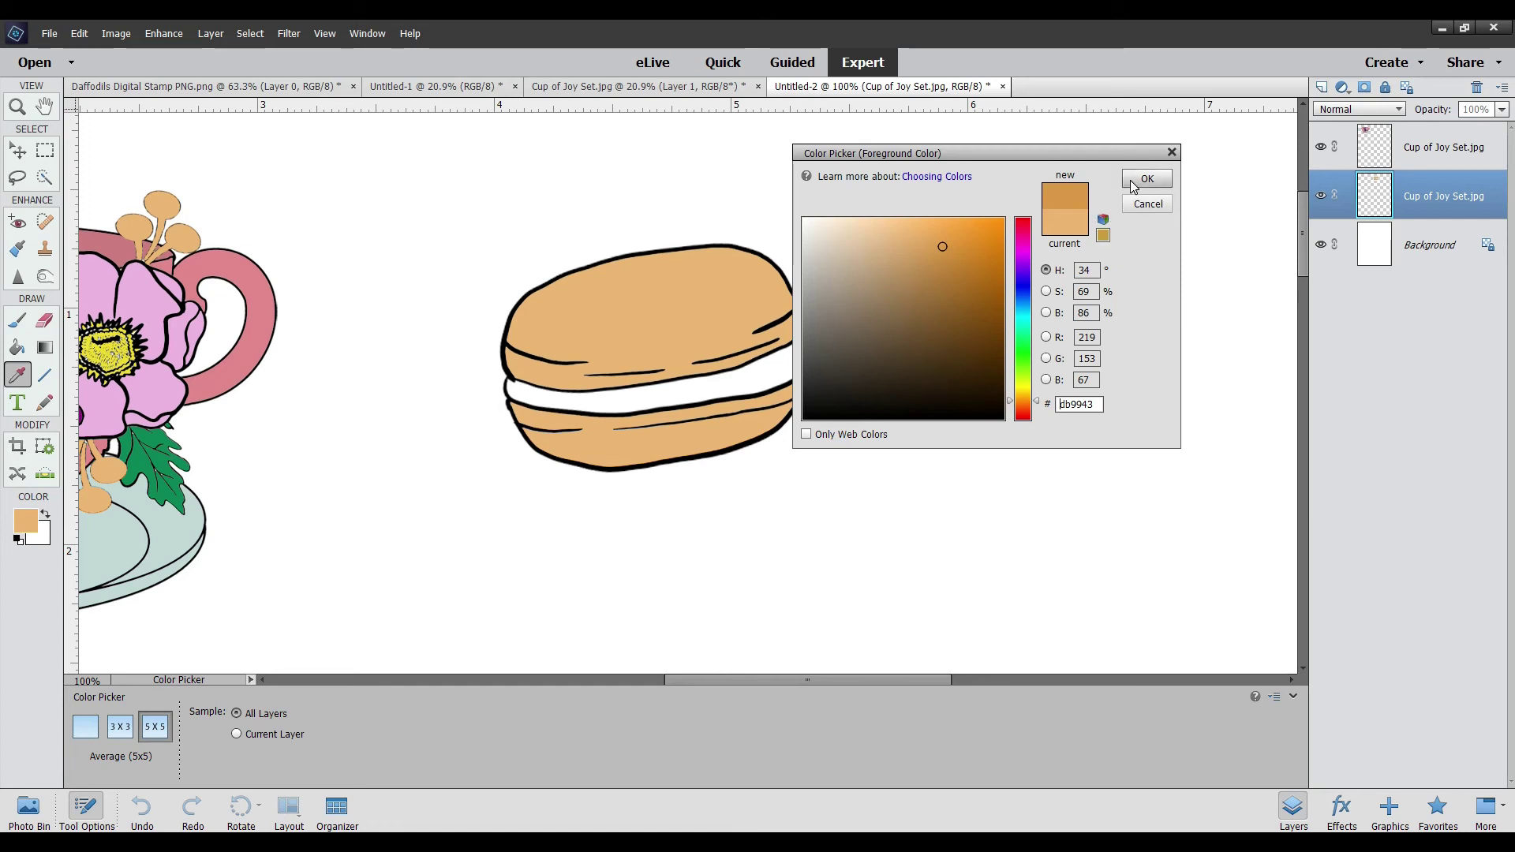
pyautogui.press('k')
pyautogui.click(691, 390)
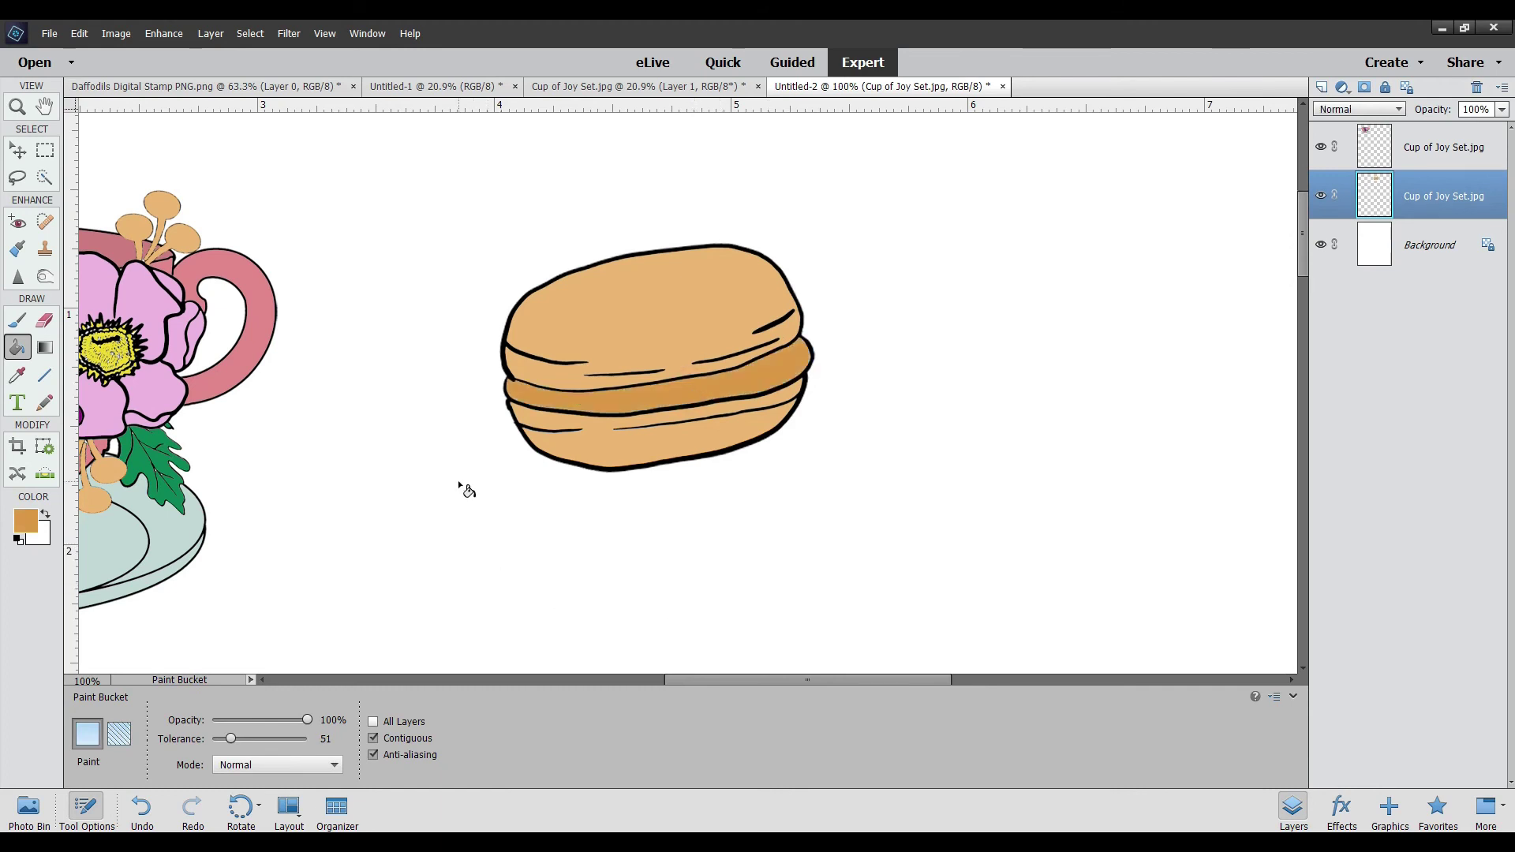
# Choose a slightly darker orange as the foreground colour and refill the macaron's middle band
pyautogui.click(26, 520)
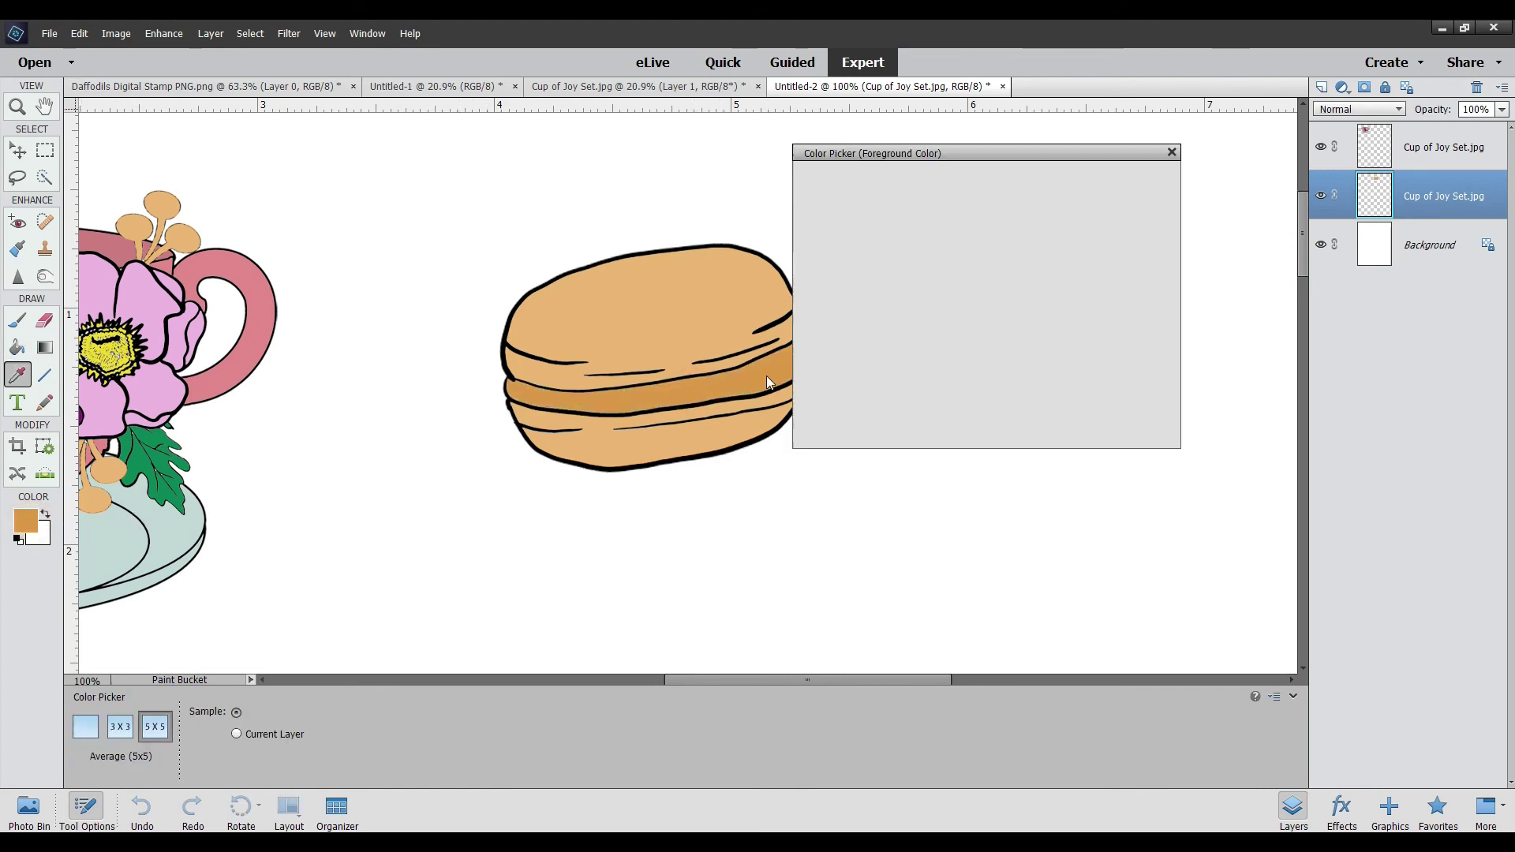
pyautogui.click(1164, 178)
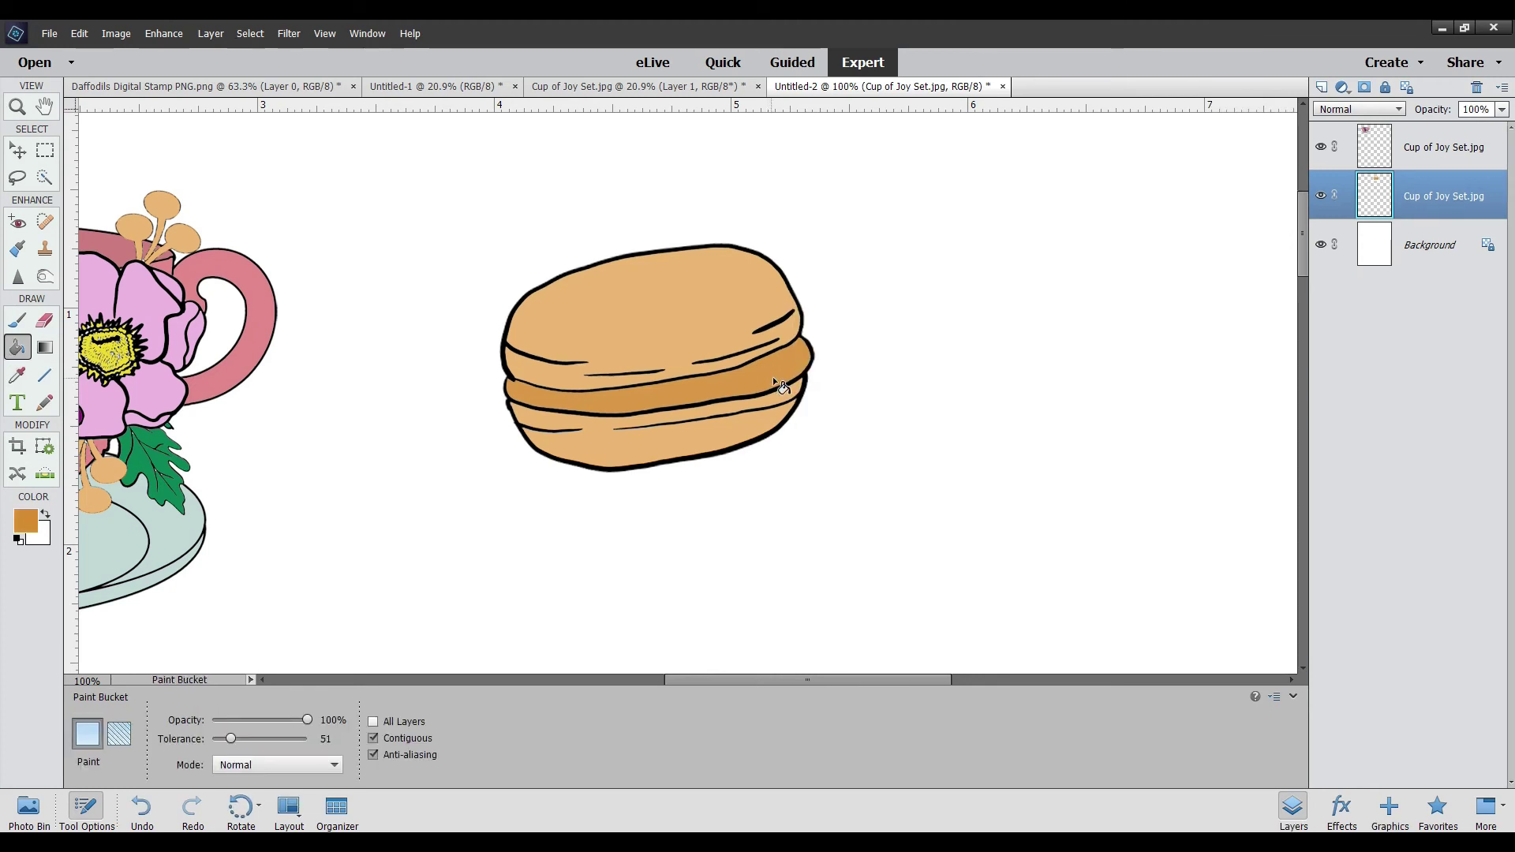
pyautogui.click(773, 382)
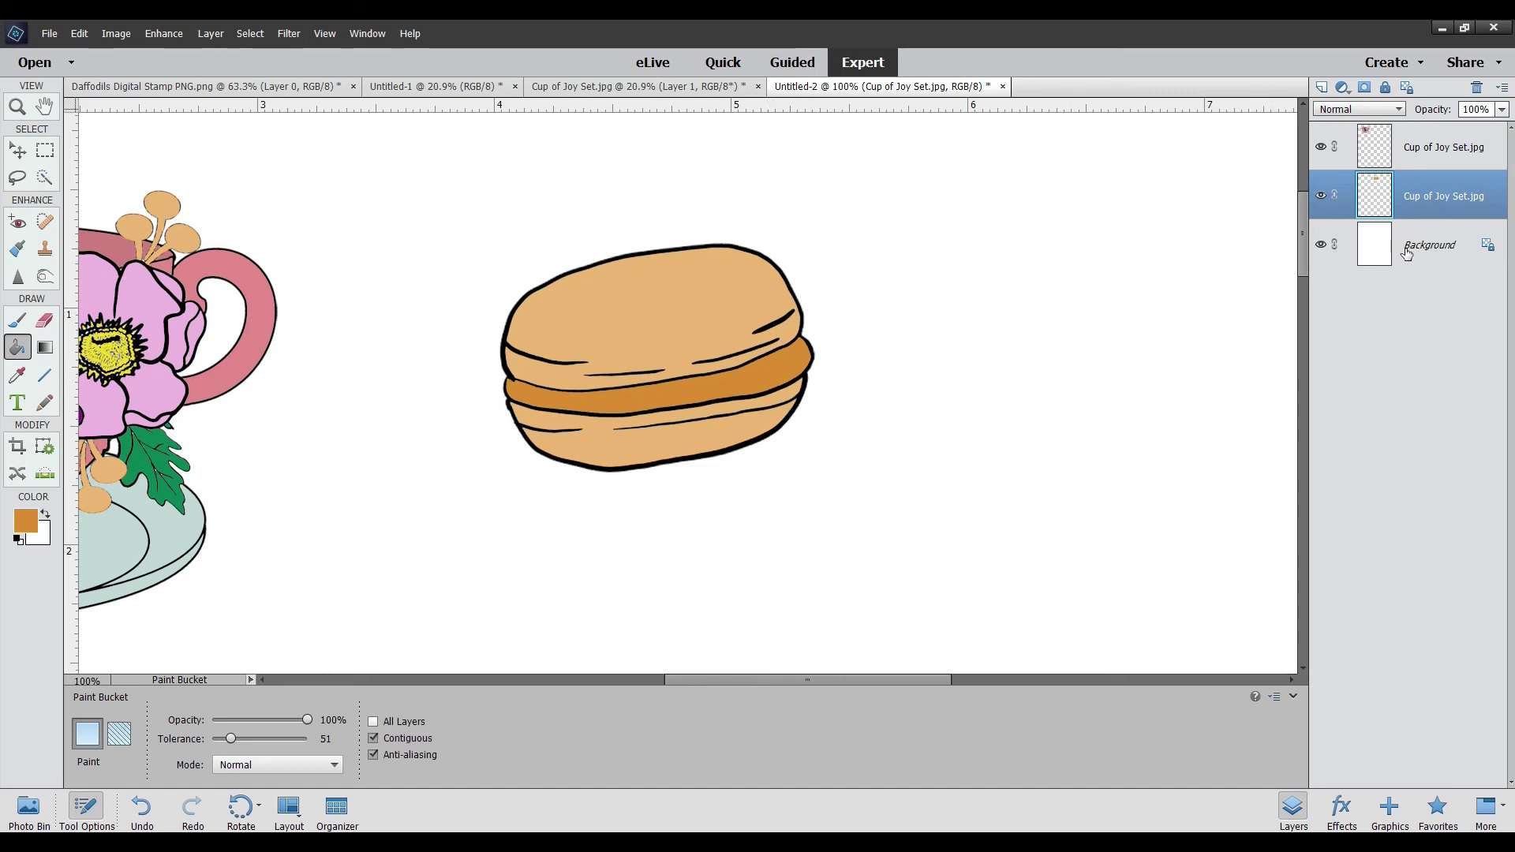
pyautogui.click(17, 109)
pyautogui.click(411, 740)
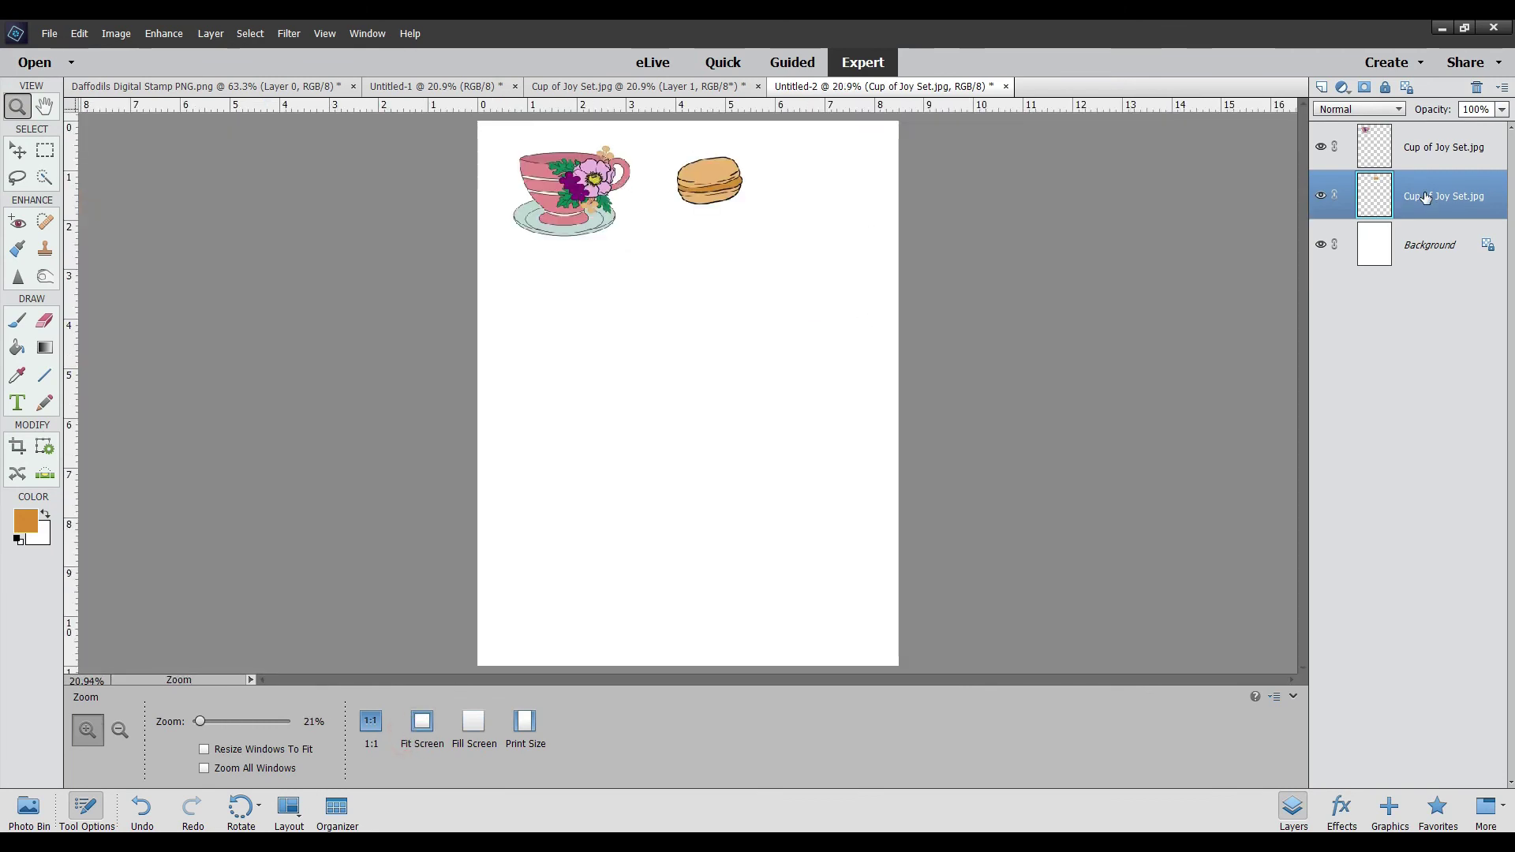
# Undo the macaron's colour fills, keeping its layer simplified
pyautogui.click(140, 810)
pyautogui.click(140, 809)
pyautogui.click(141, 810)
pyautogui.click(140, 809)
pyautogui.click(140, 809)
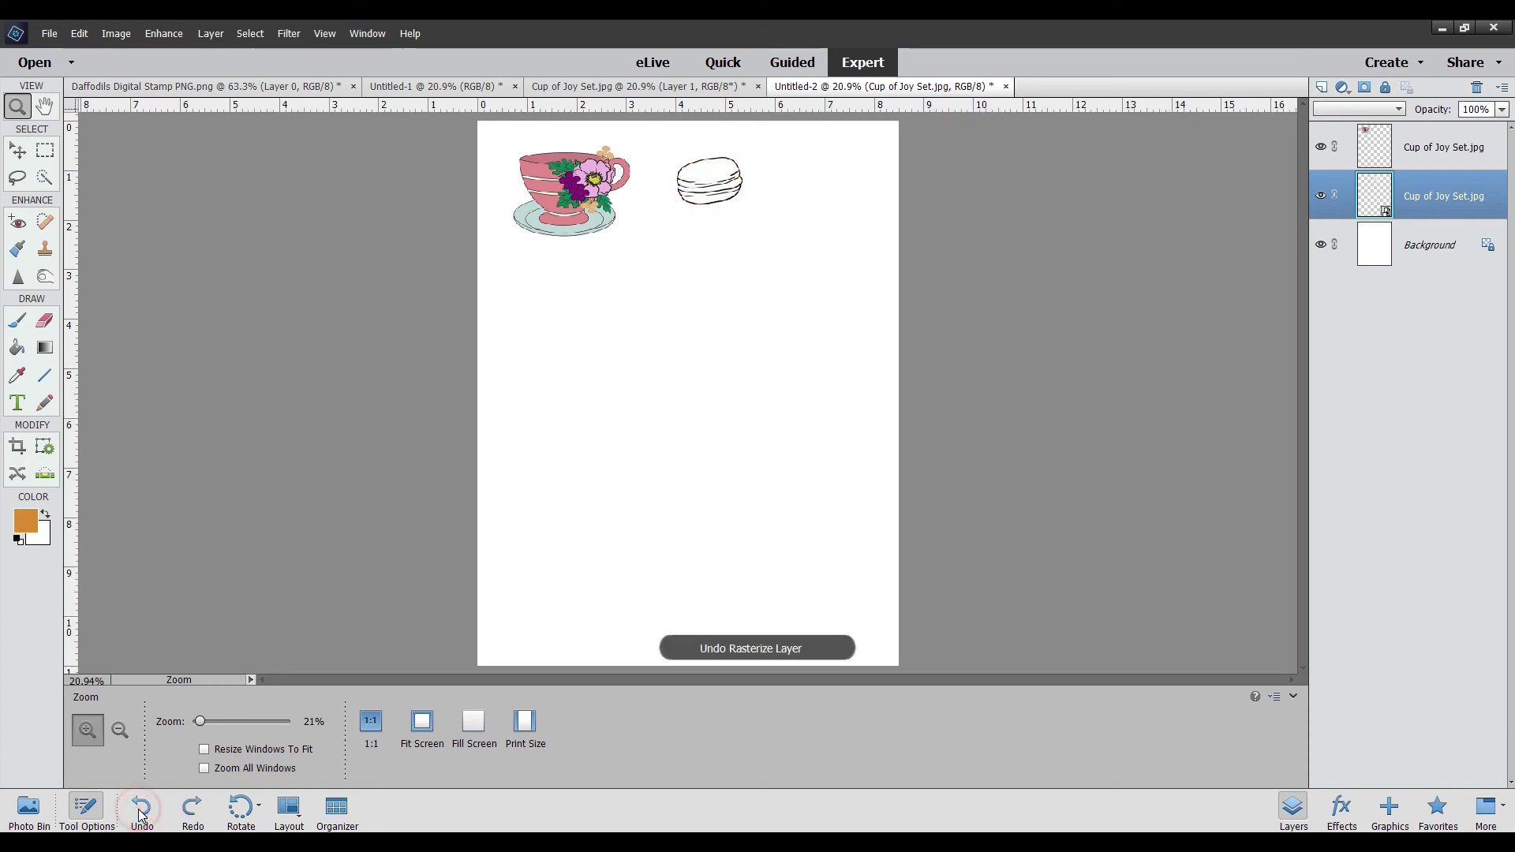
pyautogui.click(199, 811)
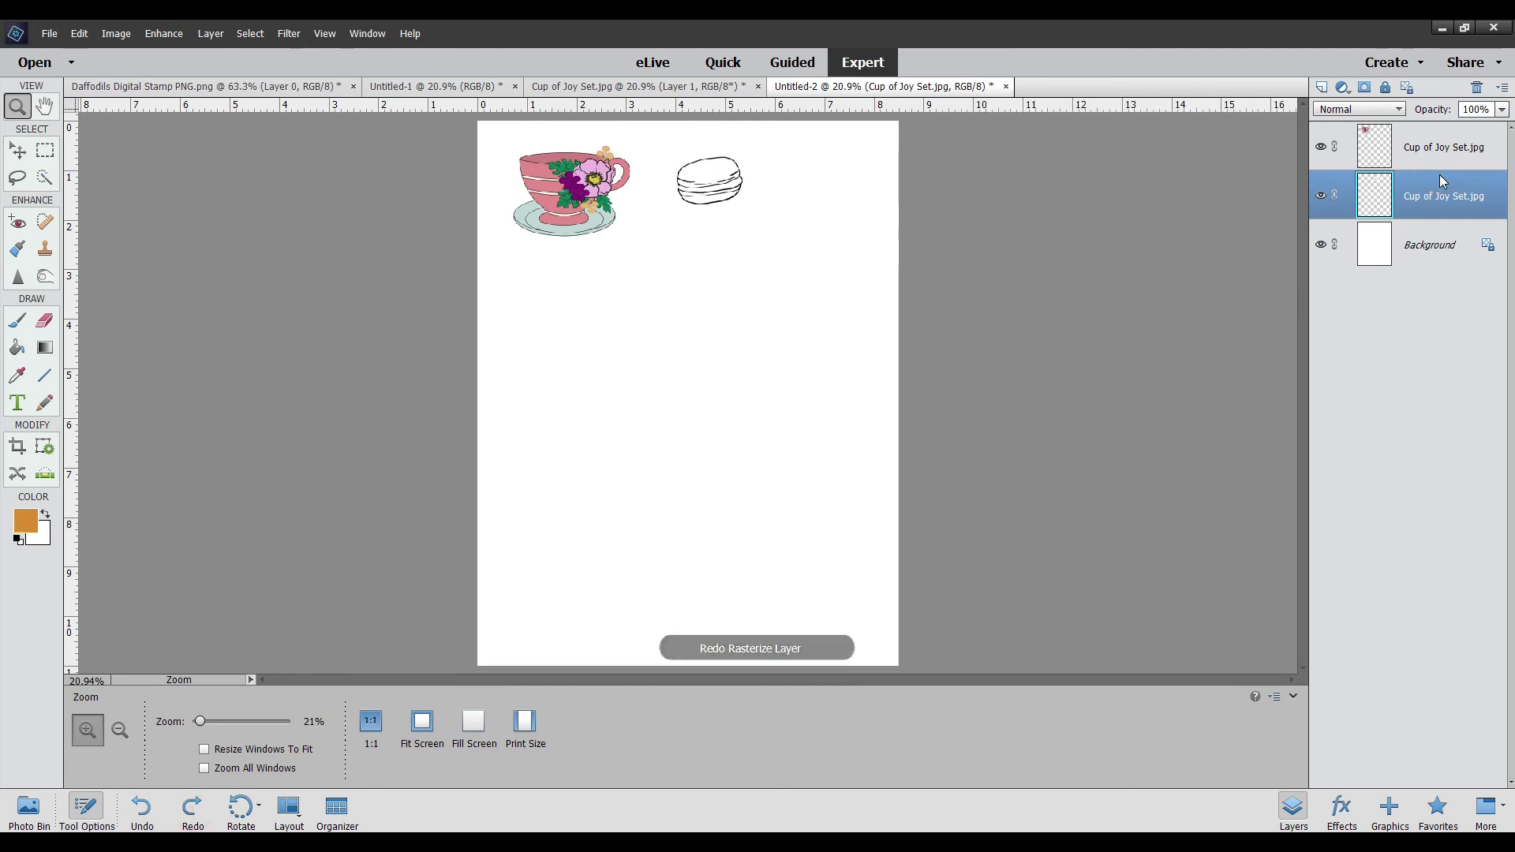
# Duplicate the uncoloured macaron layer and place the copy to the right of the original
pyautogui.rightClick(1439, 175)
pyautogui.click(1429, 241)
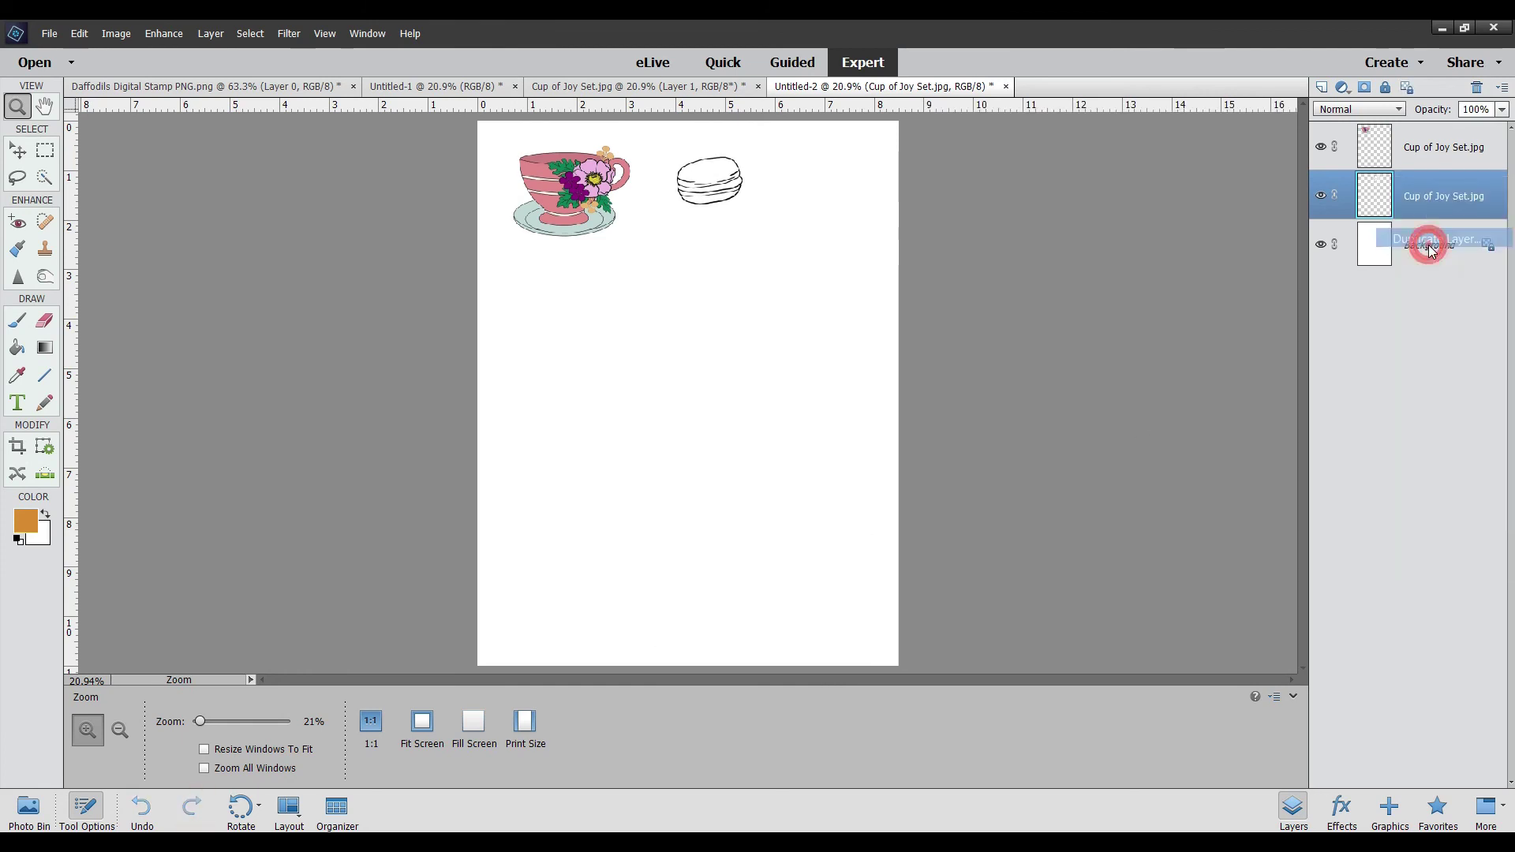
pyautogui.click(912, 272)
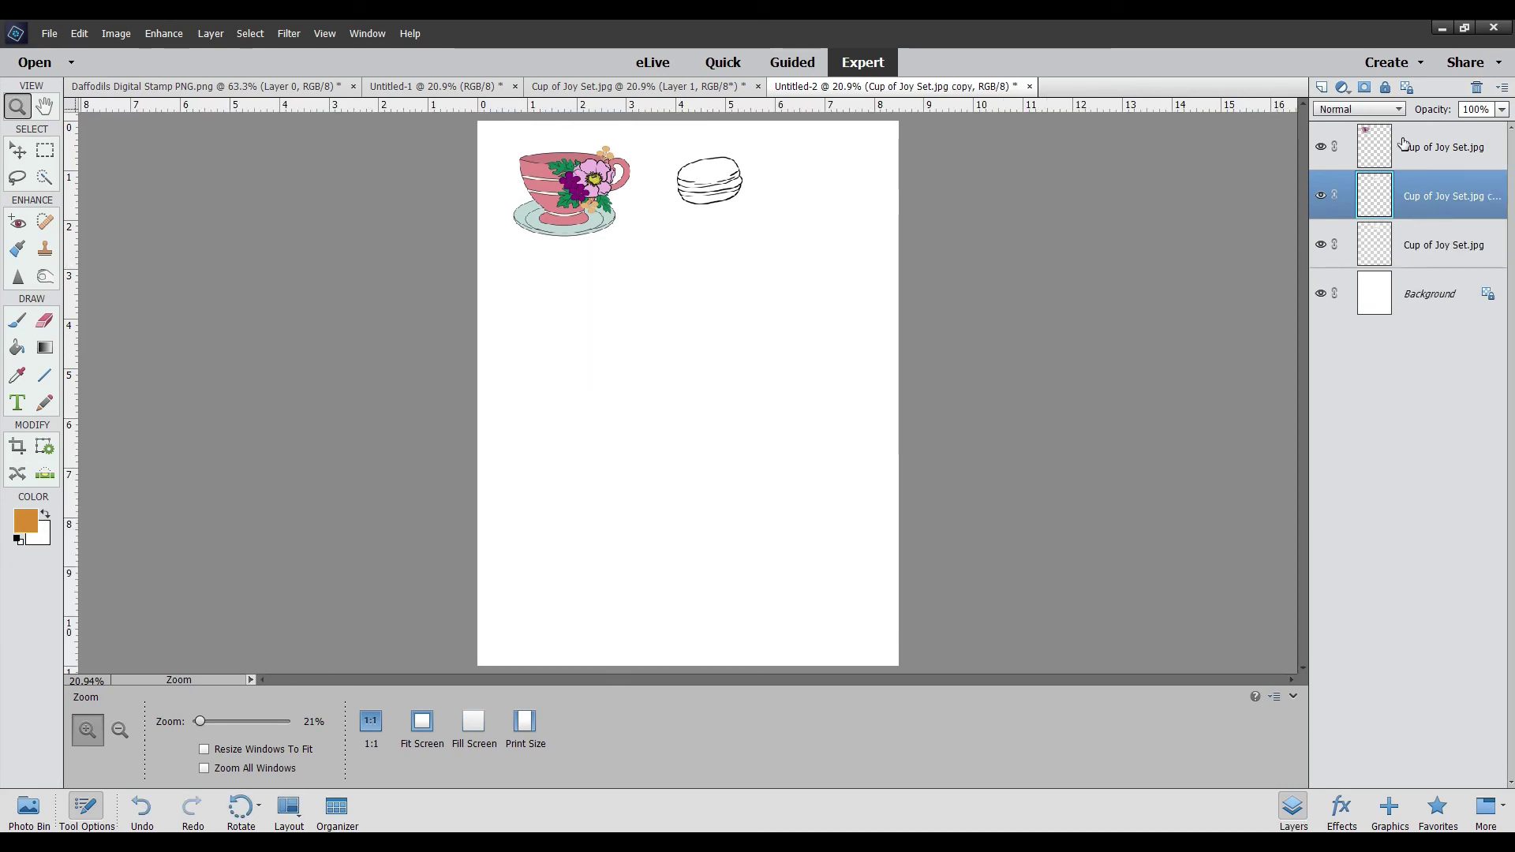
pyautogui.click(15, 150)
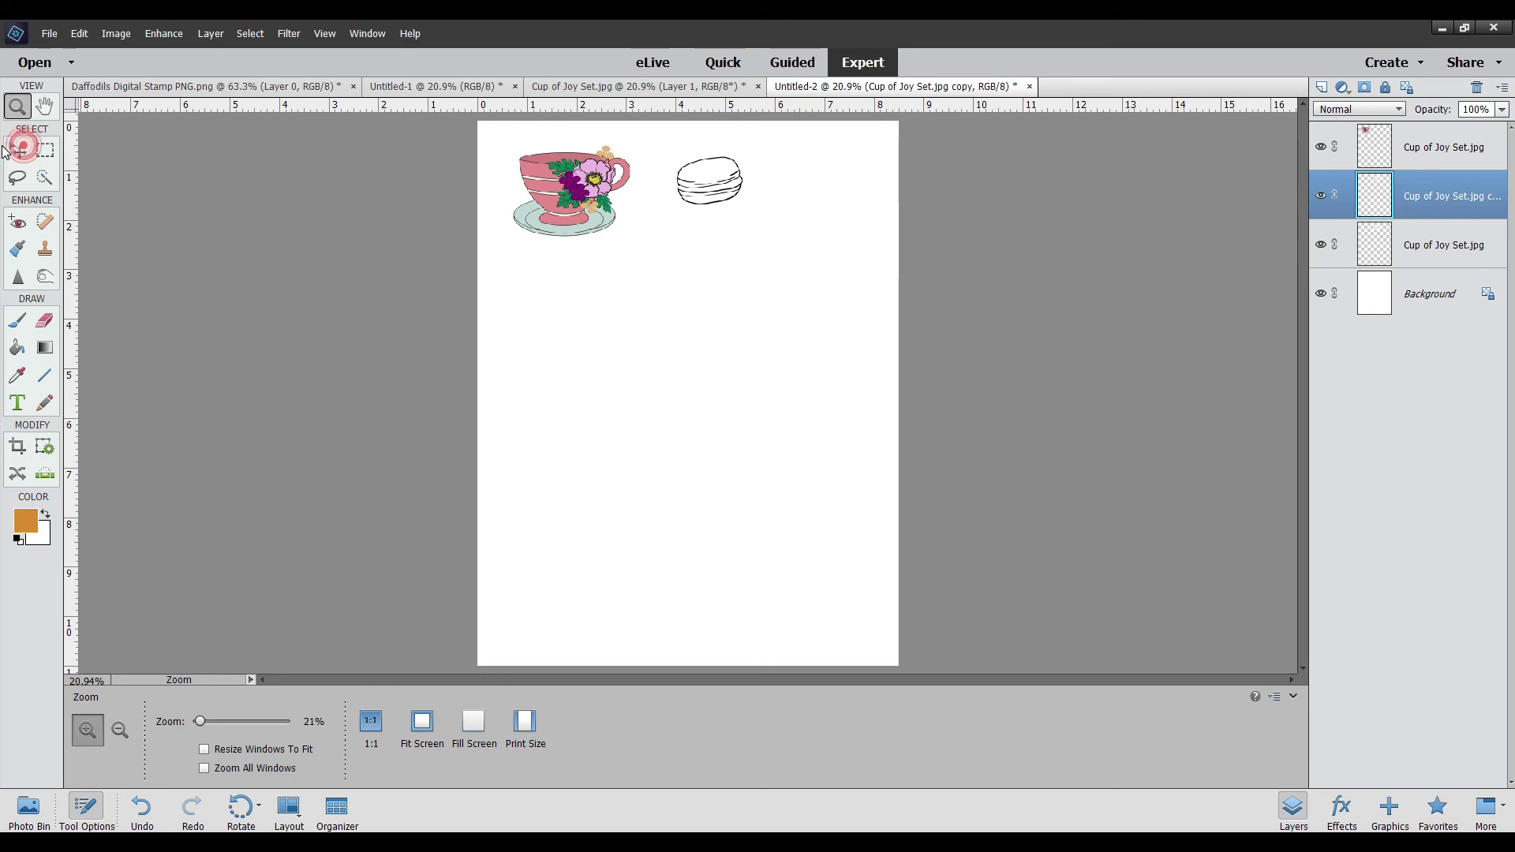
pyautogui.moveTo(727, 180); pyautogui.dragTo(815, 177)
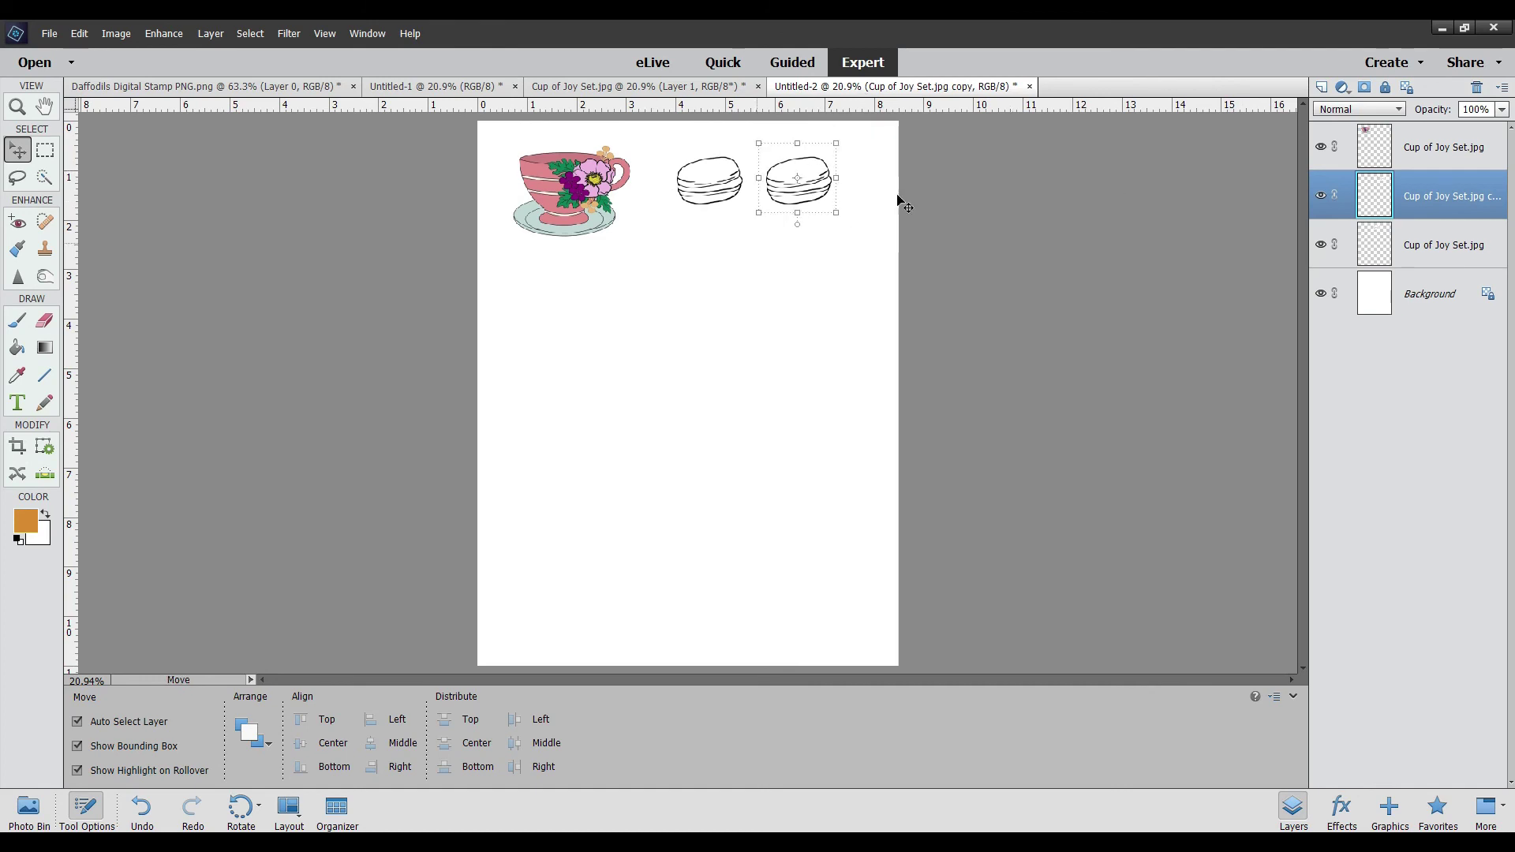
pyautogui.click(1454, 298)
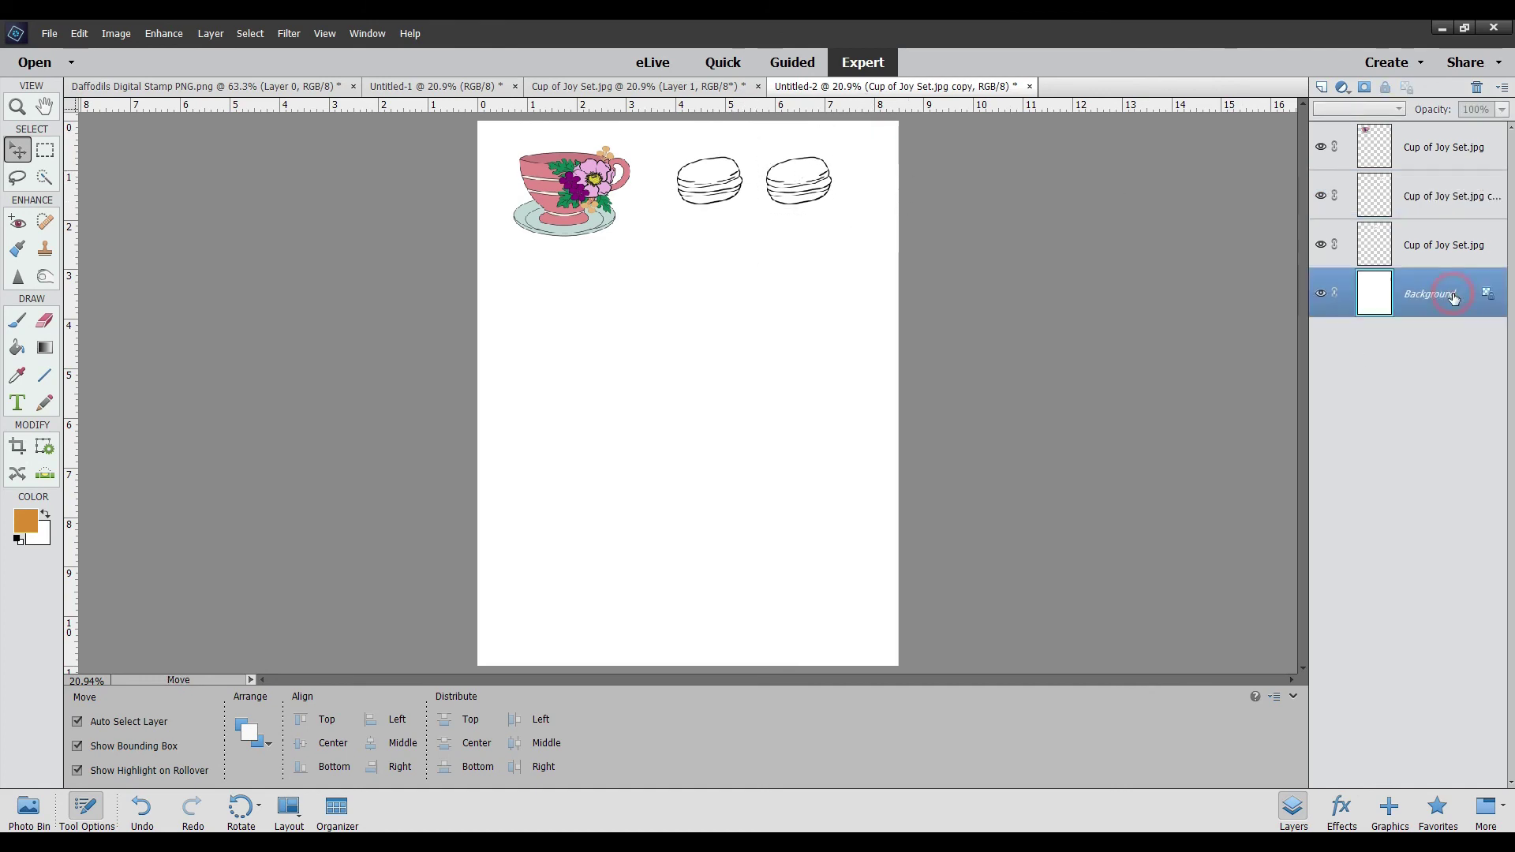